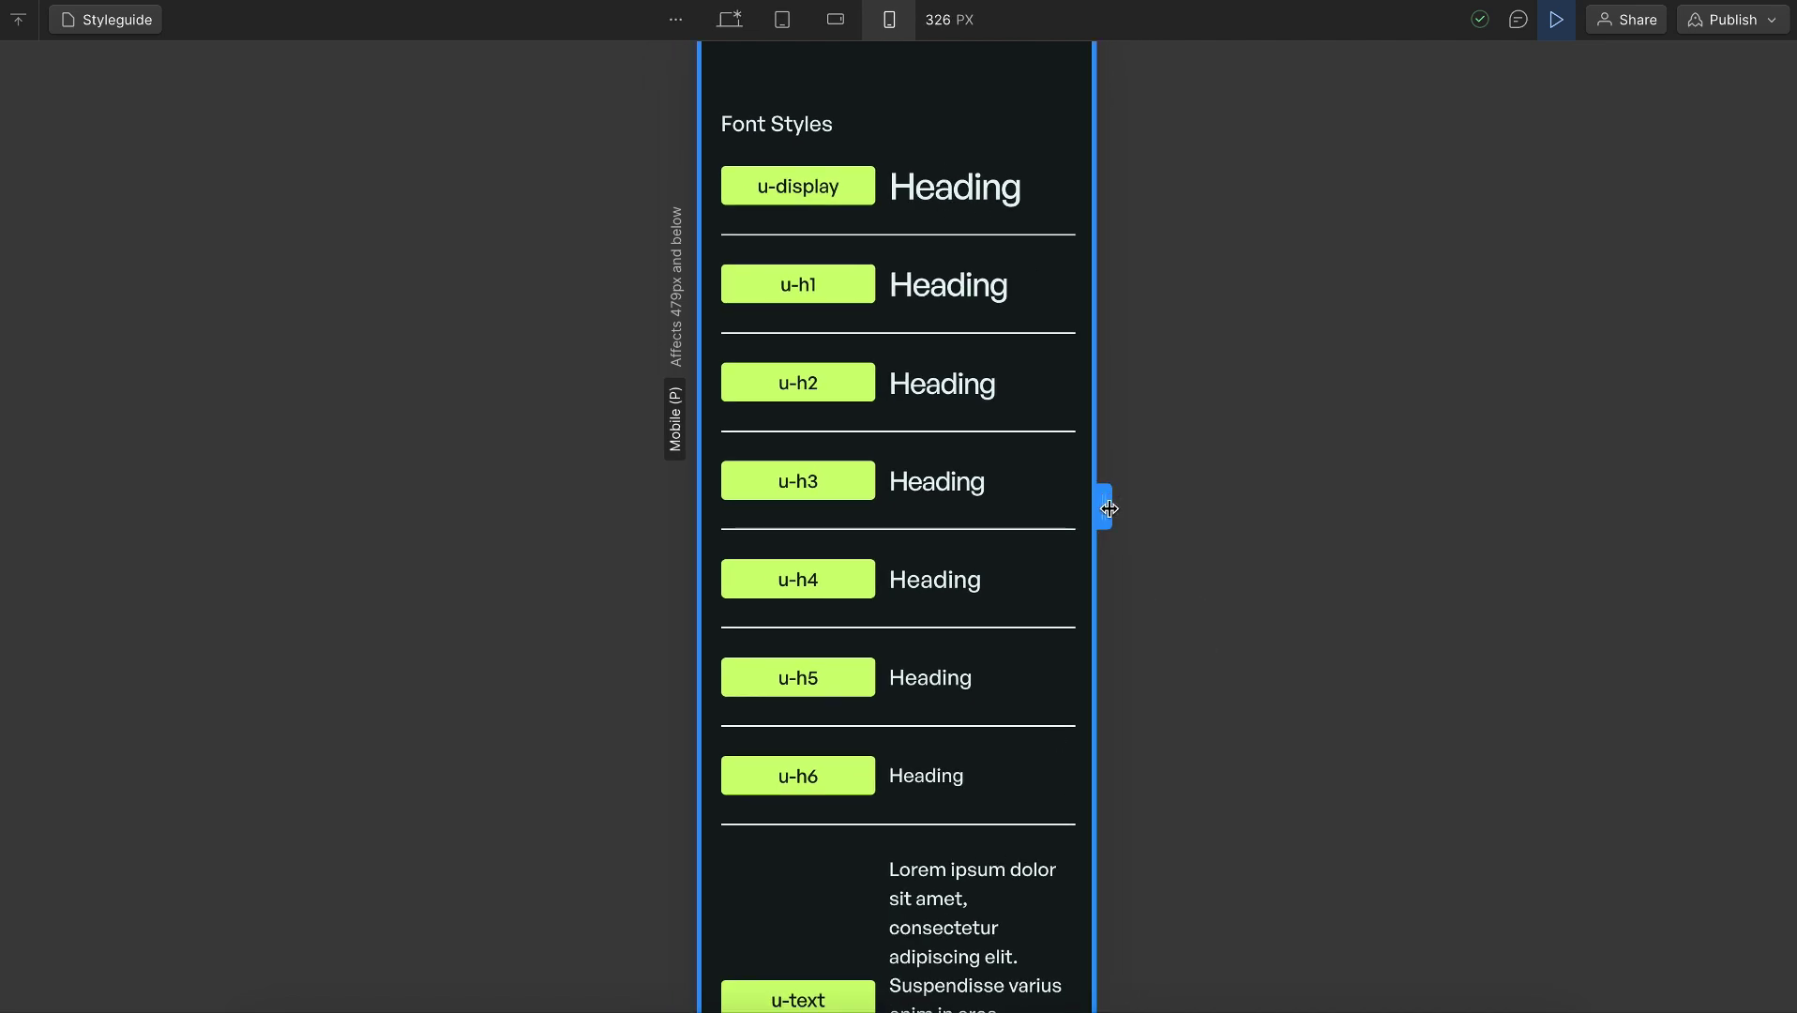
Step: Widen, then narrow the Home page canvas to 932 px so the Tablet breakpoint is active
drag(1103, 506, 1195, 605)
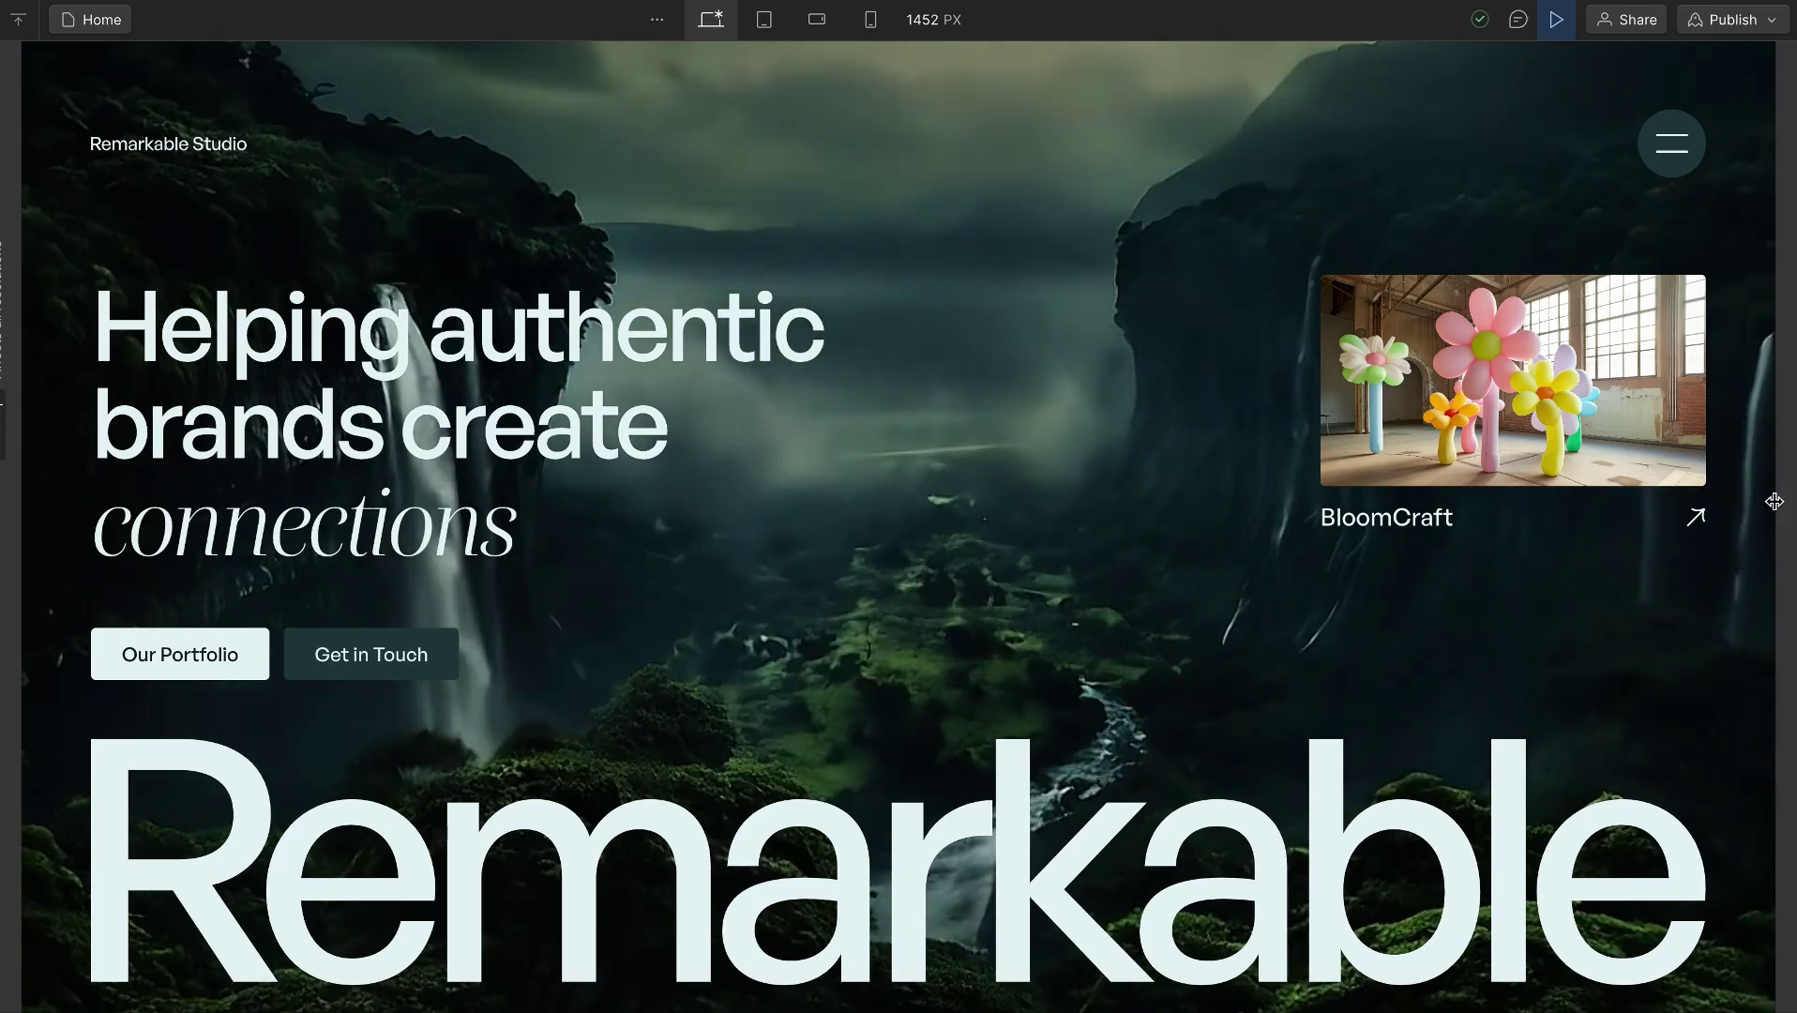
drag(1774, 501, 1499, 508)
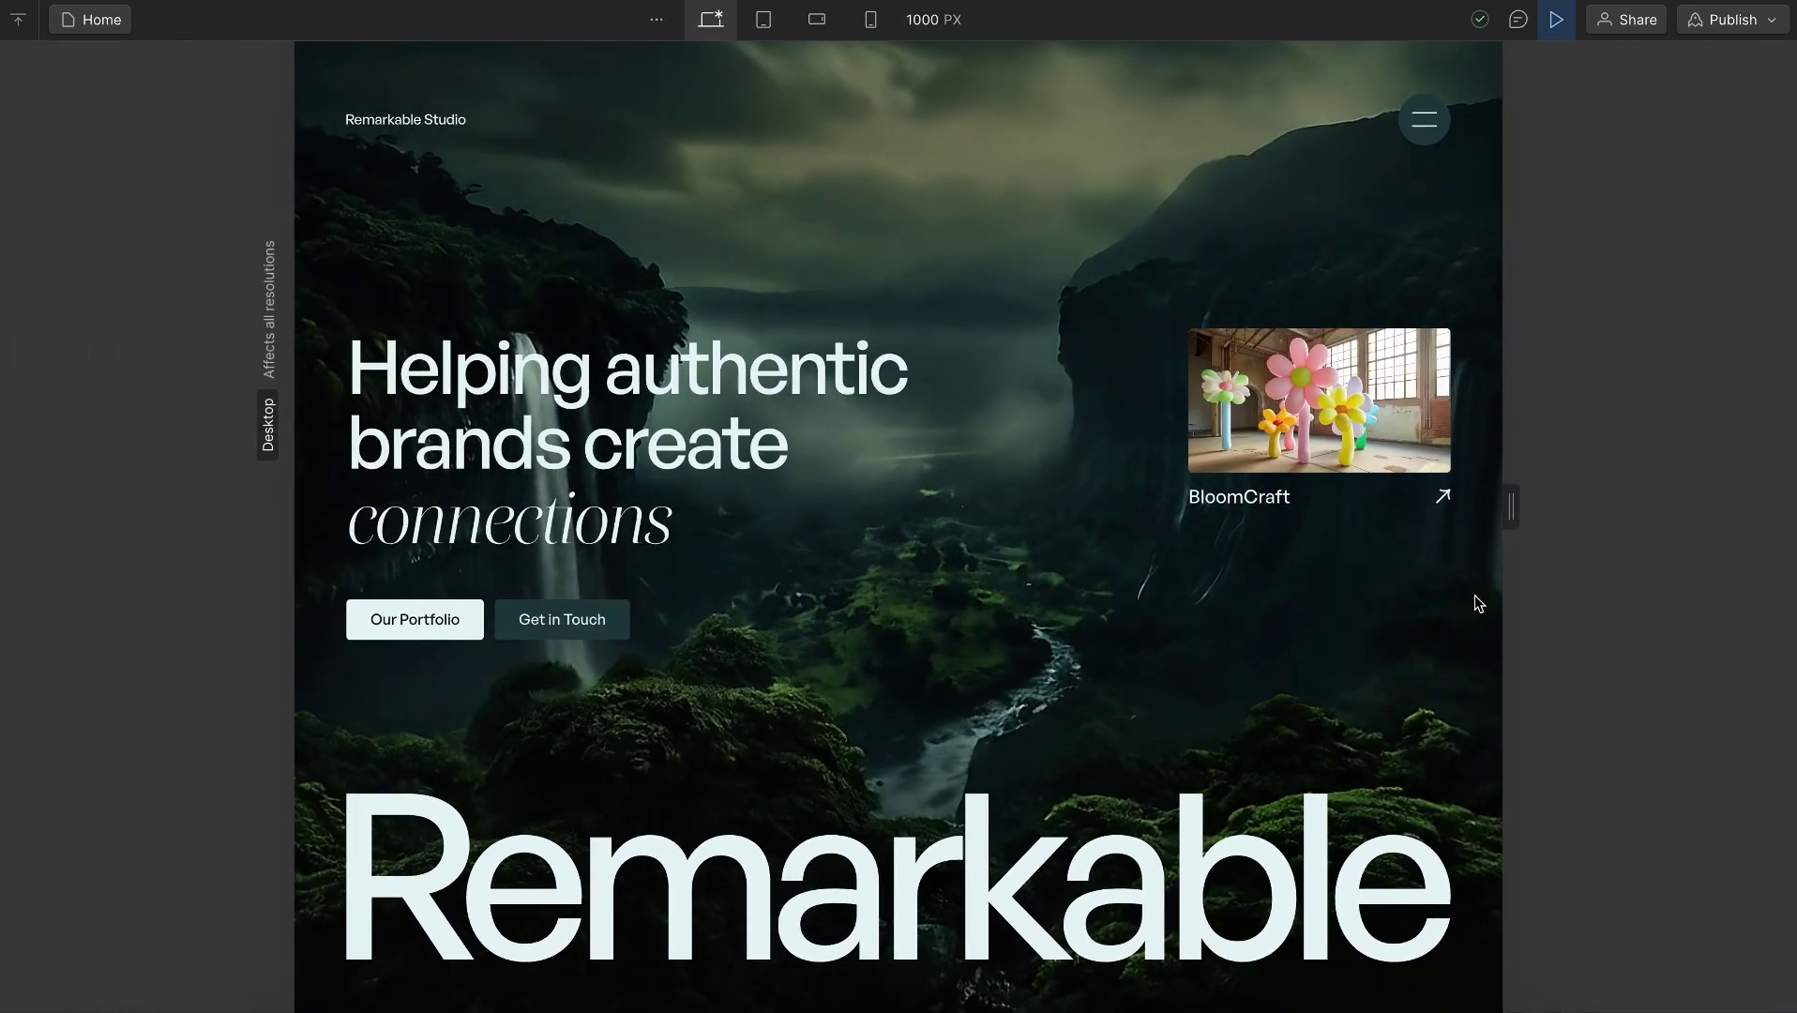
drag(1503, 502, 1464, 502)
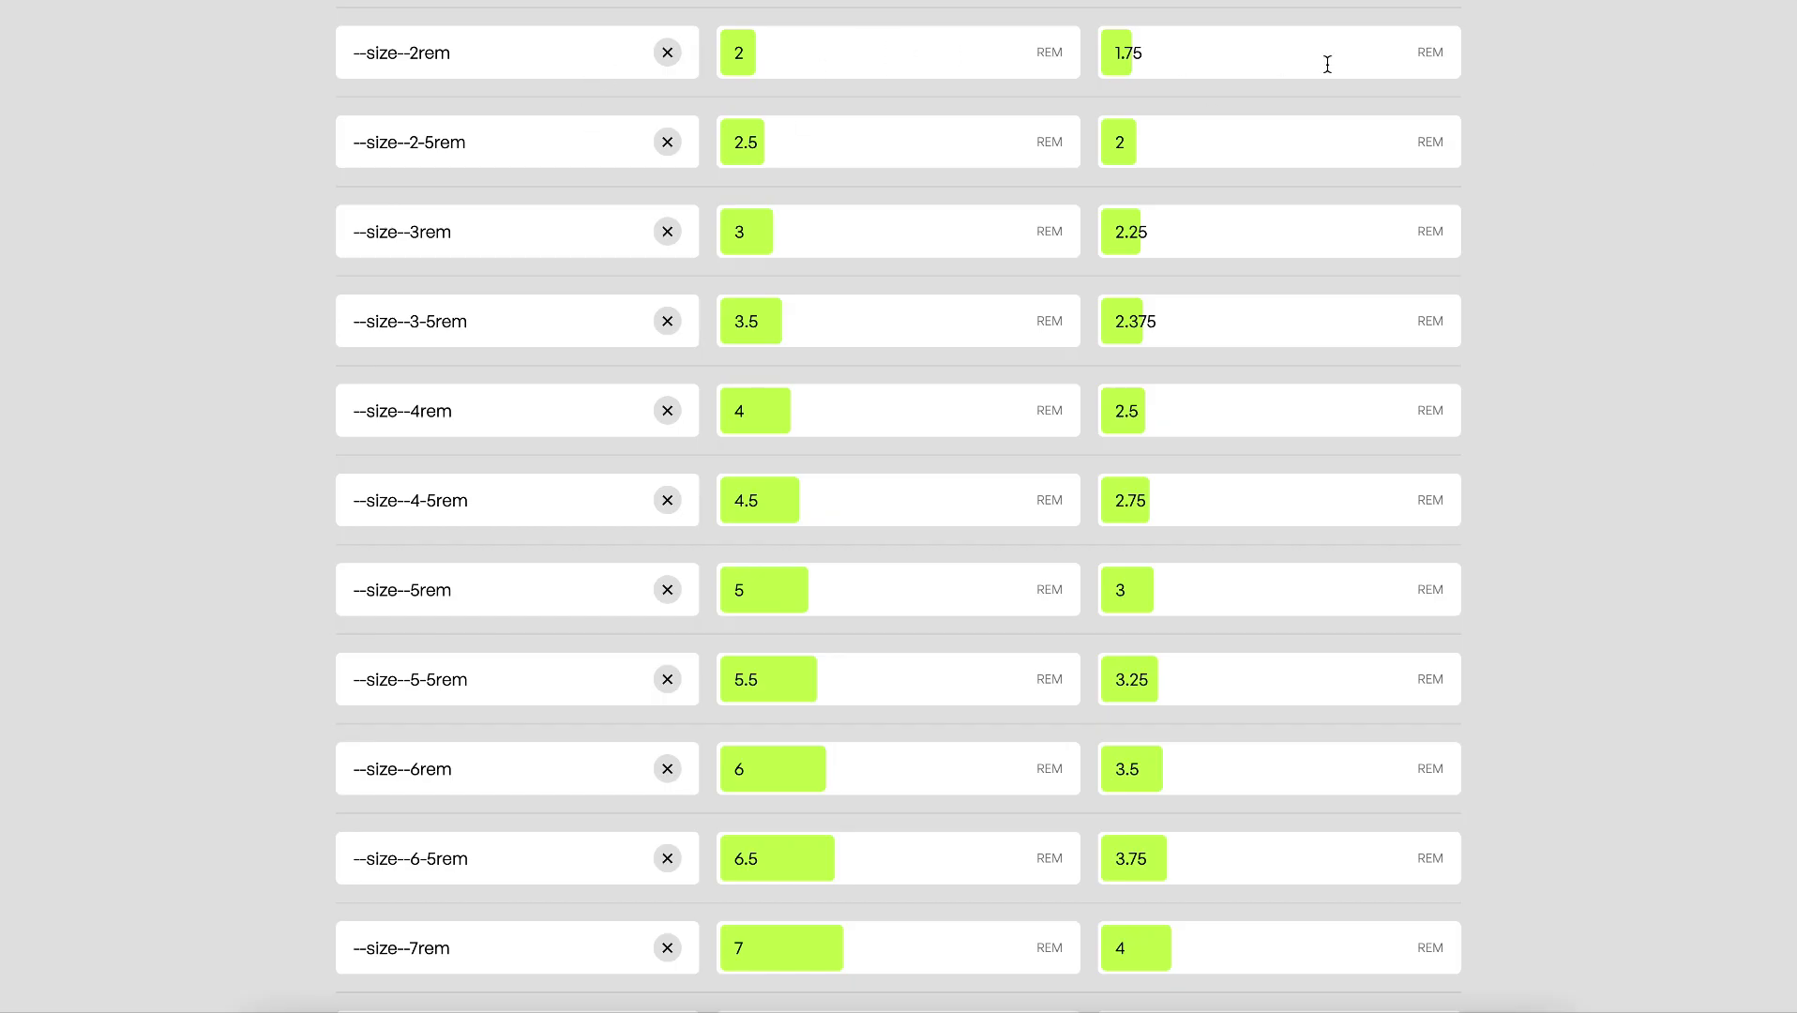
scroll(1015, 450, down, 4)
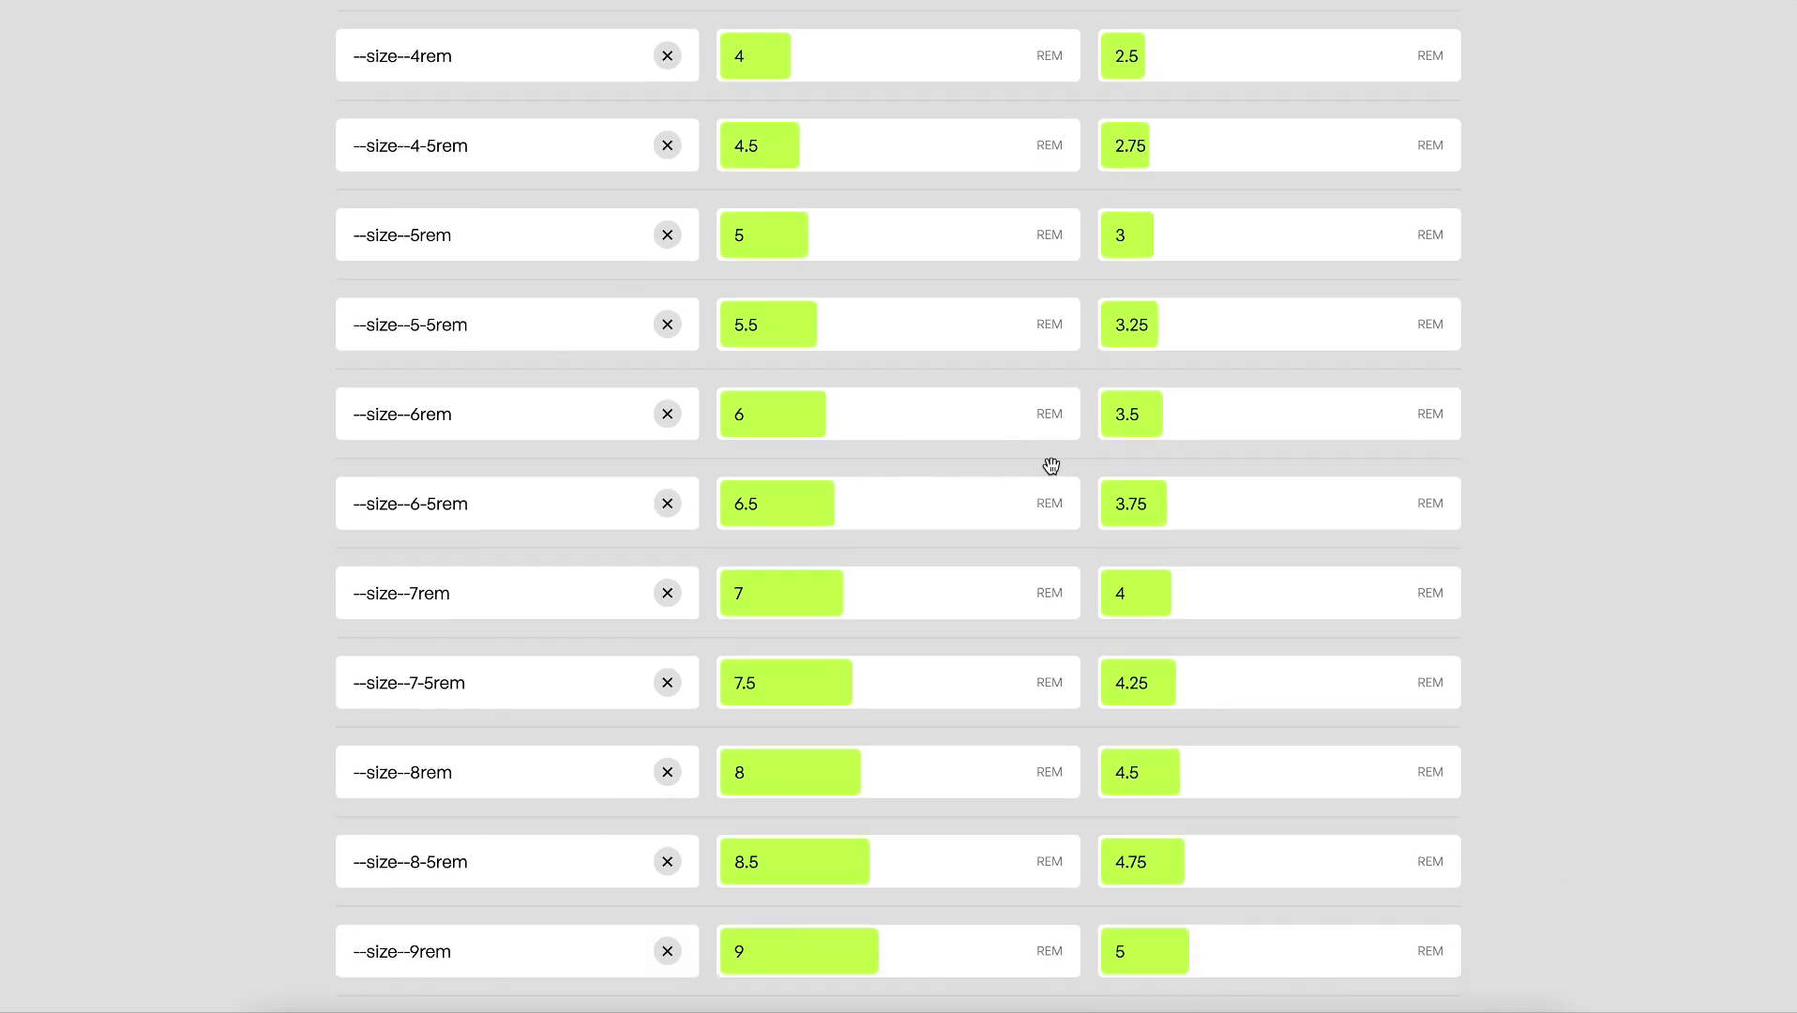
scroll(1195, 481, down, 3)
scroll(854, 605, down, 5)
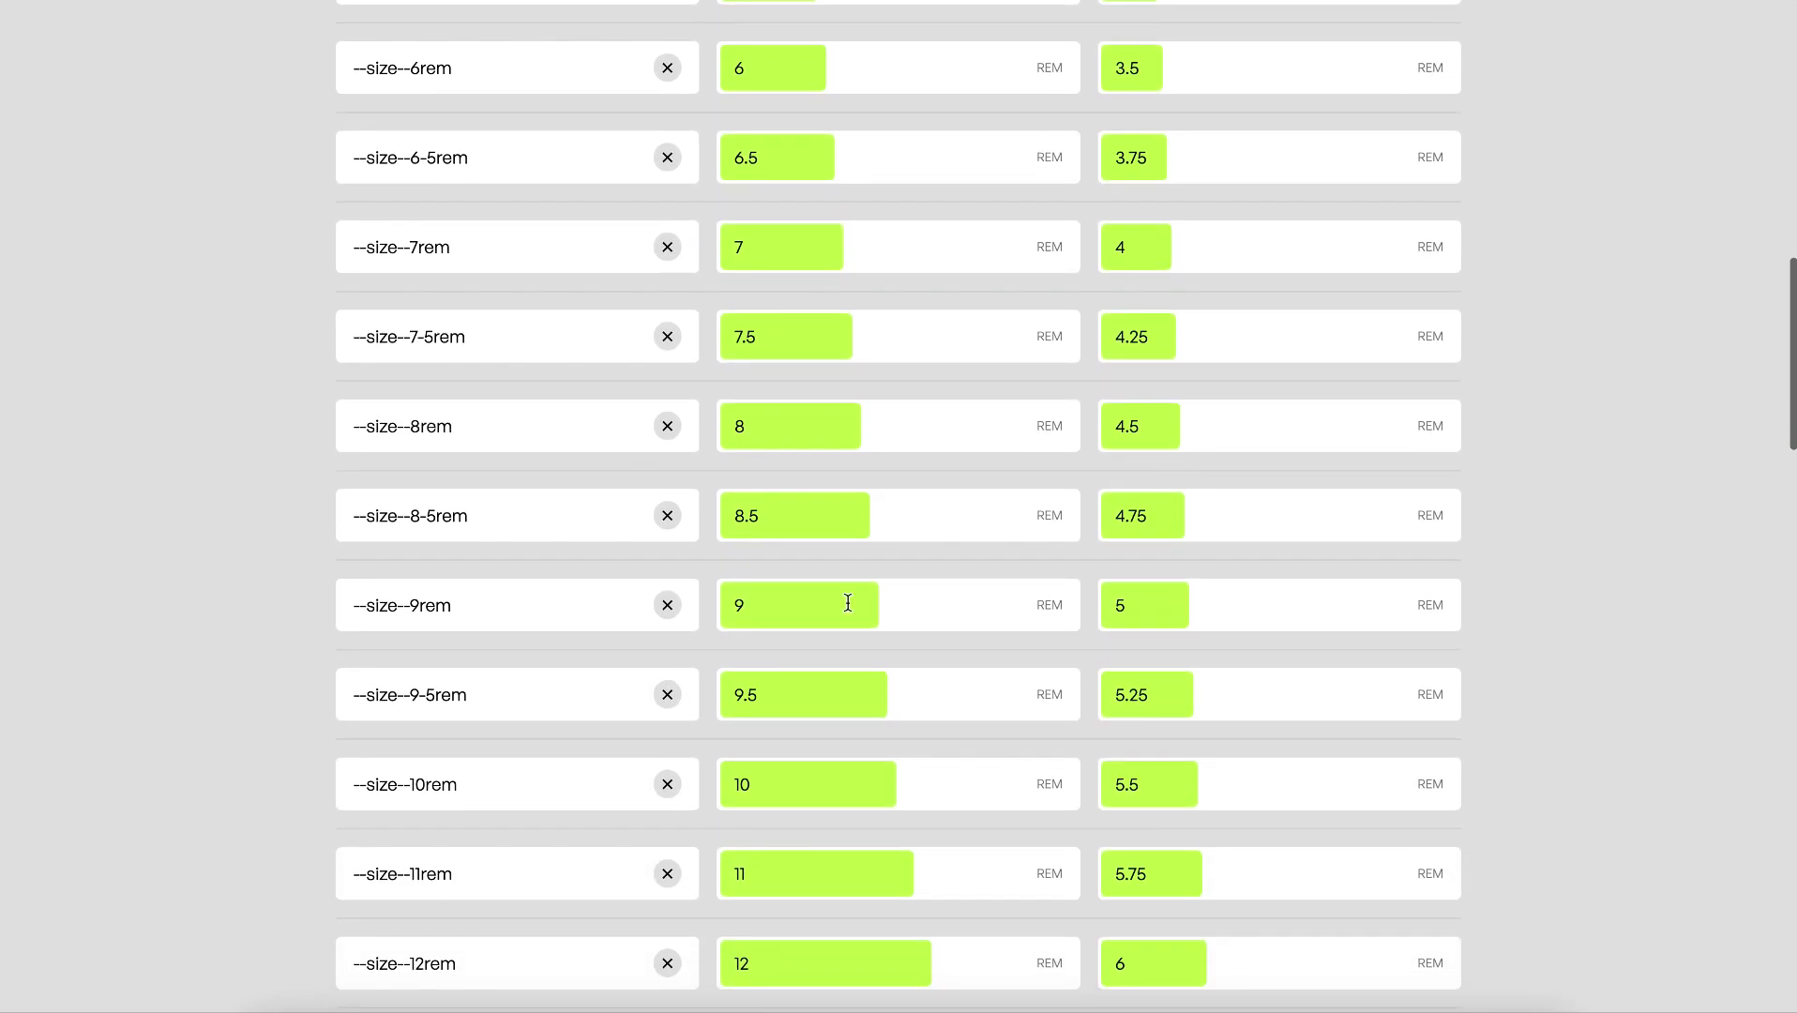
scroll(894, 605, down, 2)
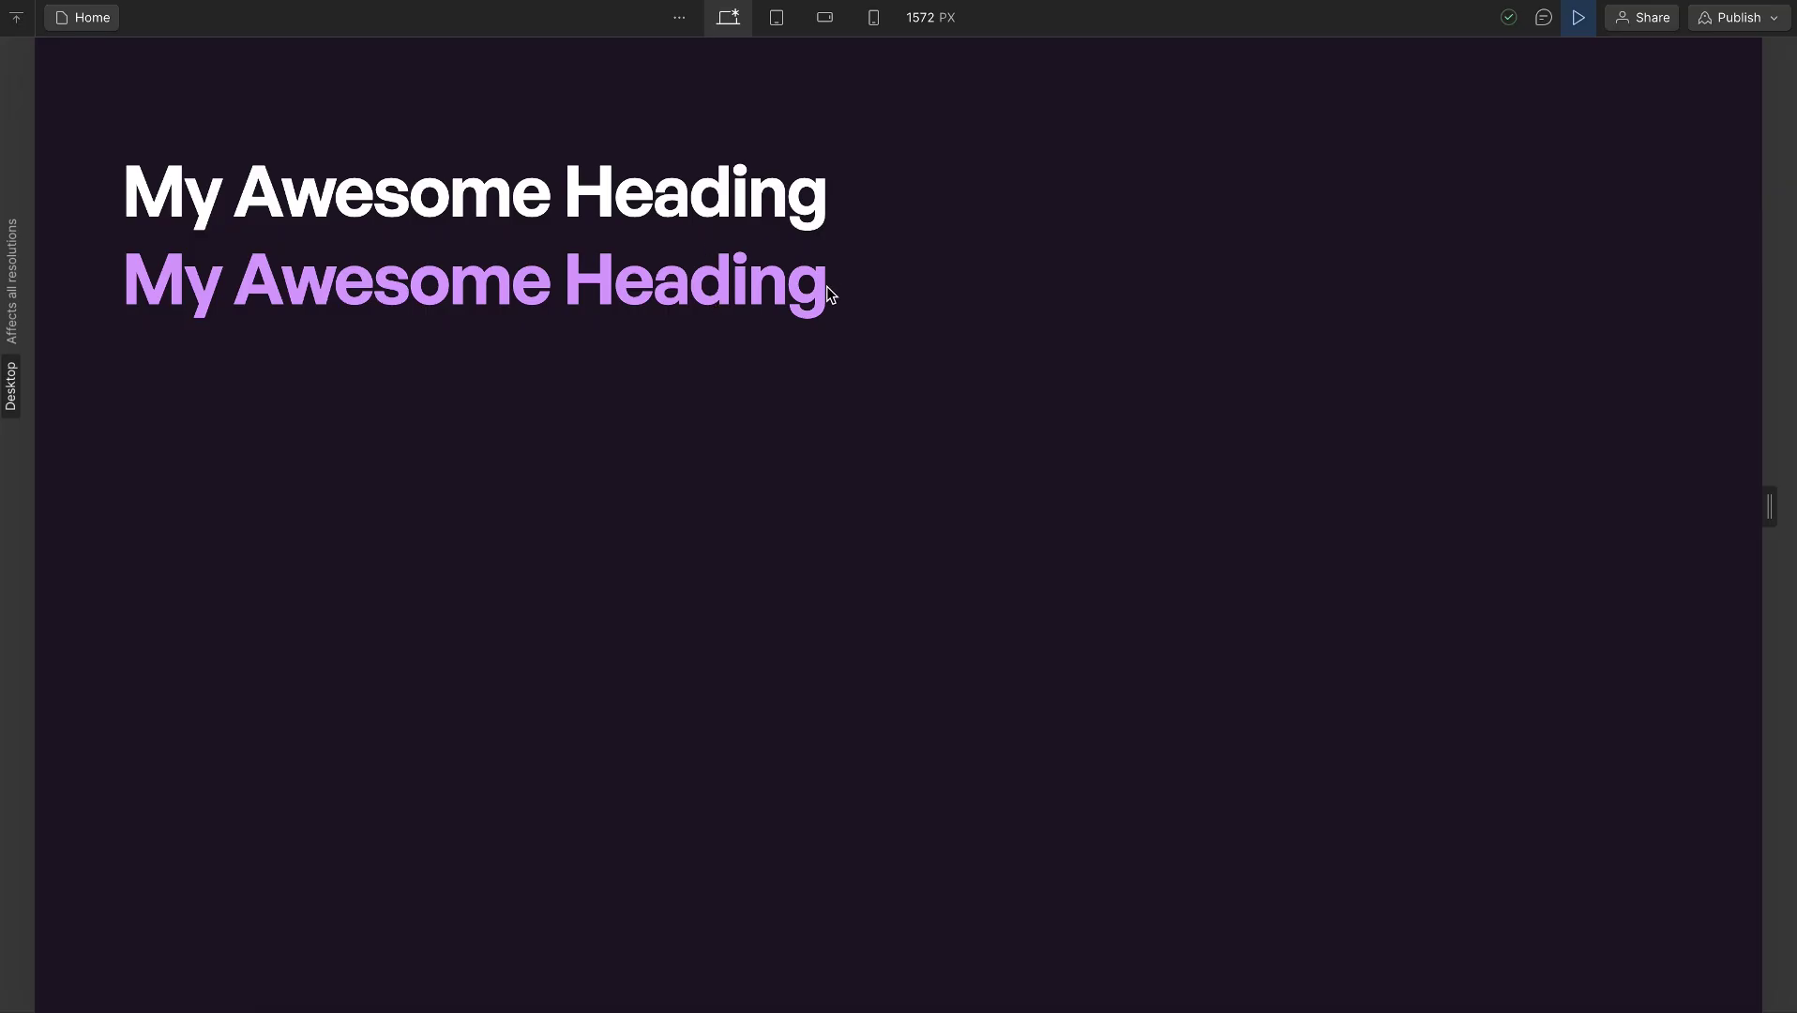
Step: Highlight the purple and white headings, then narrow the canvas from 1572 px to the Tablet breakpoint
drag(830, 285, 85, 283)
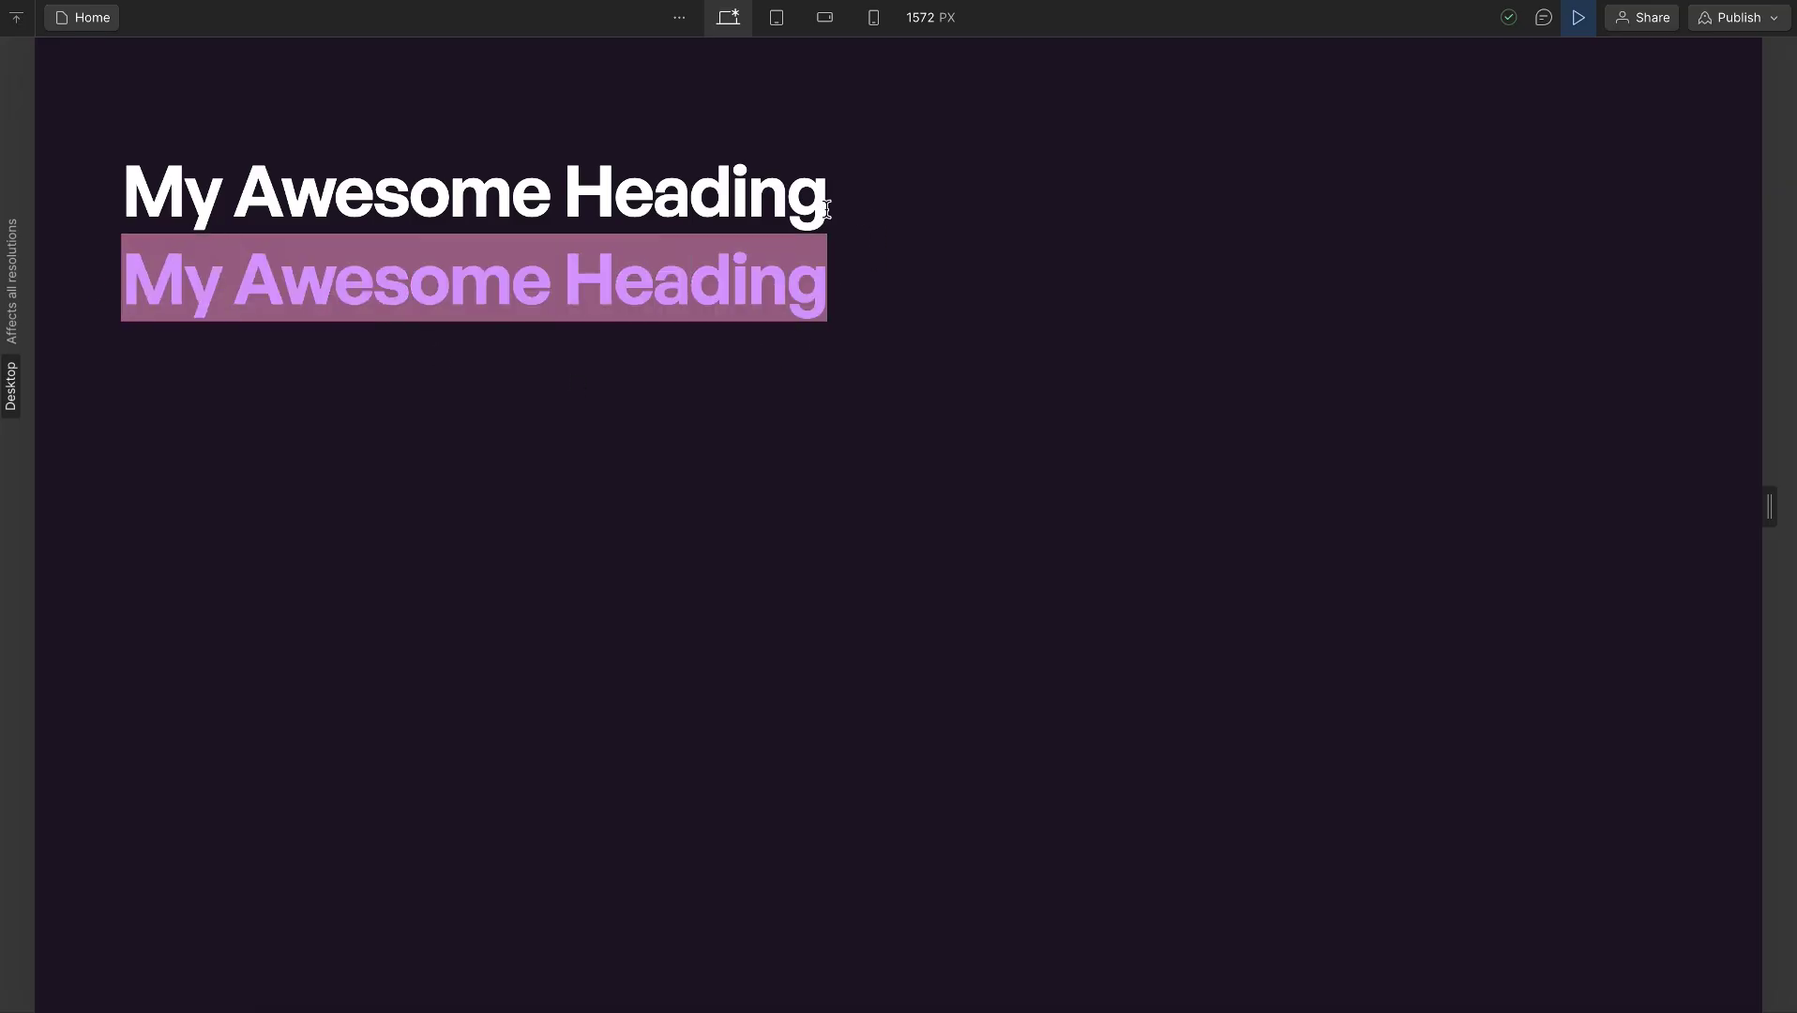
drag(826, 208, 138, 208)
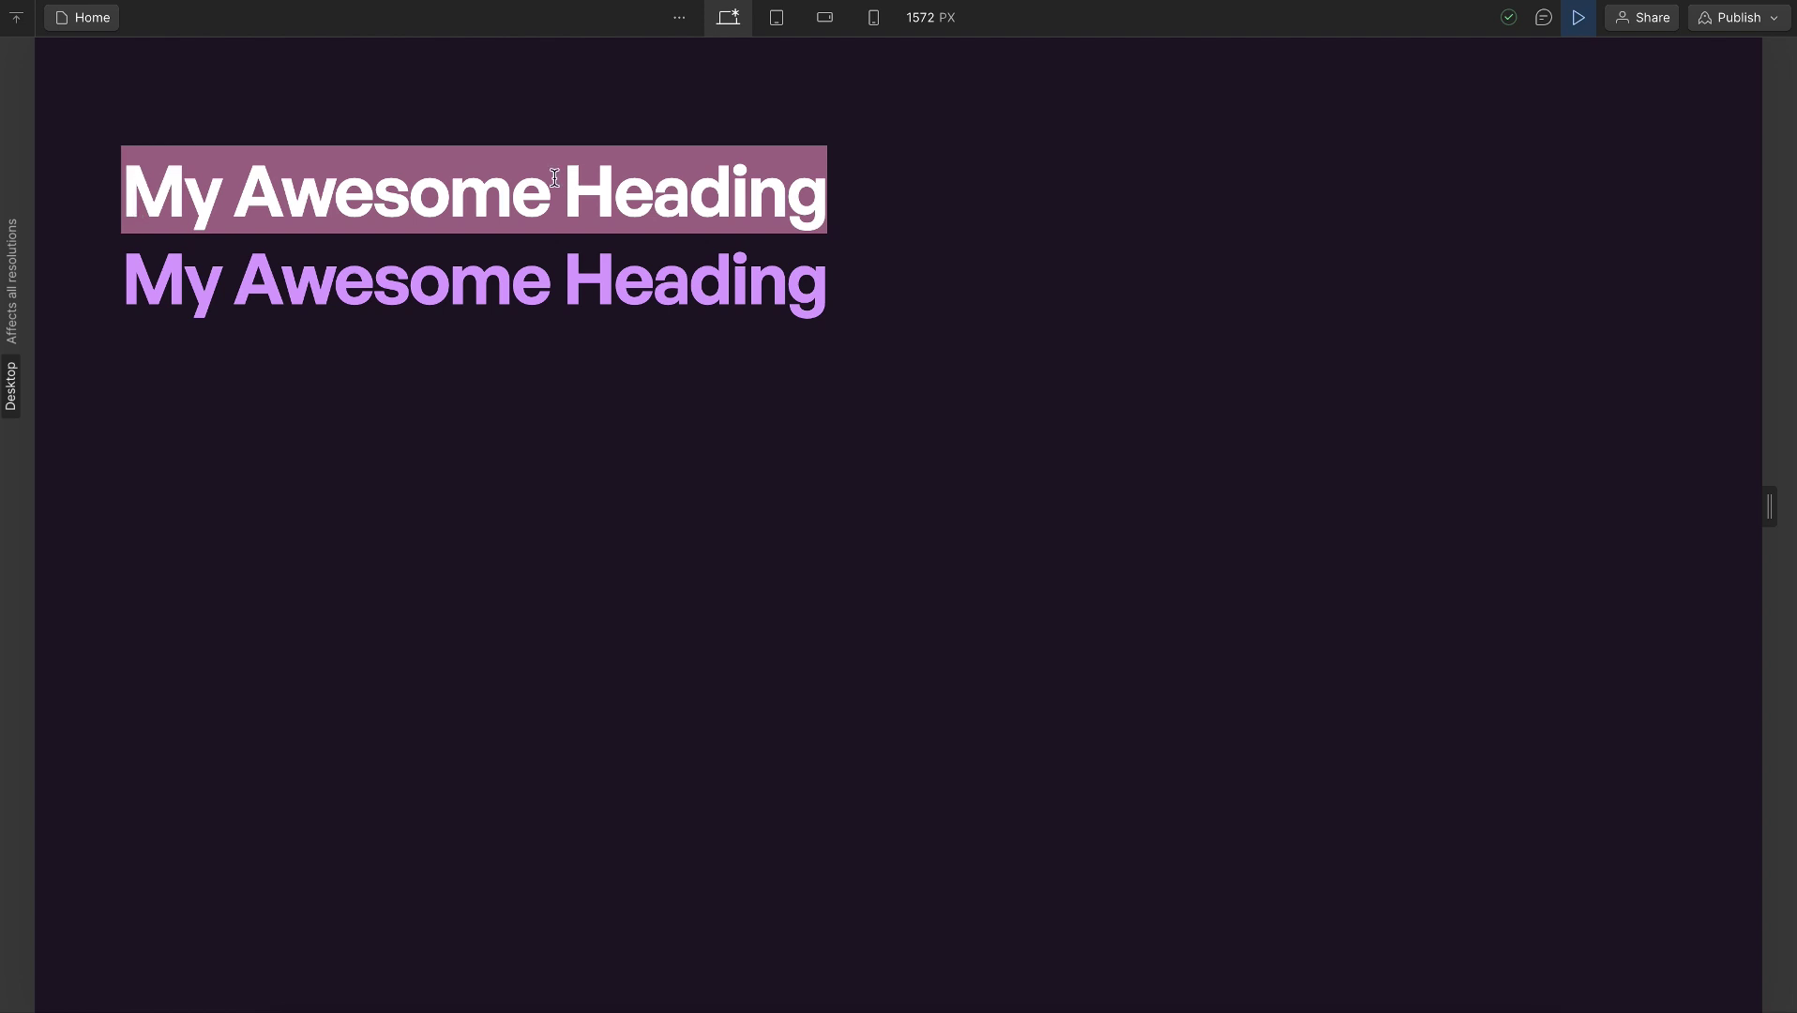
click(1479, 549)
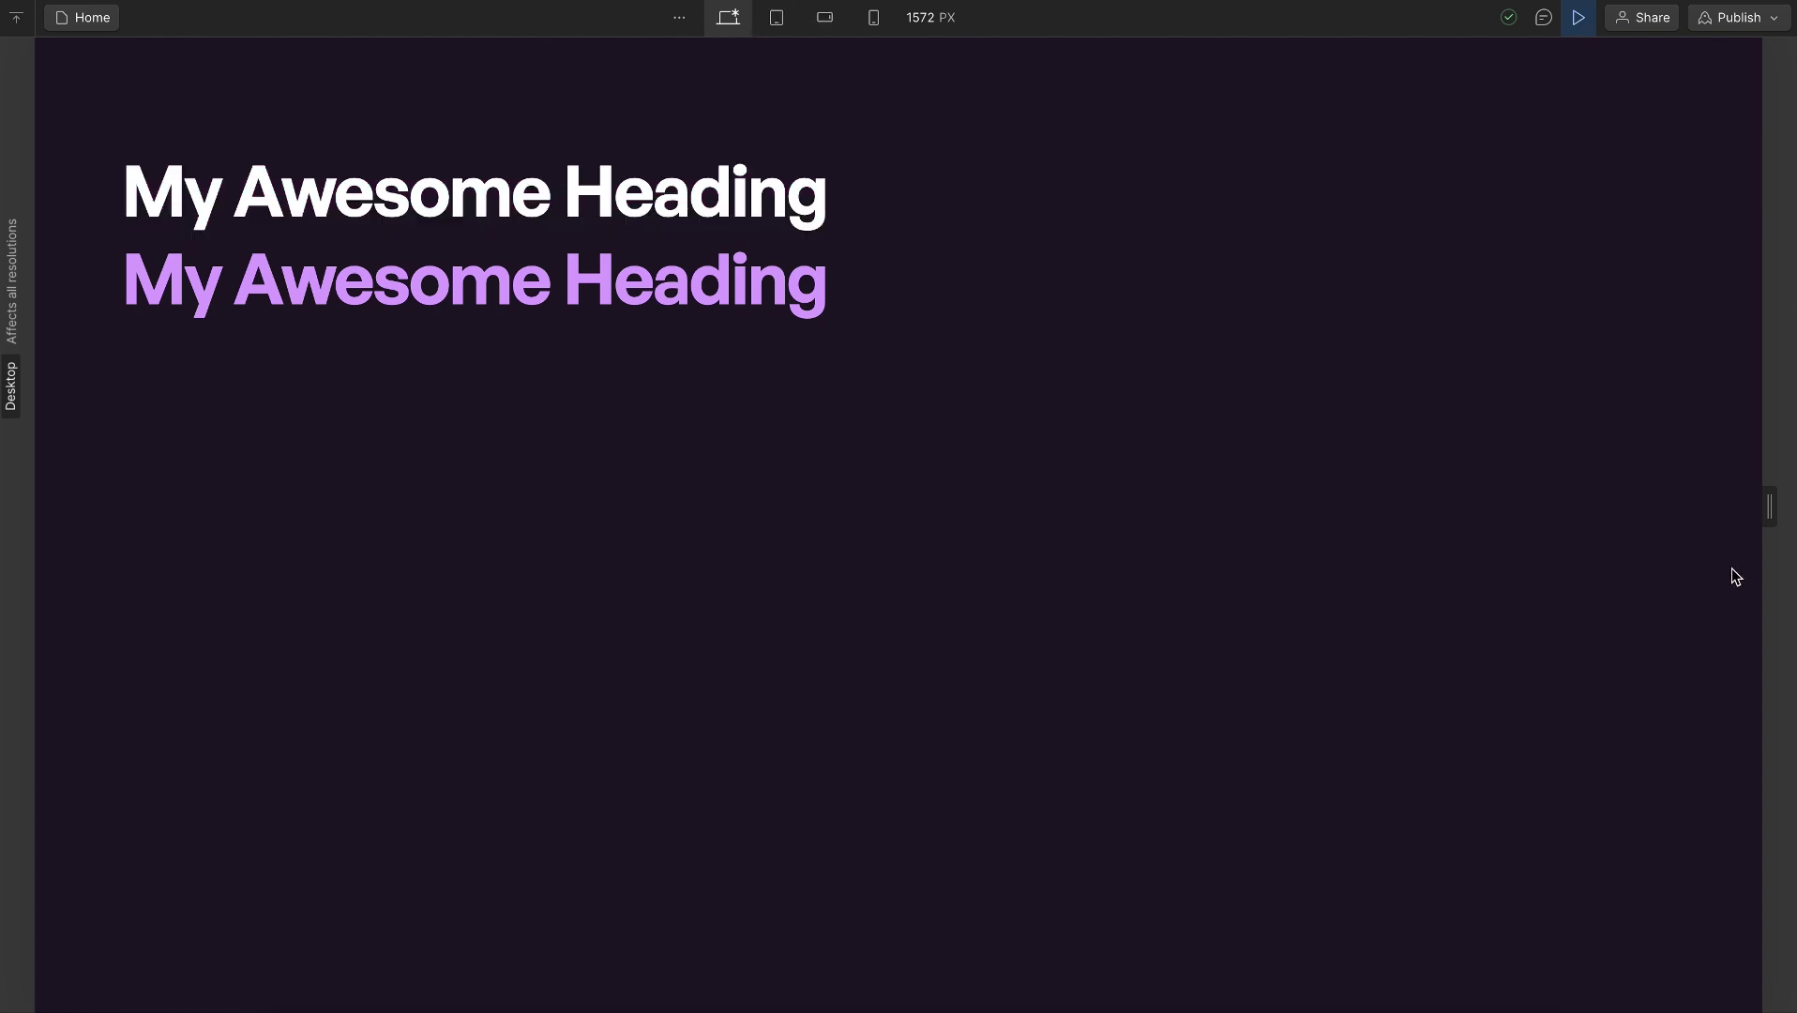
drag(1763, 507, 1484, 489)
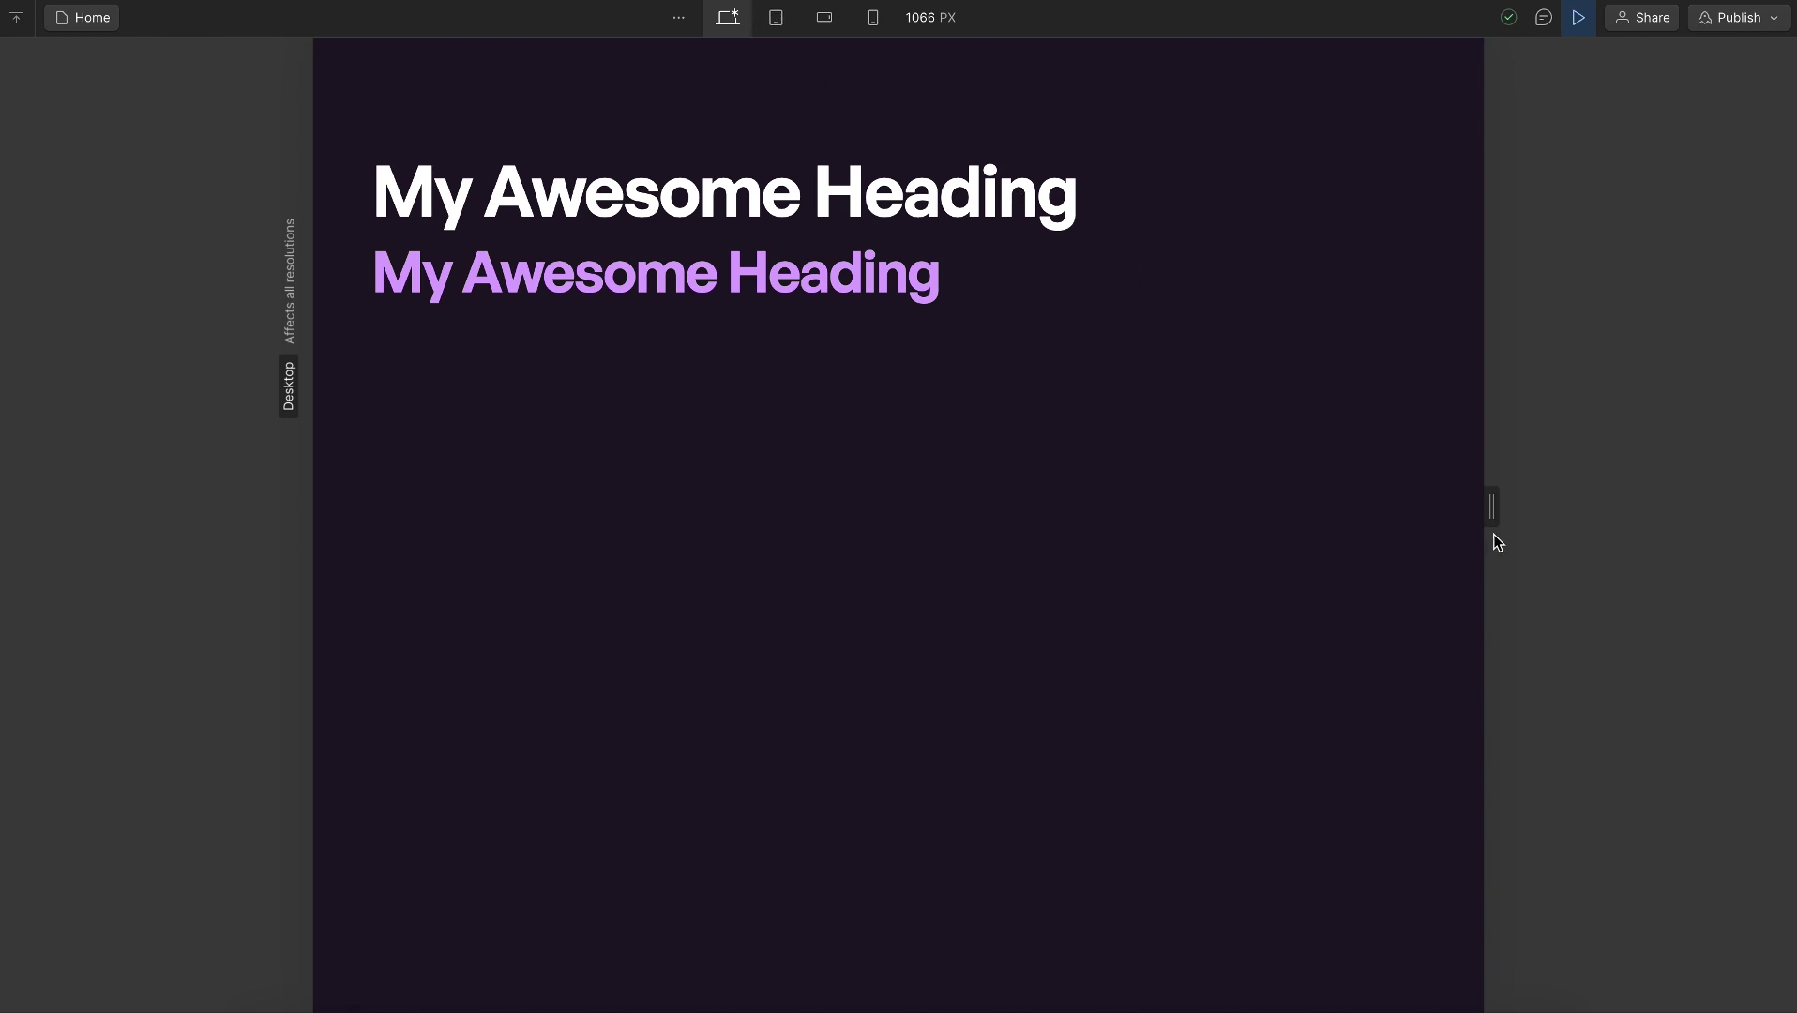
drag(1492, 513, 1156, 467)
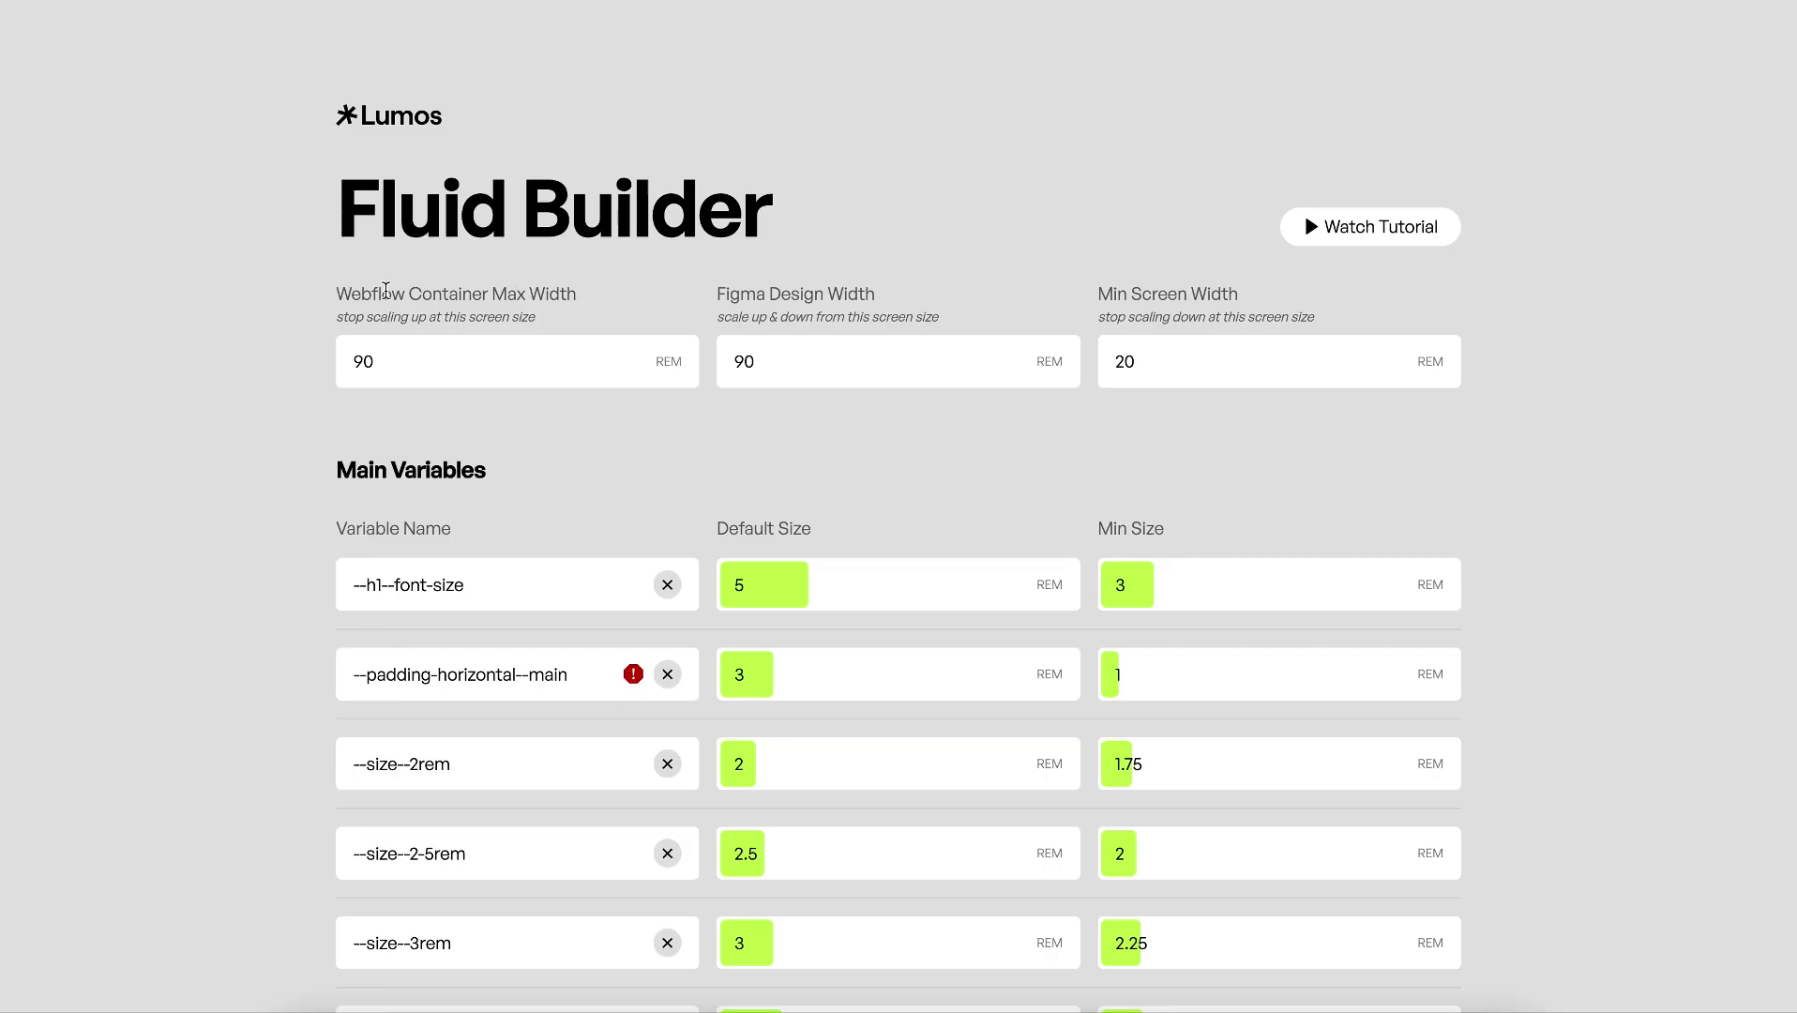
drag(338, 298, 575, 321)
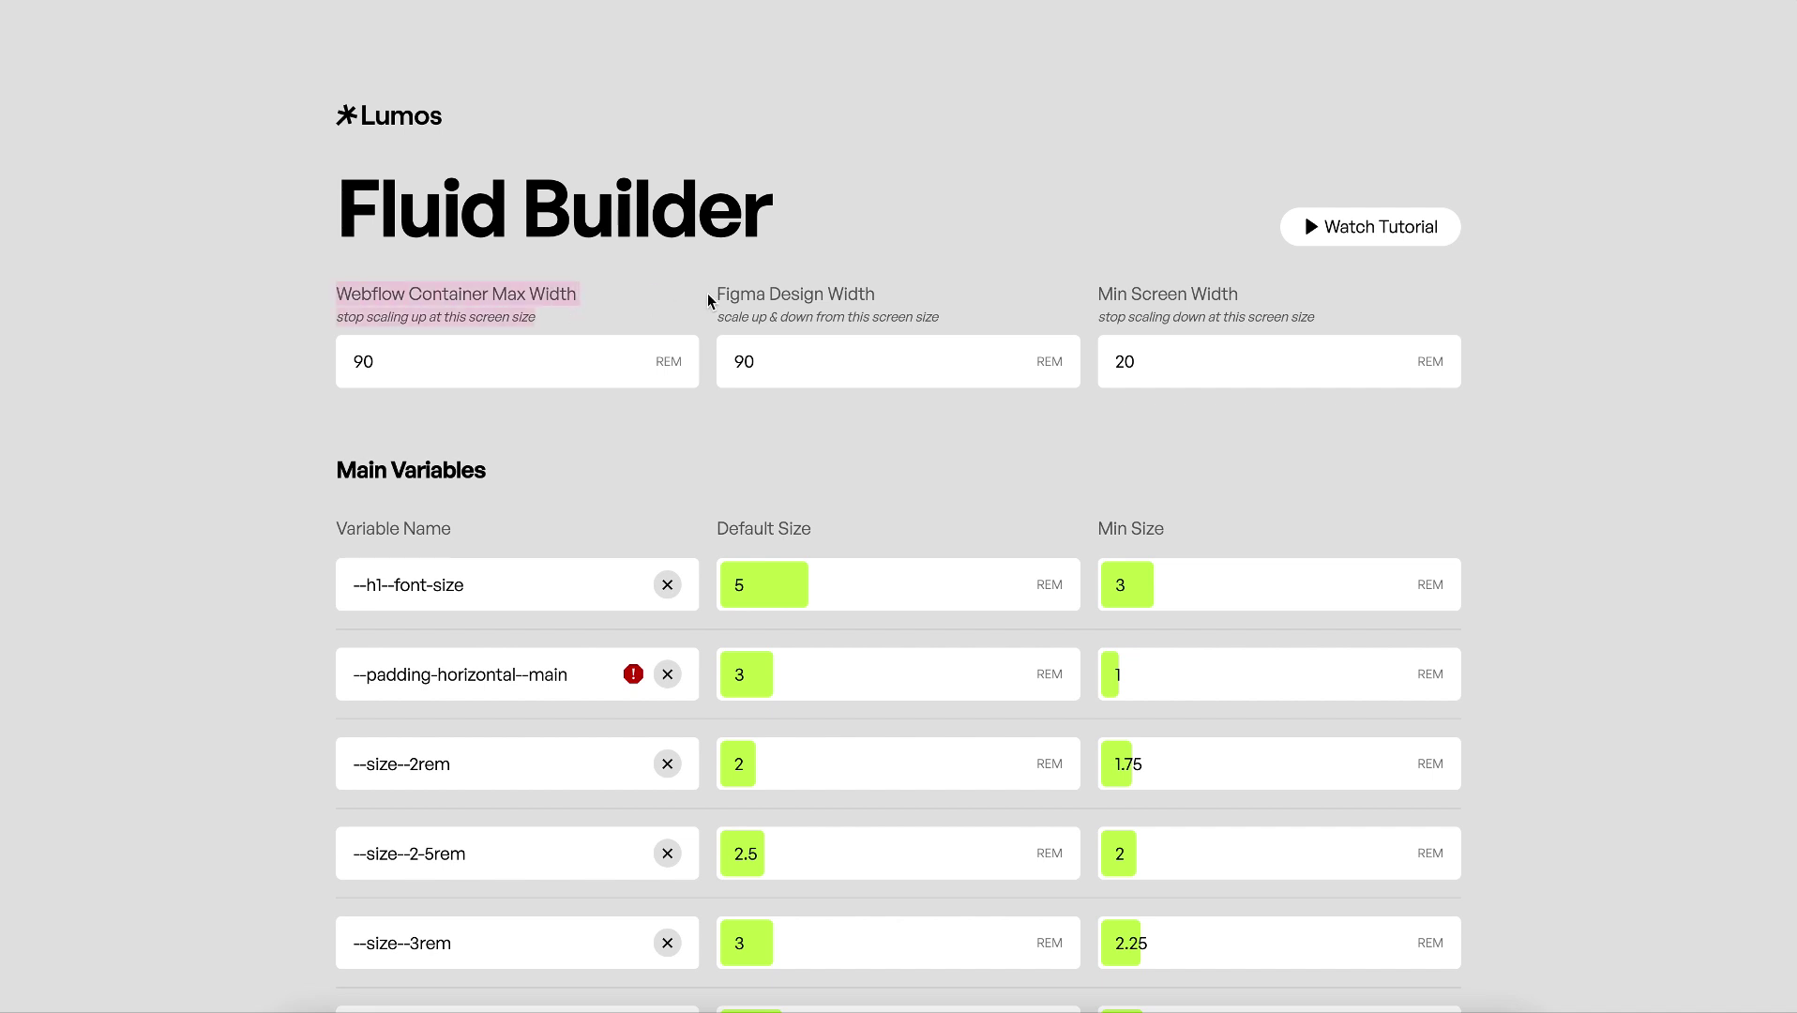
drag(710, 301, 964, 341)
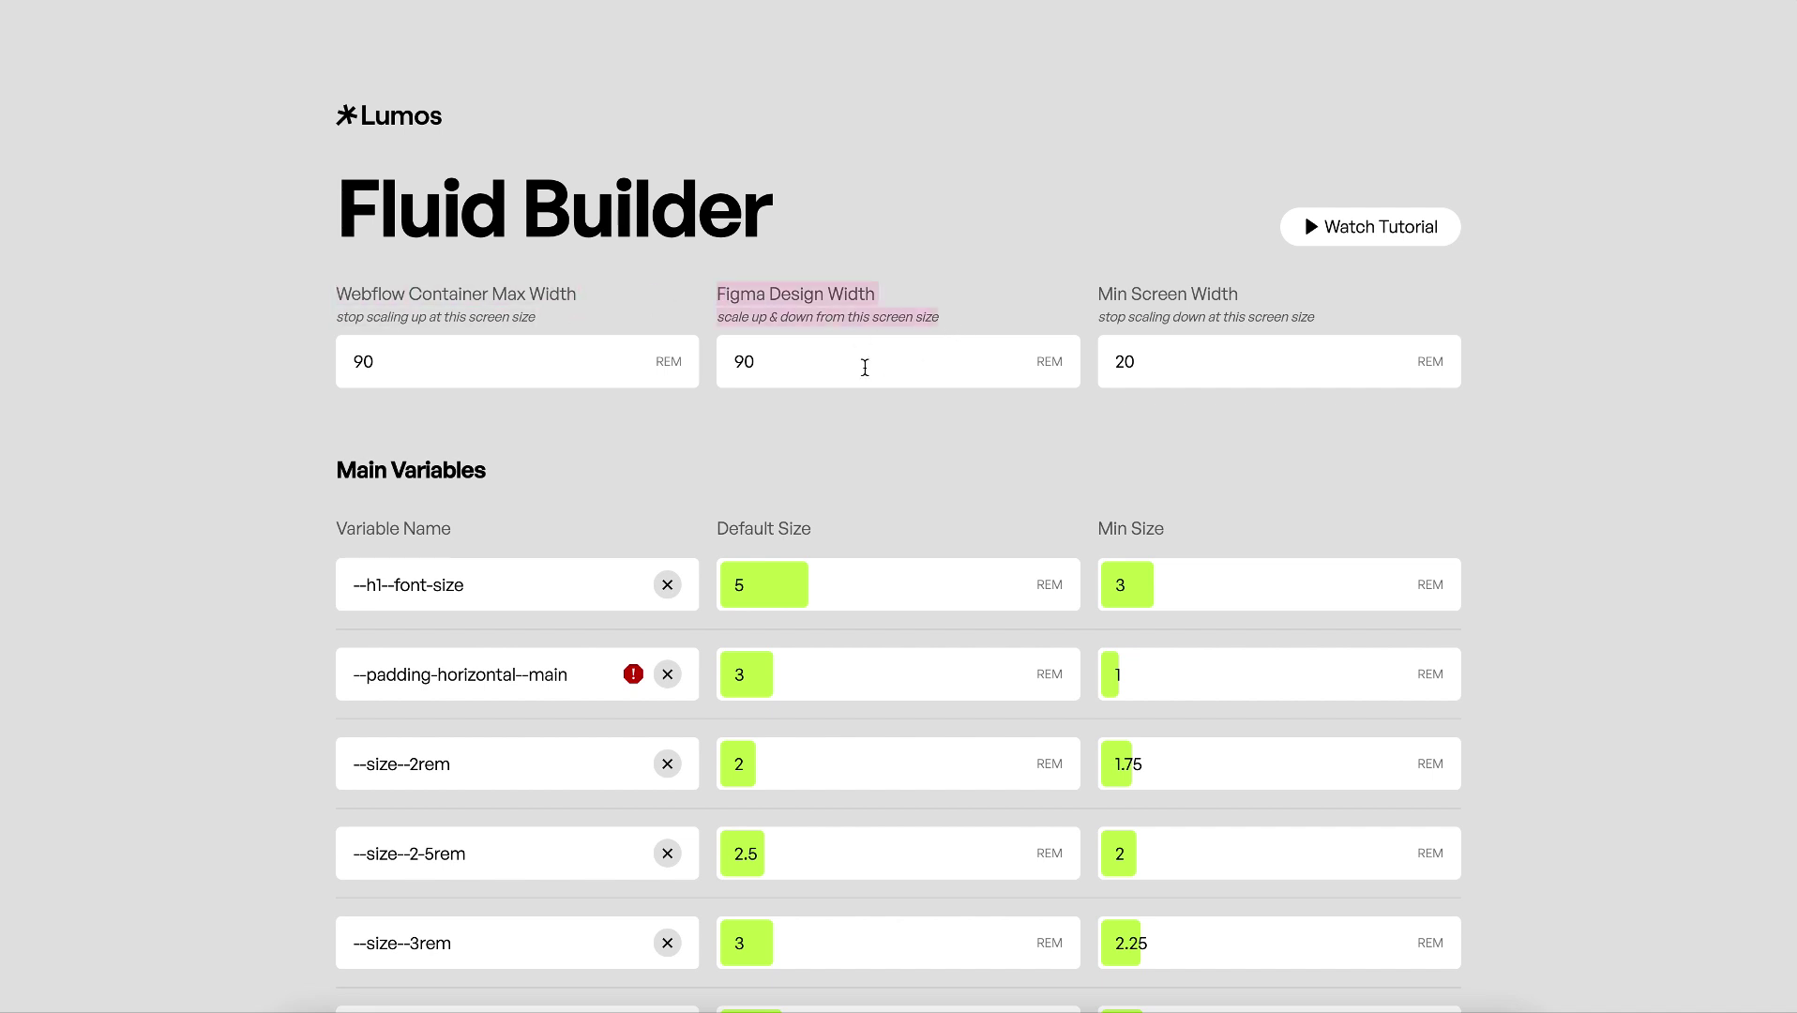
click(864, 366)
click(852, 372)
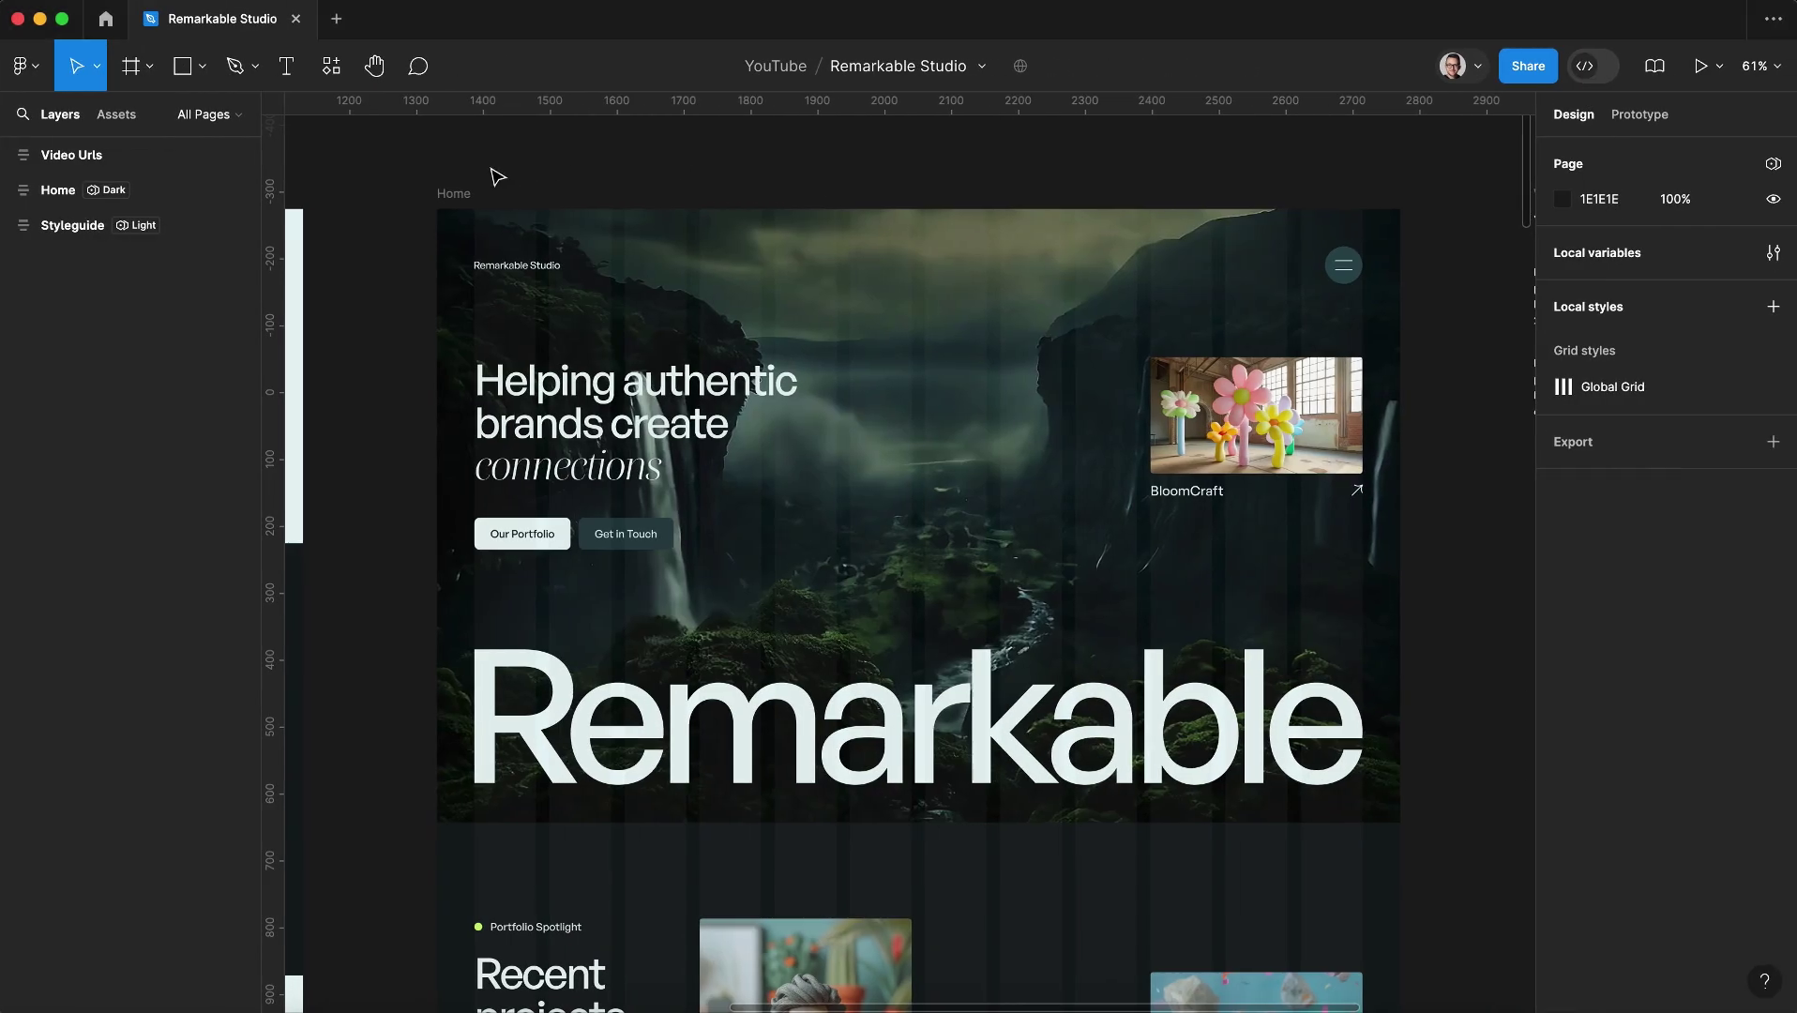
Step: Select the Home frame in Figma to read its 1440 px design width
click(453, 193)
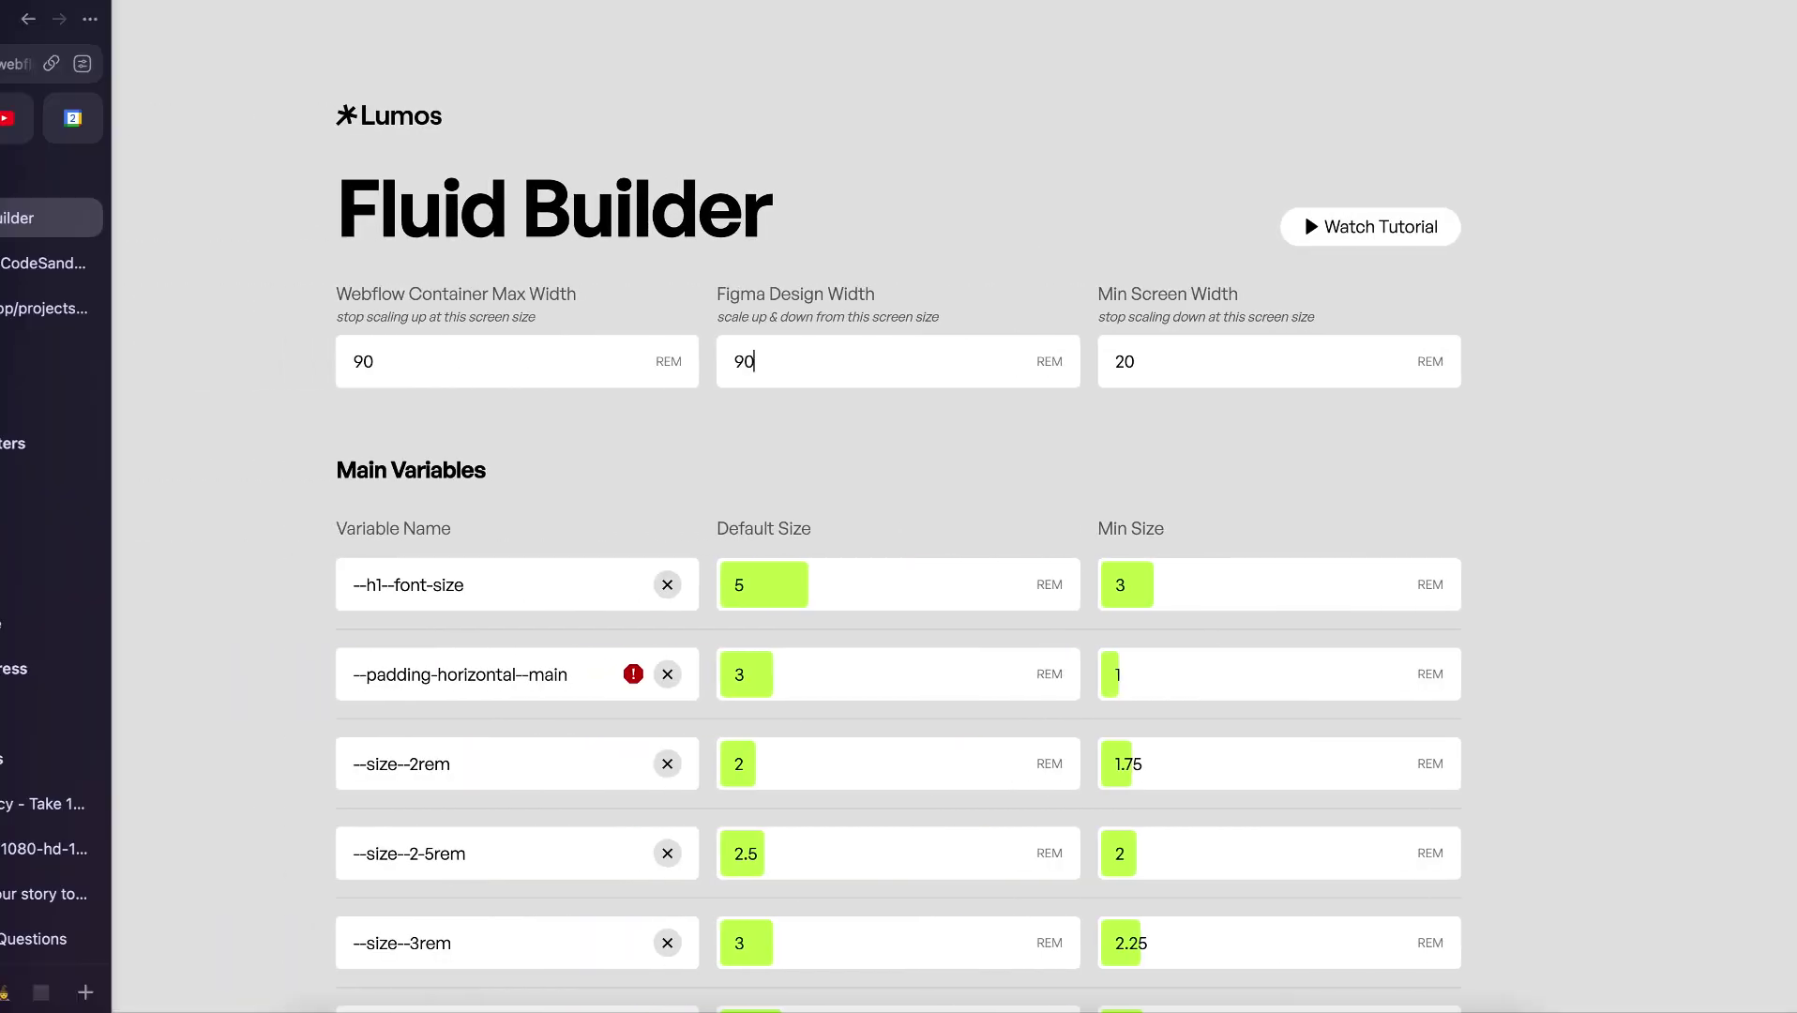
Step: Change the max-width/main variable's value from 90 REM to 120 REM
click(31, 120)
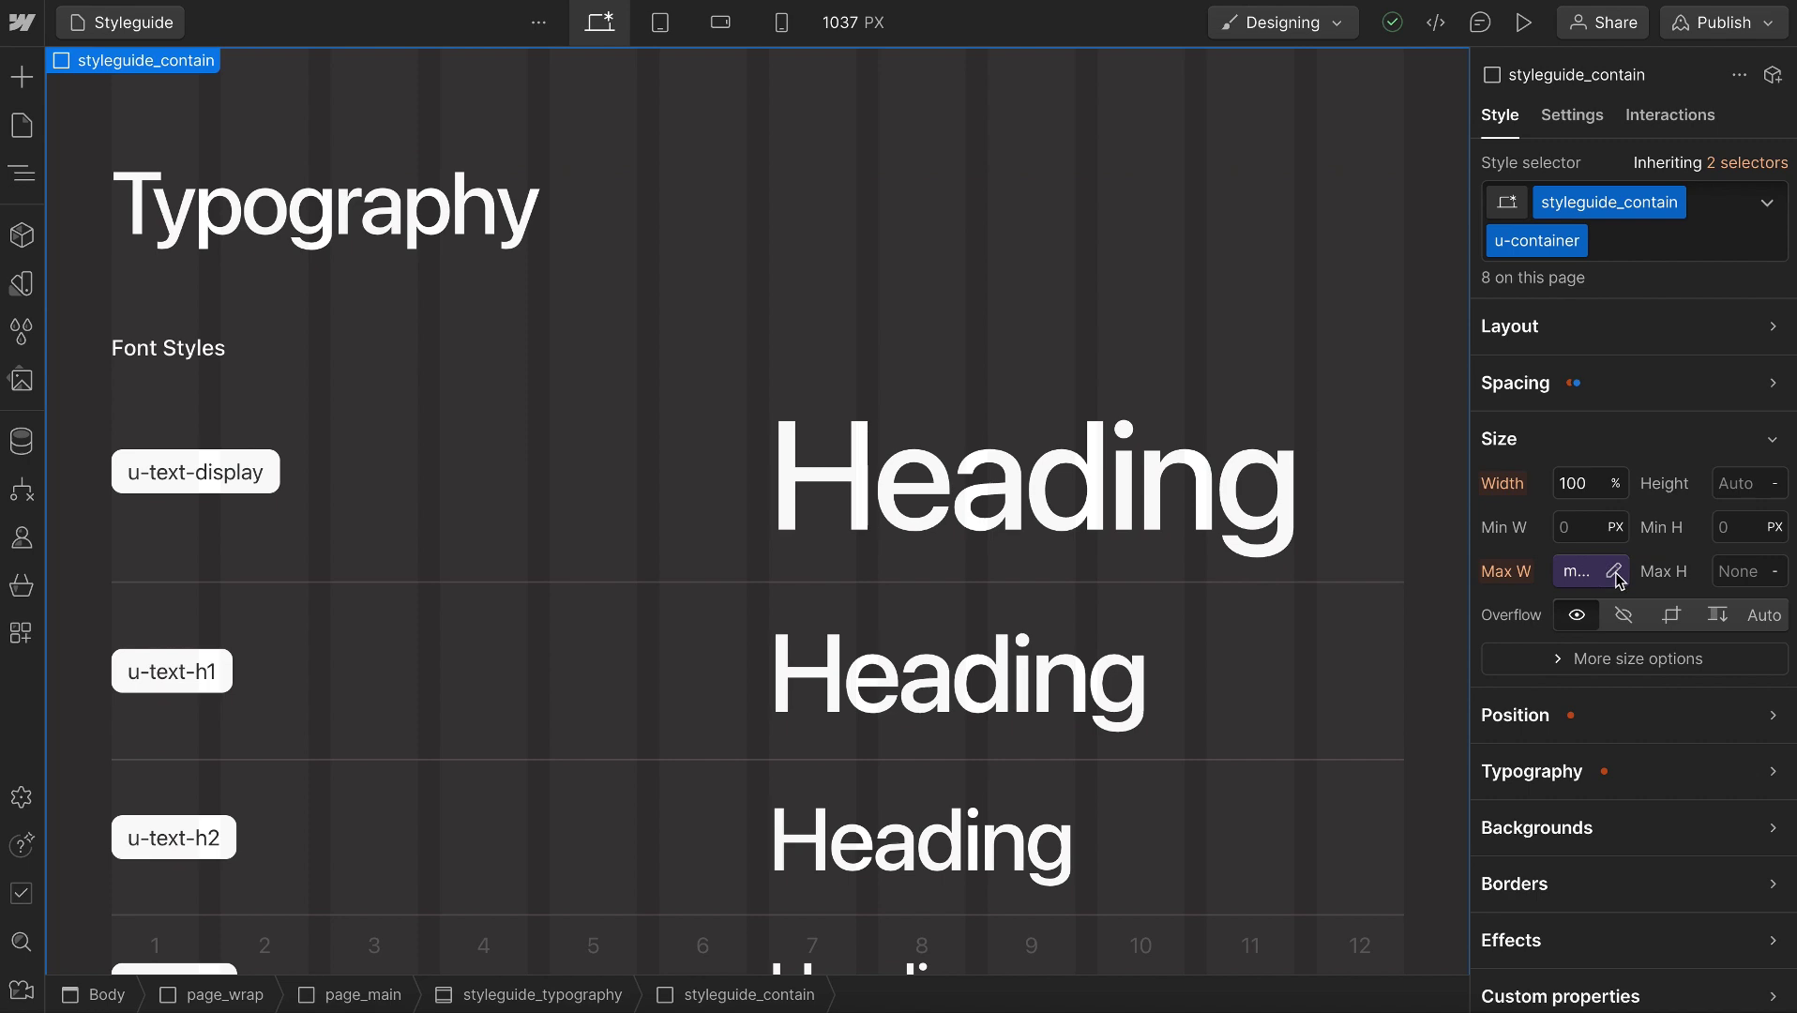
click(1611, 576)
click(1549, 727)
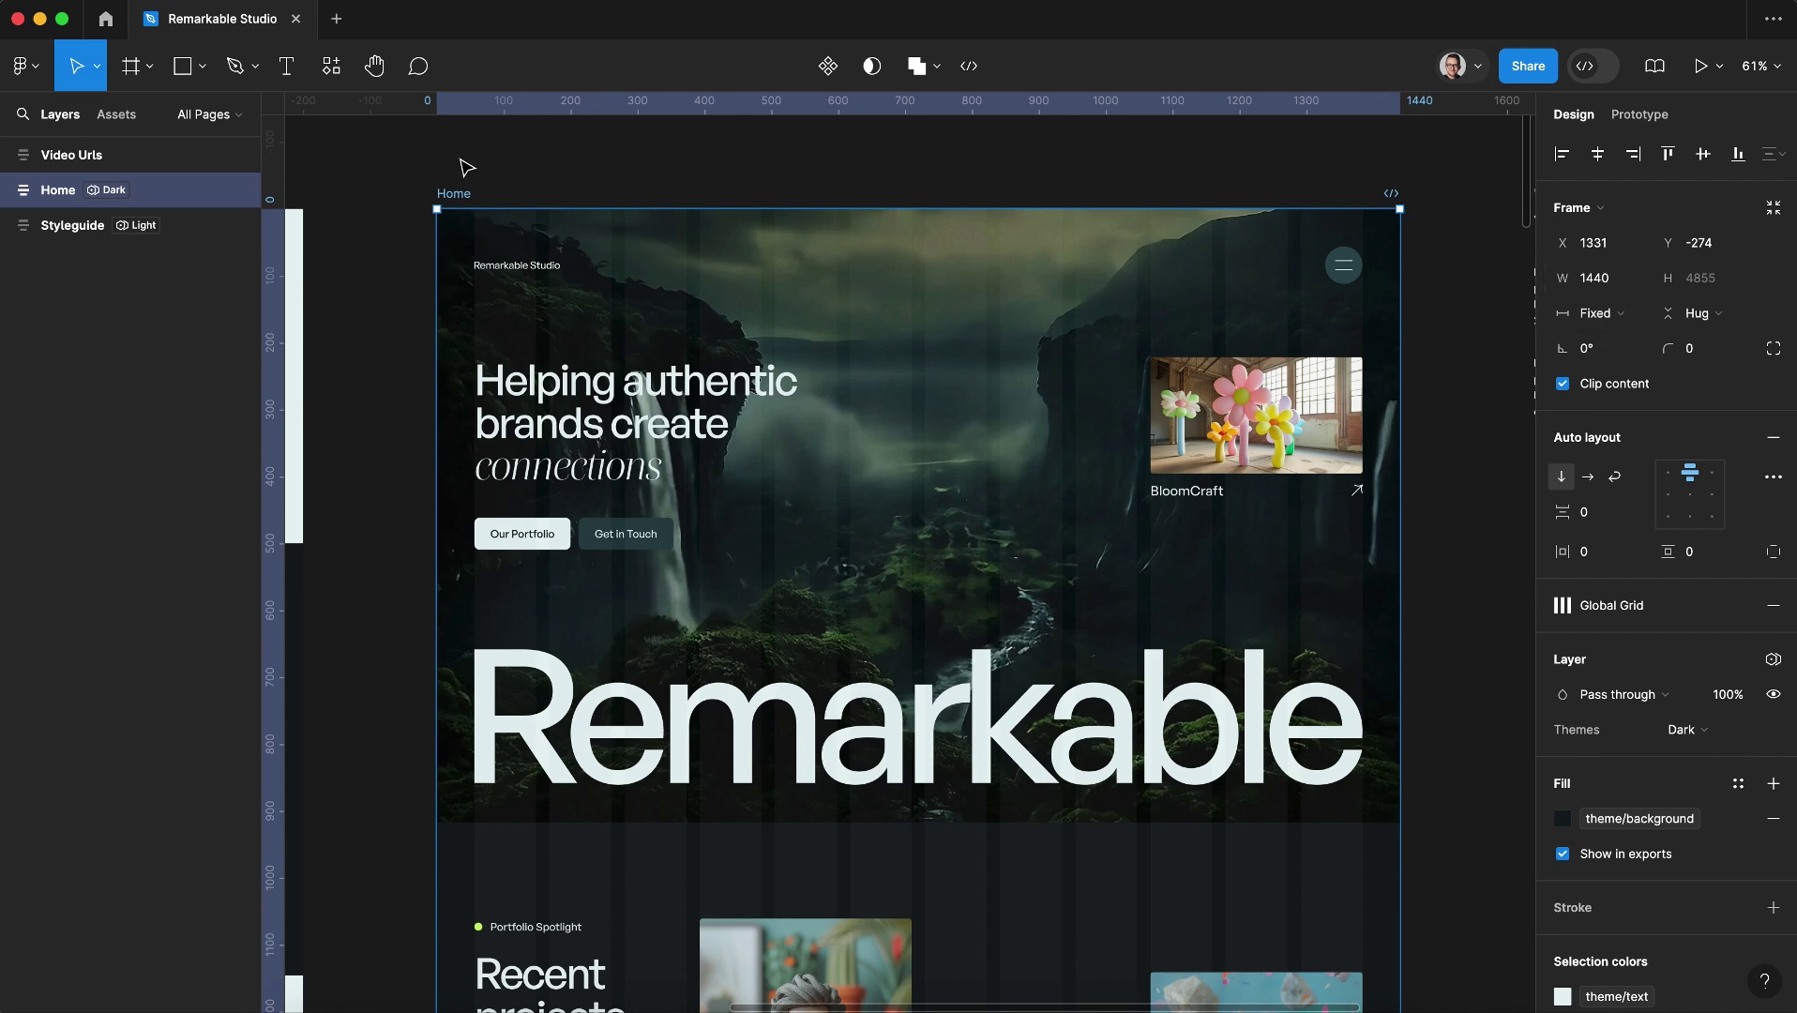
key(ctrl+Left)
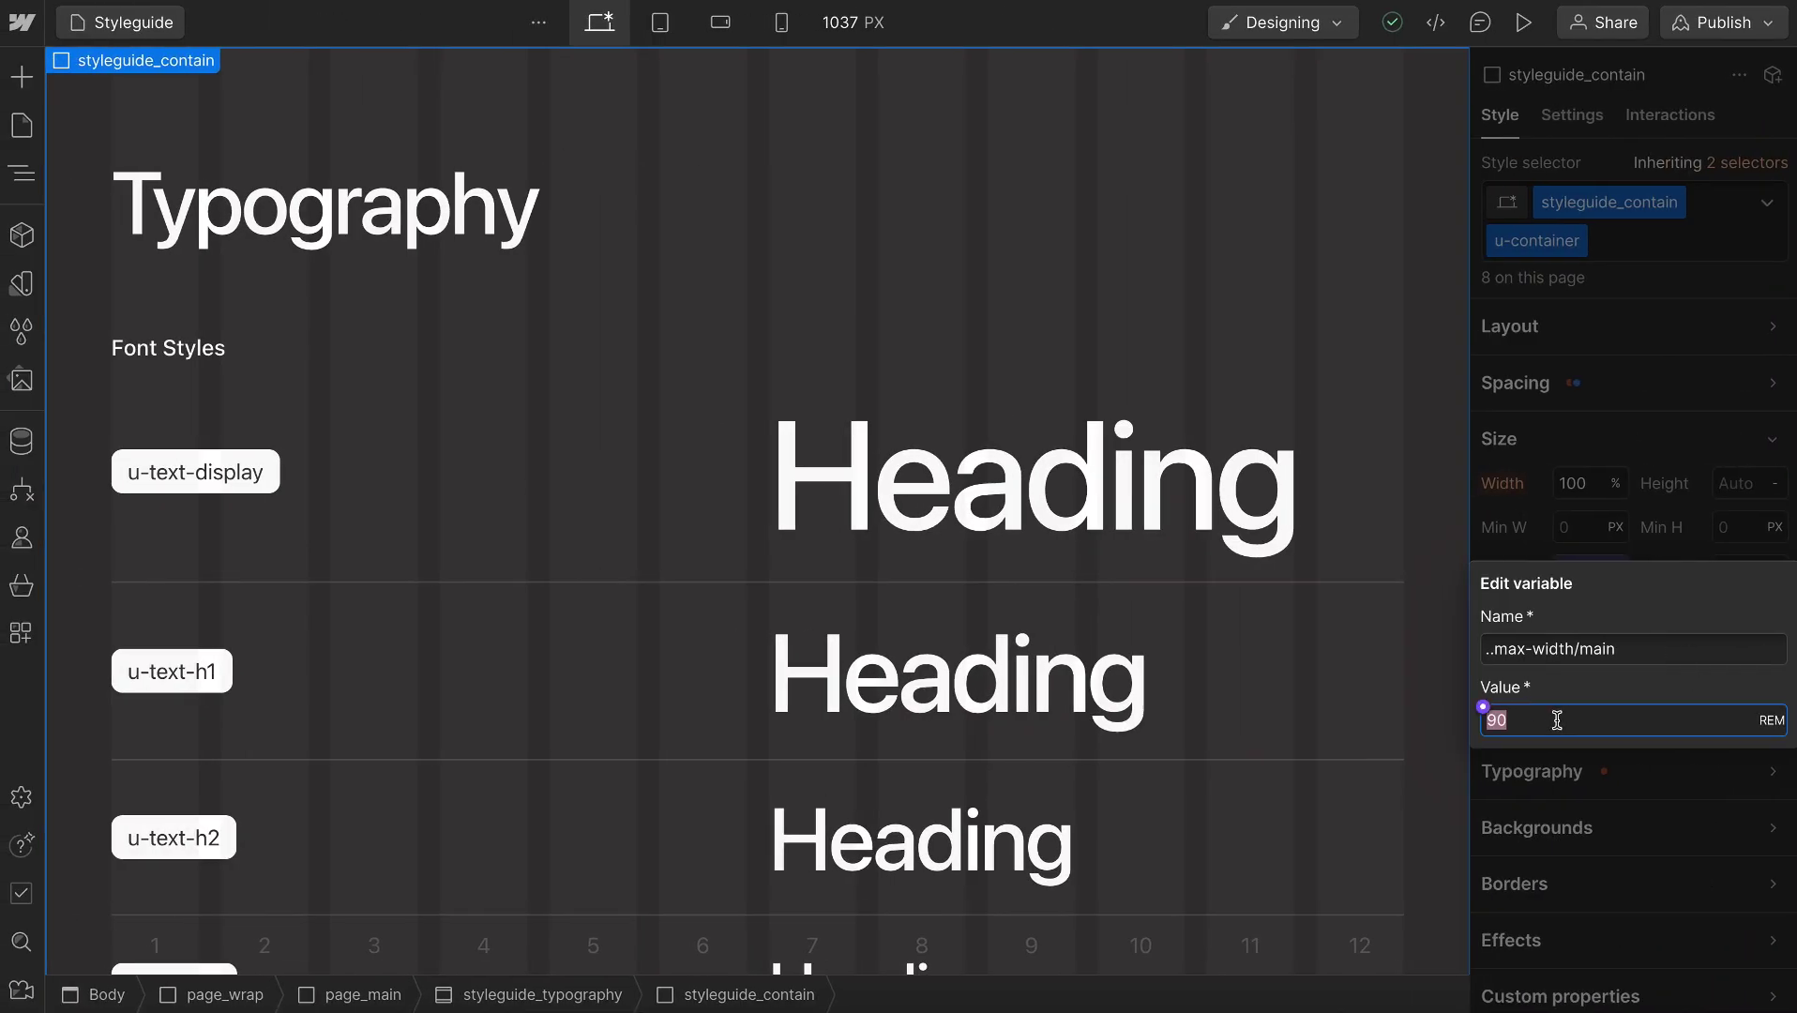
text(120)
mouse_move(5, 234)
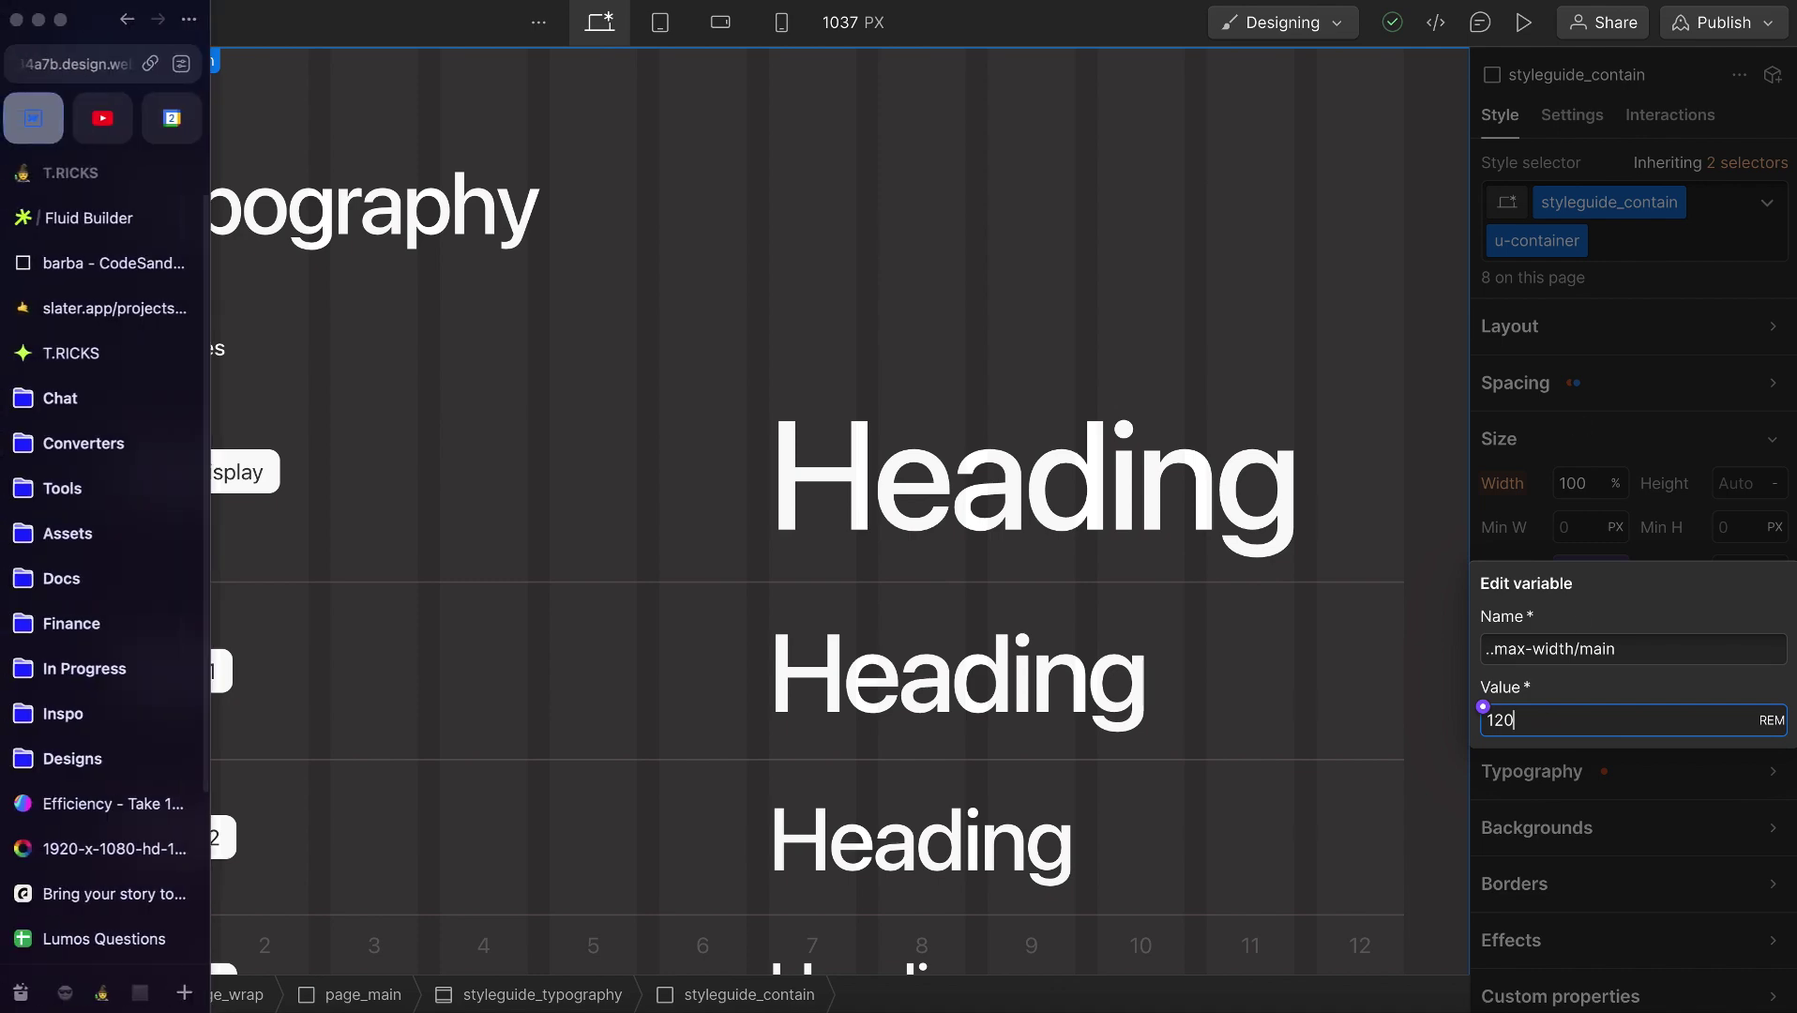
click(87, 217)
drag(460, 359, 281, 422)
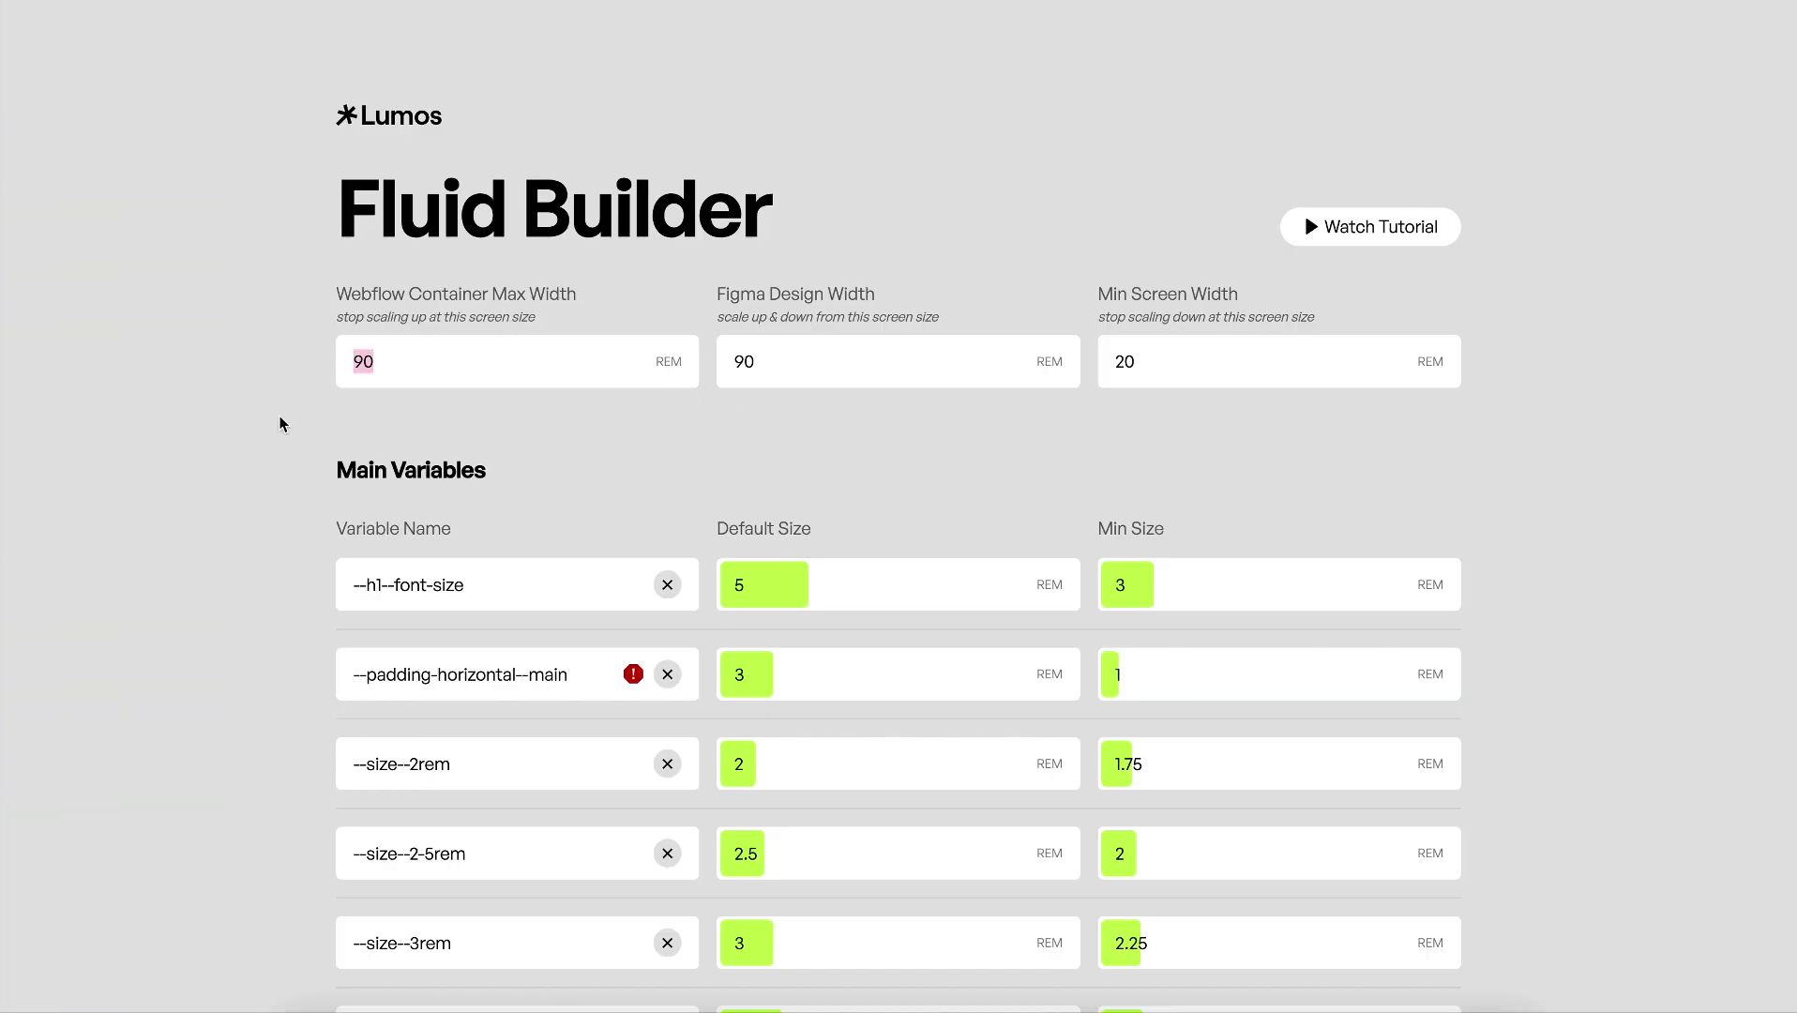
text(120)
double_click(815, 375)
click(1183, 358)
double_click(1156, 362)
click(468, 581)
drag(764, 589, 728, 590)
drag(756, 375, 728, 362)
click(742, 589)
click(418, 364)
double_click(365, 363)
double_click(1105, 360)
click(867, 586)
click(1128, 588)
drag(415, 359, 342, 360)
text(90)
double_click(750, 589)
click(459, 371)
click(1145, 586)
click(1184, 367)
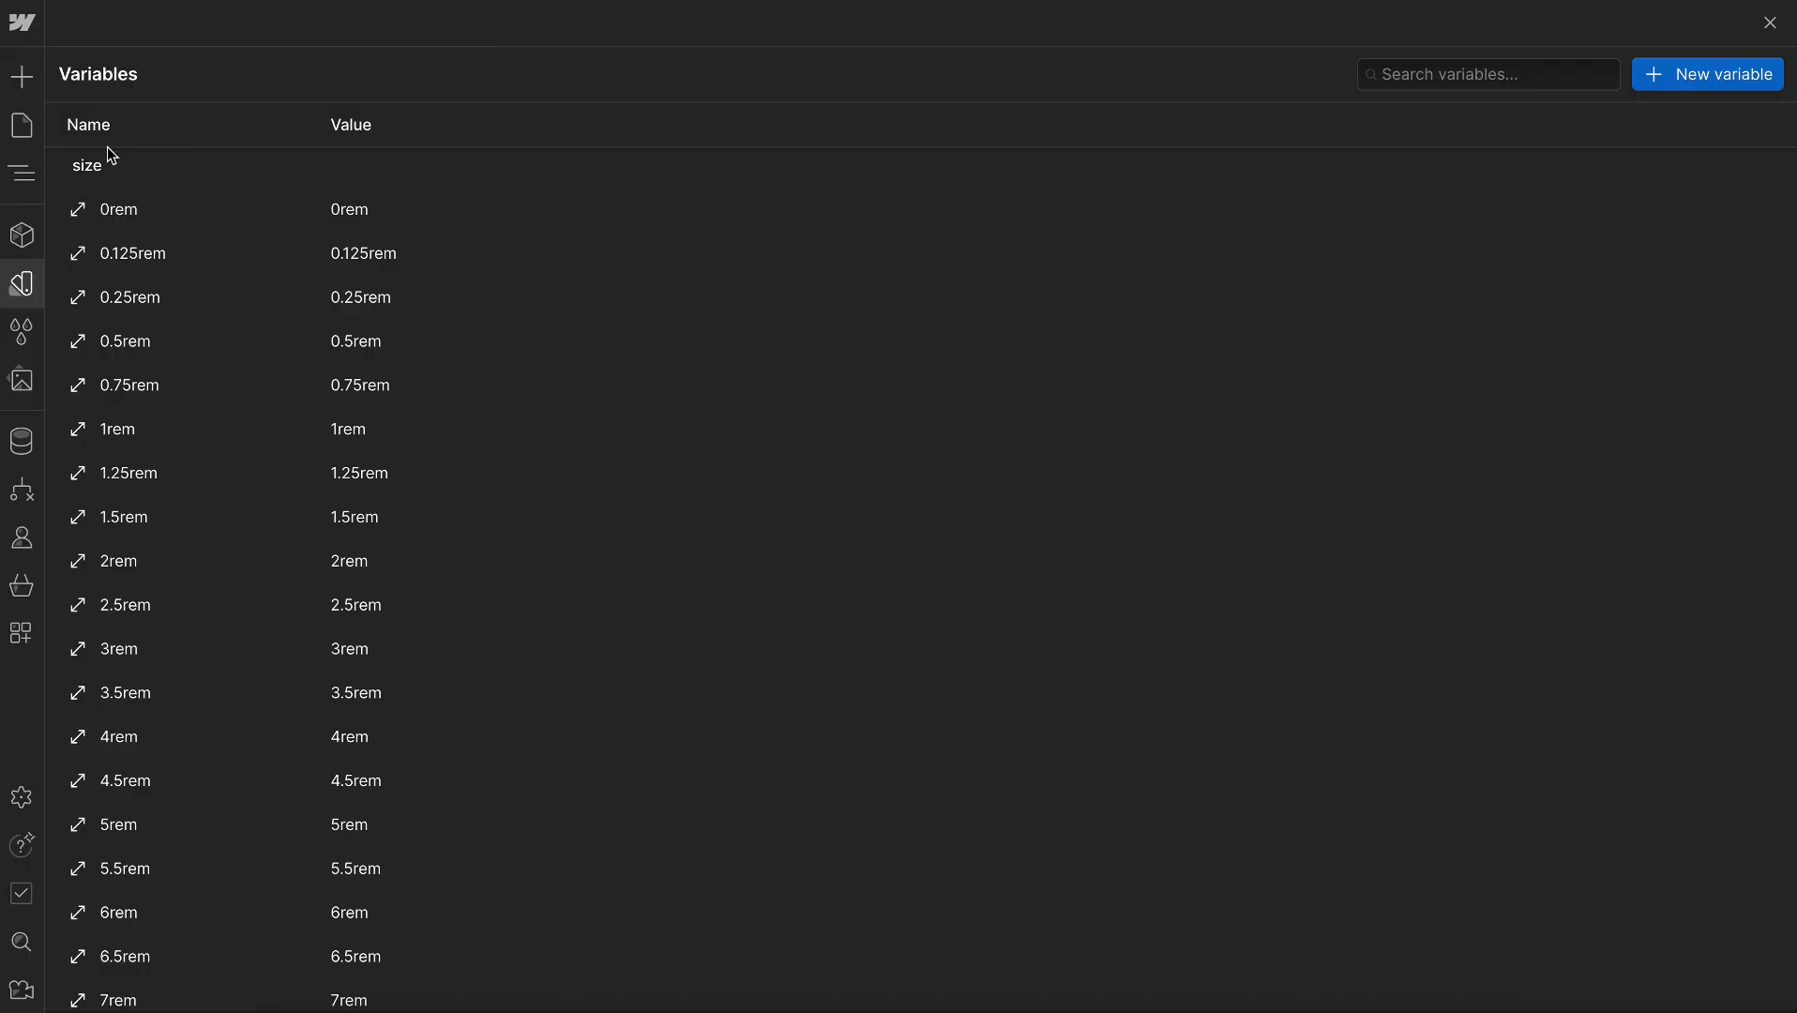
double_click(105, 164)
click(246, 127)
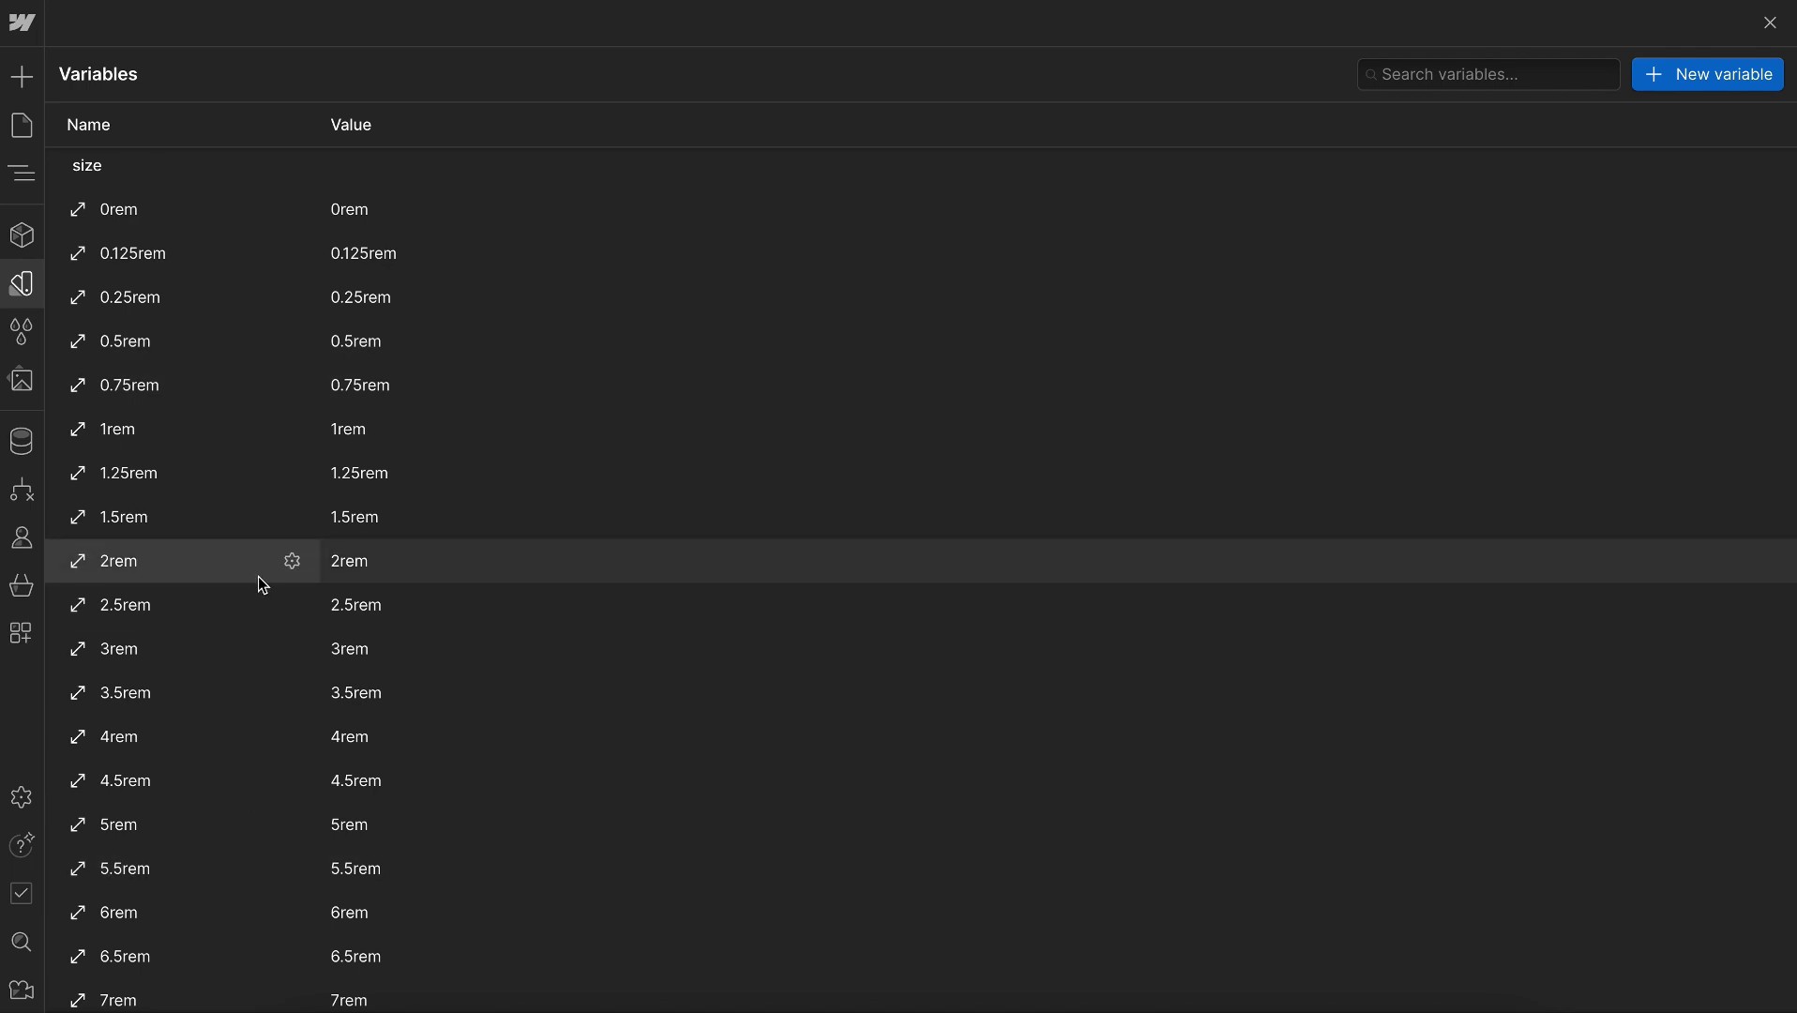
scroll(259, 591, down, 3)
scroll(234, 717, down, 2)
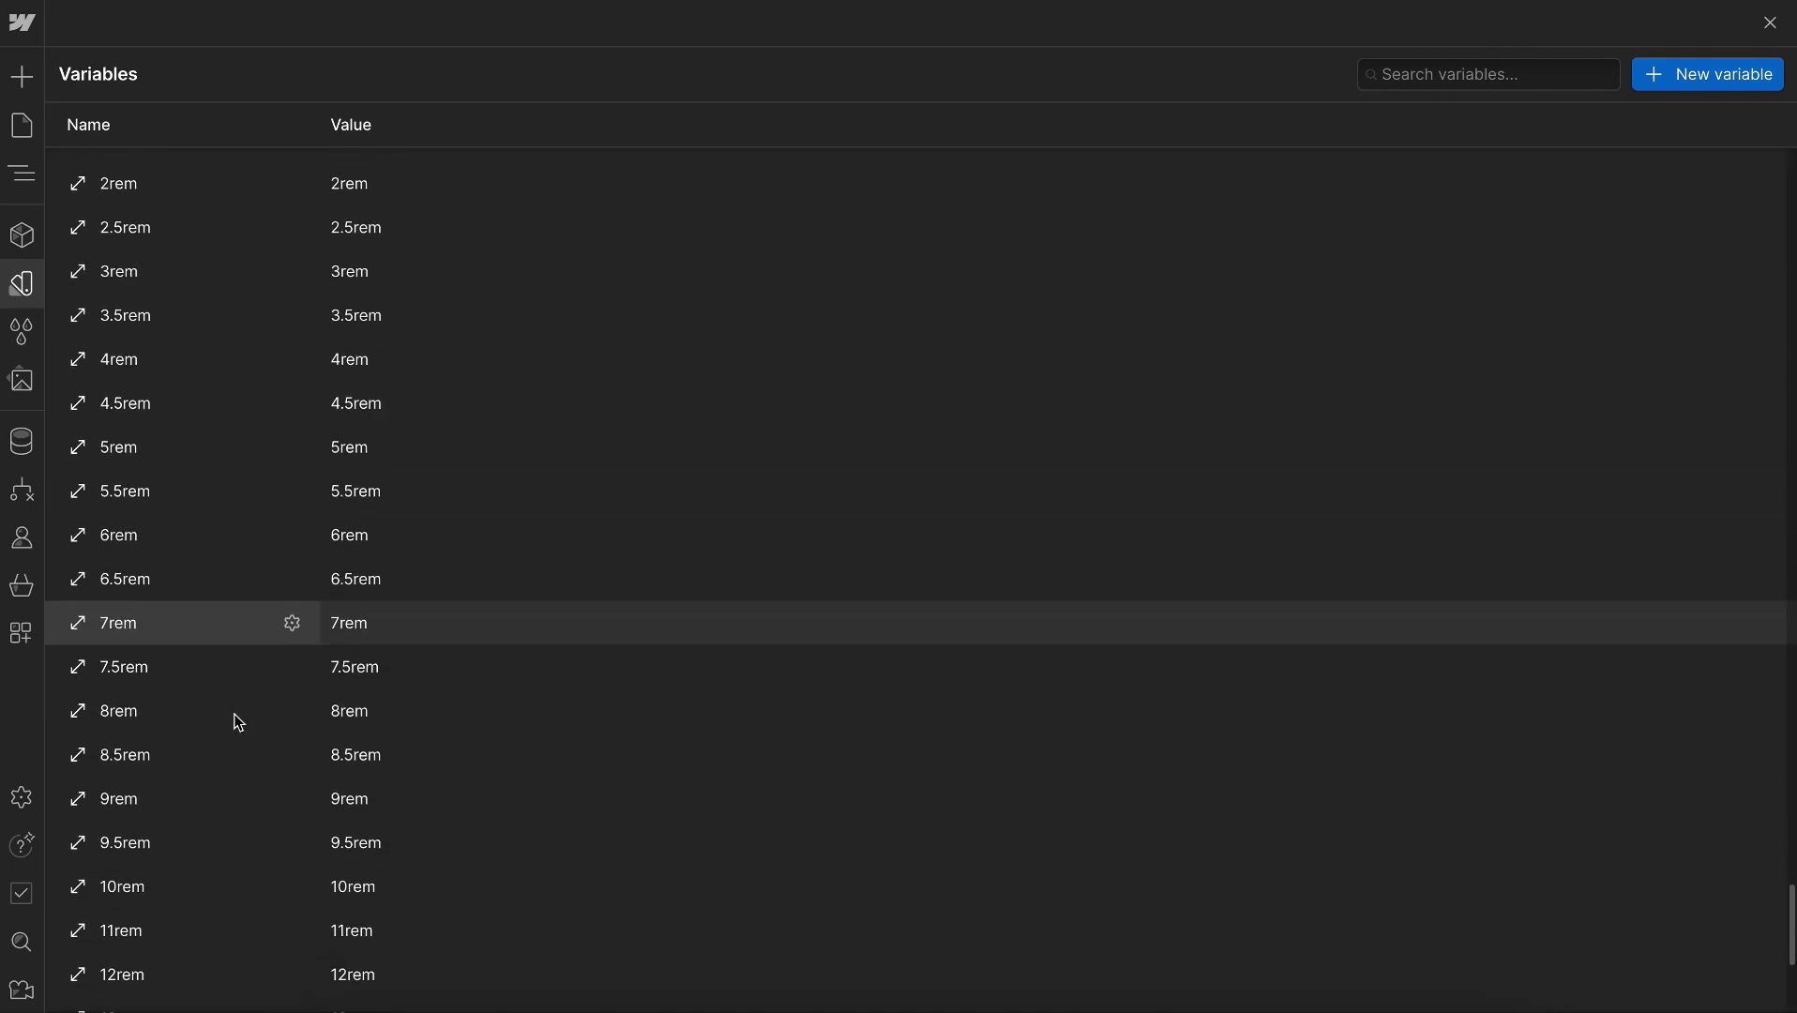
scroll(244, 713, down, 2)
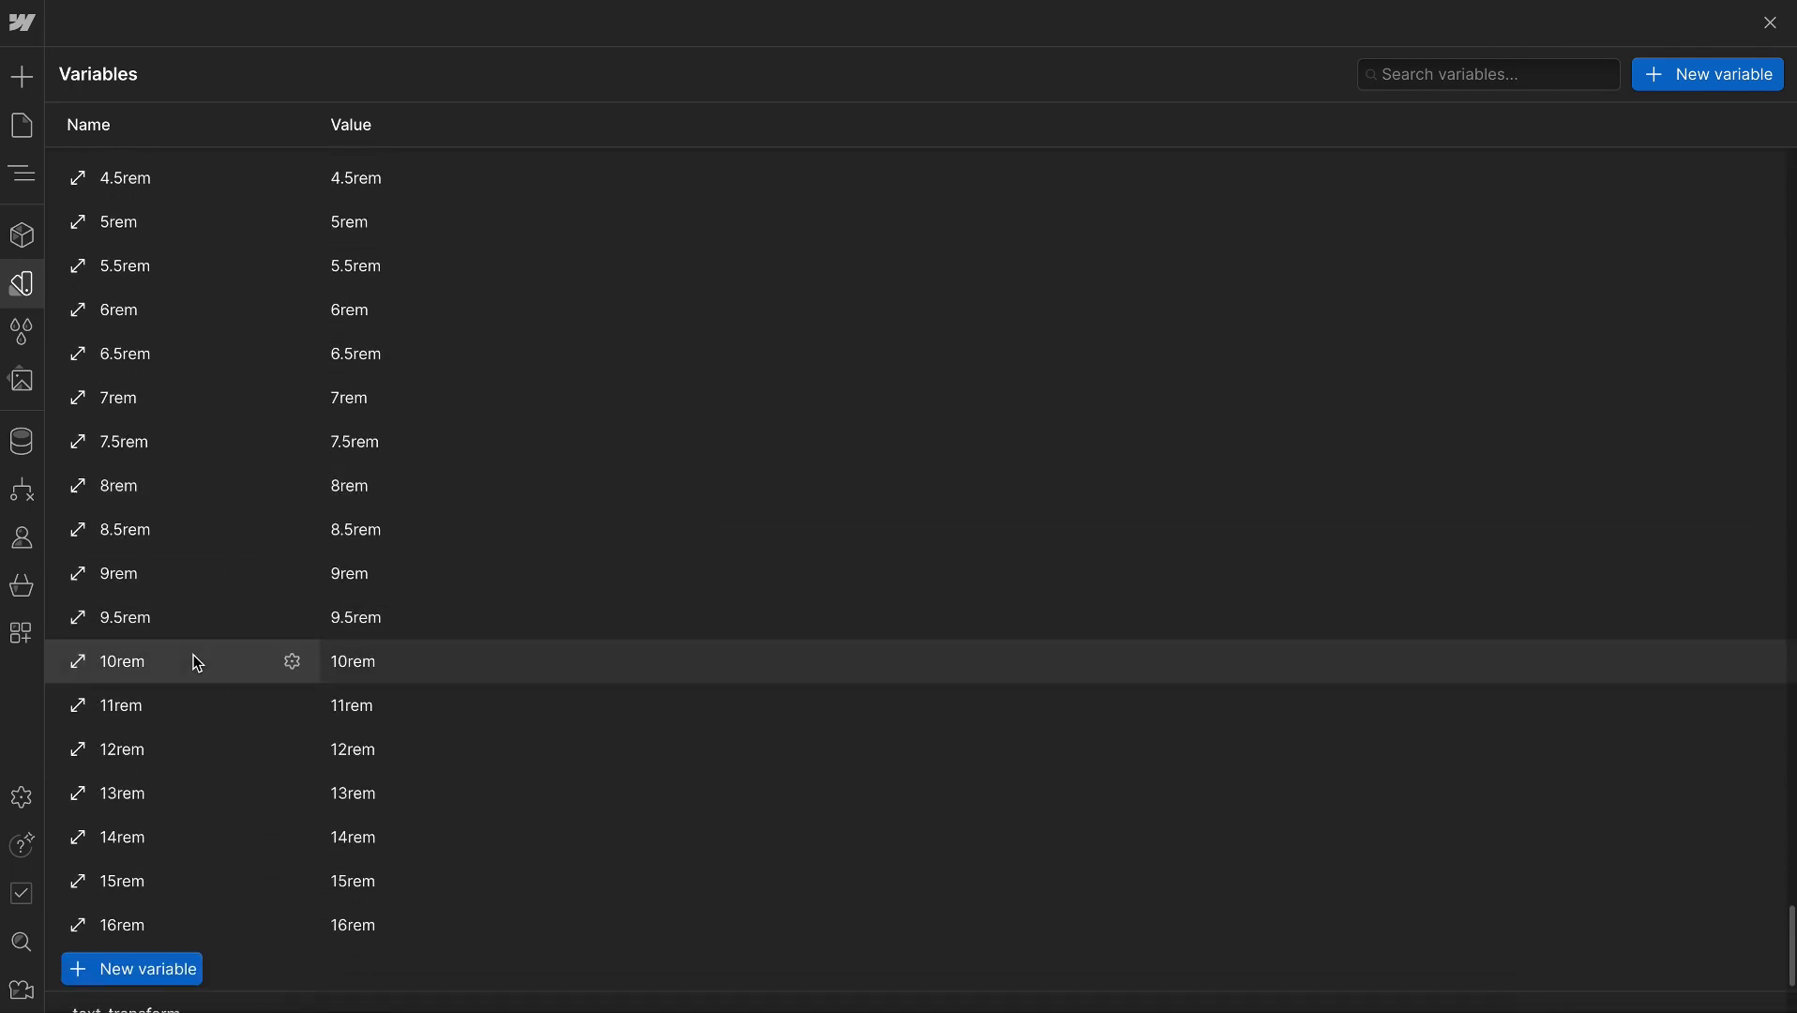
scroll(188, 541, up, 15)
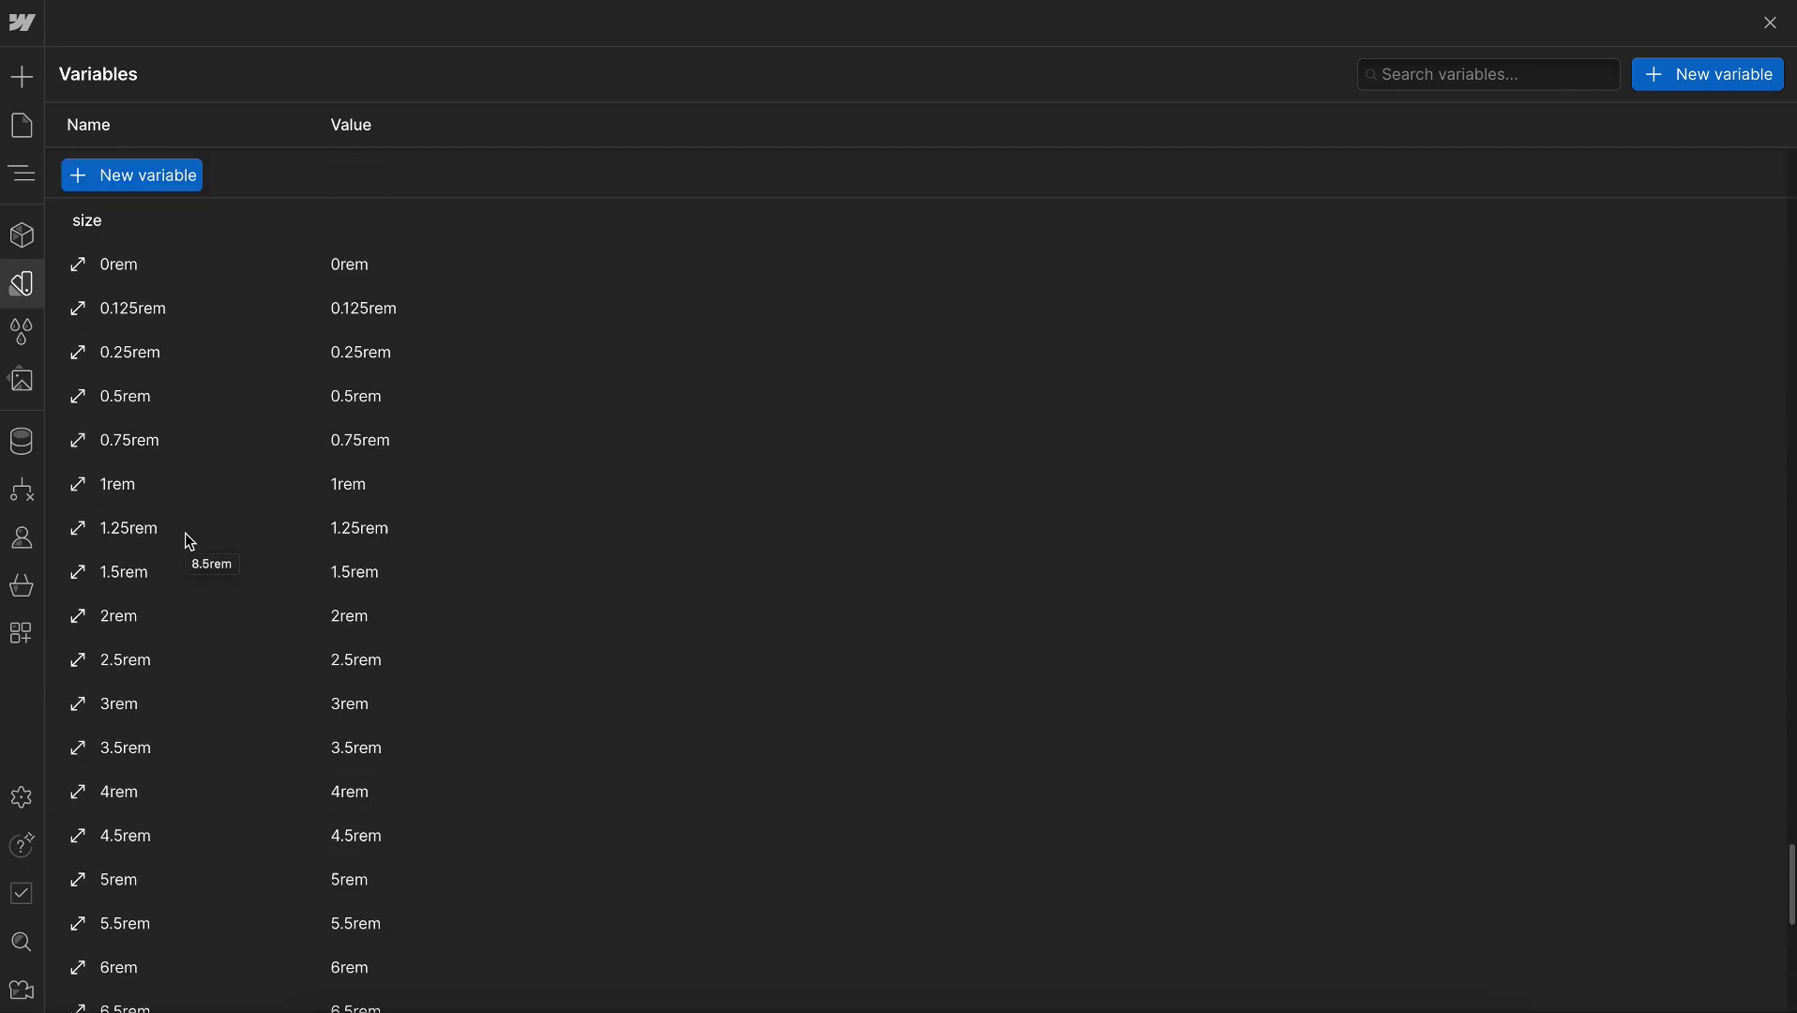
scroll(186, 531, up, 15)
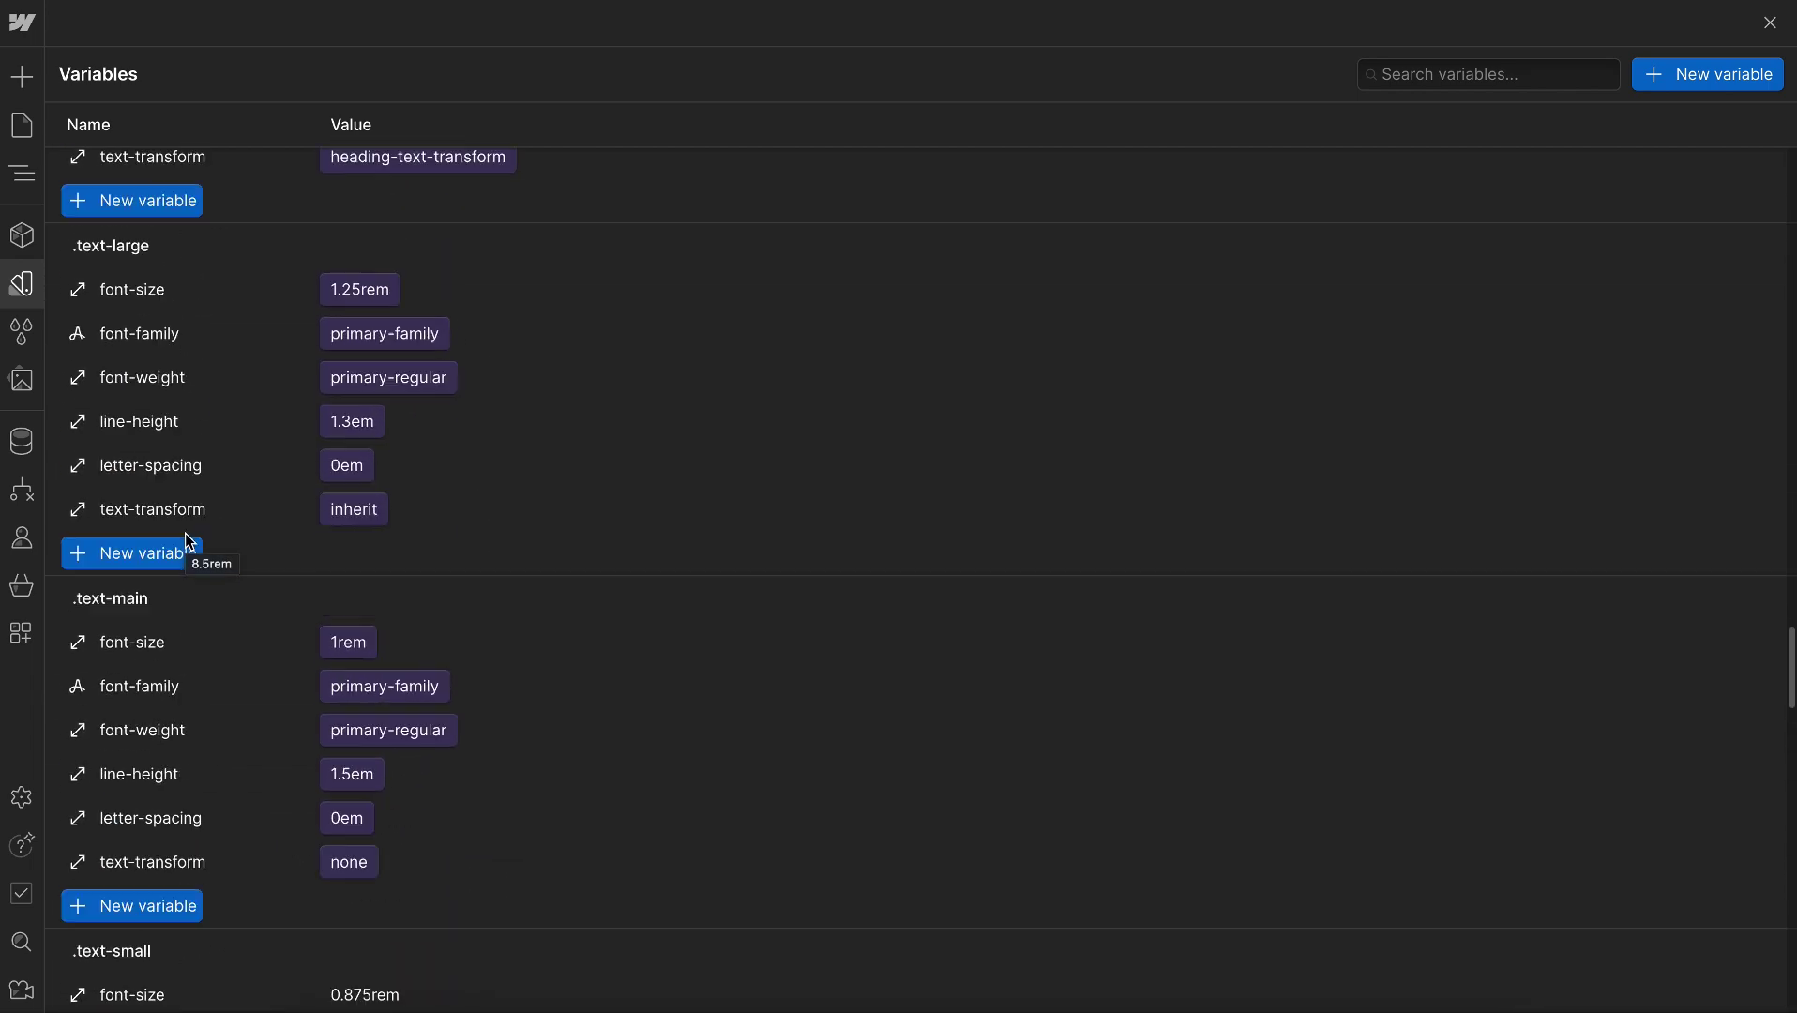
scroll(189, 541, up, 5)
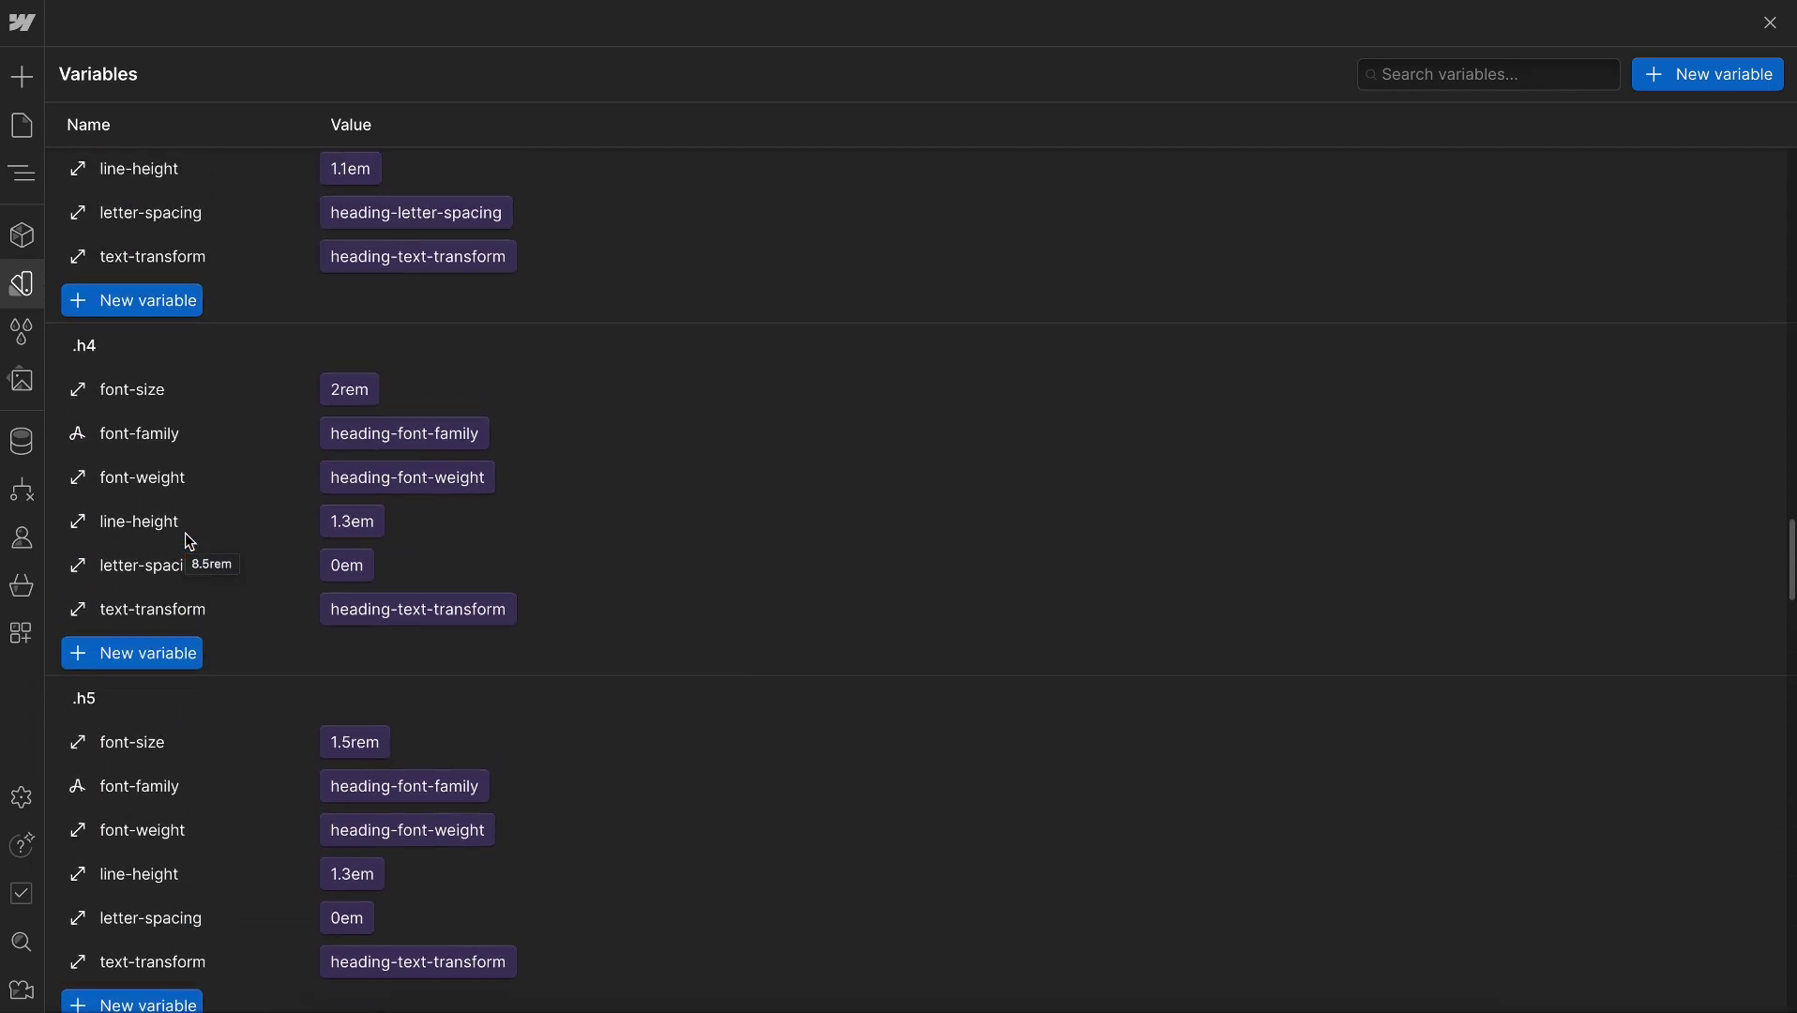
click(347, 396)
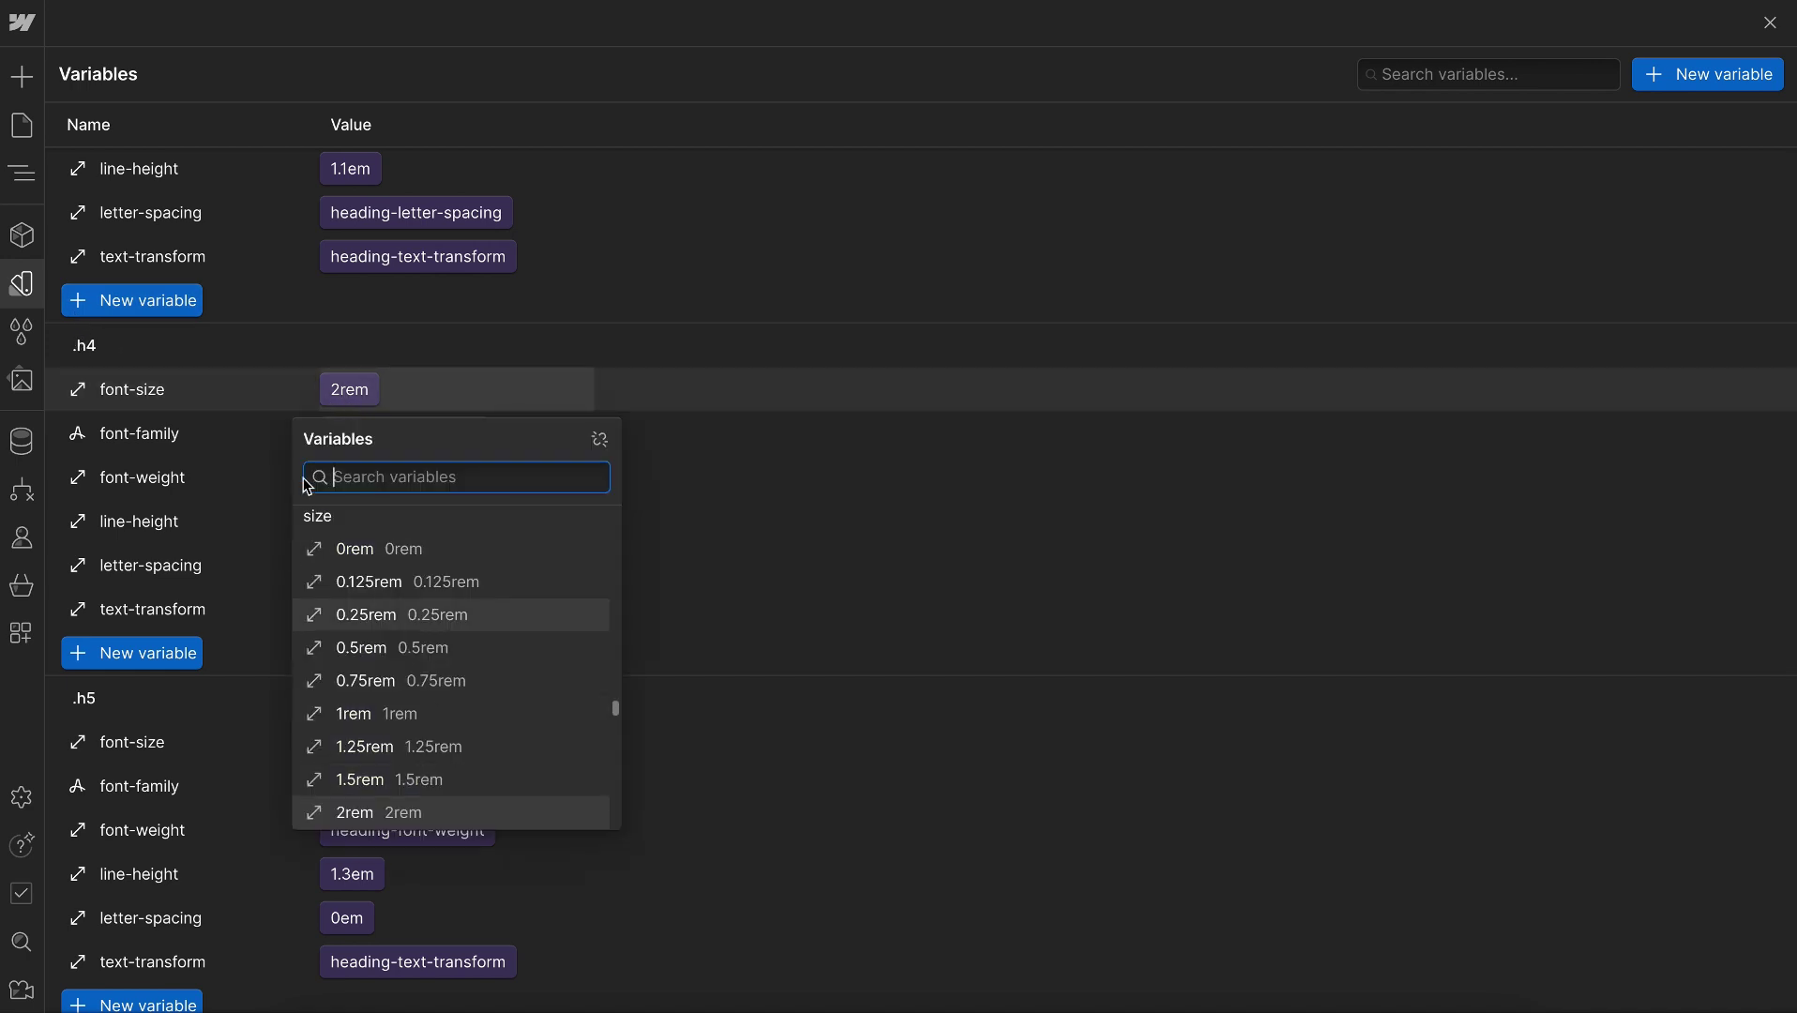
scroll(400, 746, down, 1)
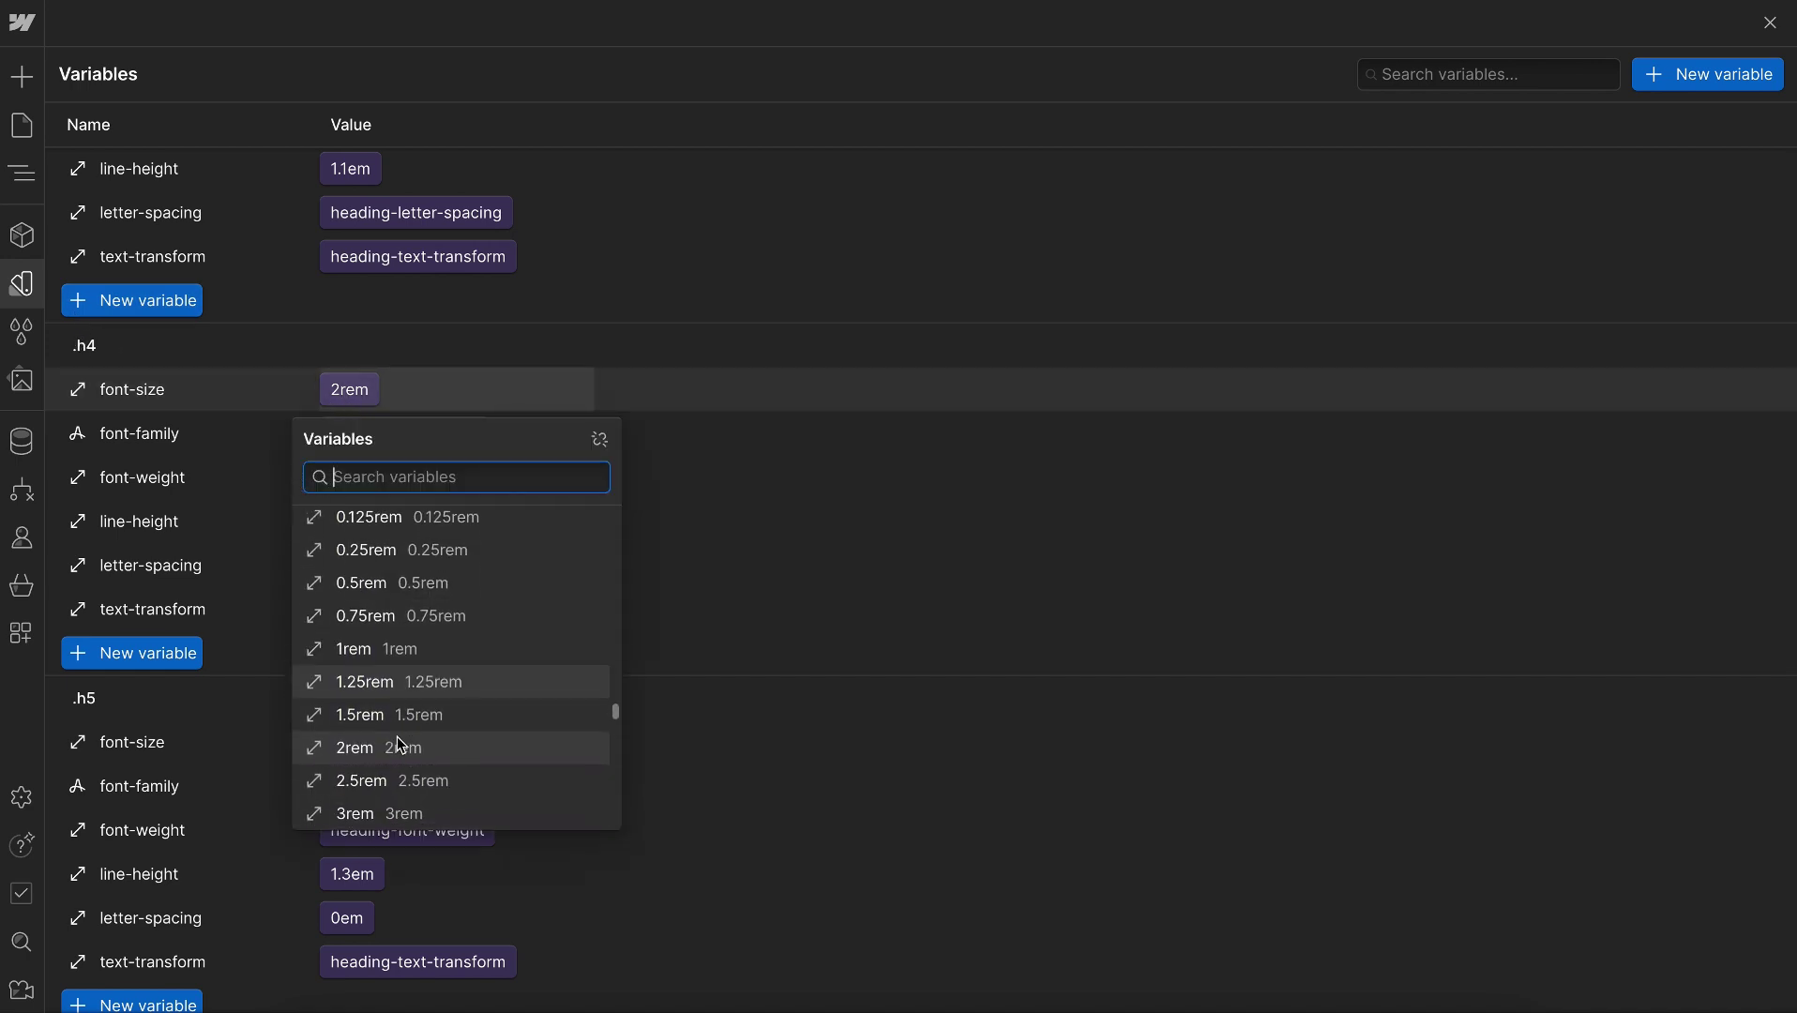
scroll(400, 745, down, 1)
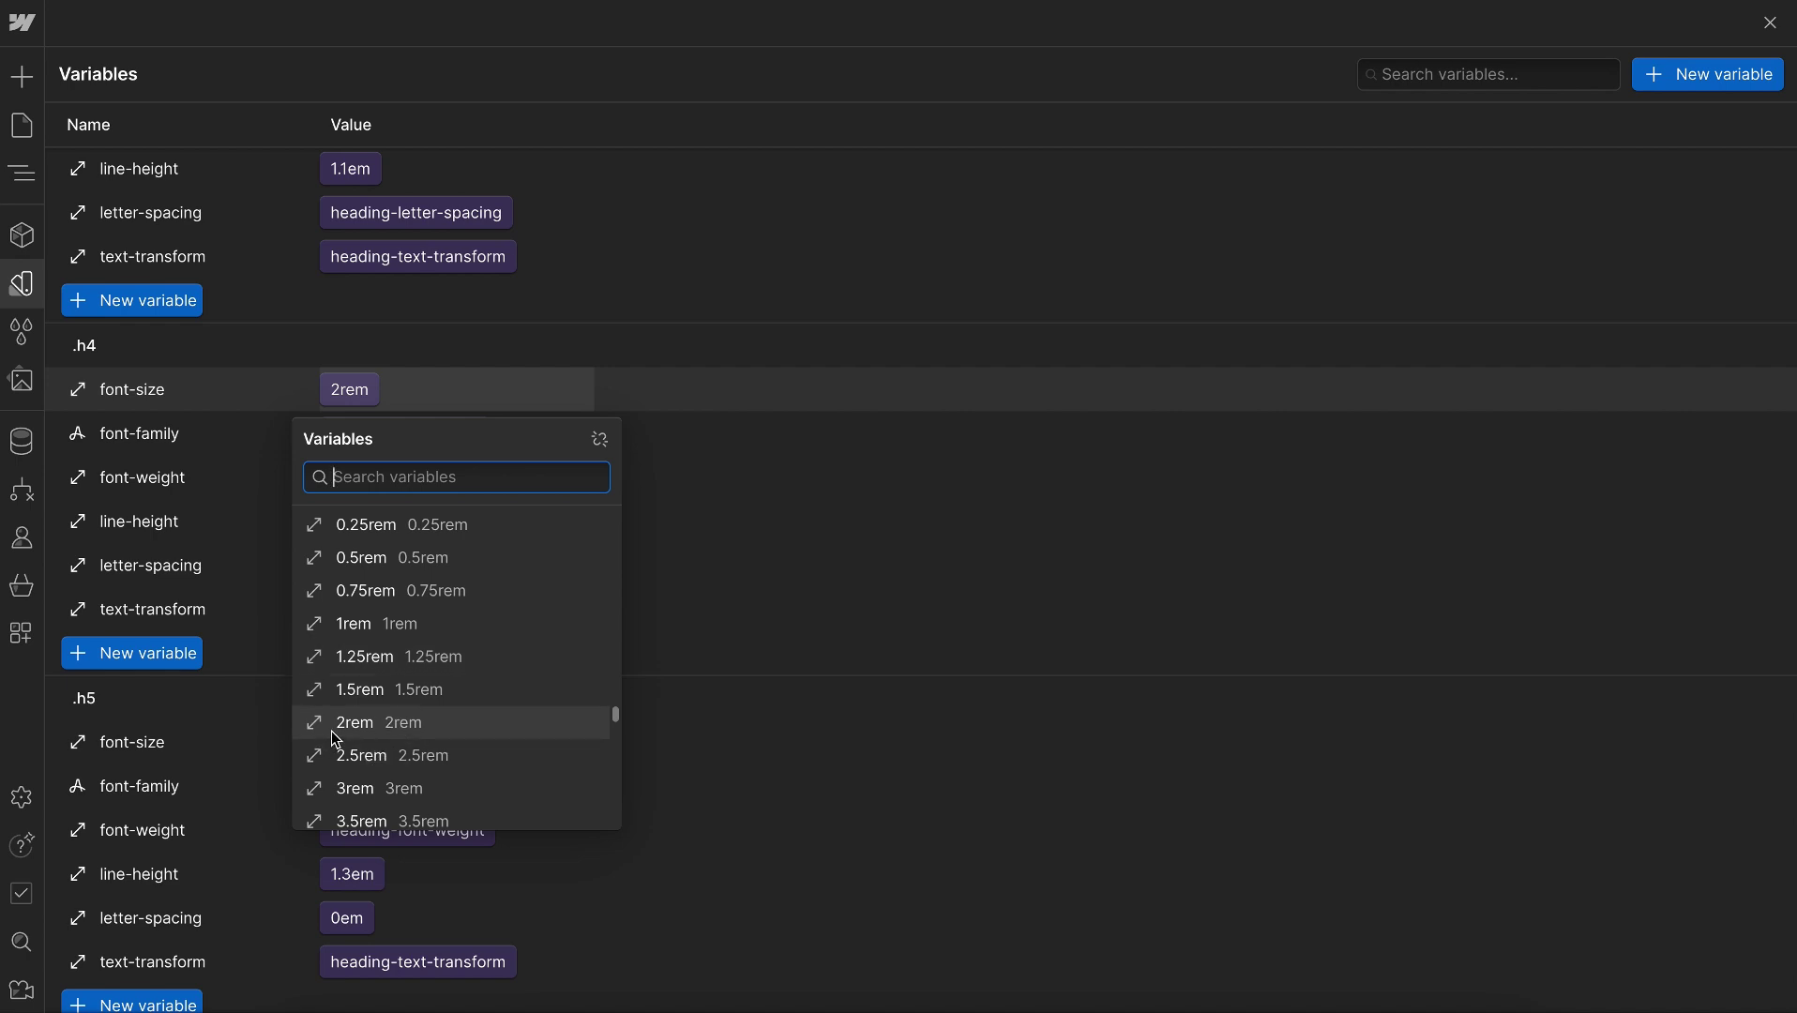
click(913, 390)
scroll(375, 413, up, 2)
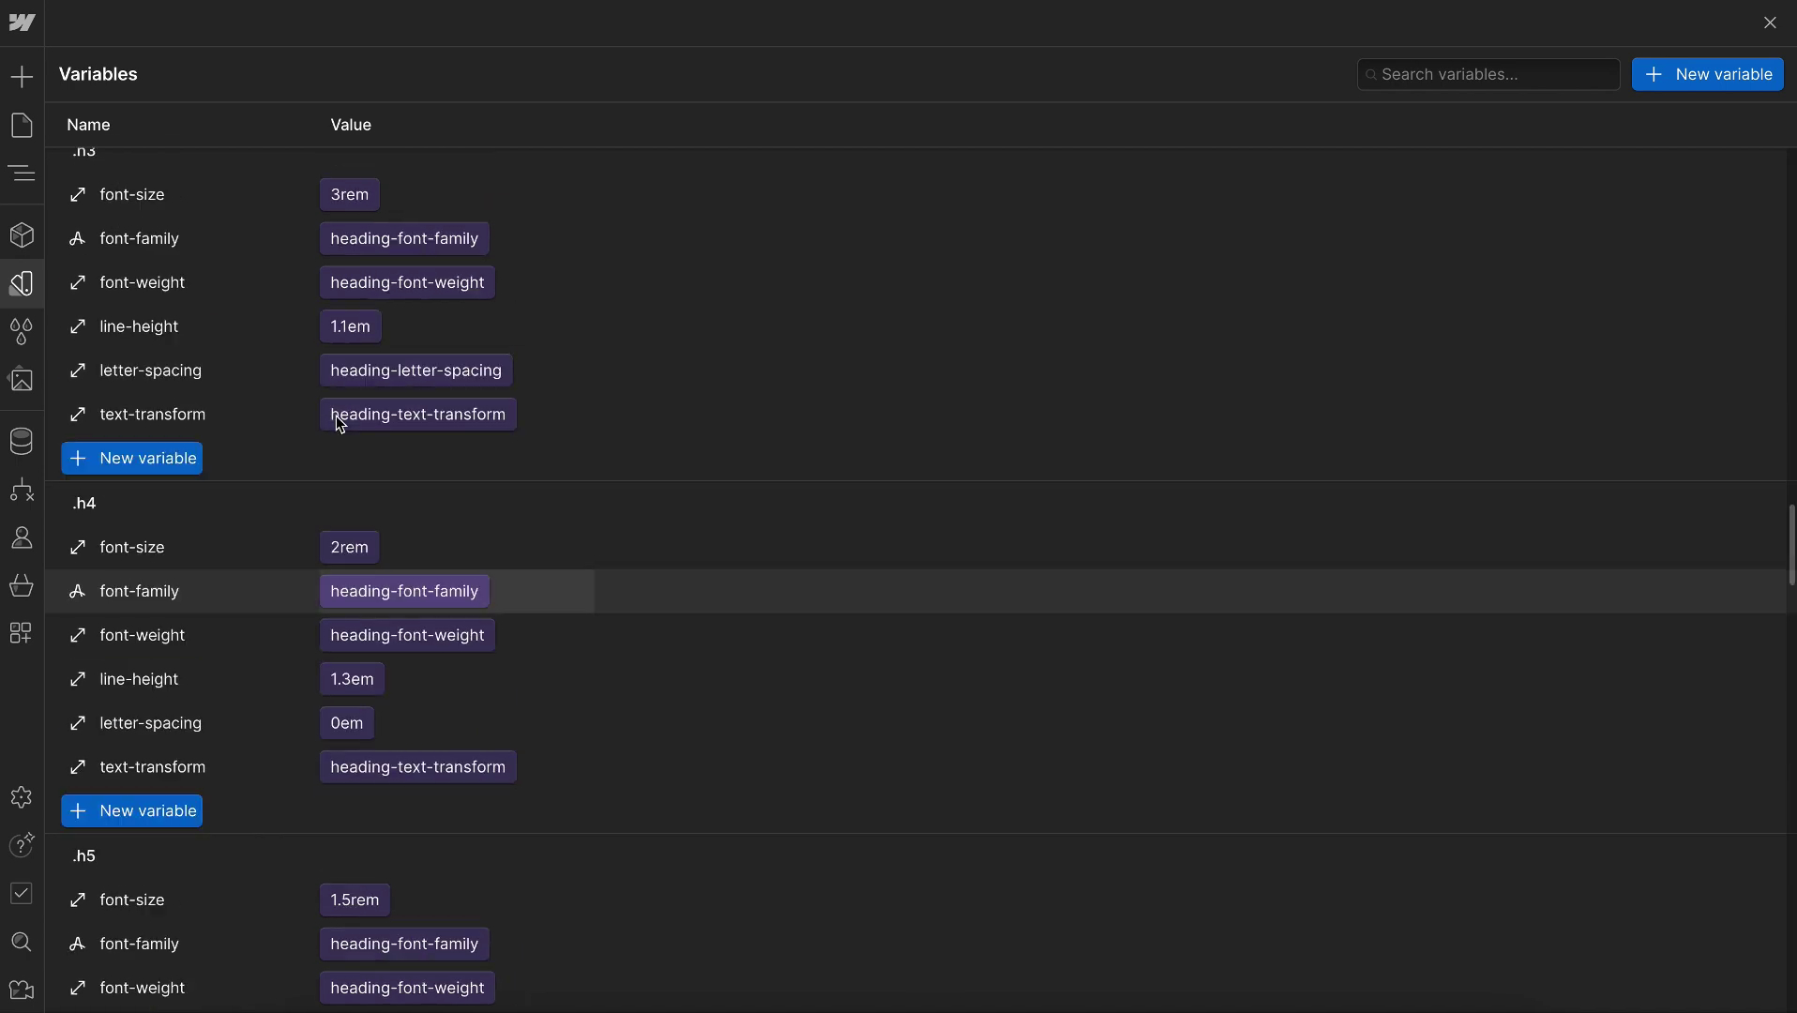
scroll(337, 417, up, 1)
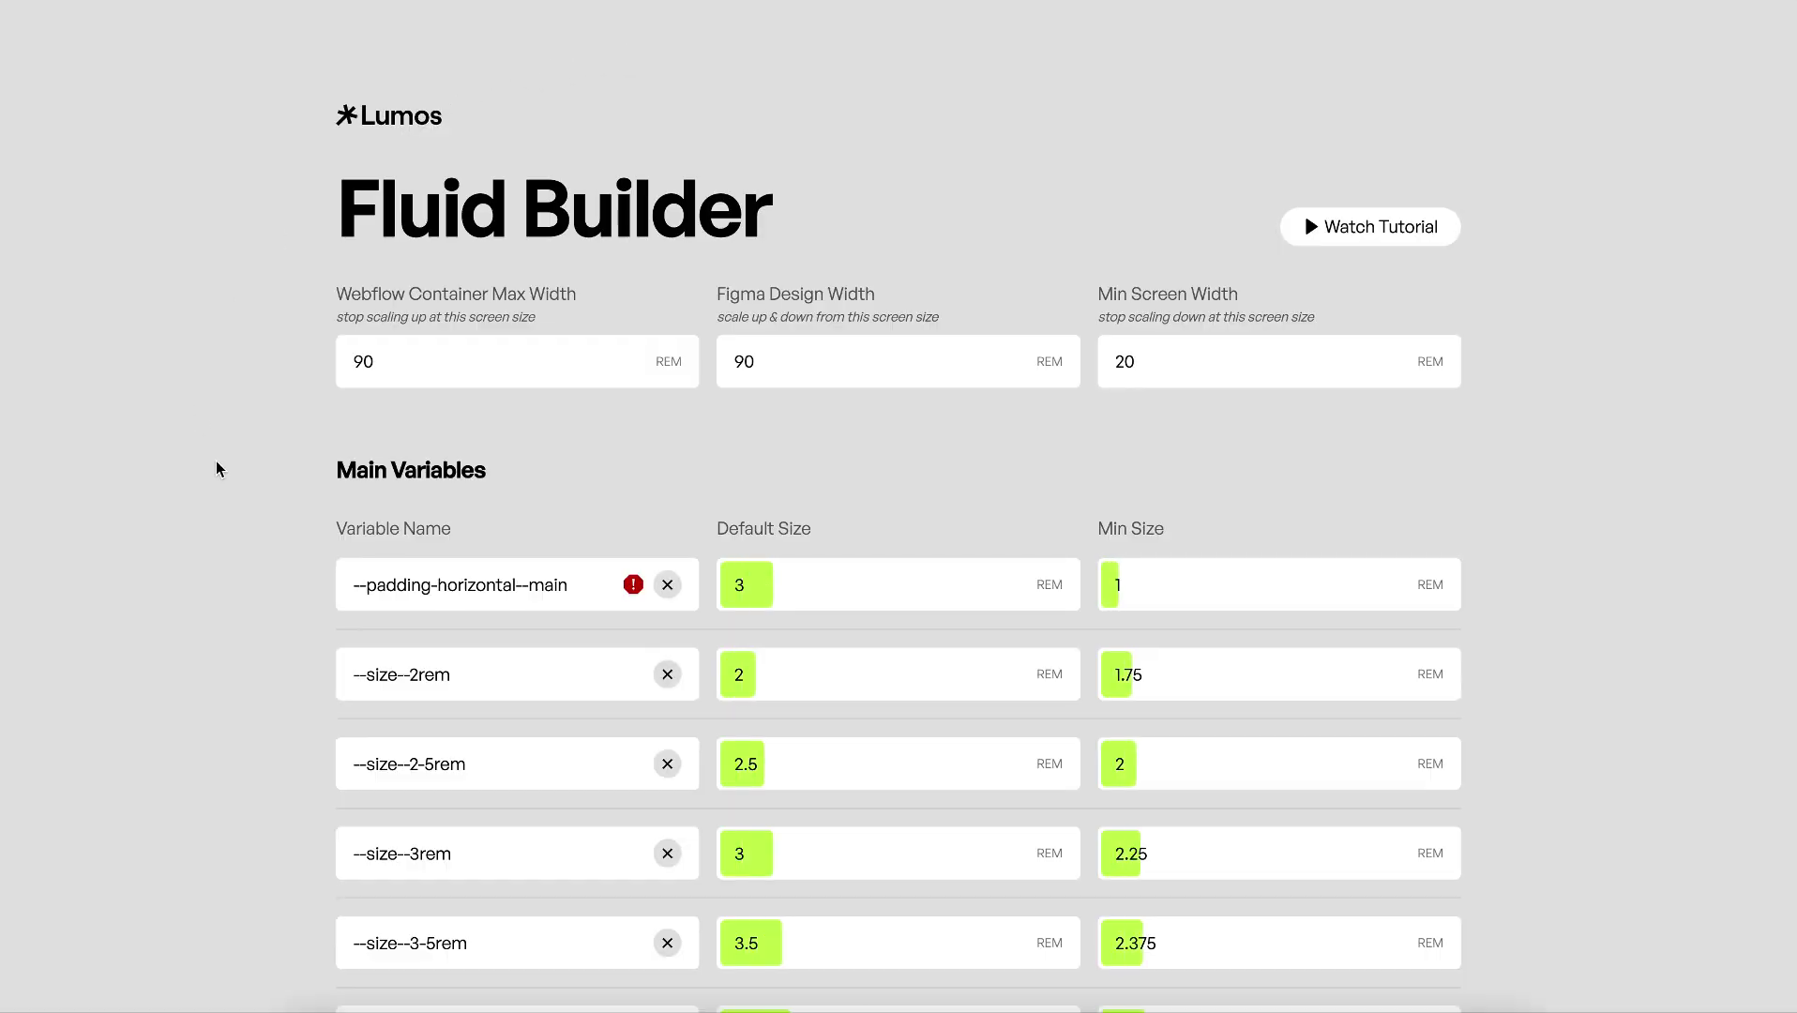
scroll(216, 465, down, 10)
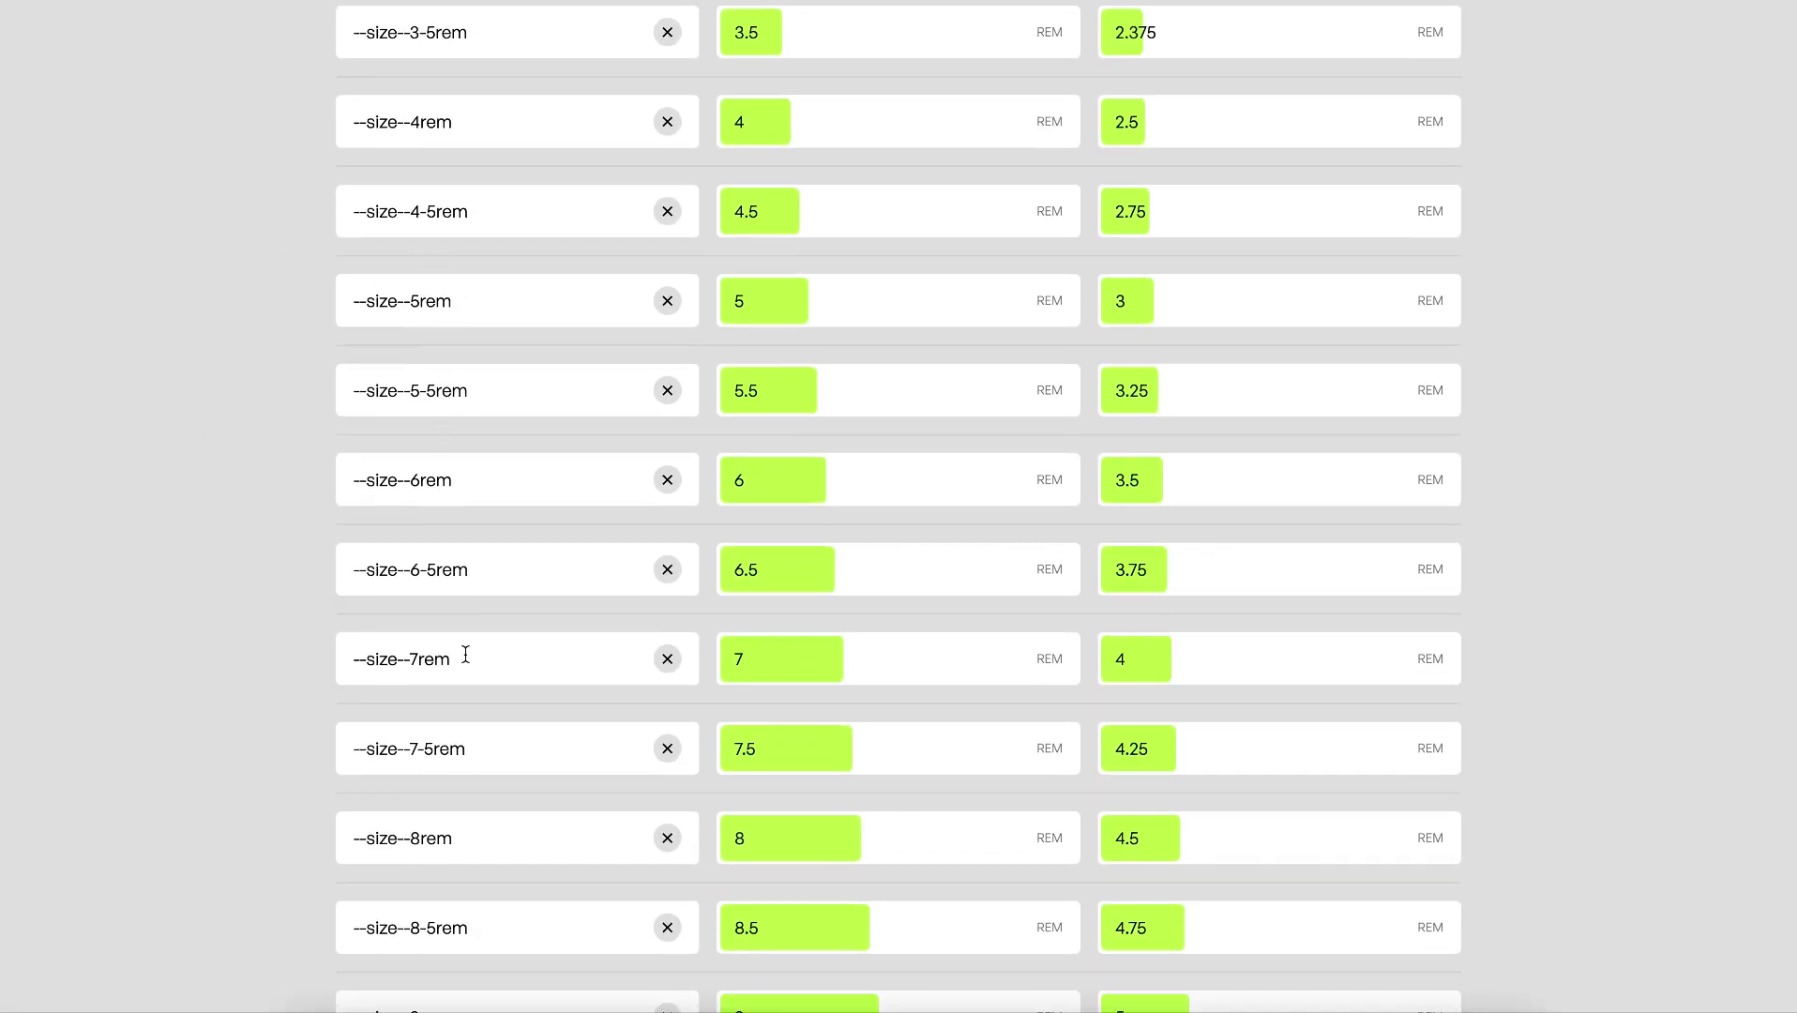
scroll(474, 786, down, 5)
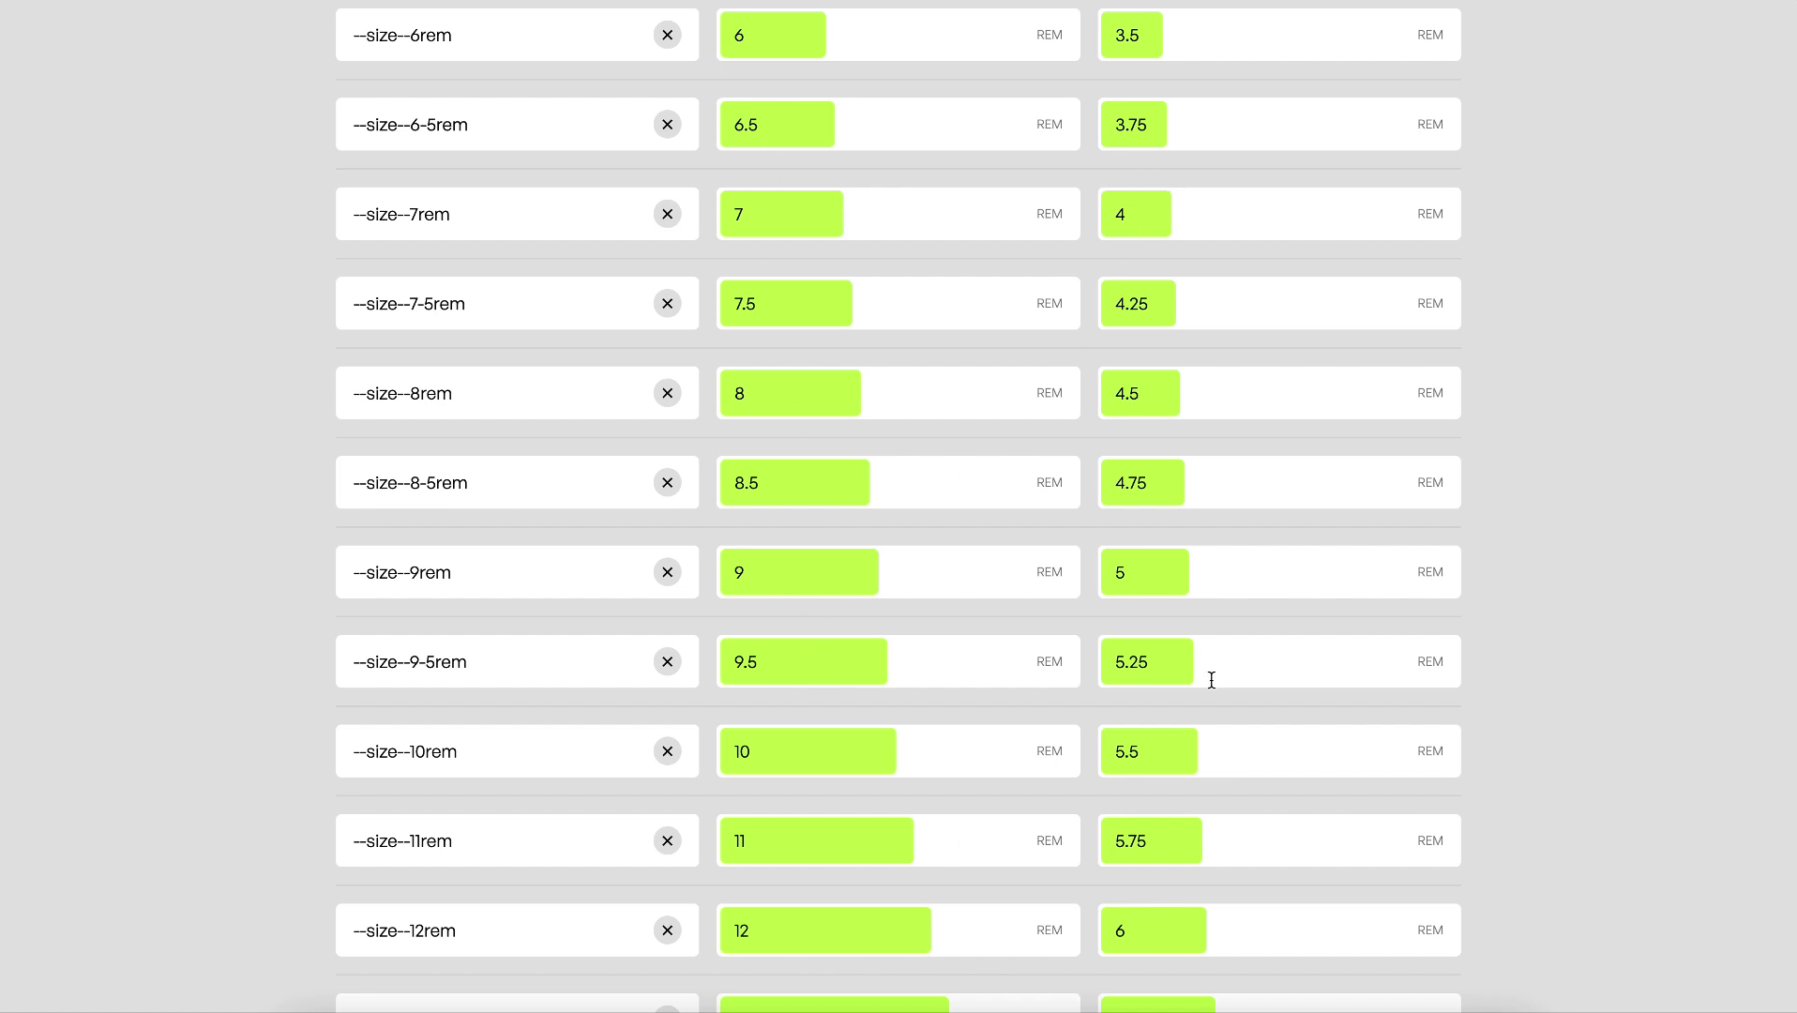
drag(481, 573, 351, 571)
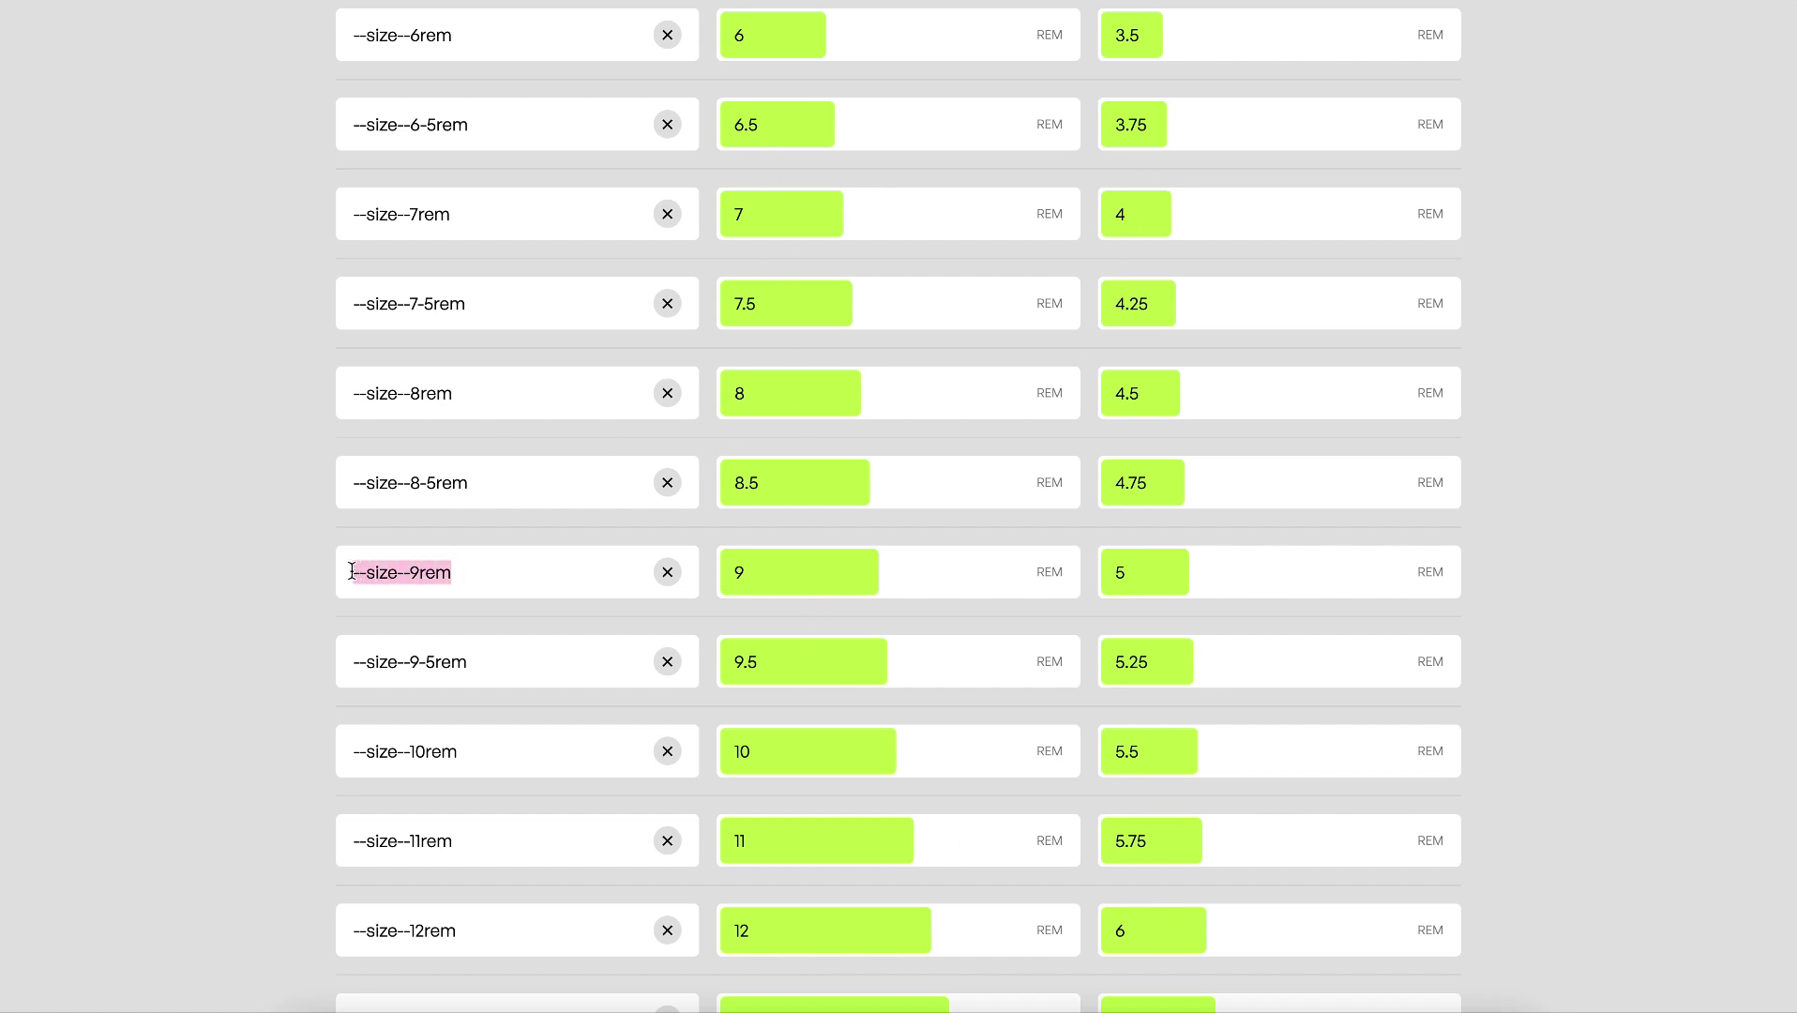
click(1199, 569)
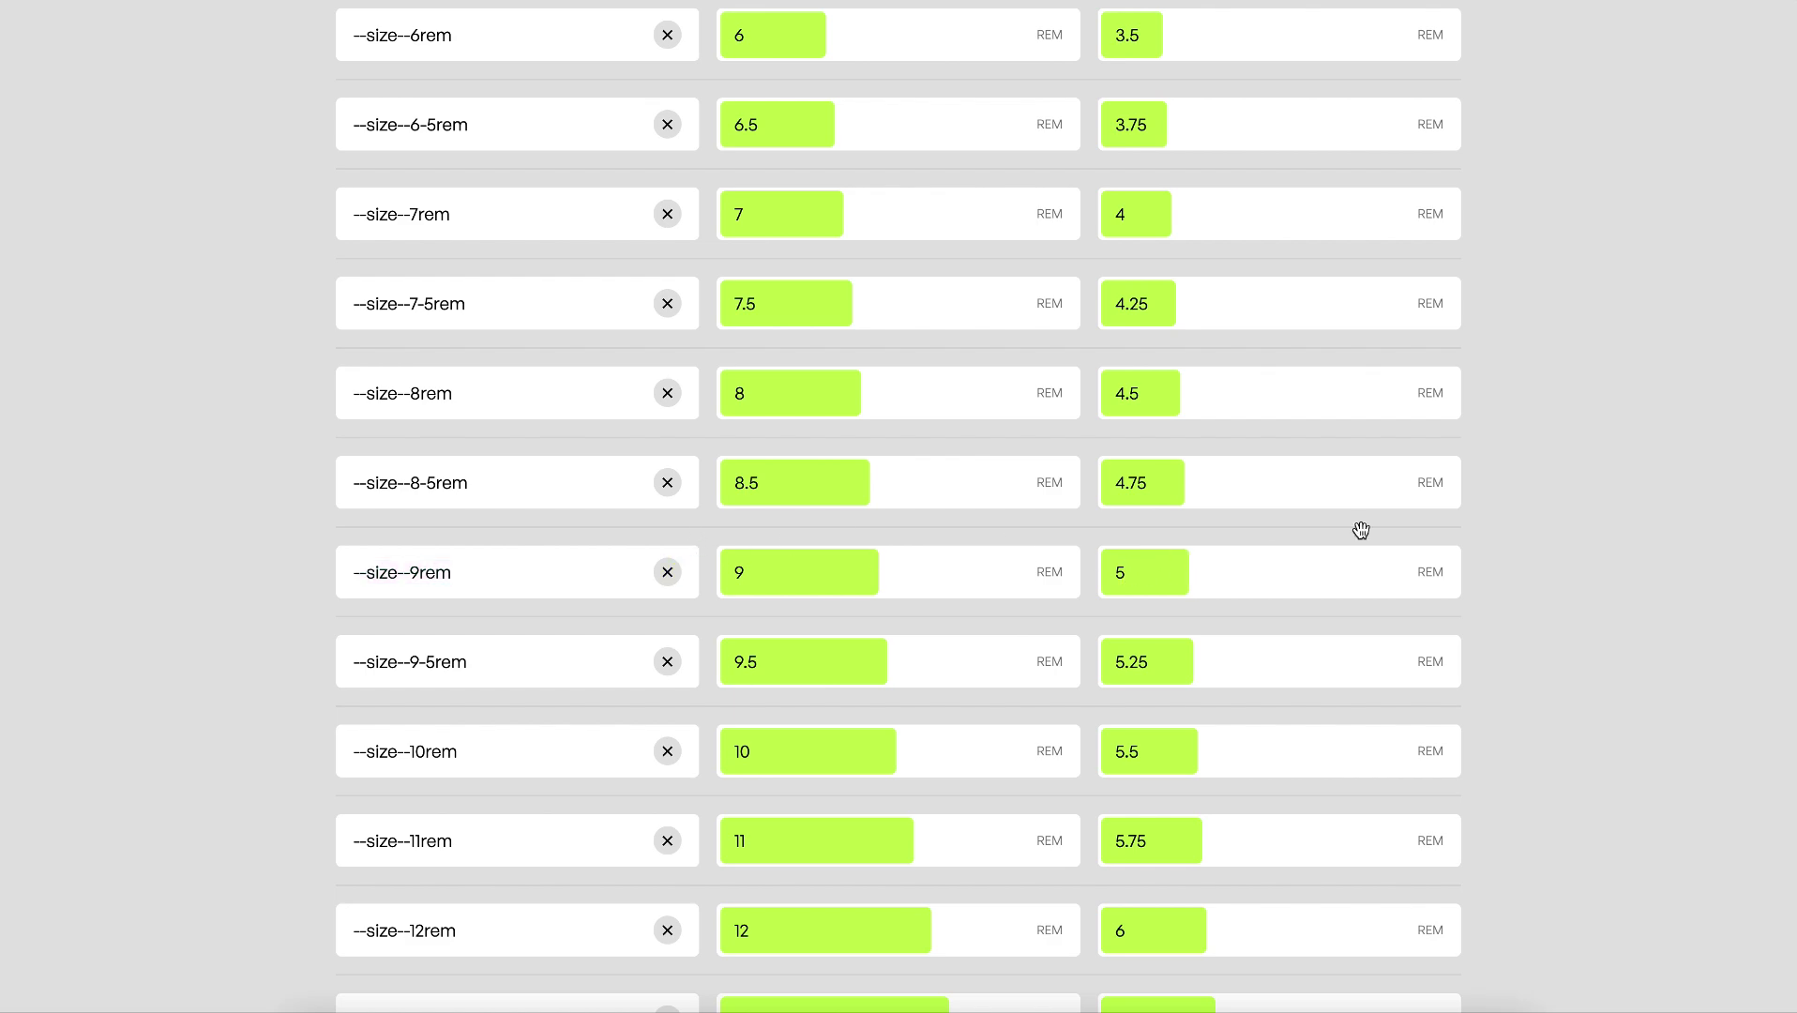
click(1158, 567)
scroll(1575, 448, up, 12)
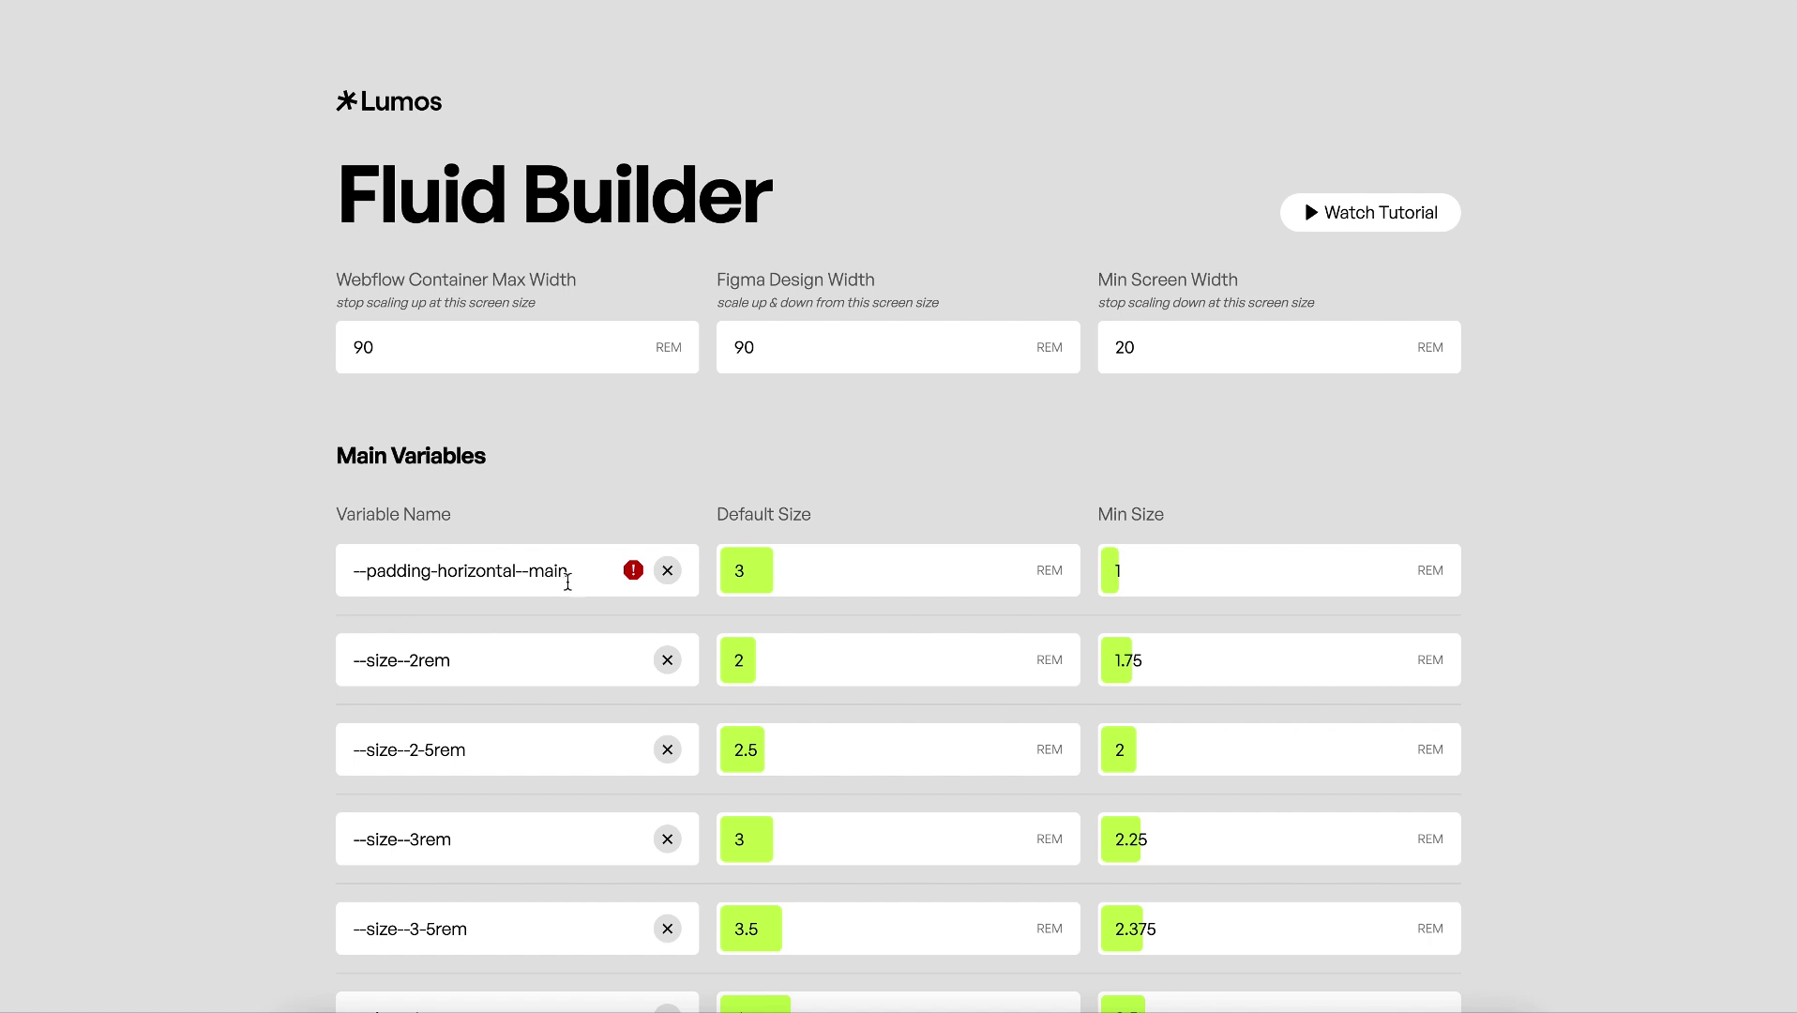
drag(573, 573, 351, 559)
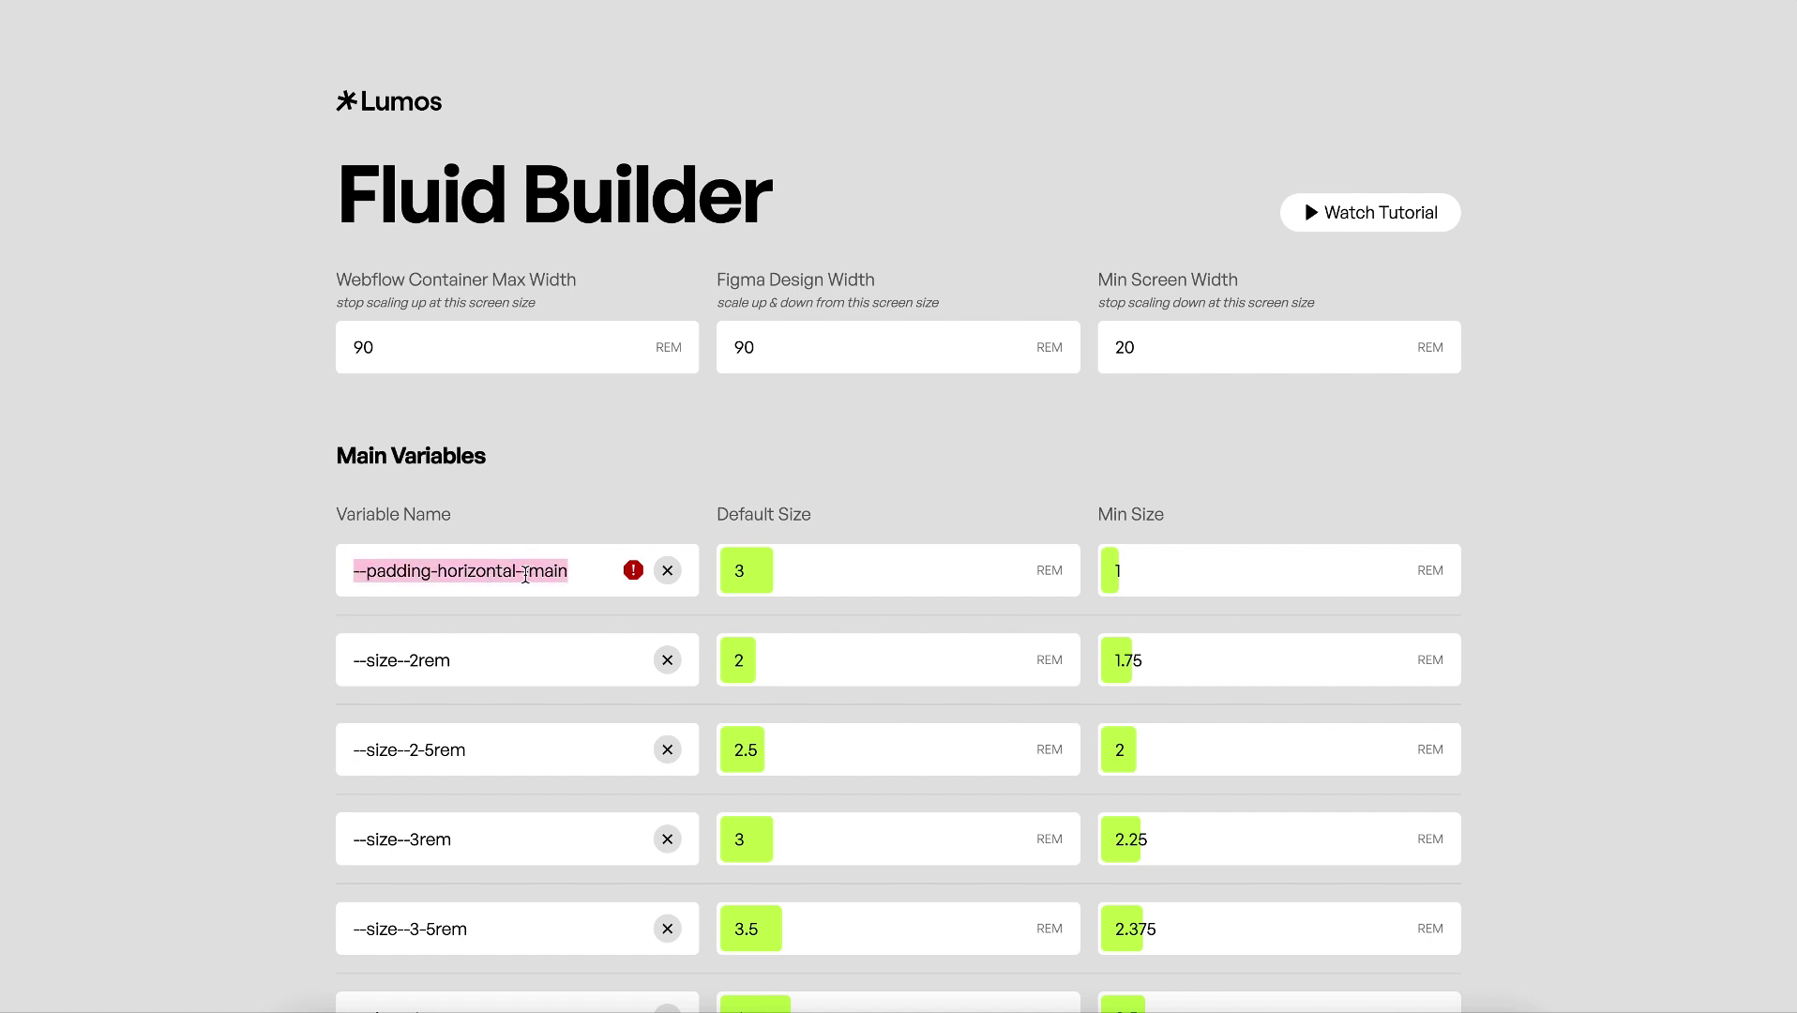
Step: Copy var(--padding-horizontal--main) from the padding-horizontal main variable's settings
mouse_move(4, 562)
click(36, 125)
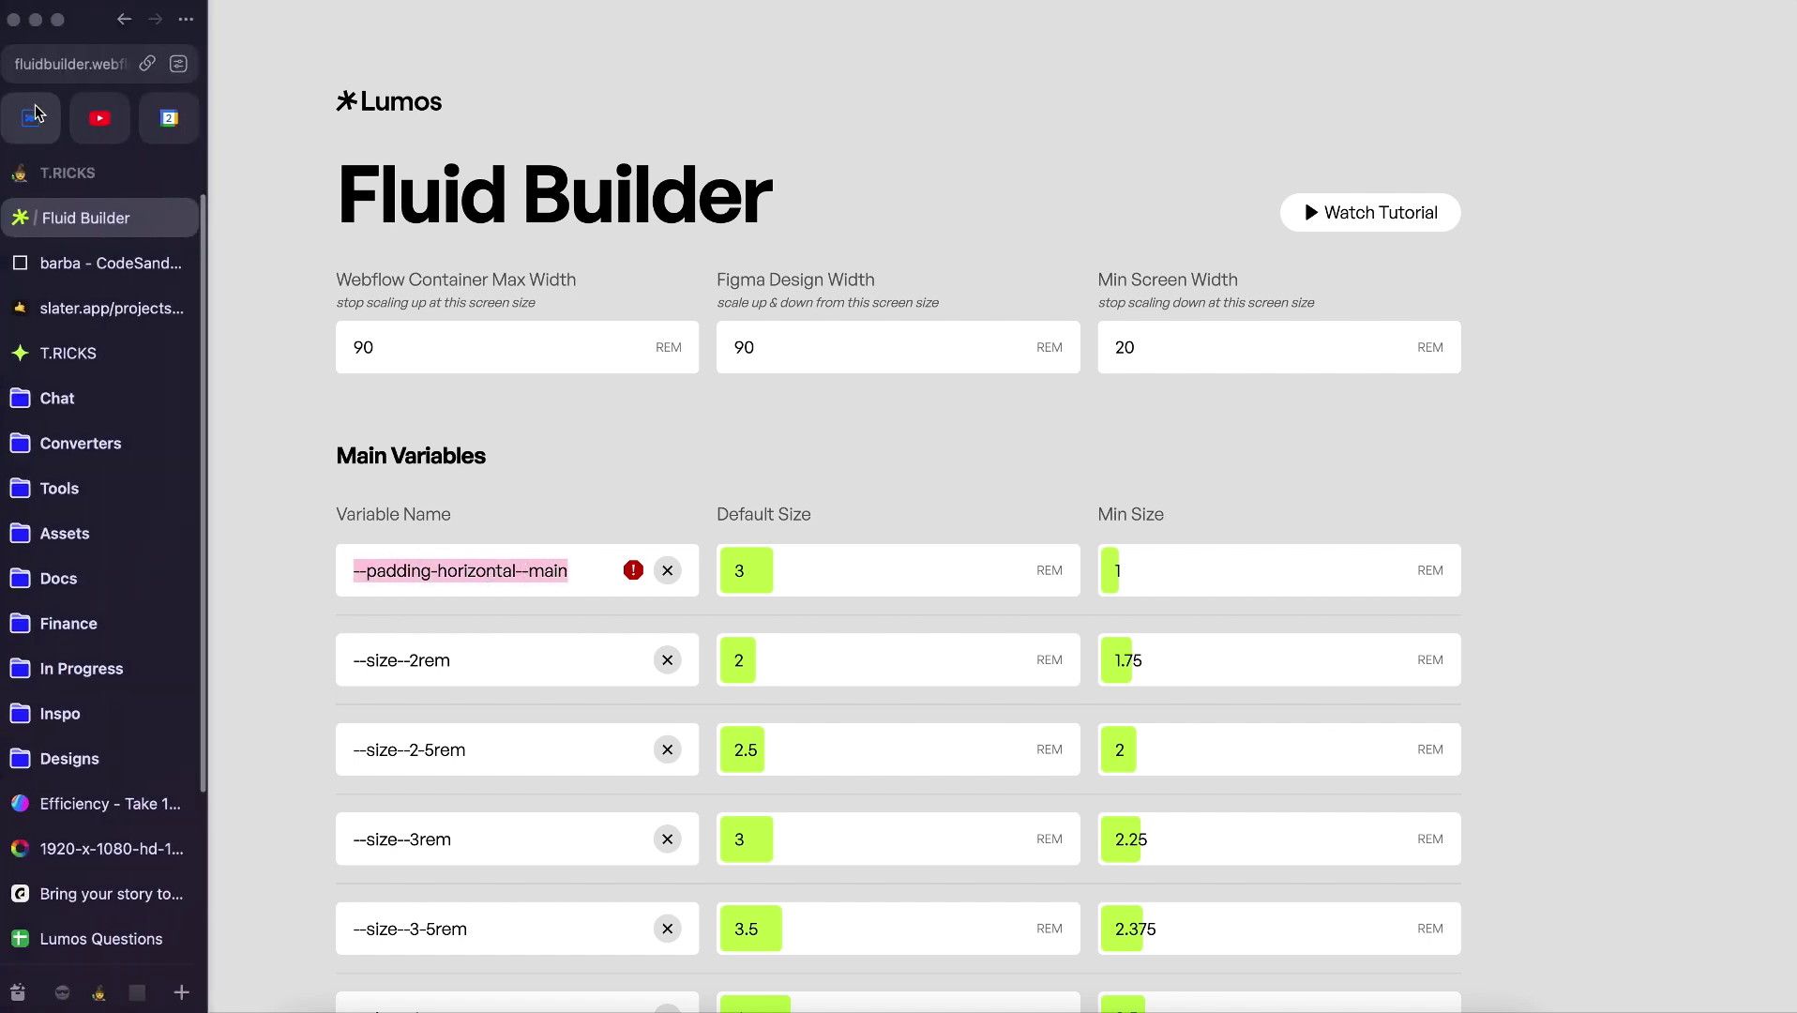
click(352, 214)
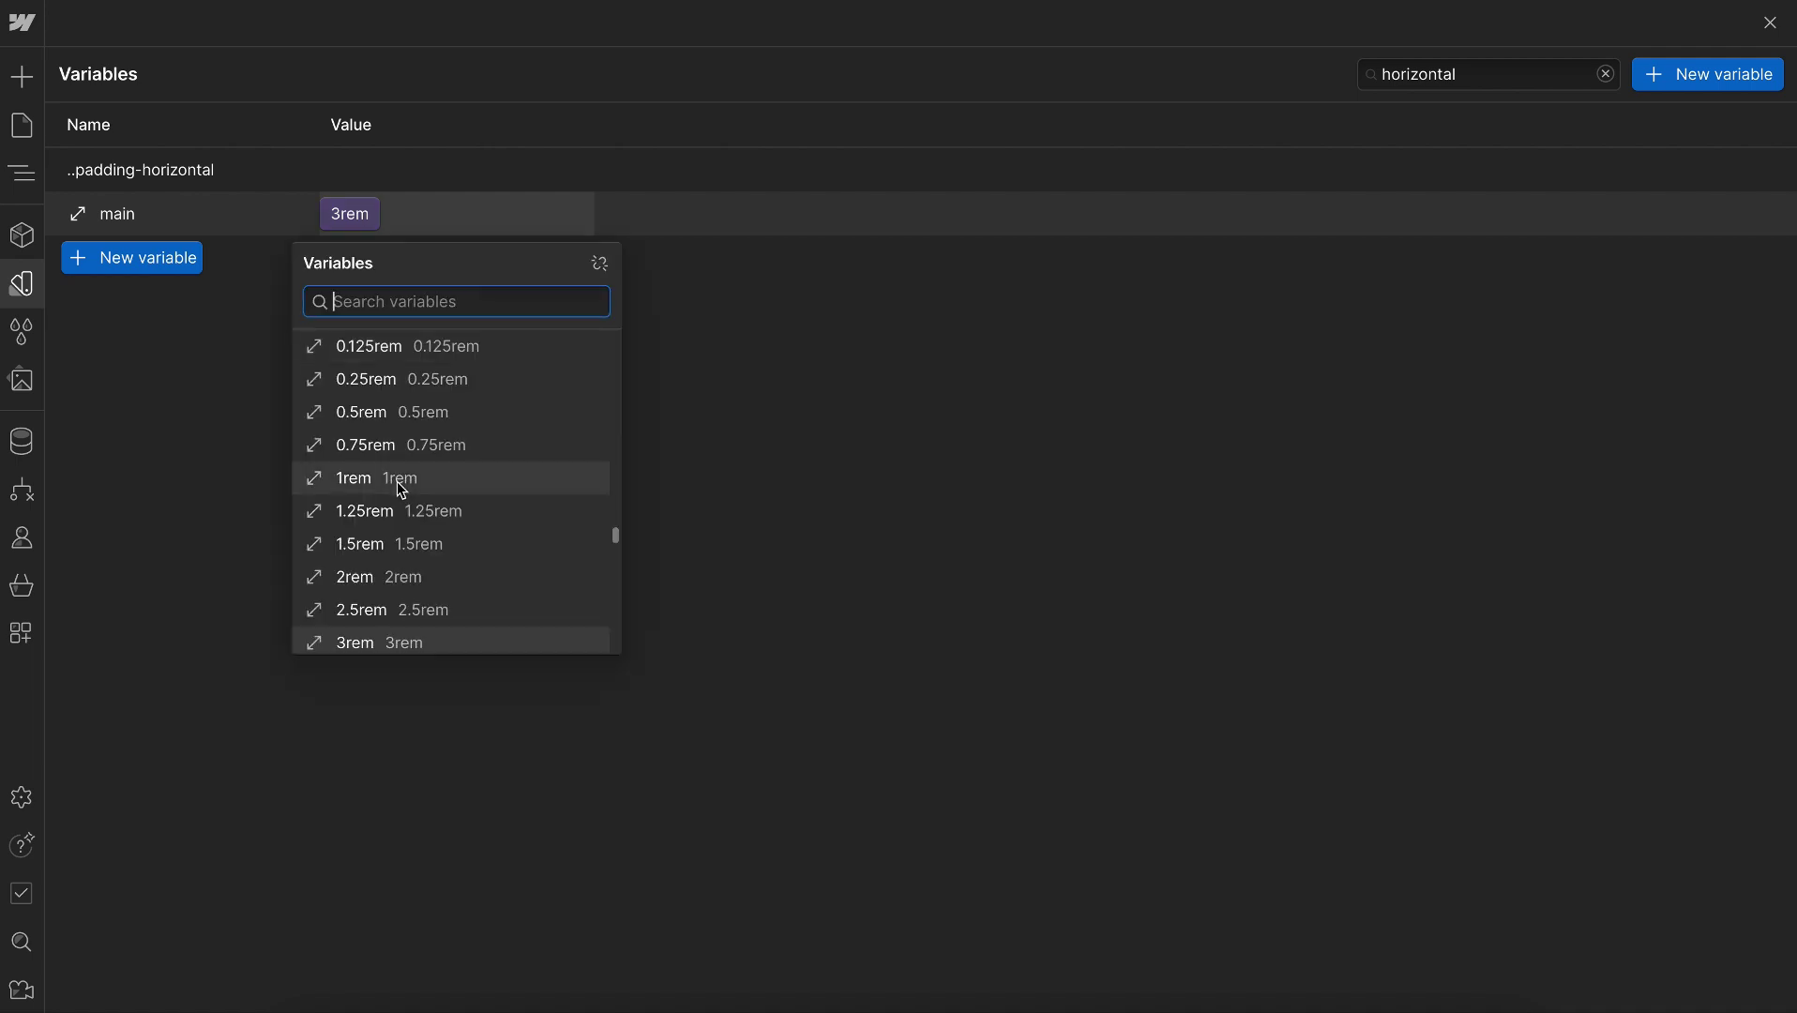
scroll(396, 489, up, 3)
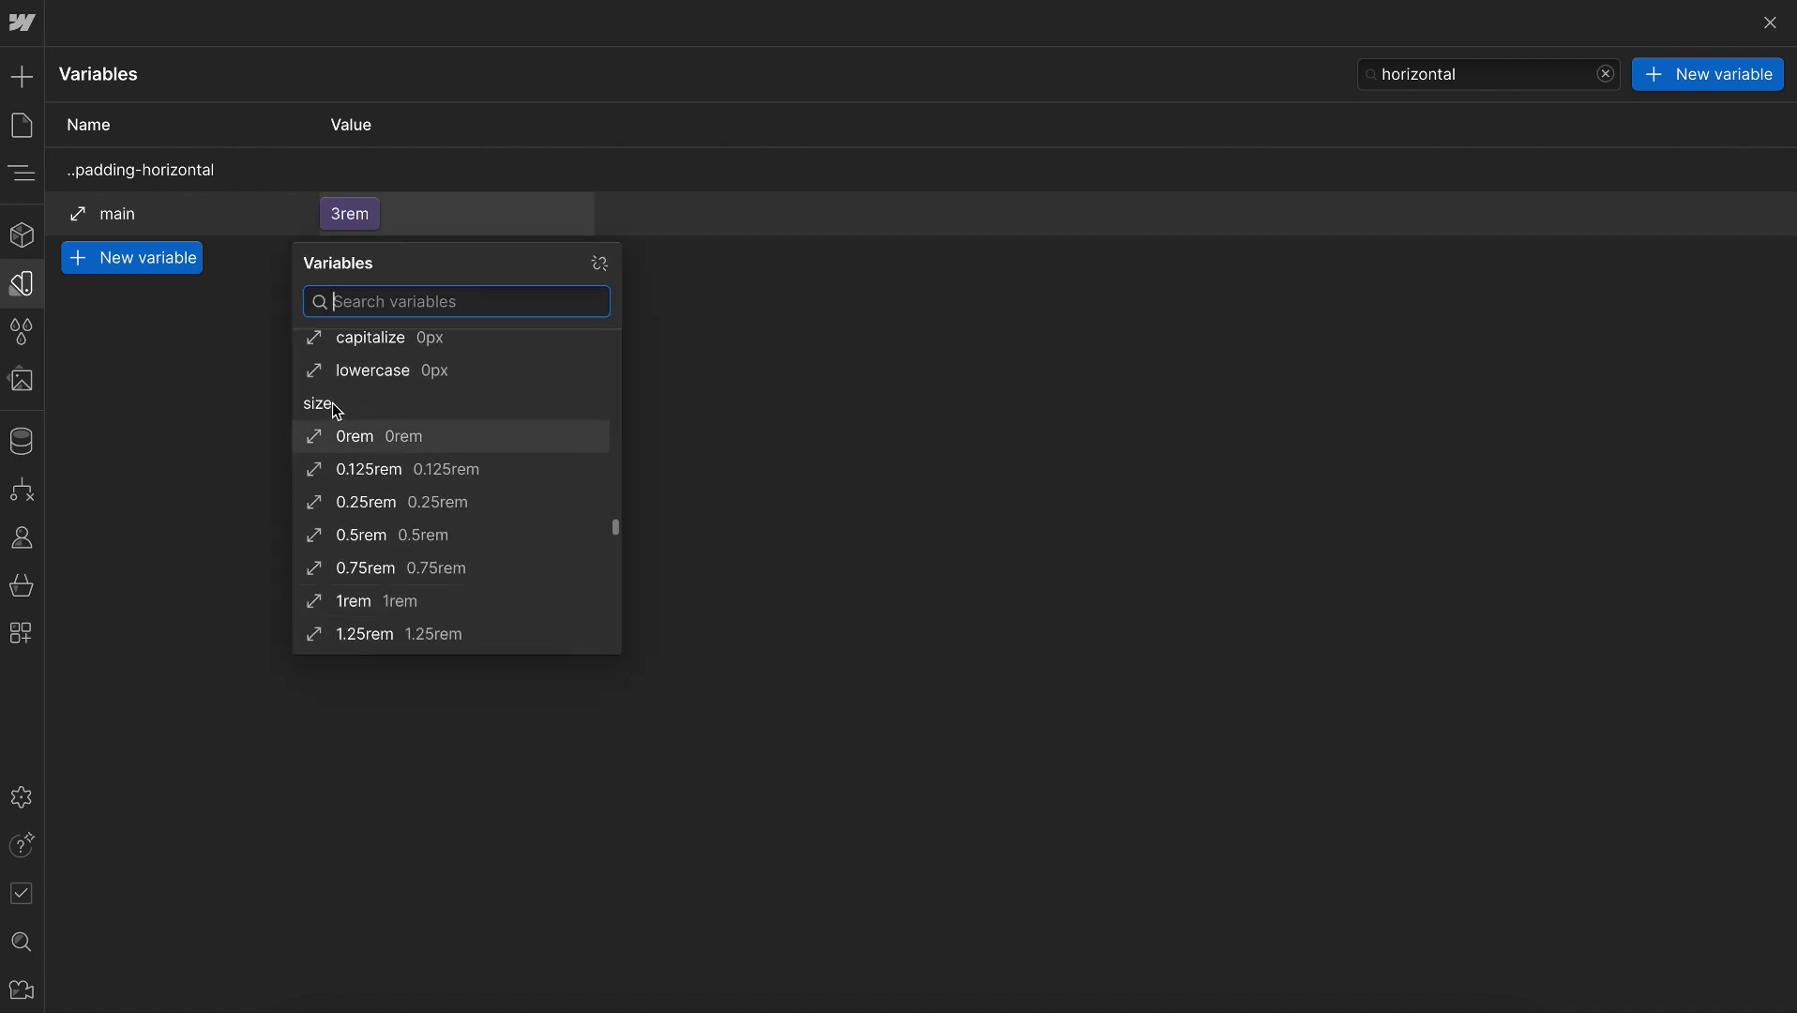
click(354, 222)
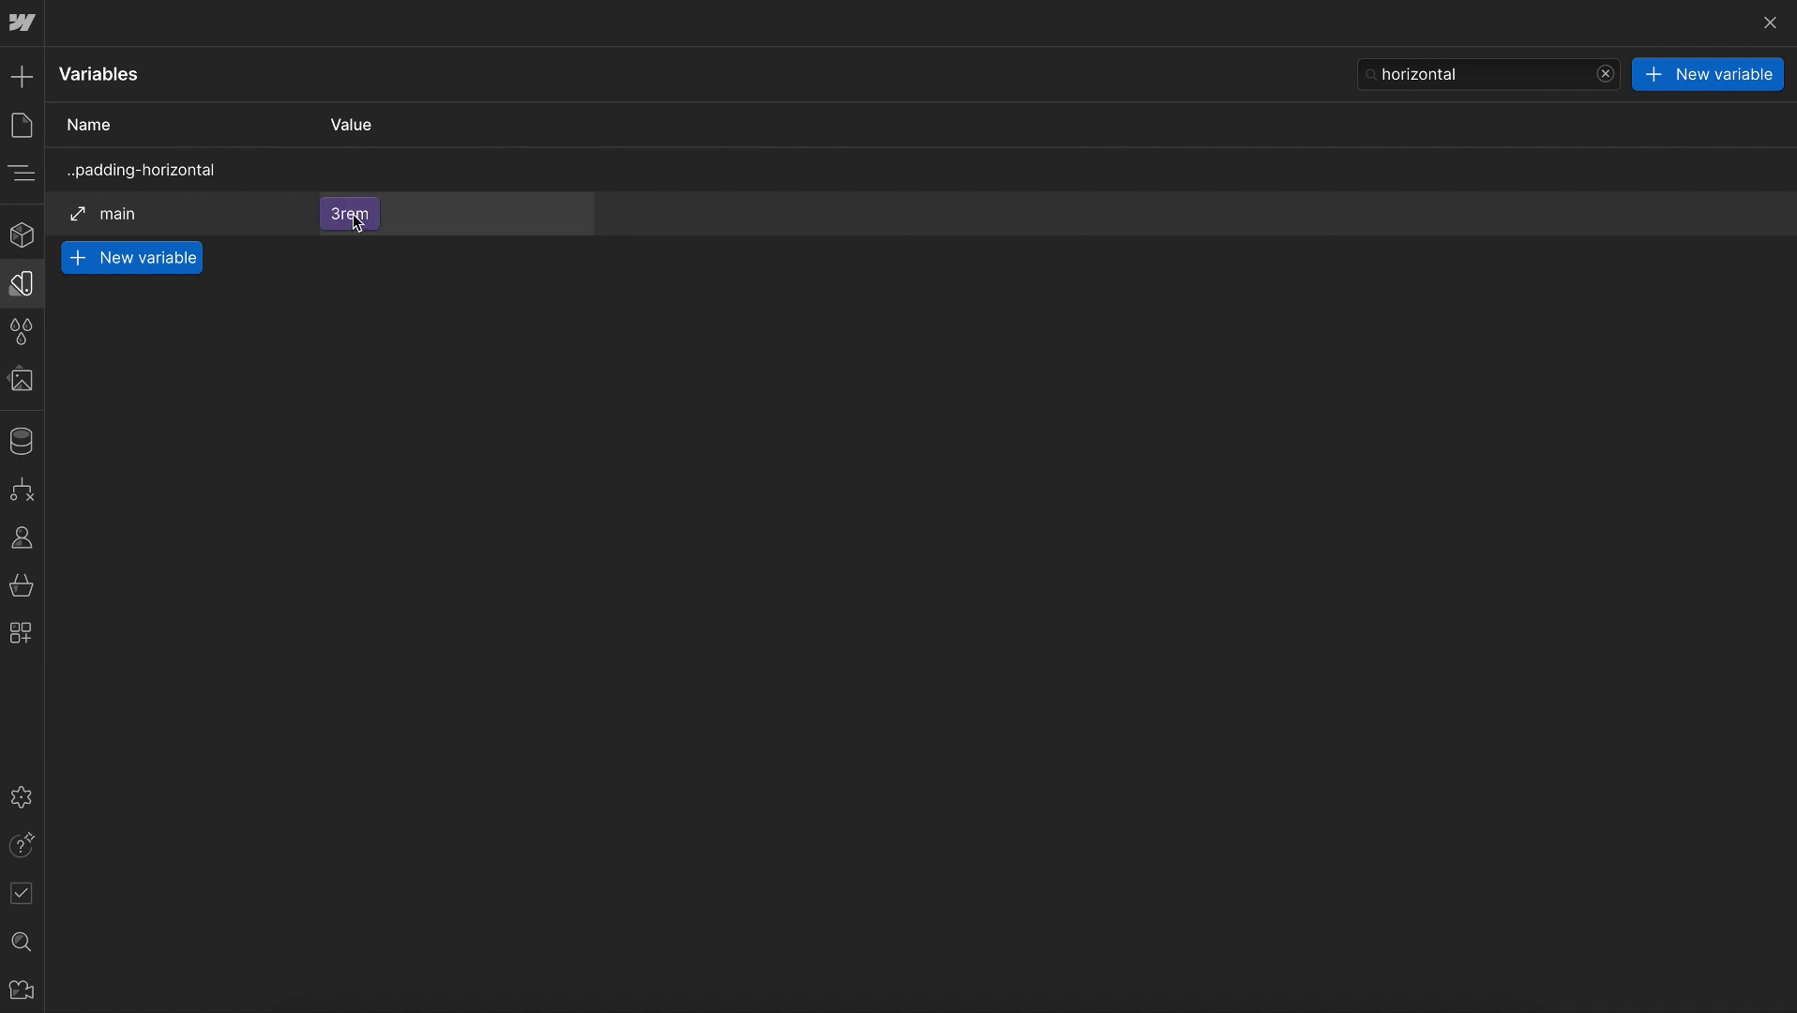
click(291, 214)
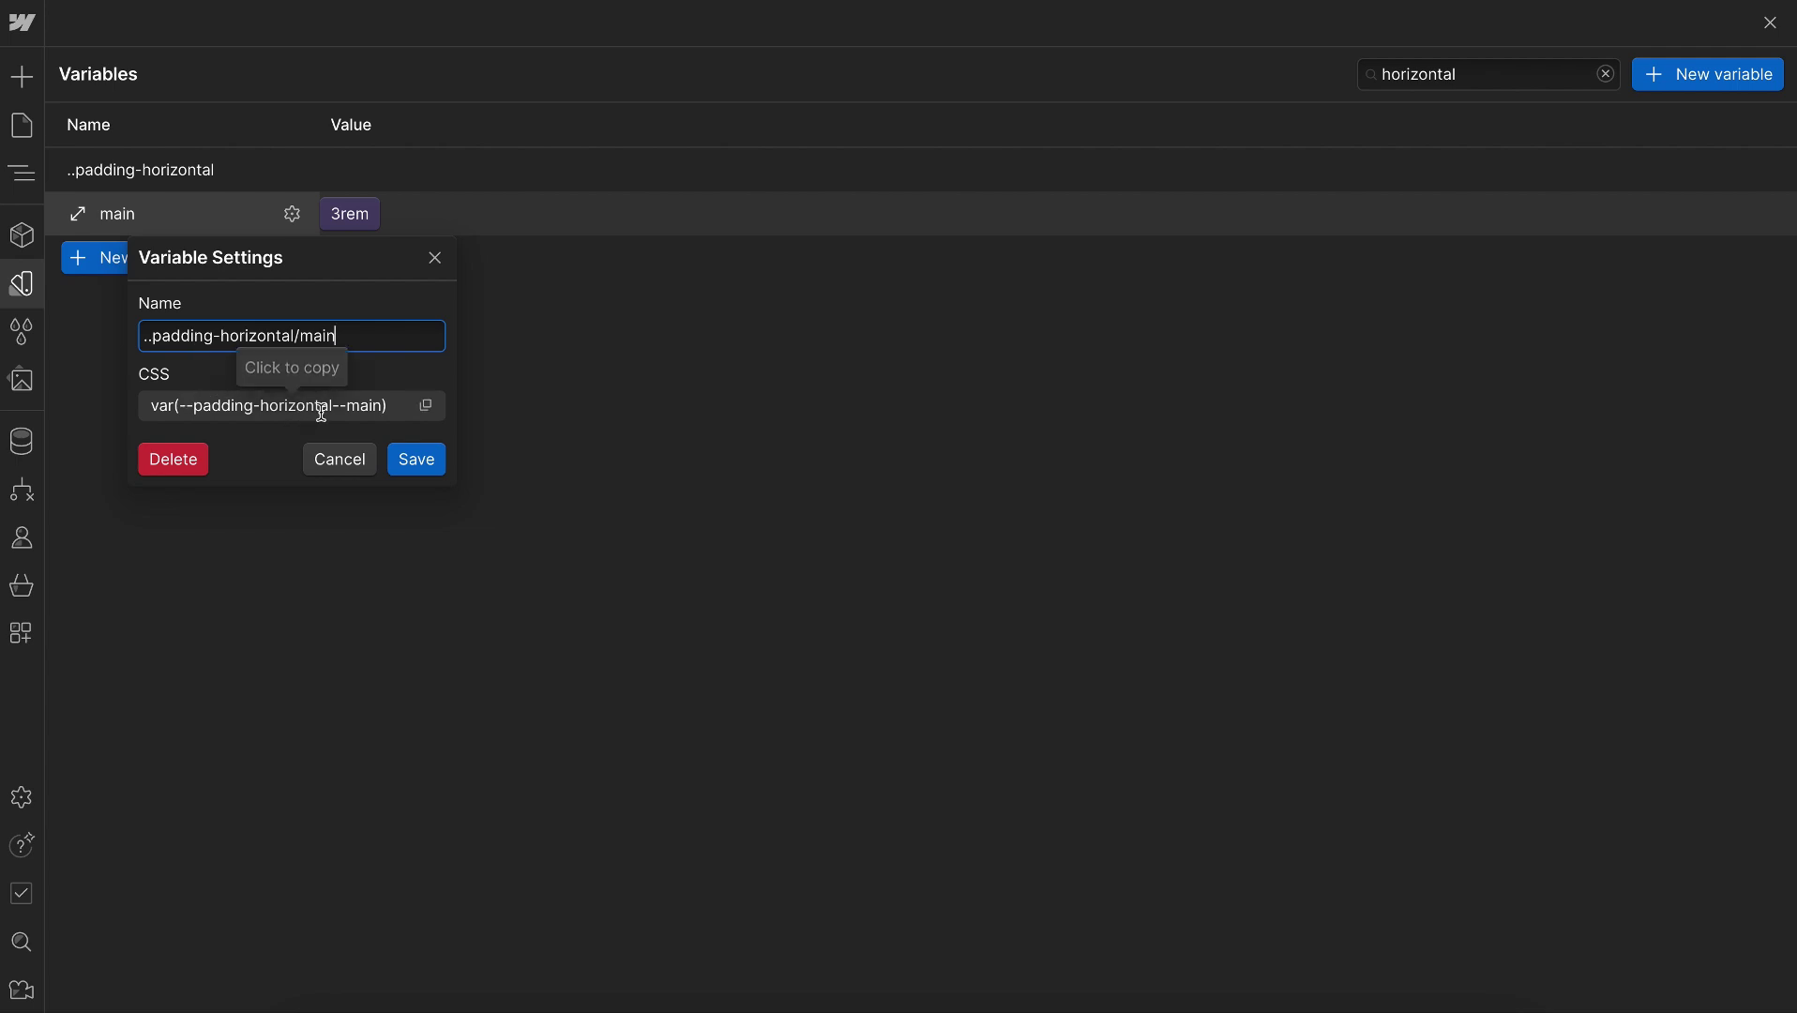
drag(382, 408, 188, 410)
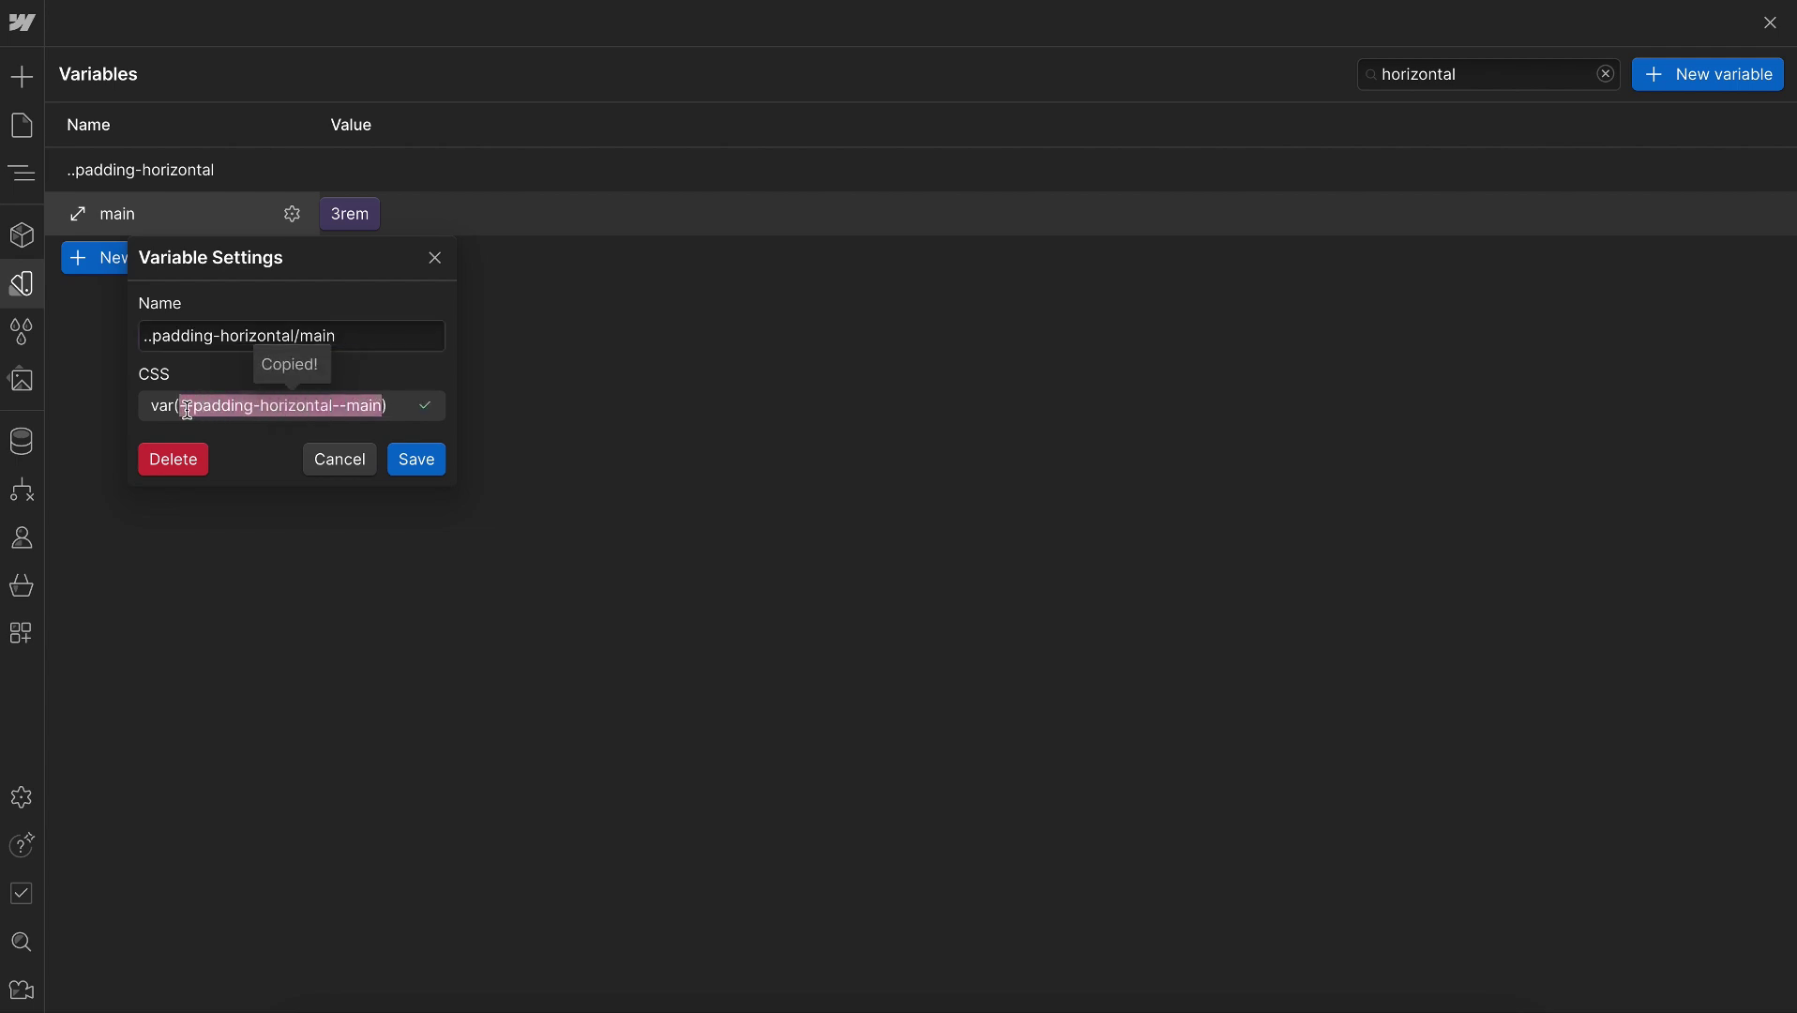
click(79, 157)
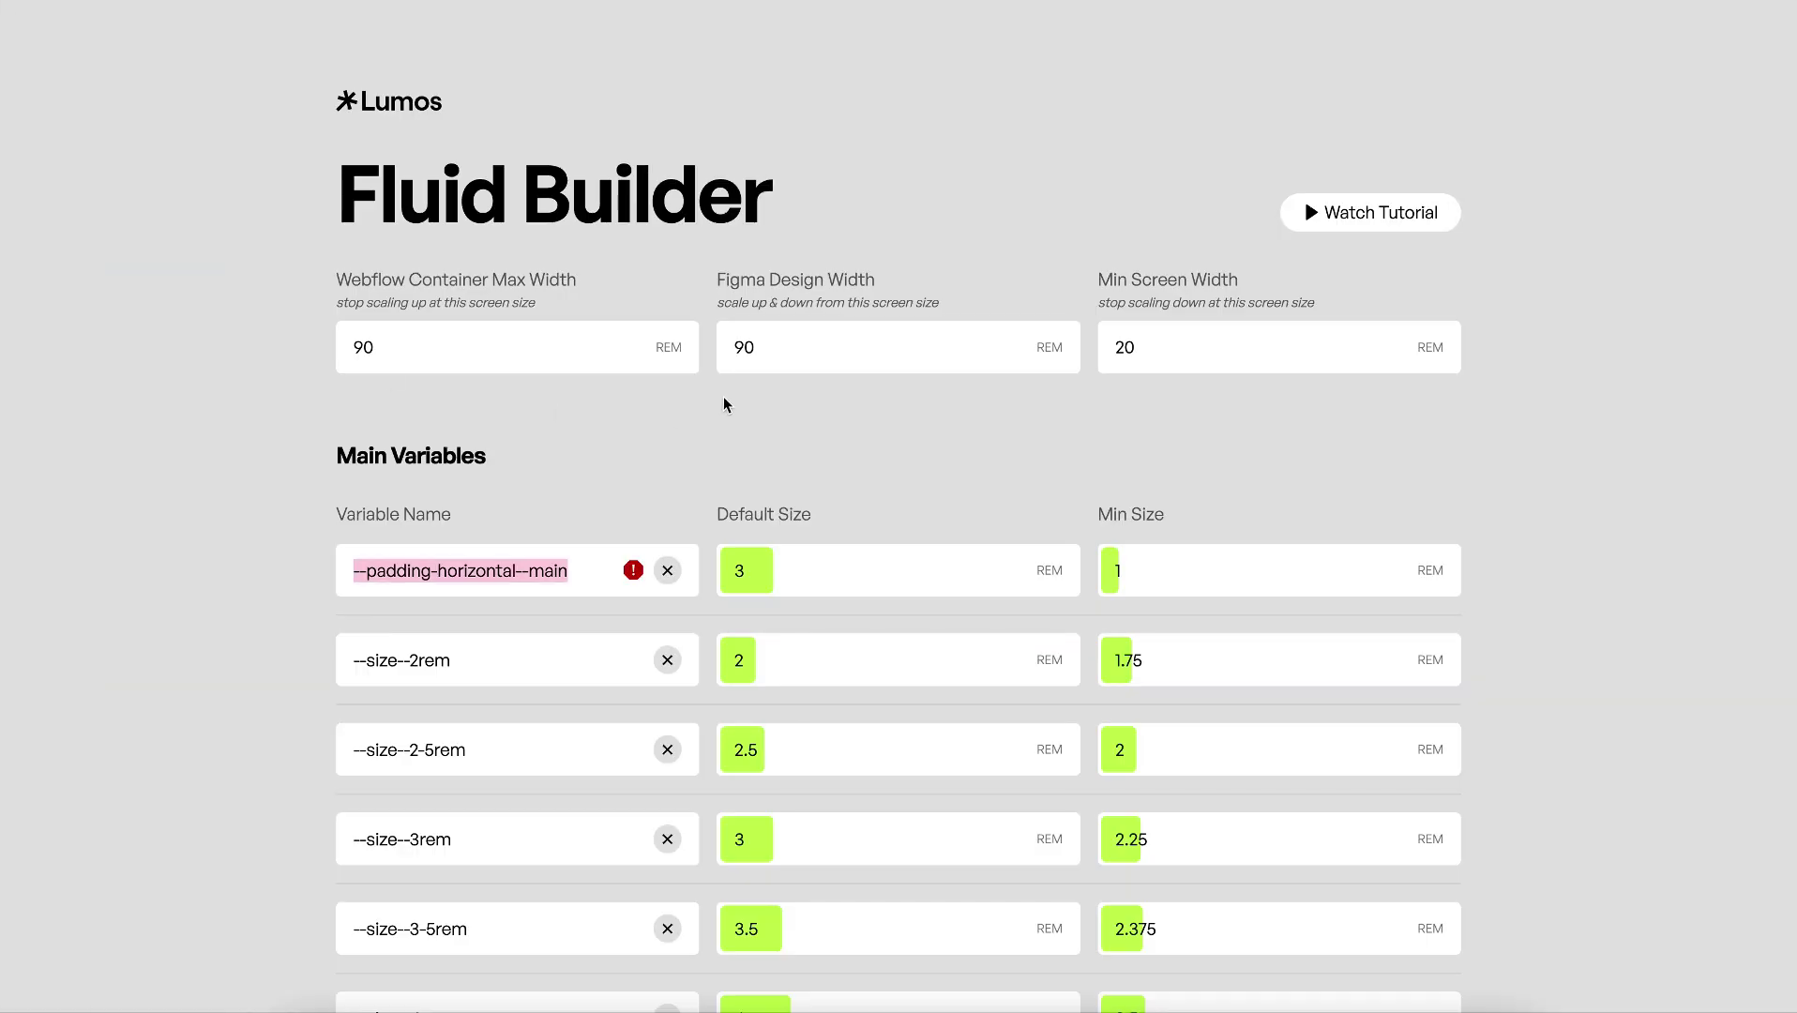
click(1201, 588)
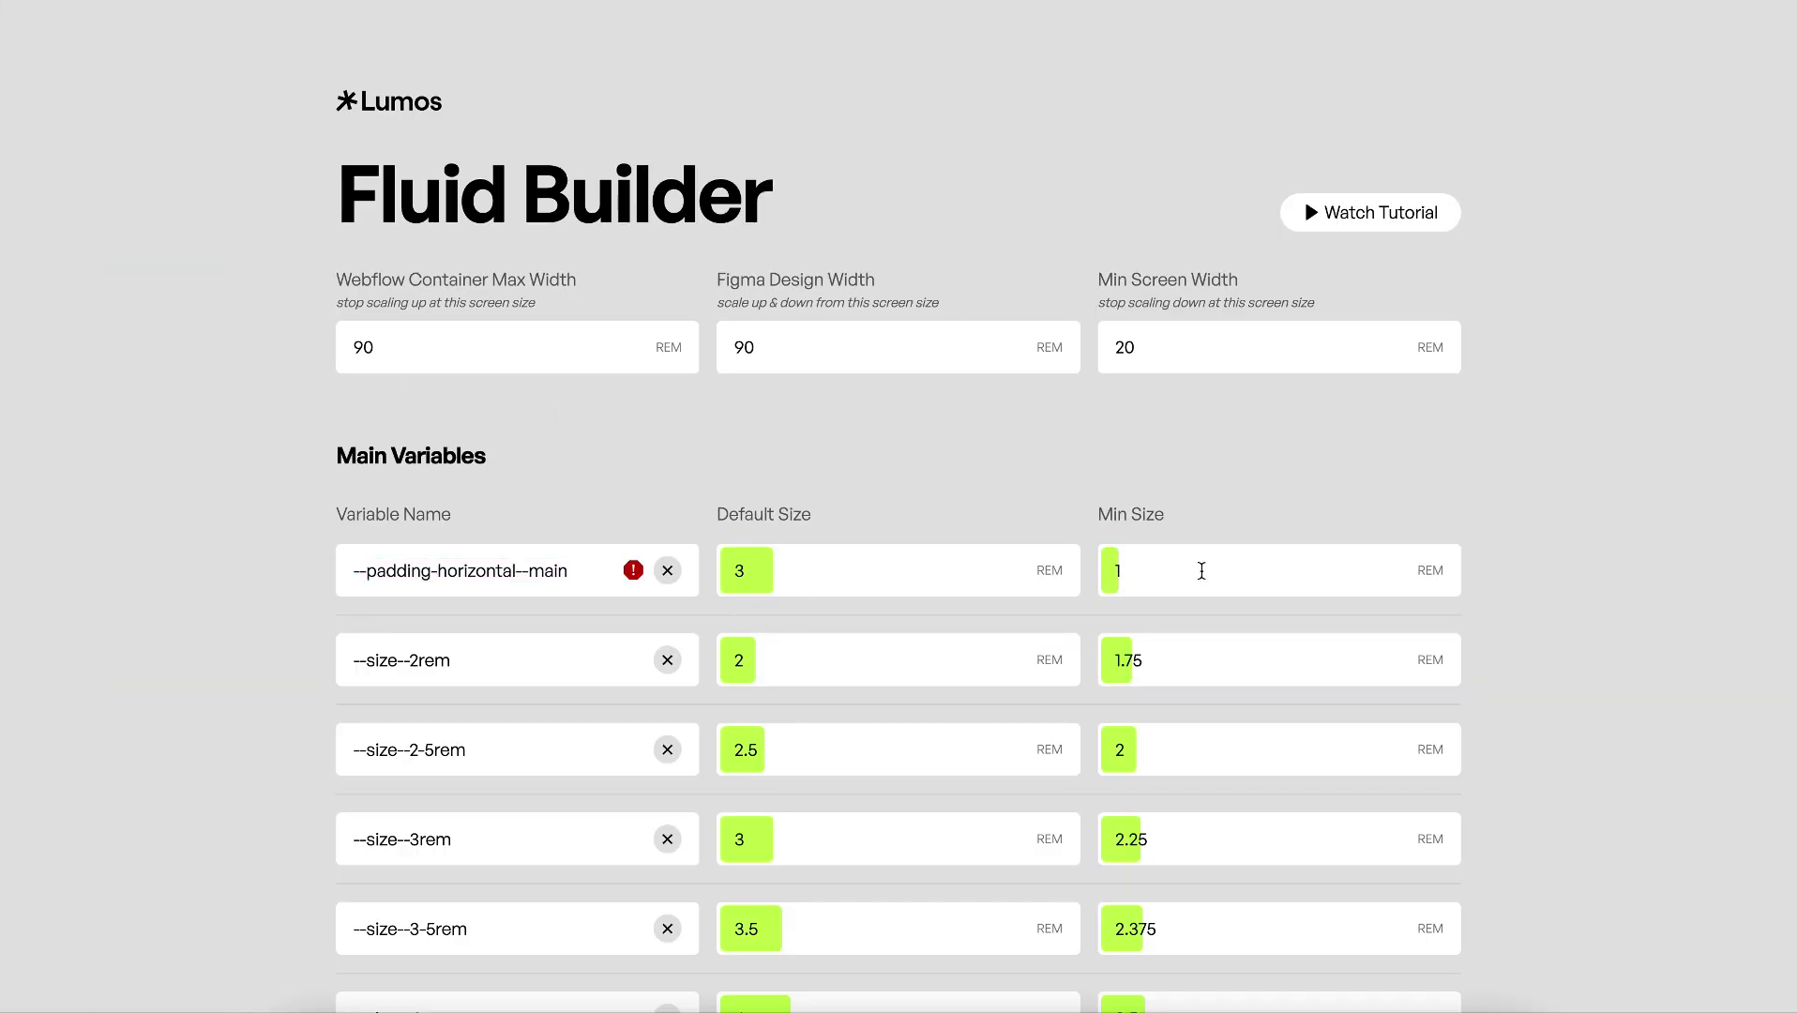
scroll(1201, 571, down, 3)
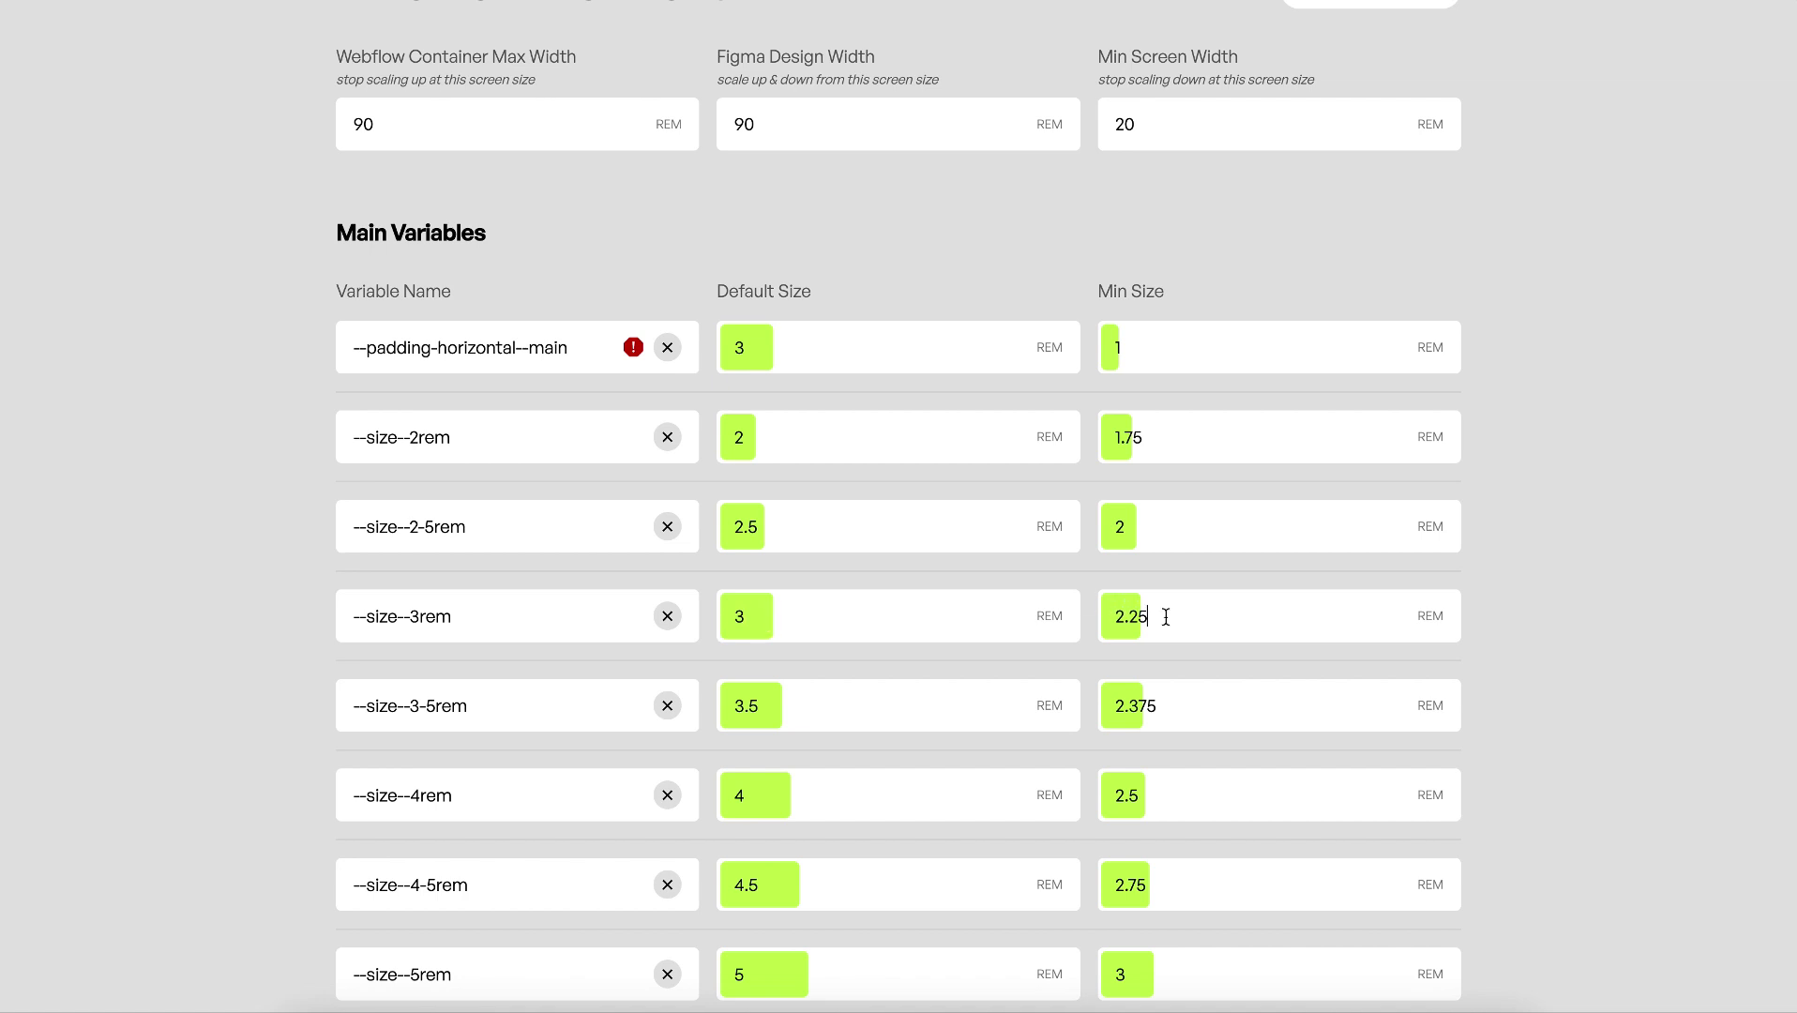
double_click(727, 357)
double_click(1099, 353)
mouse_move(634, 349)
key(ctrl+z)
key(ctrl+shift+z)
triple_click(345, 351)
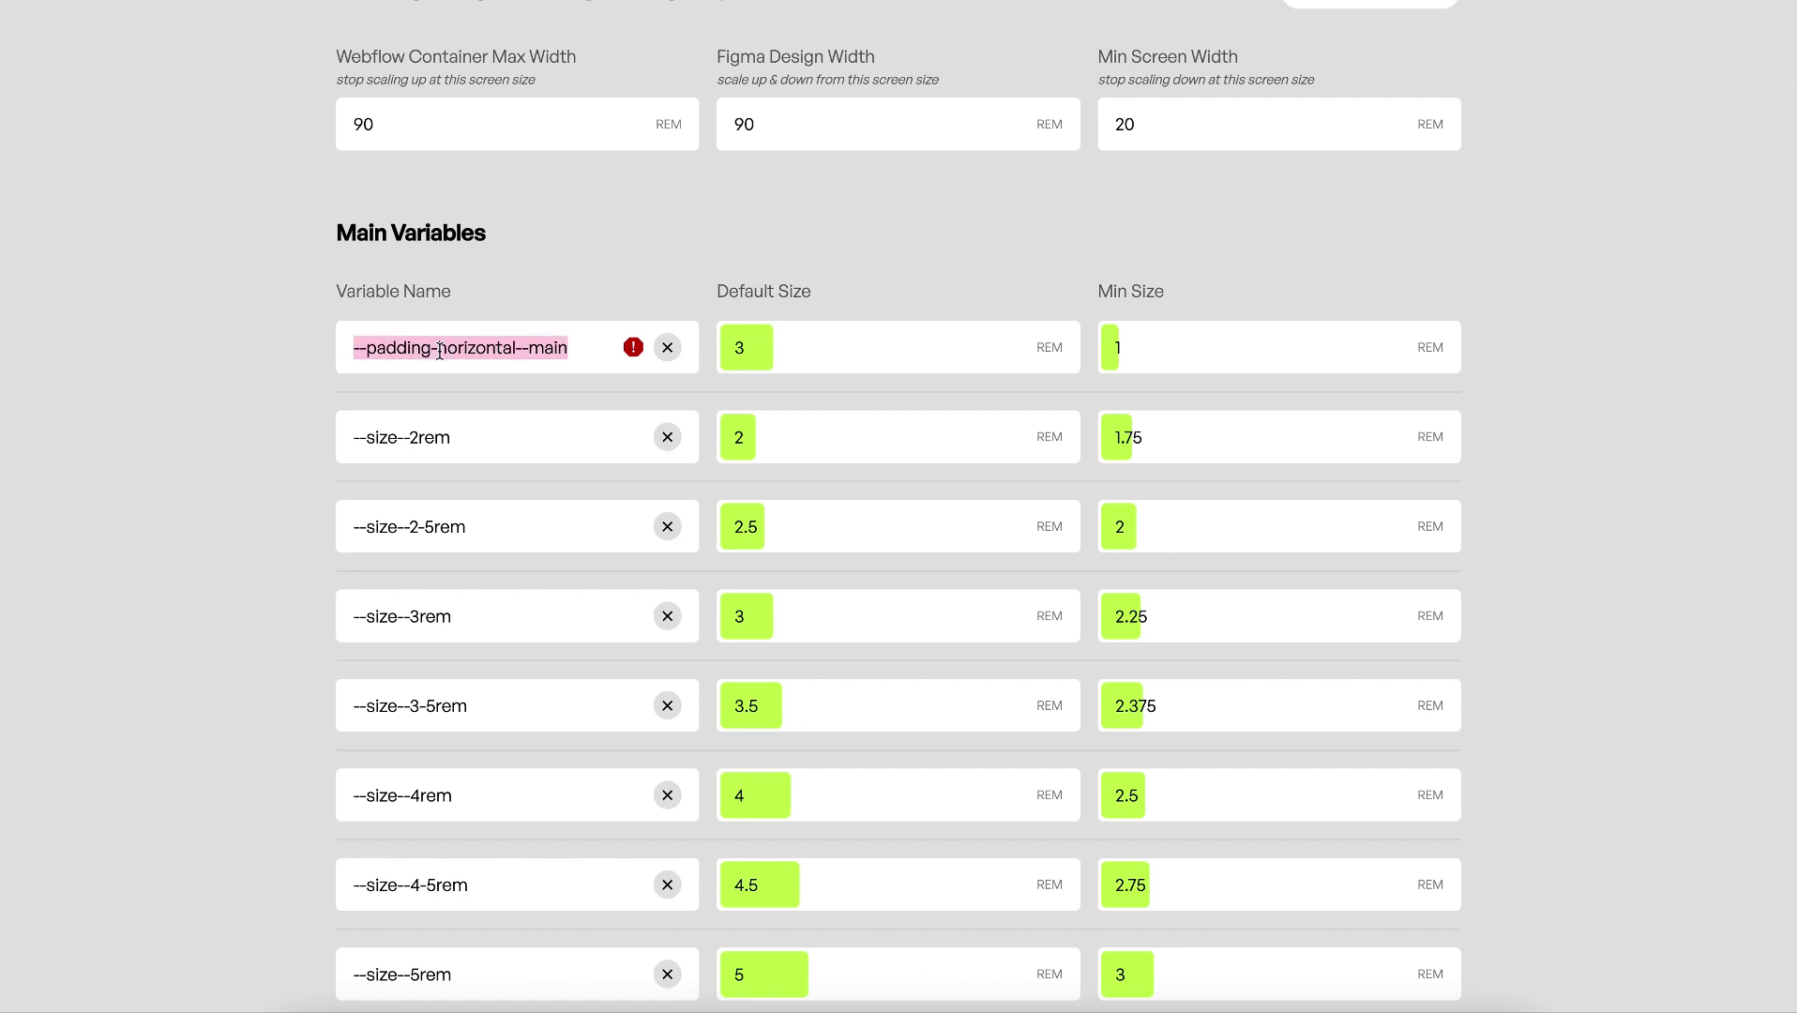
scroll(462, 320, down, 2)
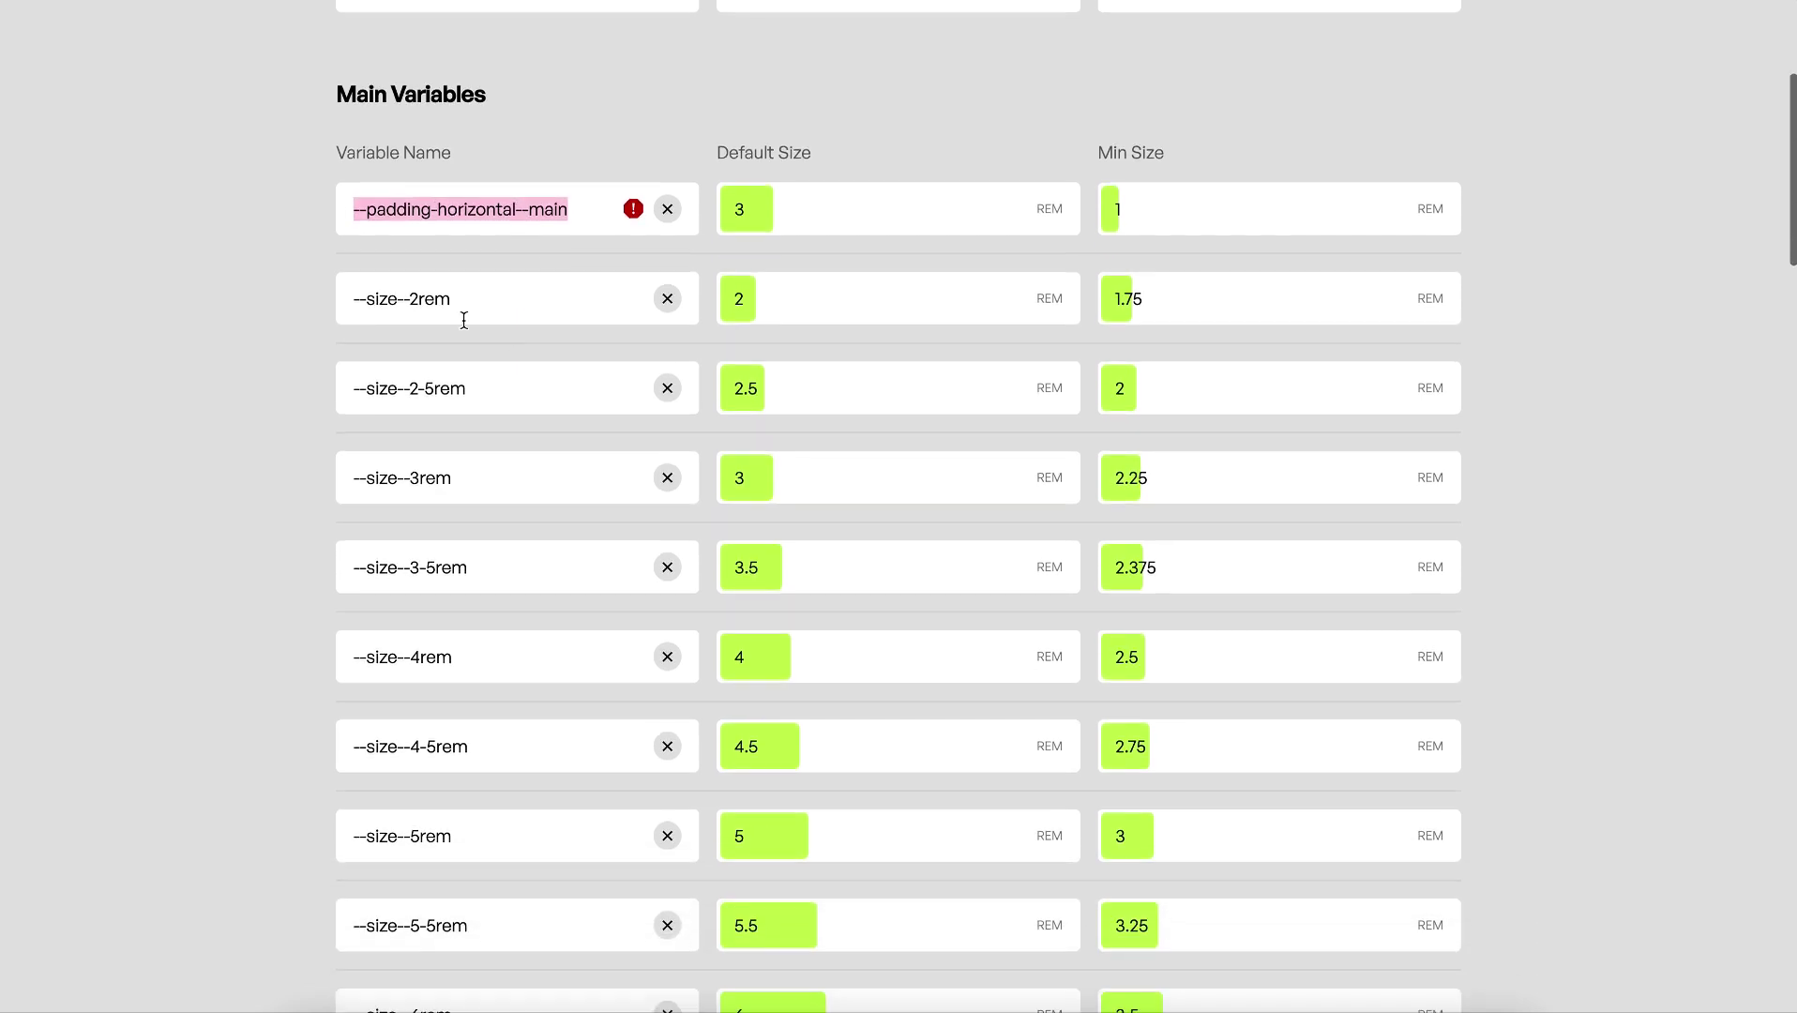
scroll(457, 732, down, 1)
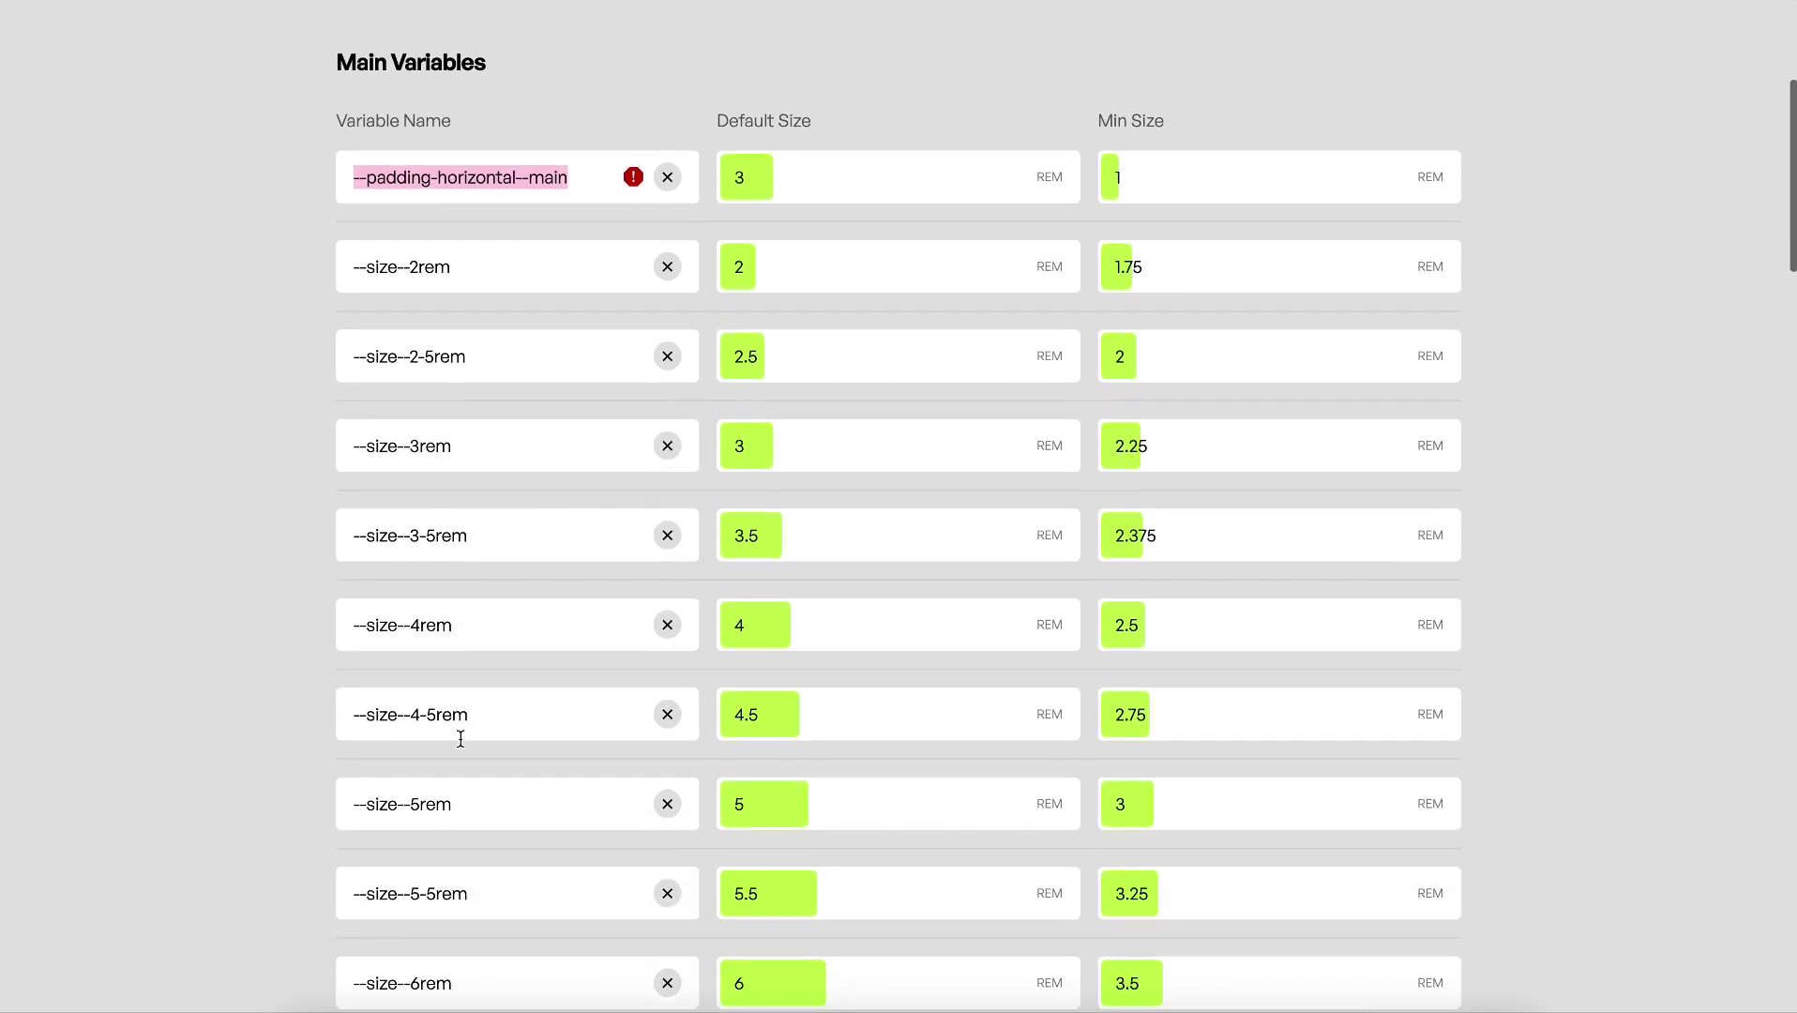
scroll(928, 192, up, 2)
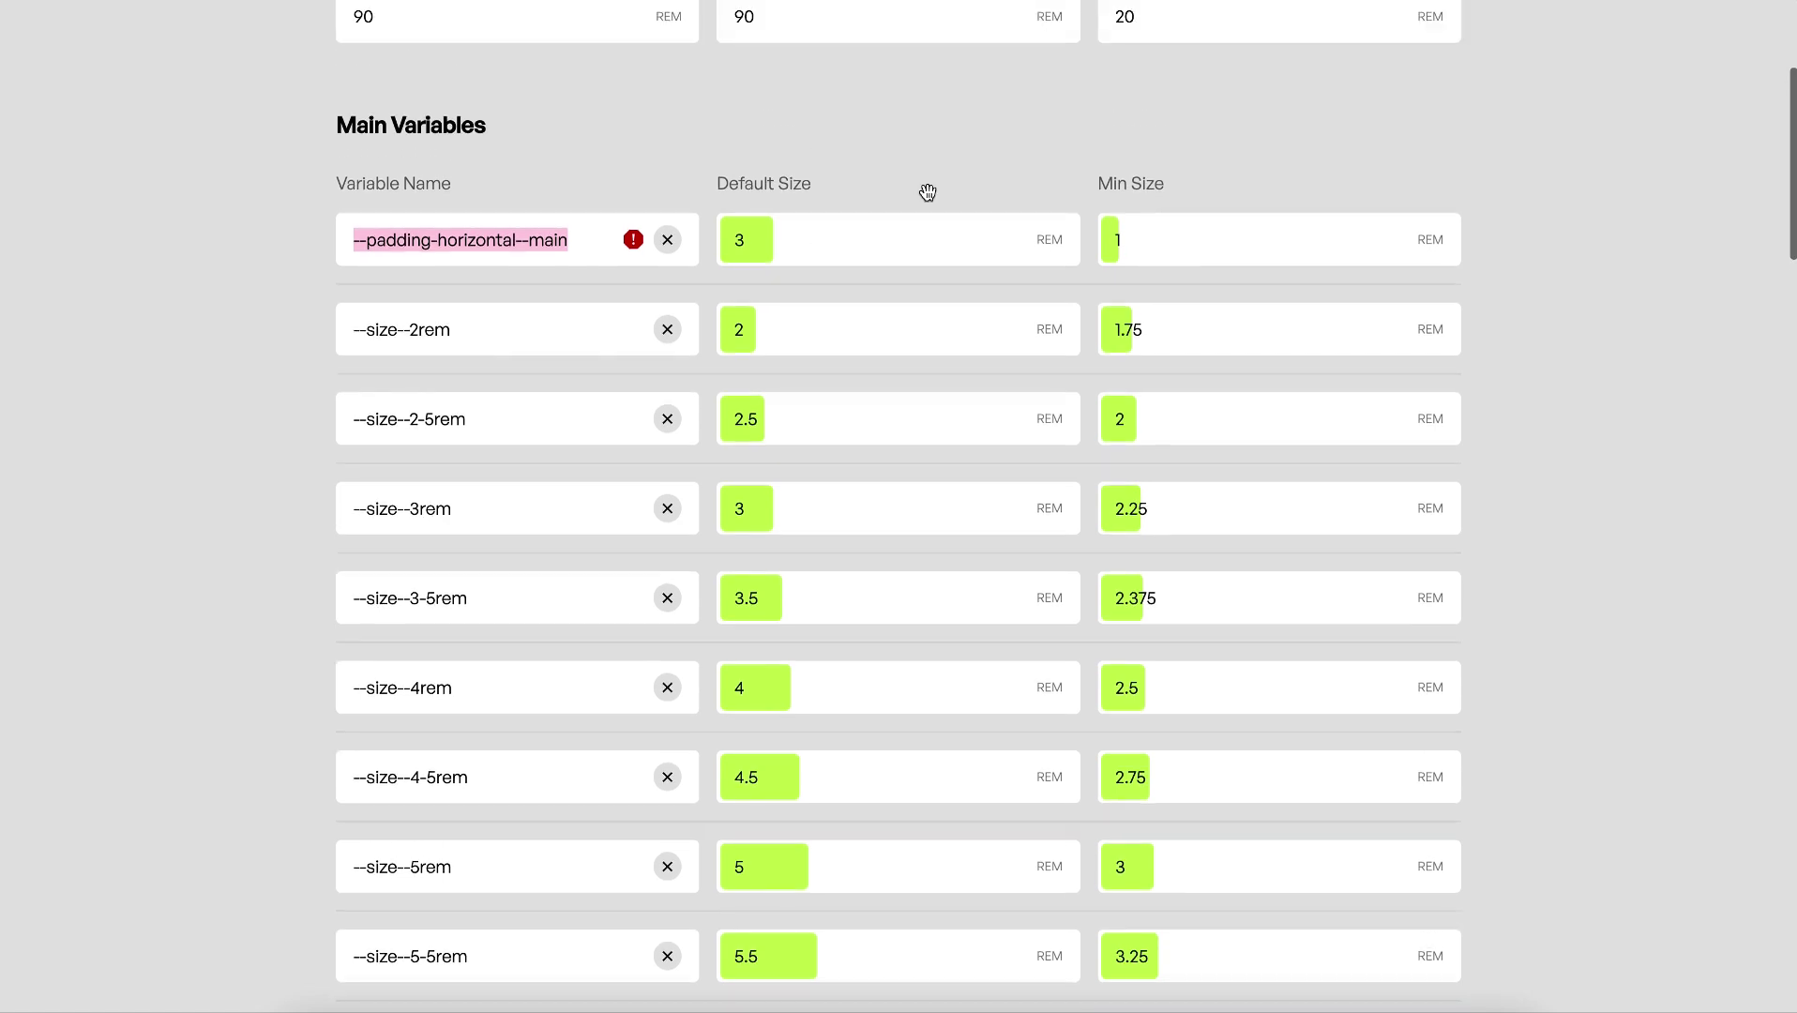
click(1138, 229)
mouse_move(636, 246)
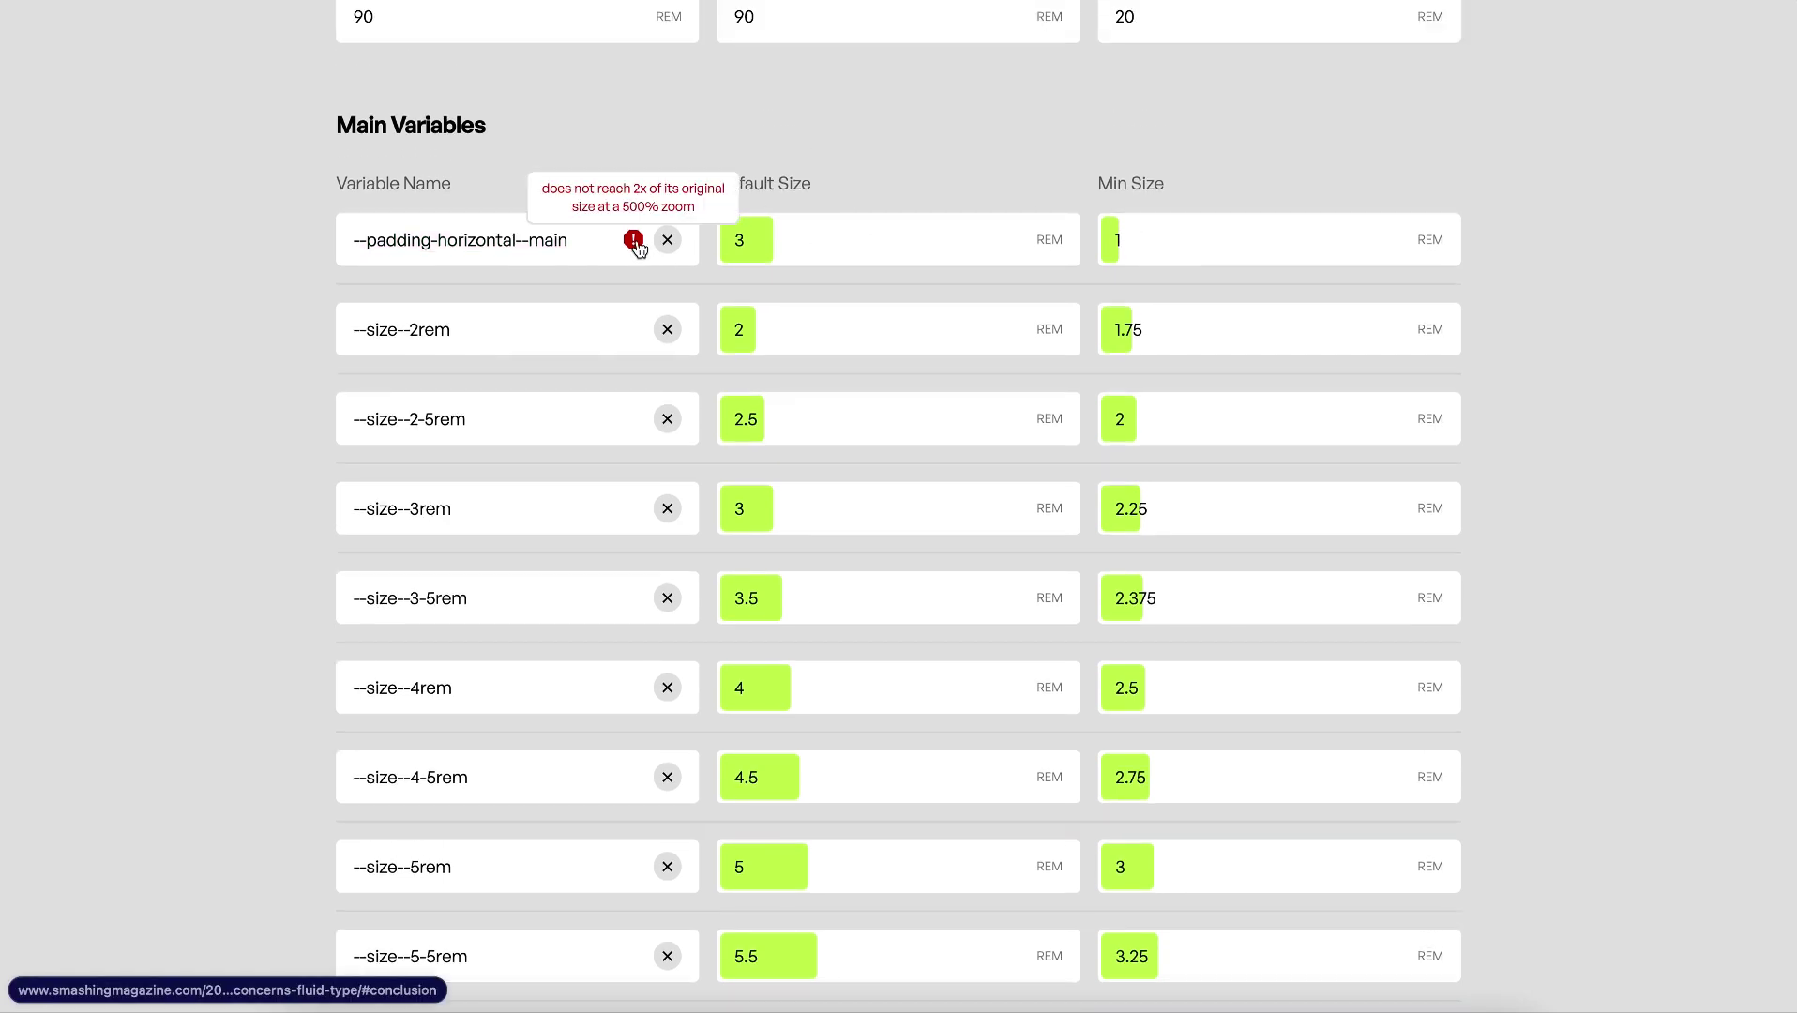
Step: Set Min Screen Width to 70 REM and read the warnings on --size--3rem through --size--7rem
scroll(1059, 147, up, 4)
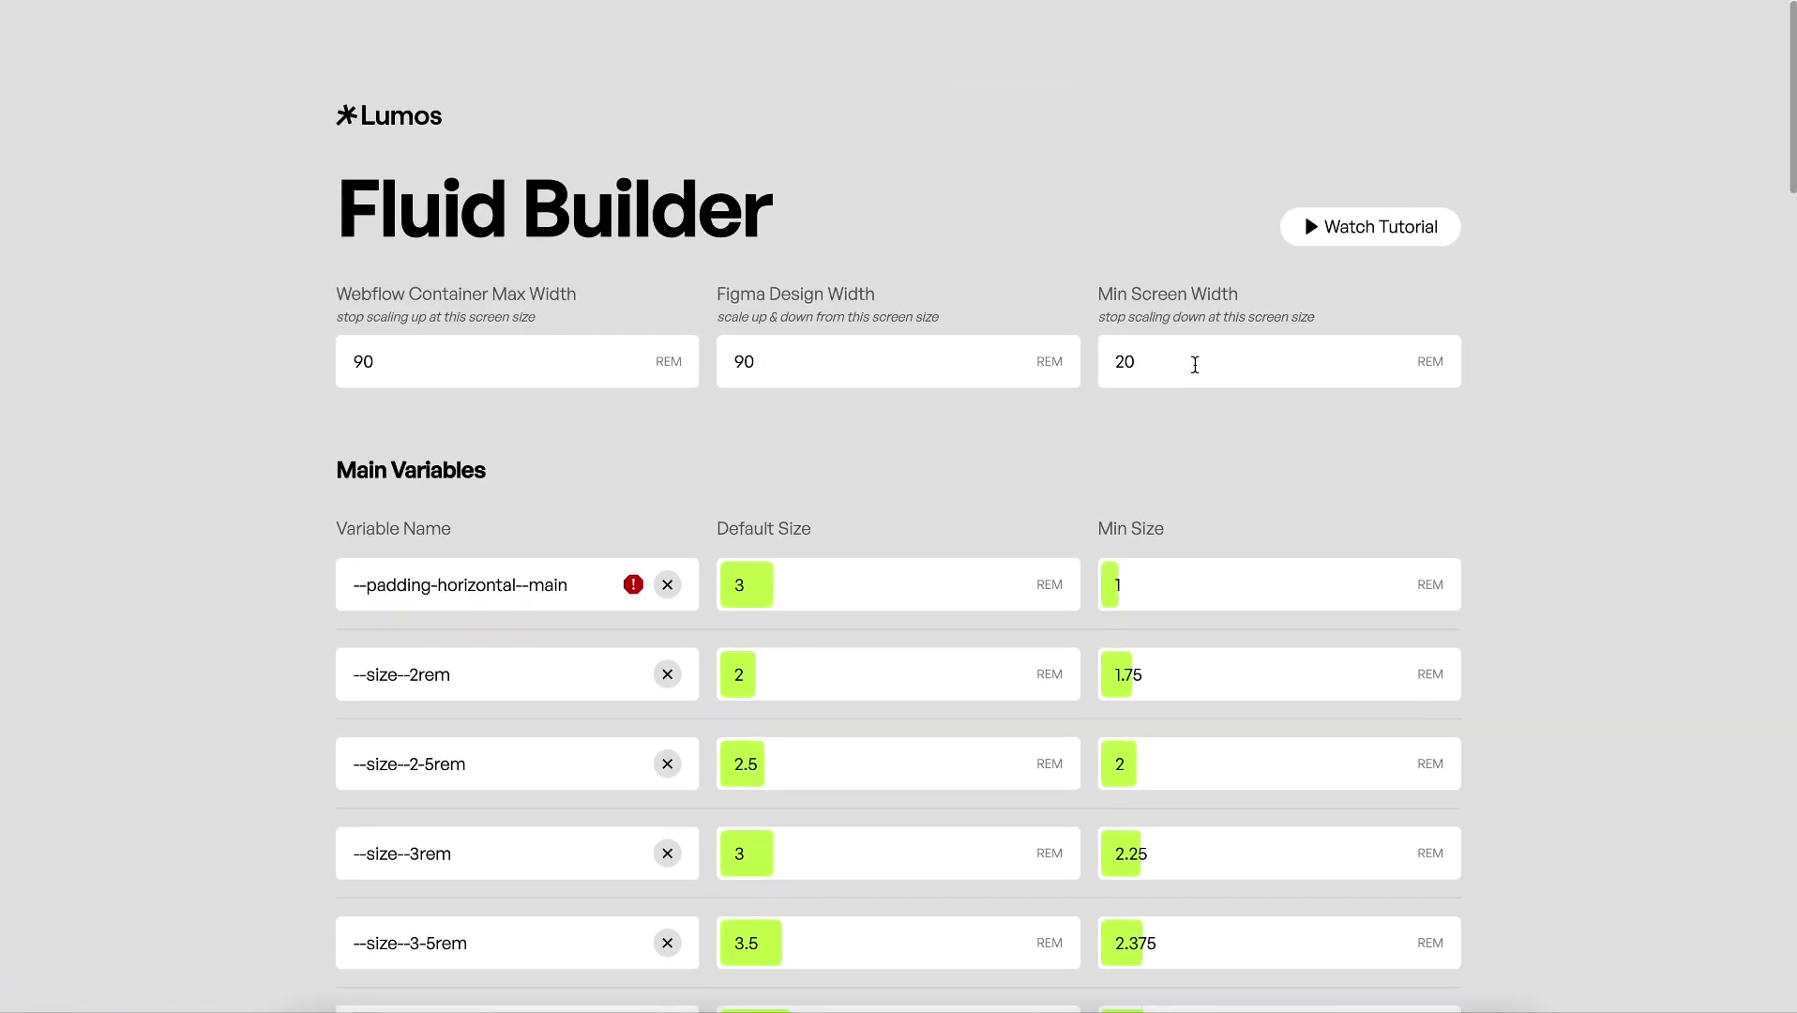
click(1169, 362)
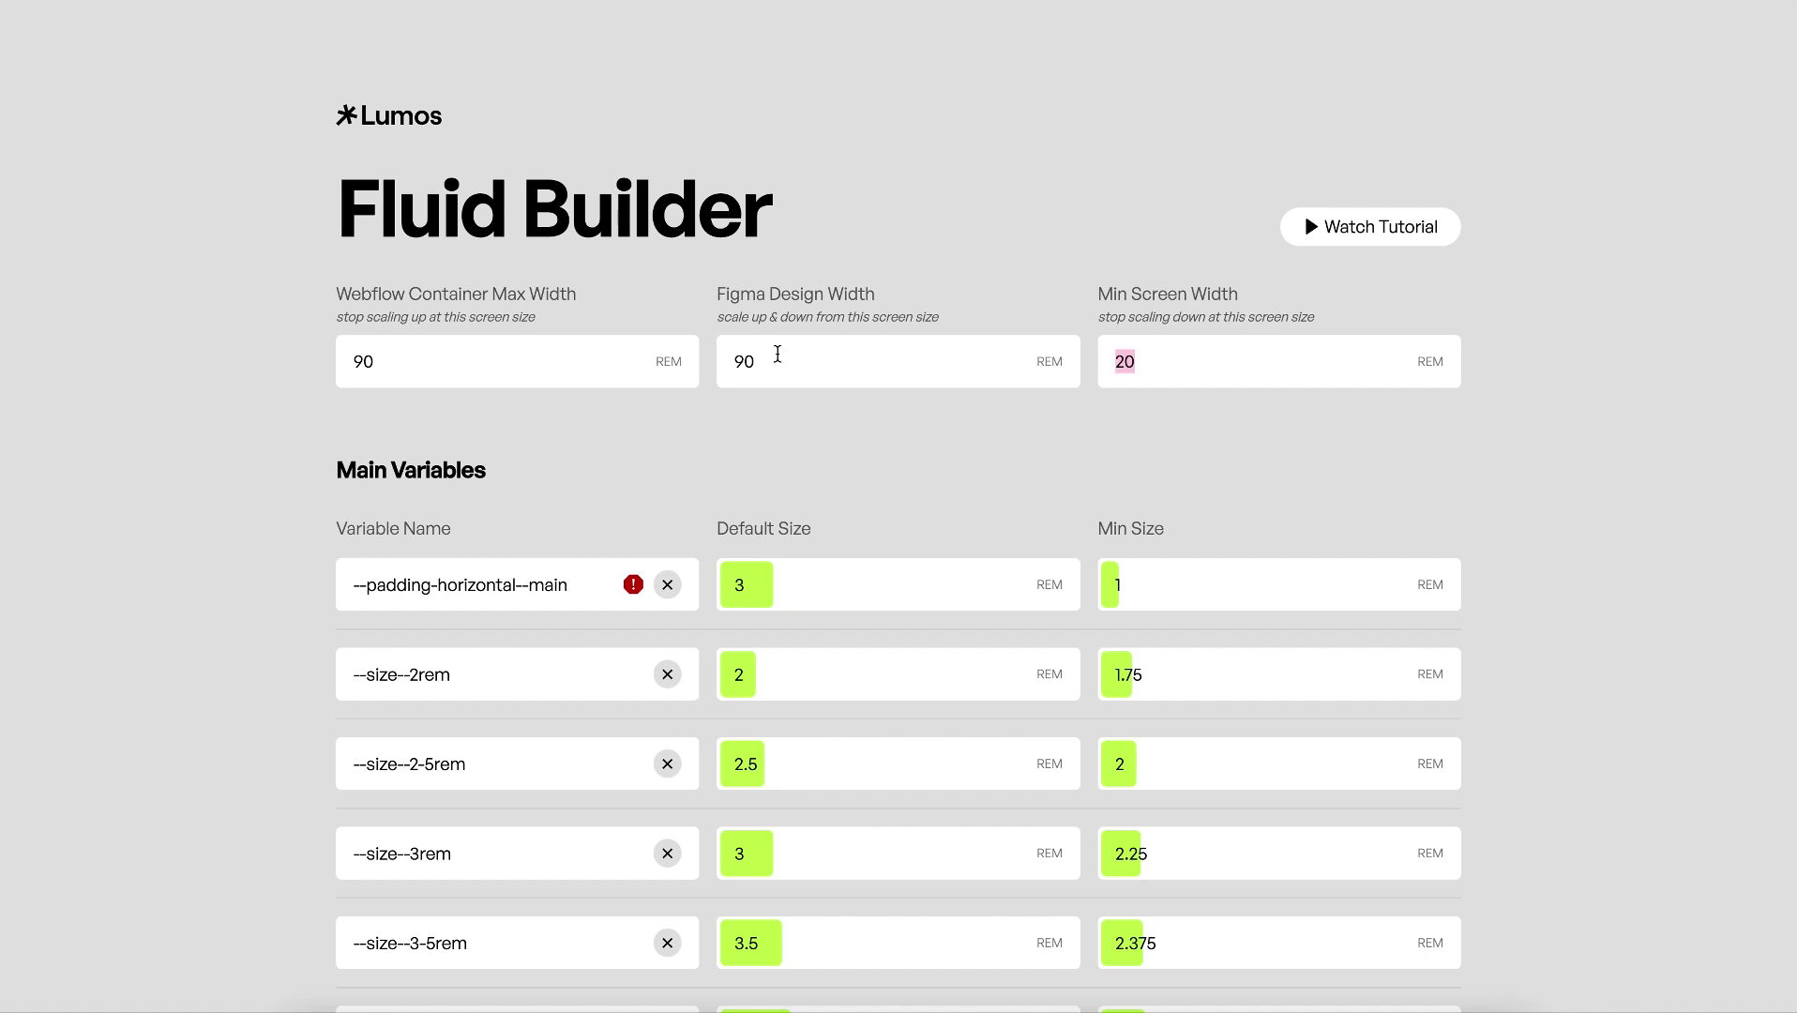
drag(790, 356, 720, 356)
drag(1152, 363, 1086, 380)
text(70)
scroll(1187, 381, down, 5)
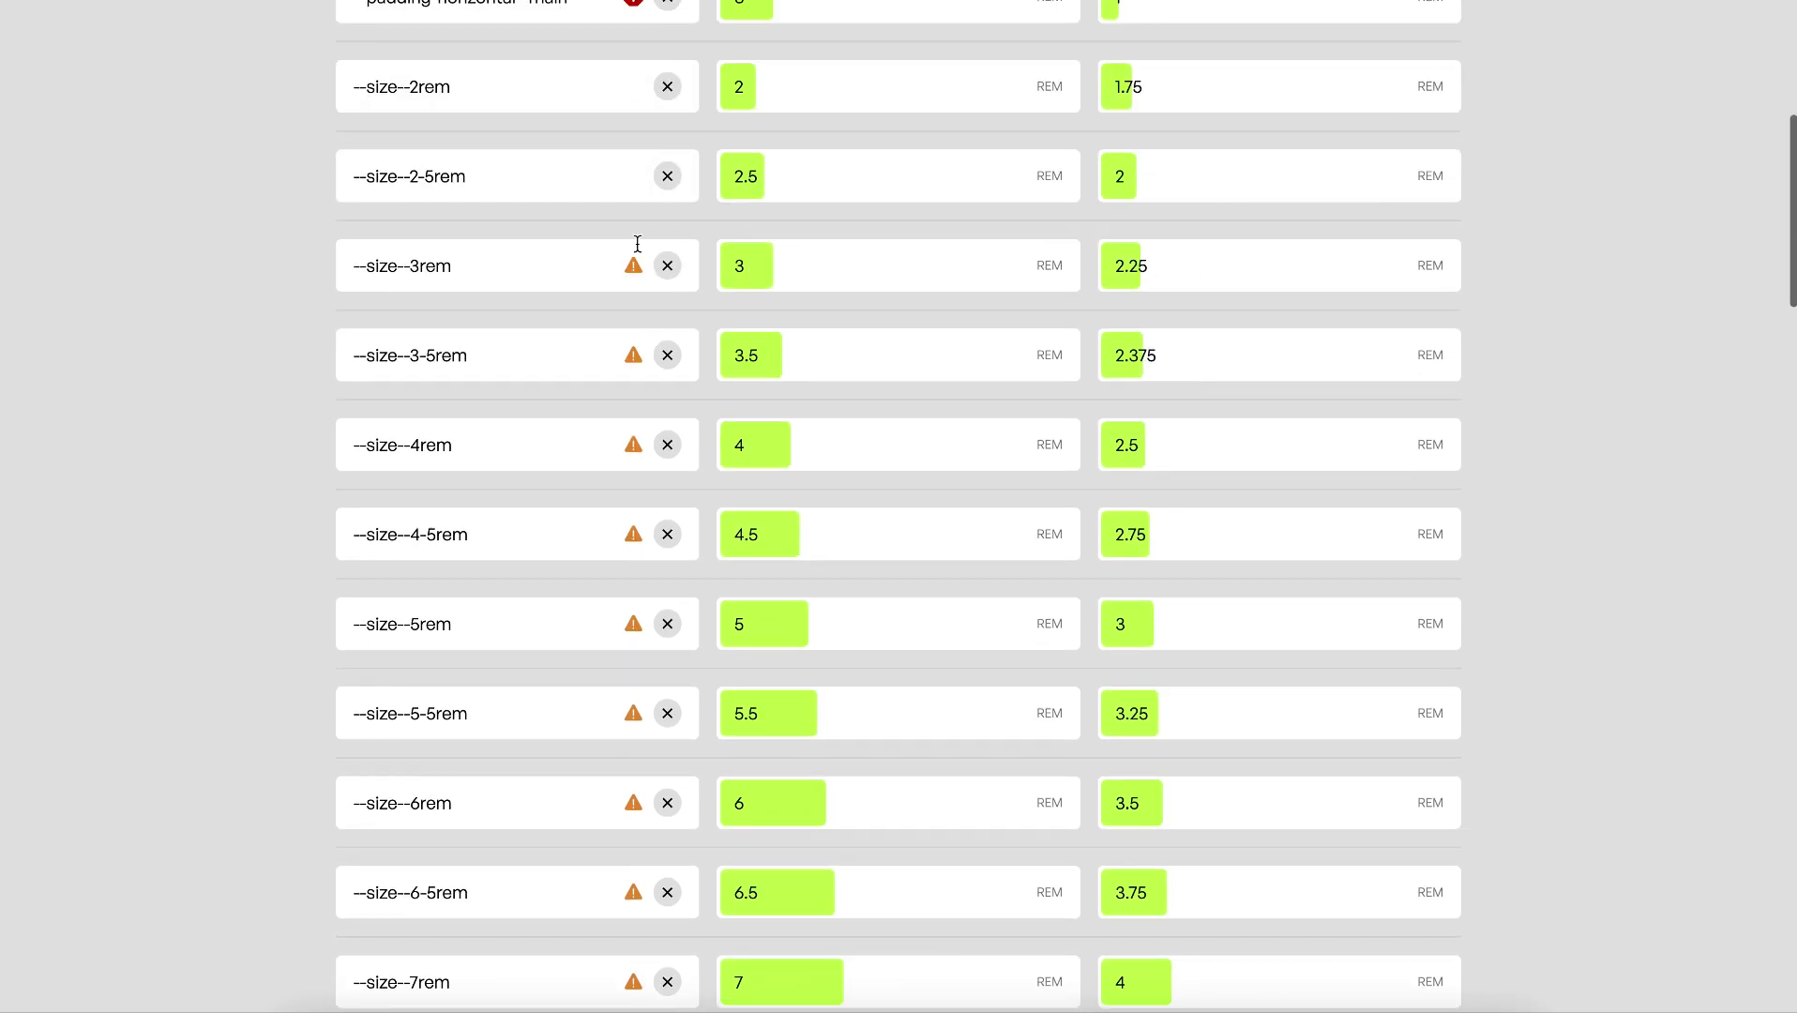
mouse_move(638, 448)
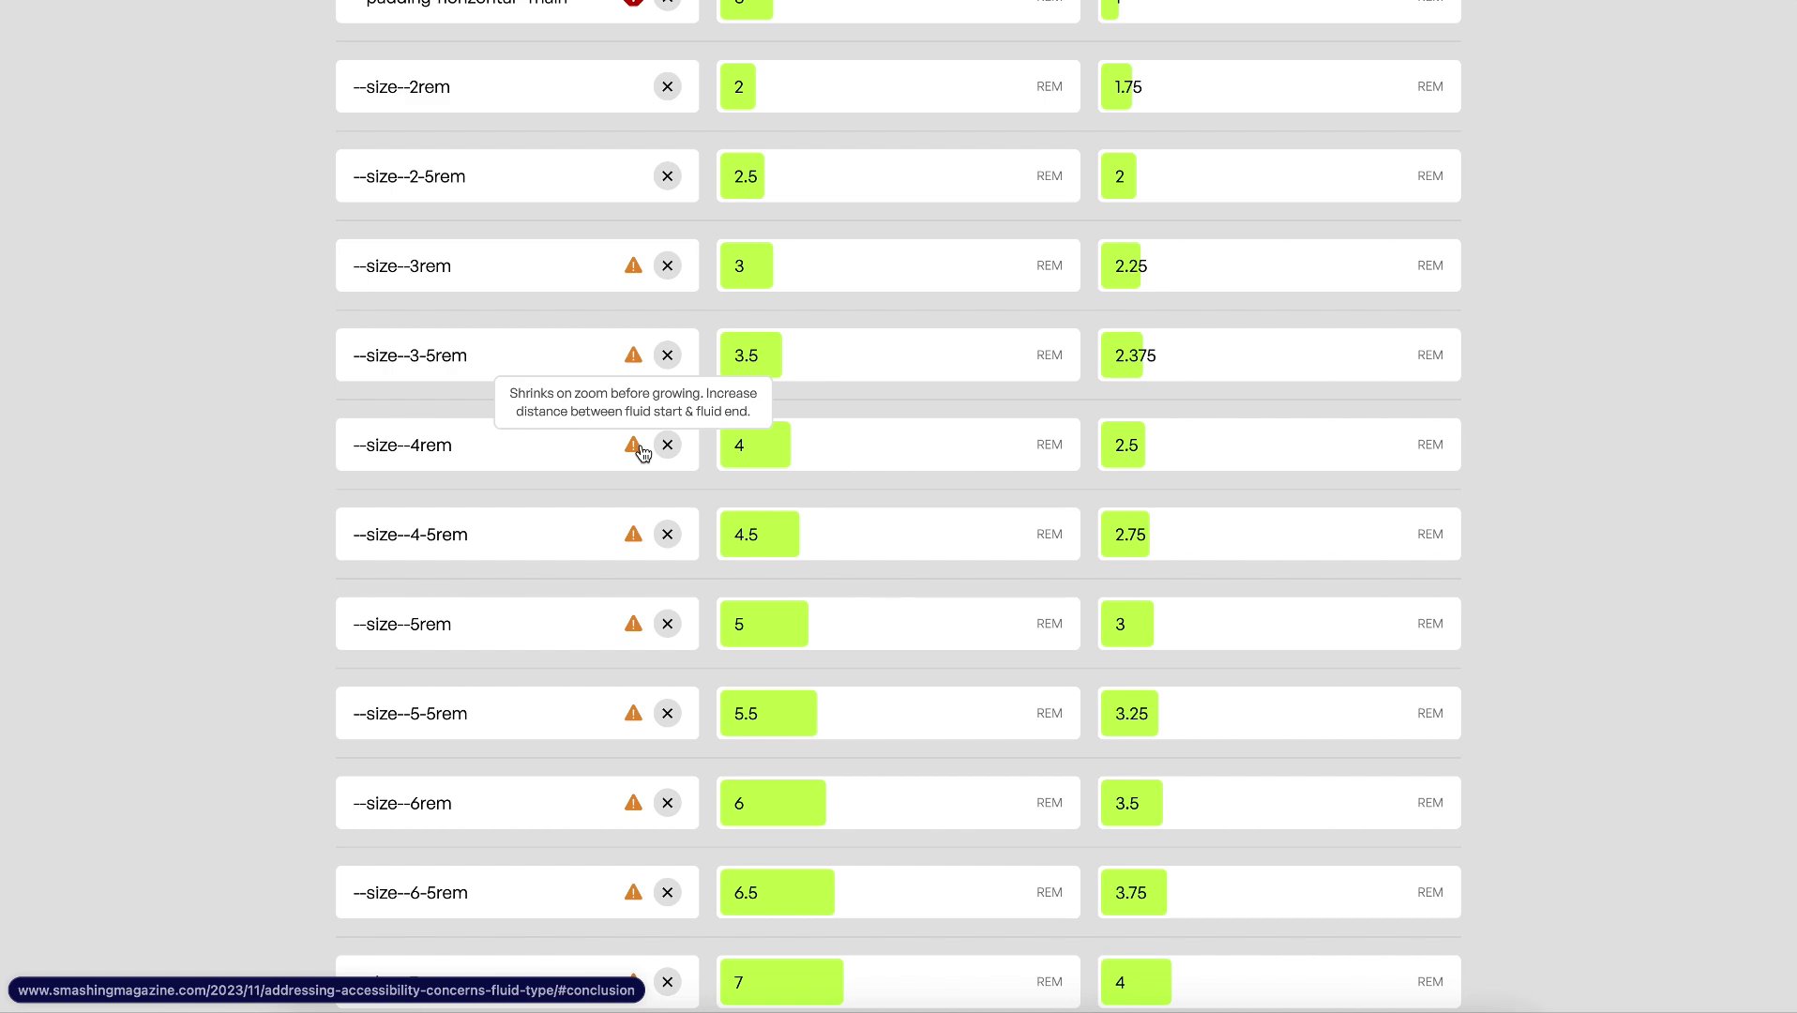
Step: Inspect the -5.795rem term in the generated h1 clamp code
scroll(644, 454, down, 20)
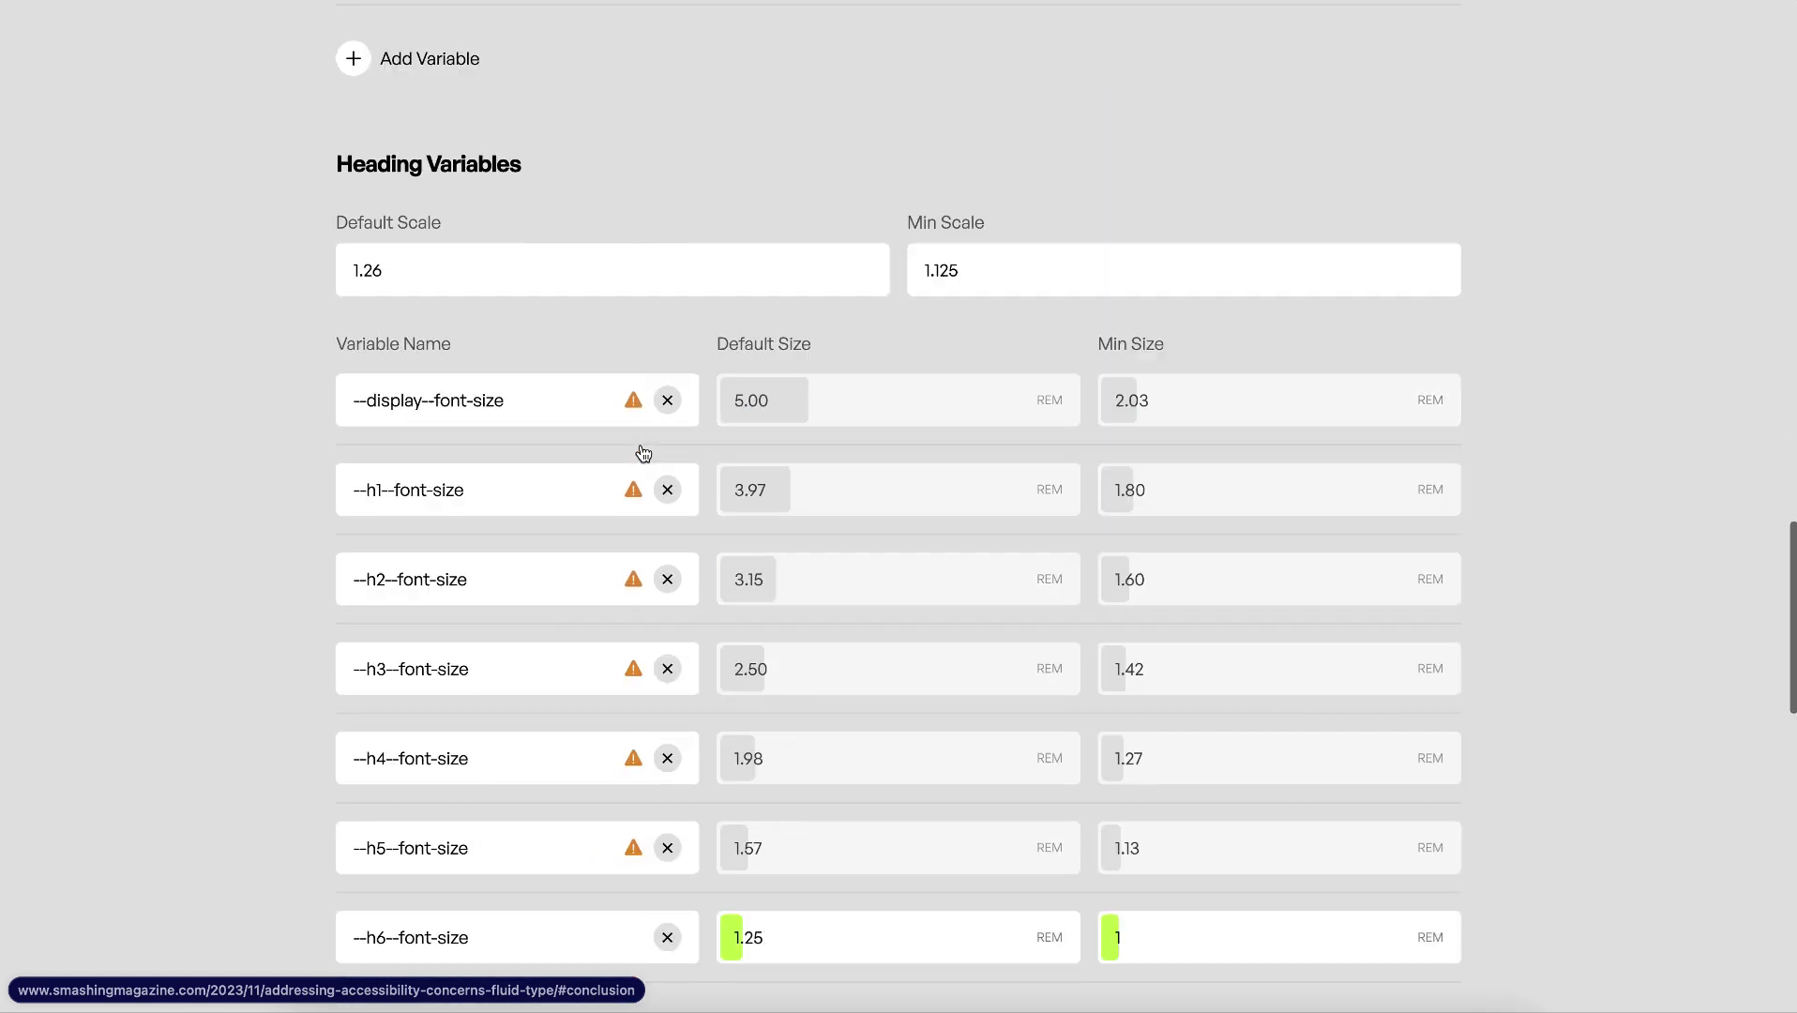
scroll(643, 454, down, 7)
scroll(737, 630, down, 15)
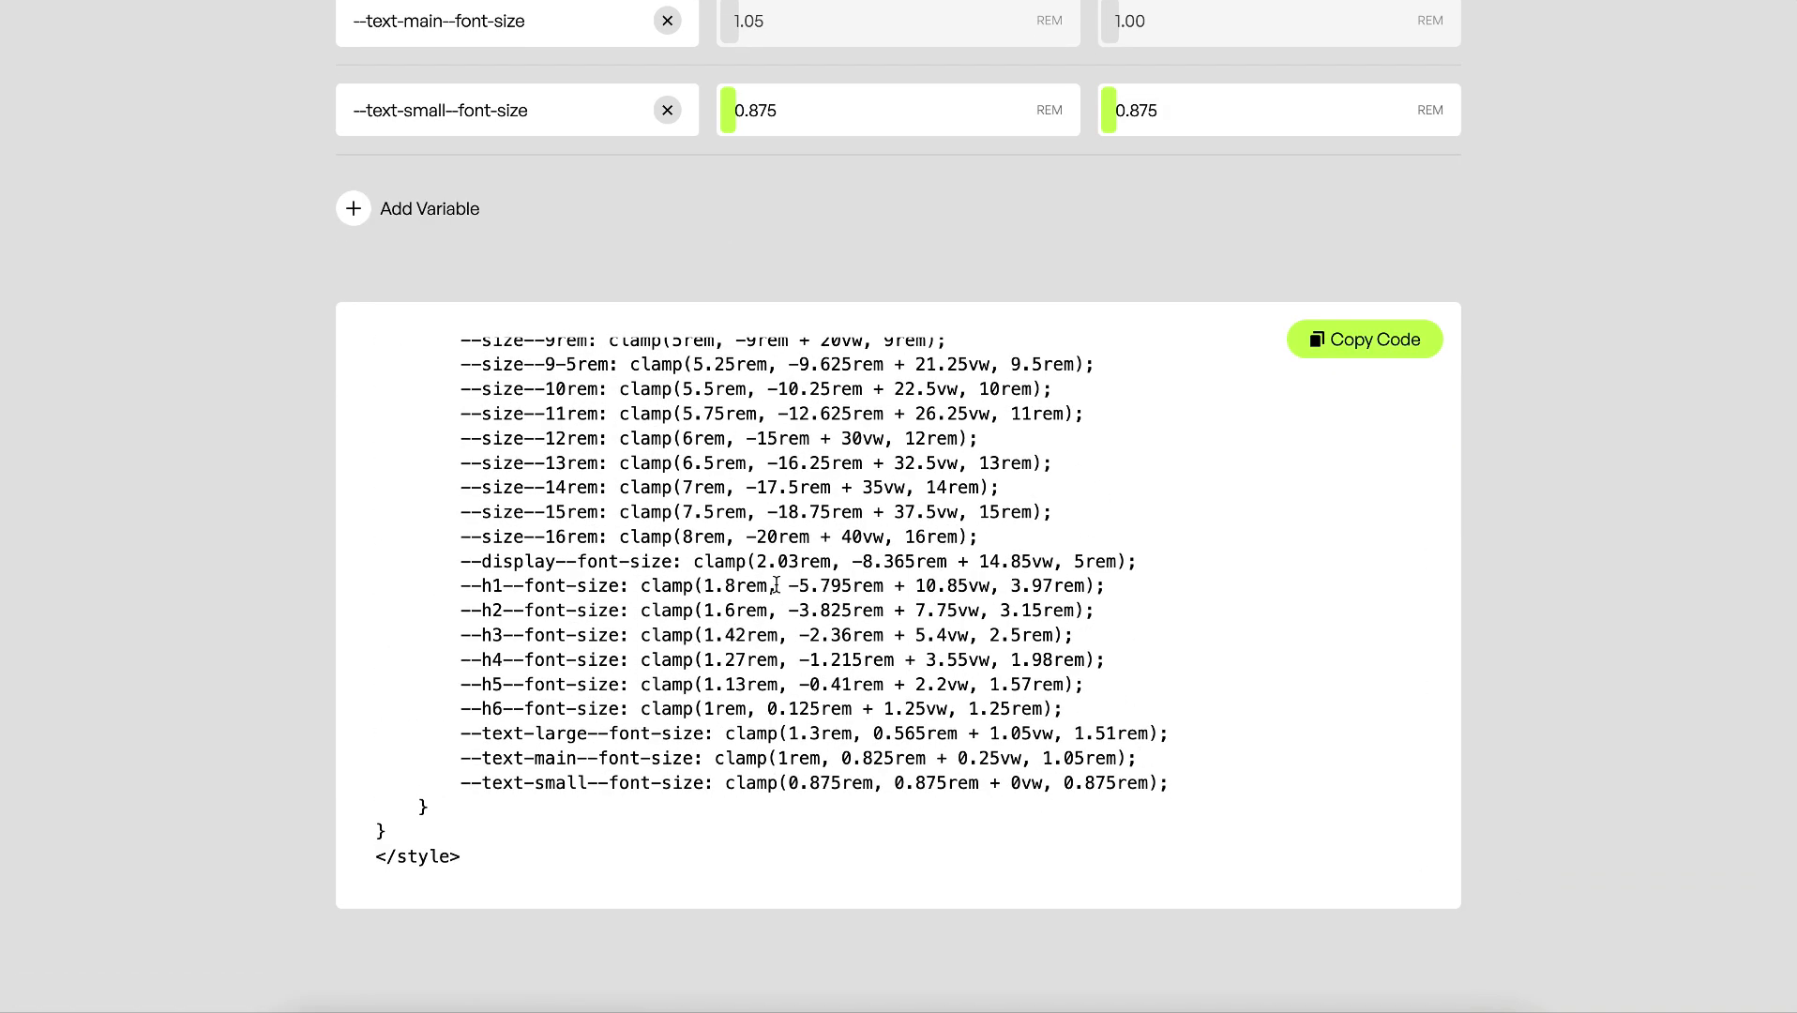
drag(792, 588, 884, 590)
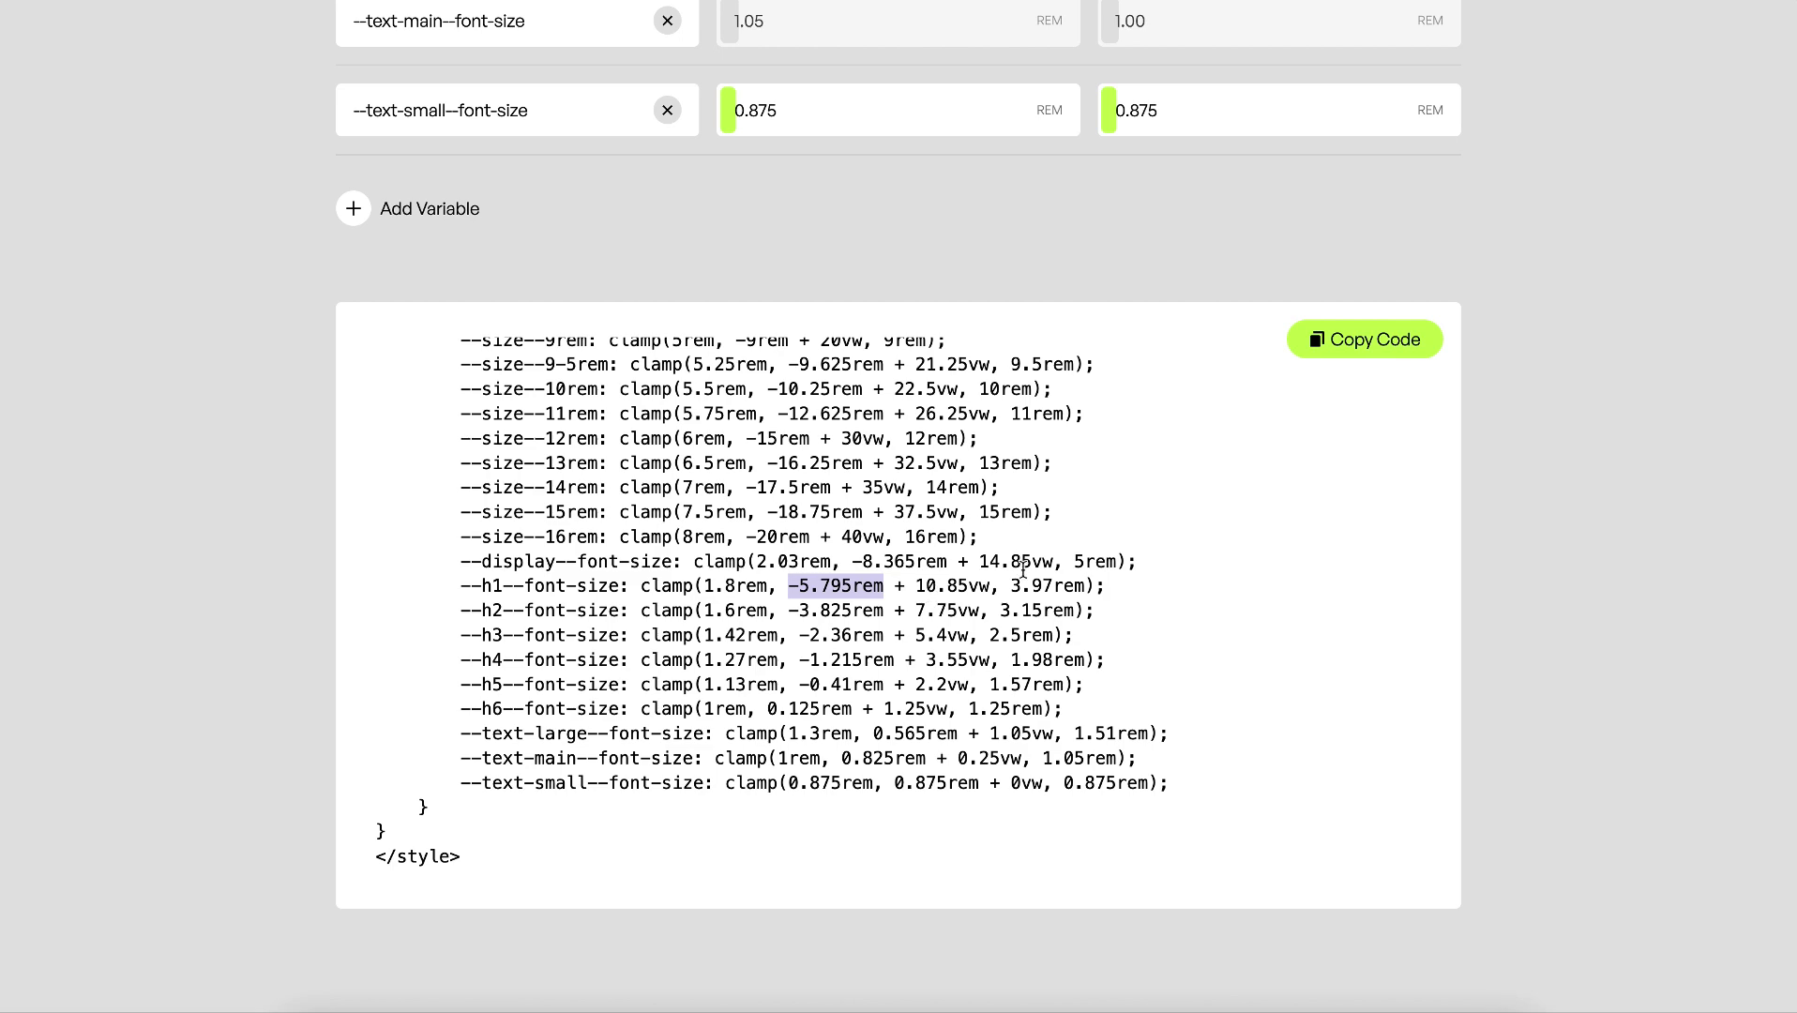
Step: Set Min Screen Width back to 20 REM and review the updated variable list
scroll(1522, 453, up, 20)
scroll(1523, 455, up, 20)
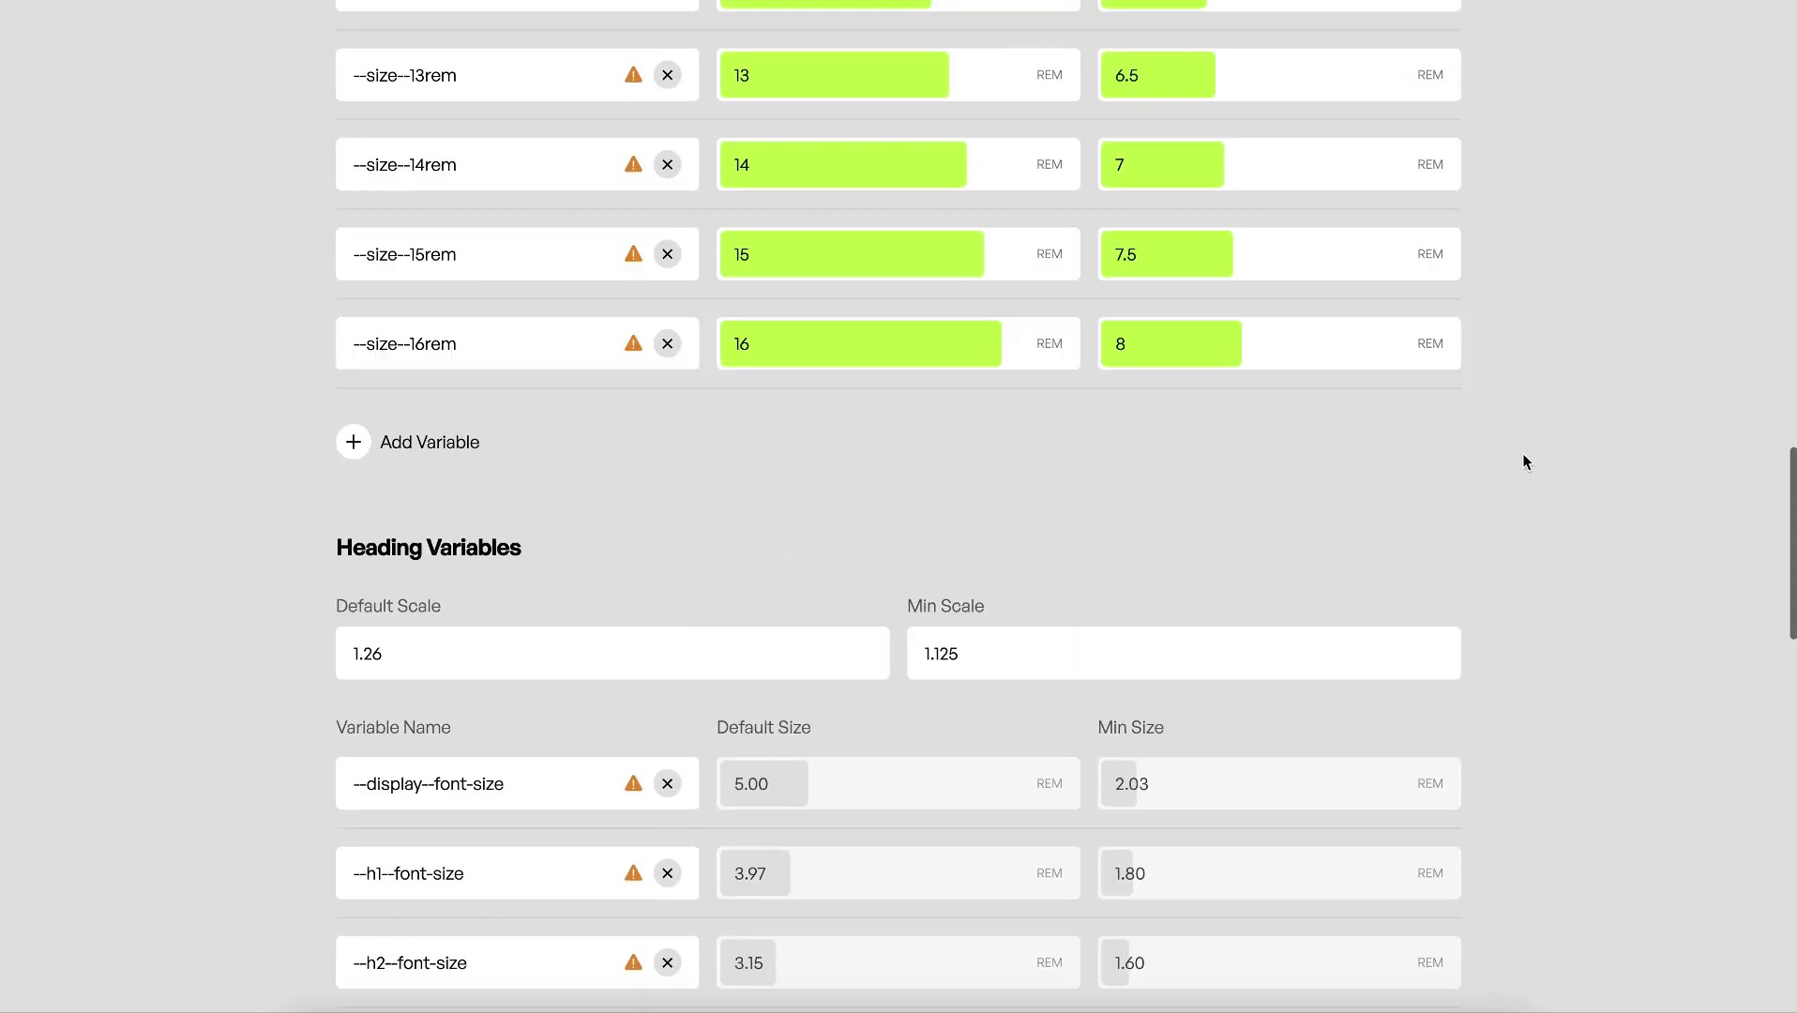
scroll(1522, 459, up, 3)
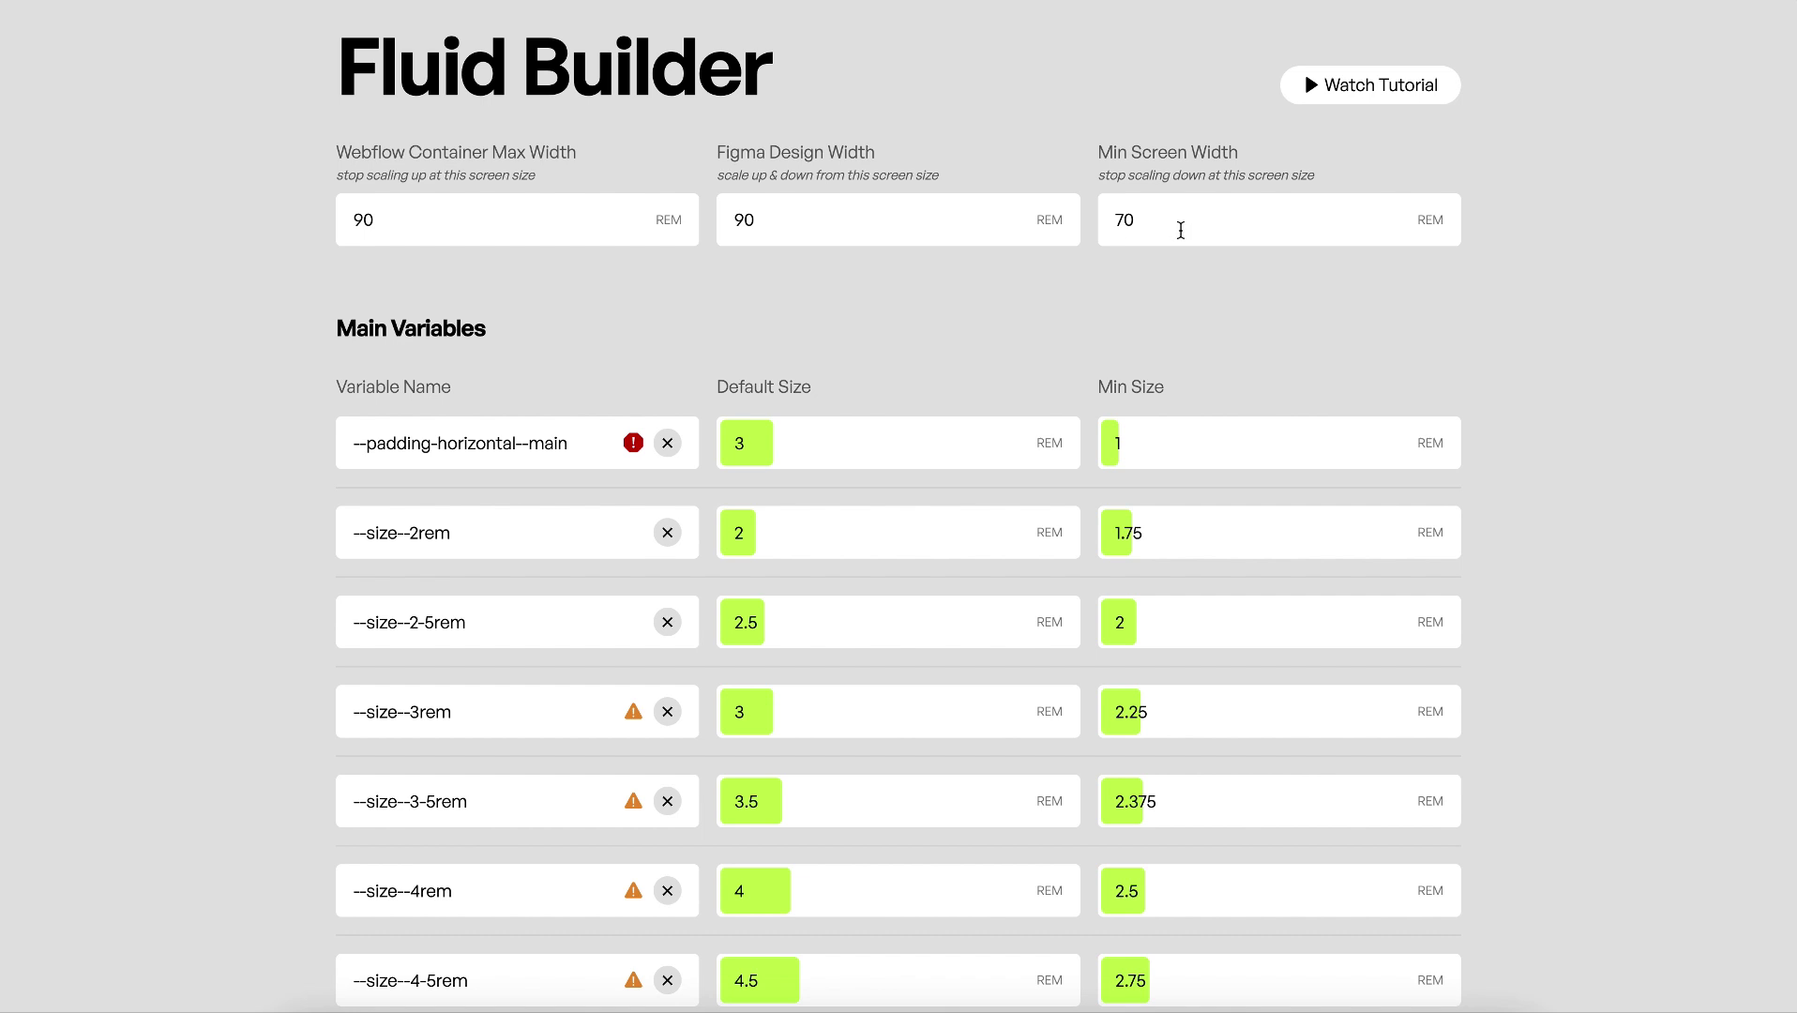
double_click(1180, 230)
text(20)
scroll(751, 456, down, 3)
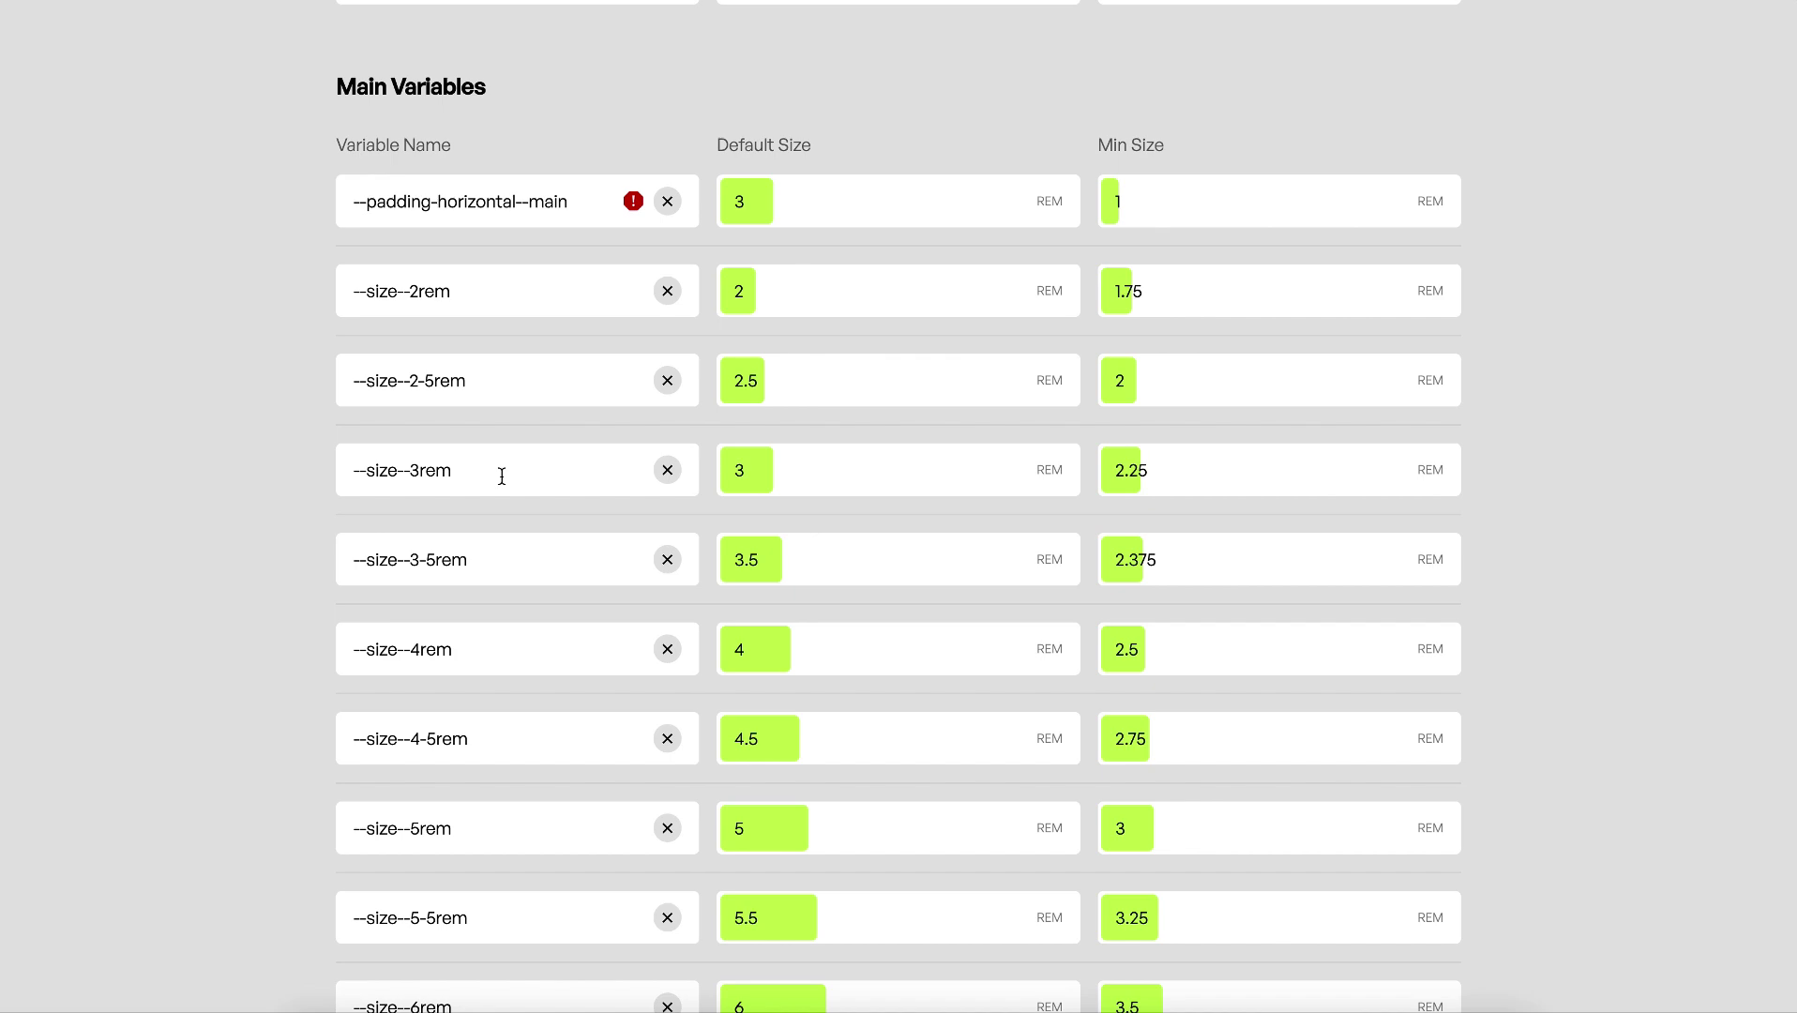
scroll(1560, 372, up, 5)
scroll(1559, 372, down, 20)
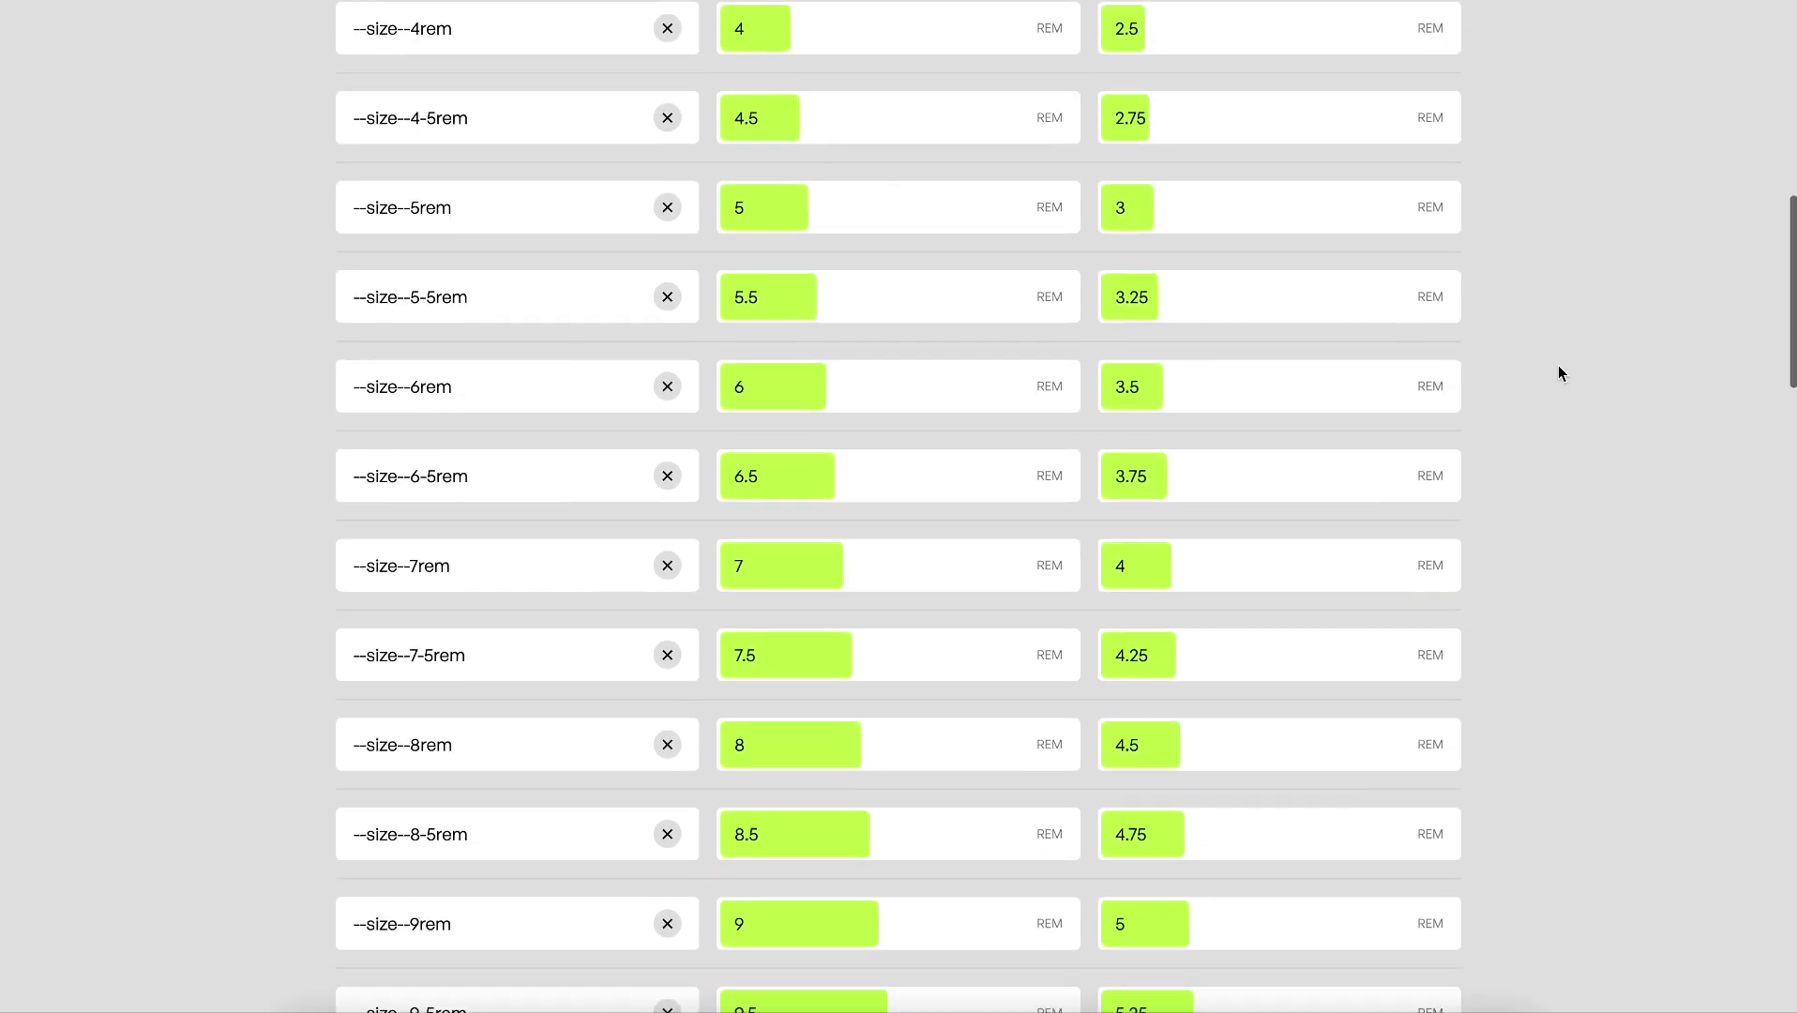
scroll(1558, 373, down, 8)
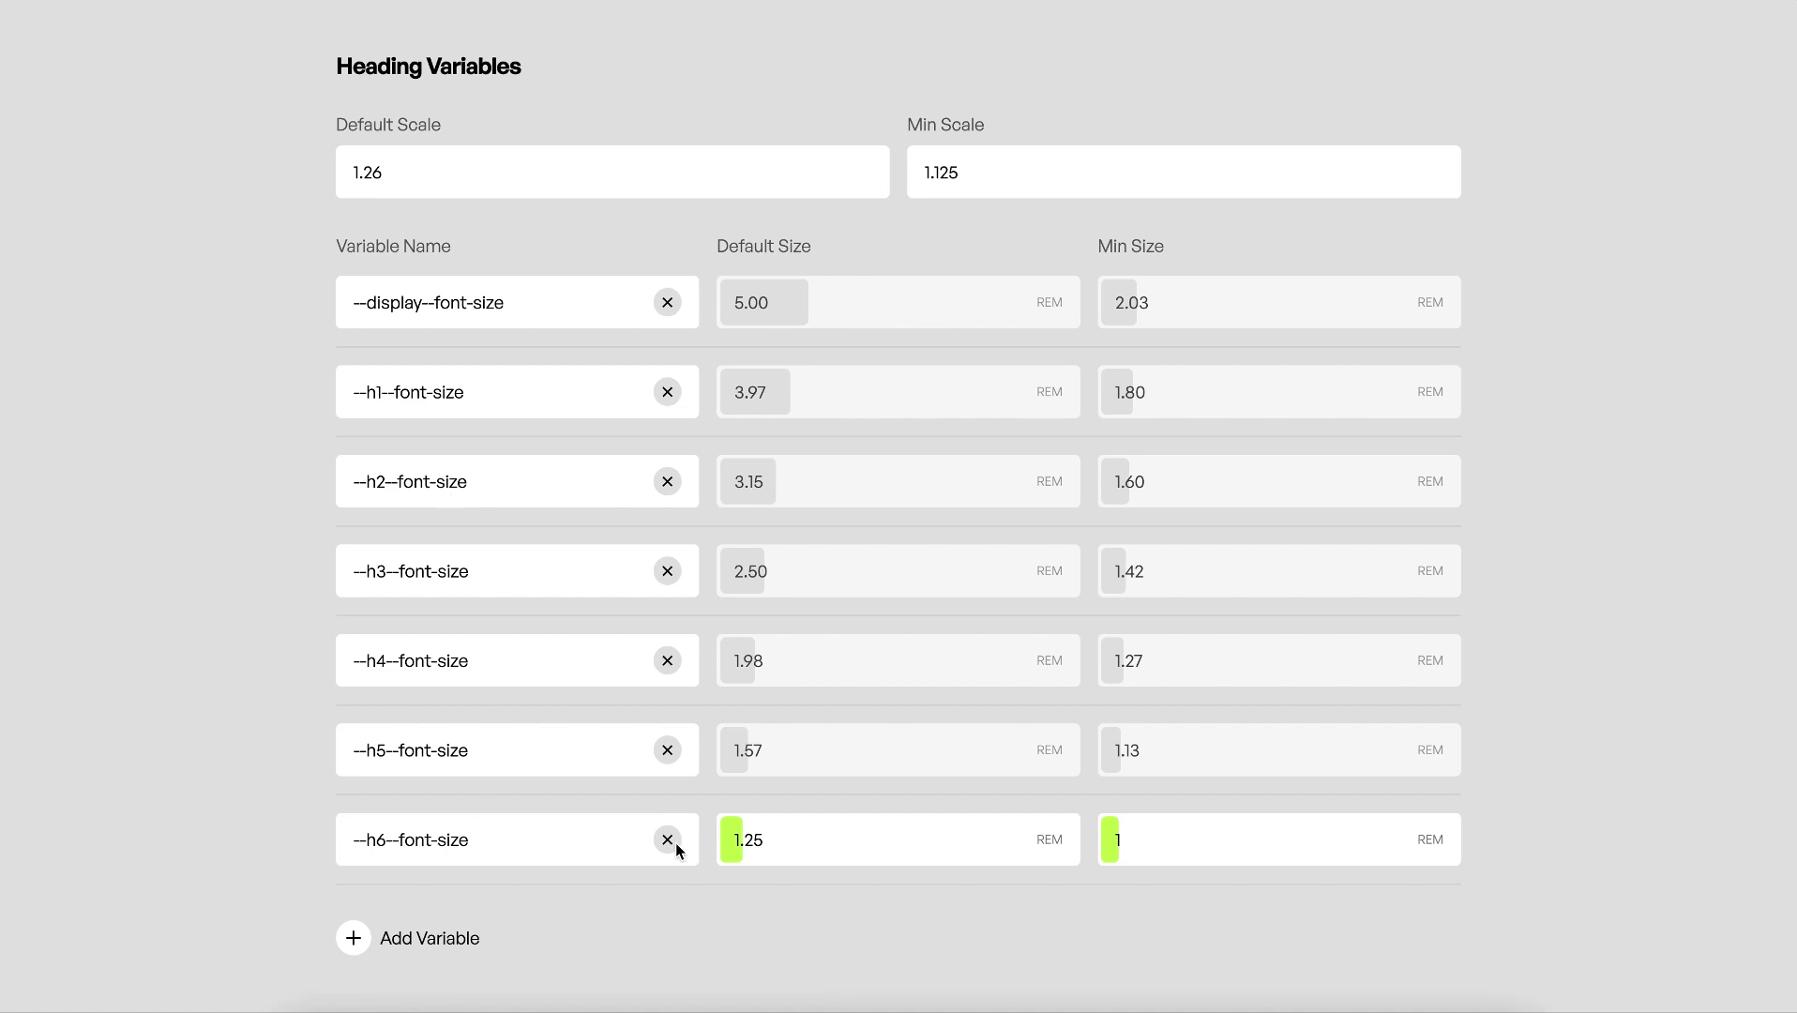
Step: Keep the h6 default size at 1.25 and set the h6 minimum size to 1.25 REM
key(Up)
key(Up)
key(Up)
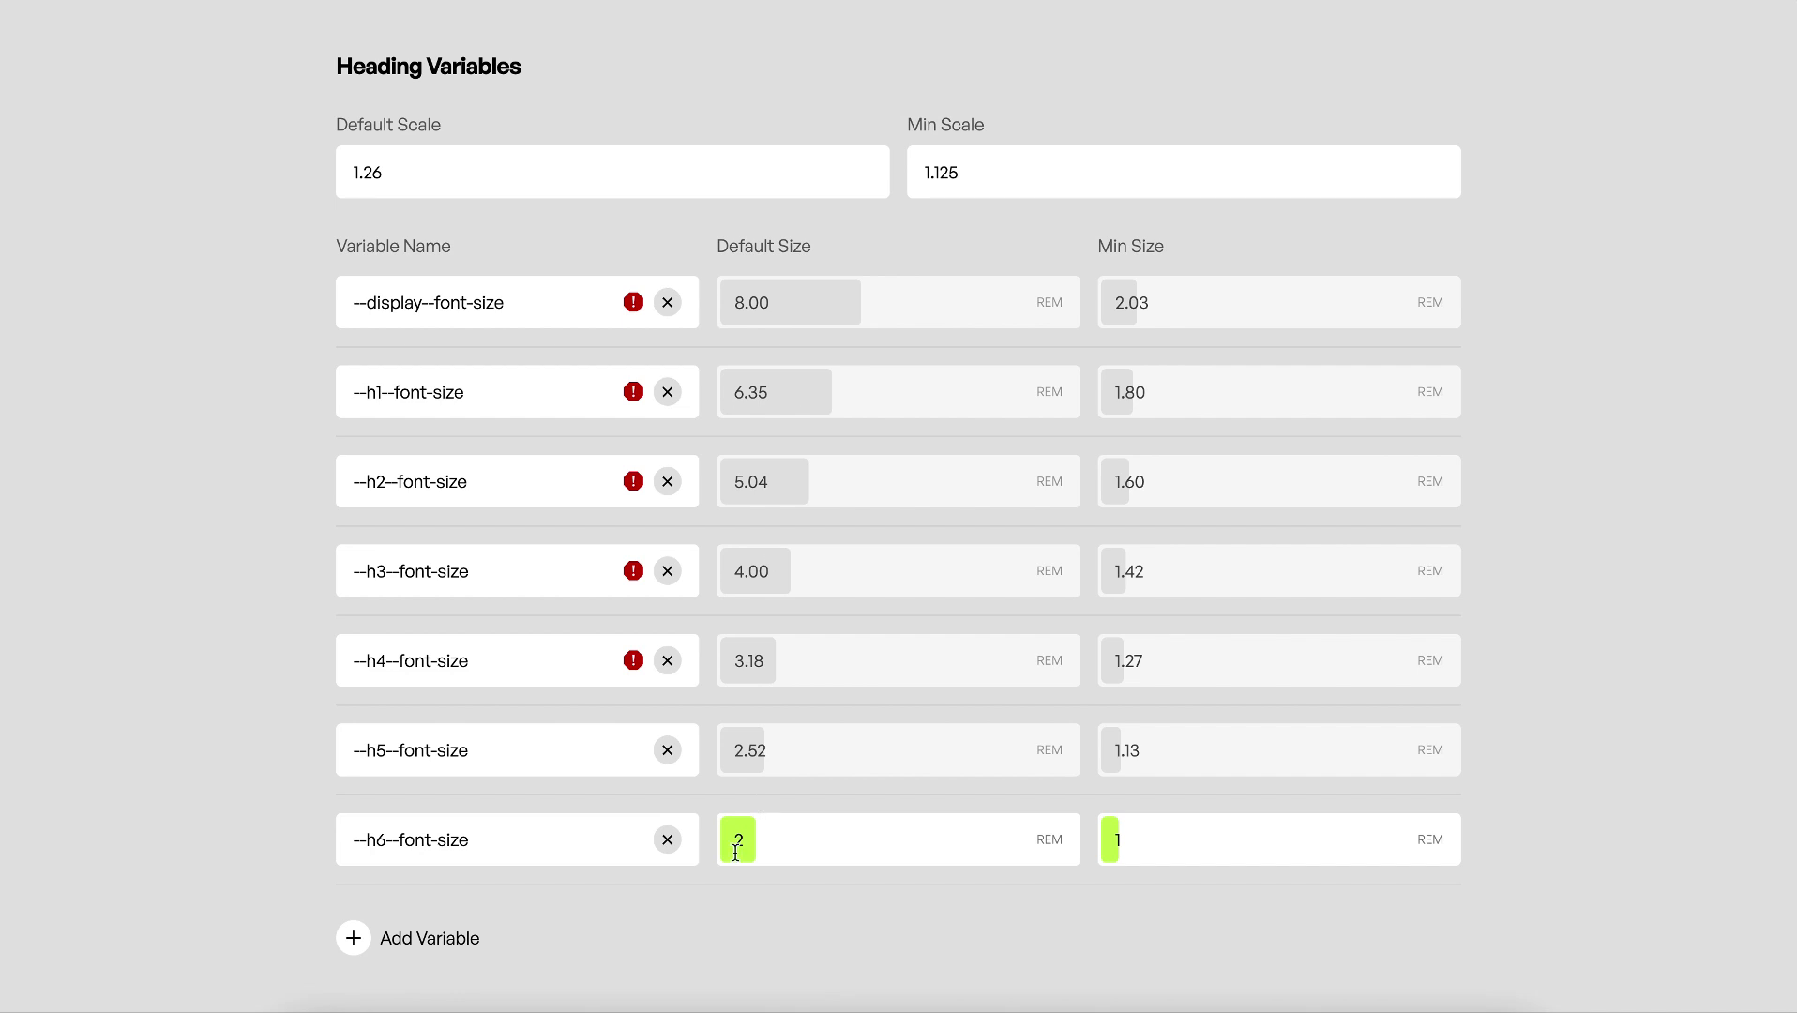
key(Down)
key(Down)
key(Down)
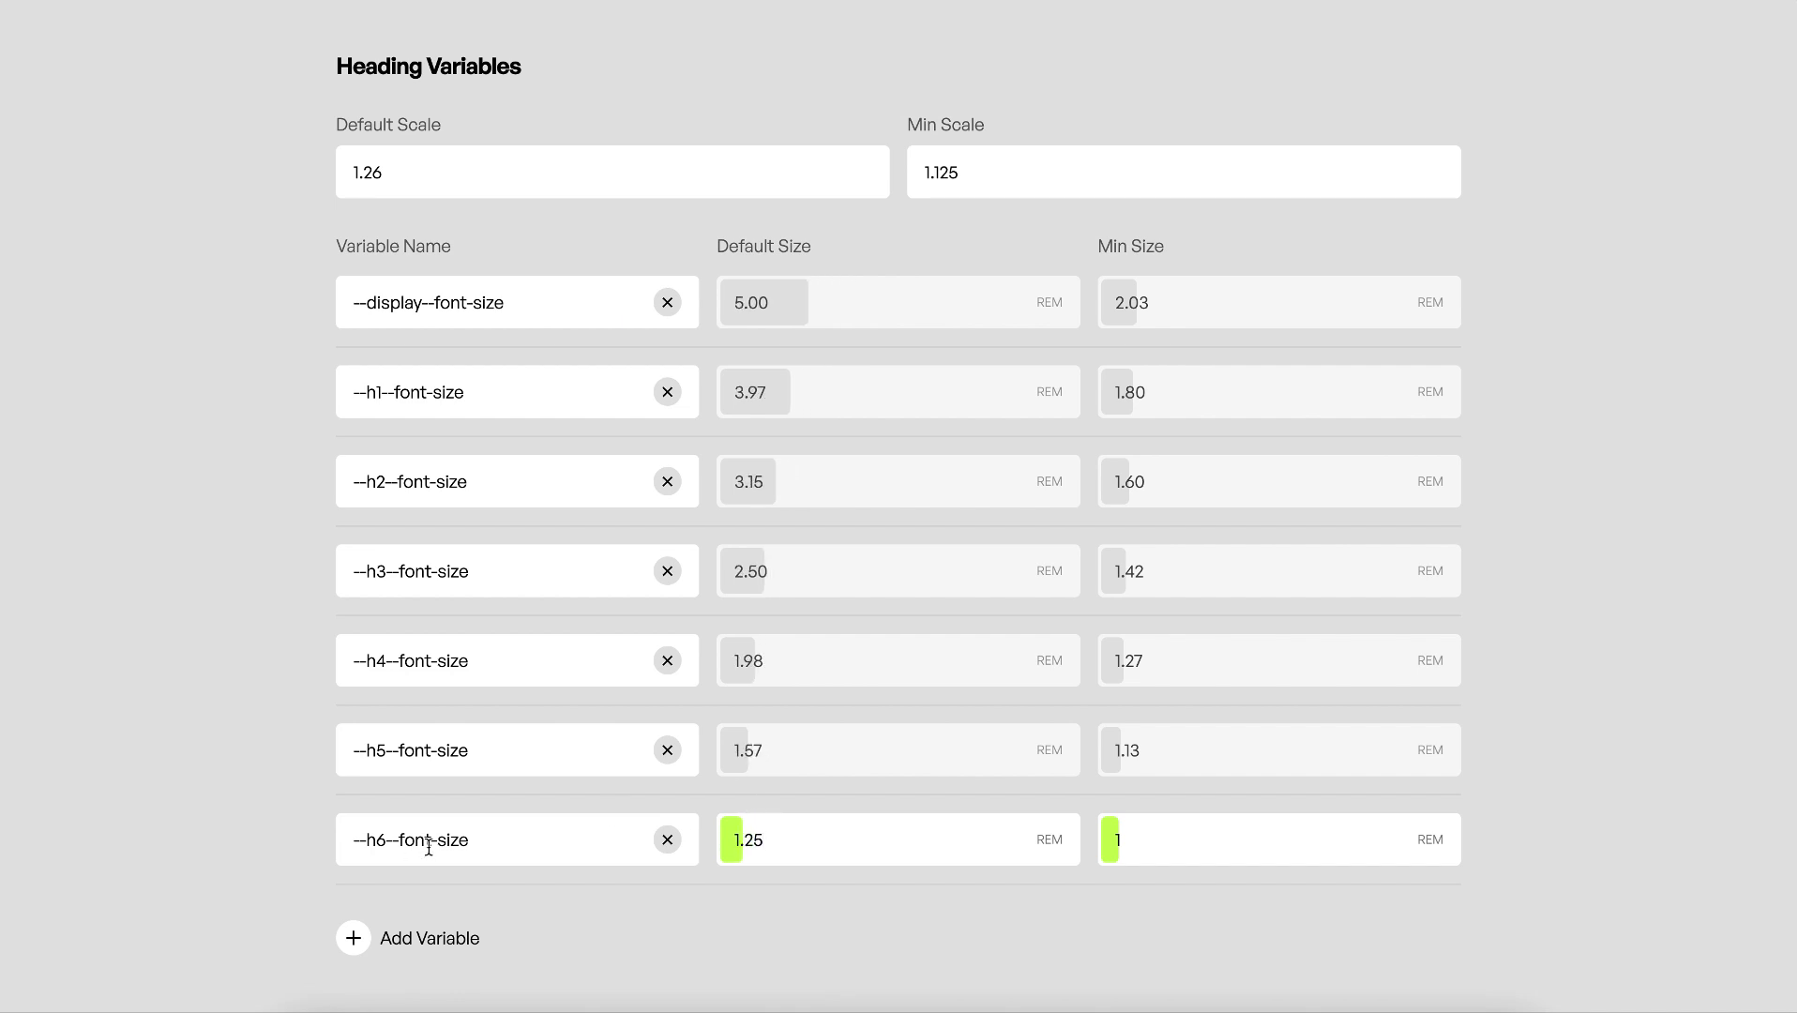
click(1145, 841)
text(.25)
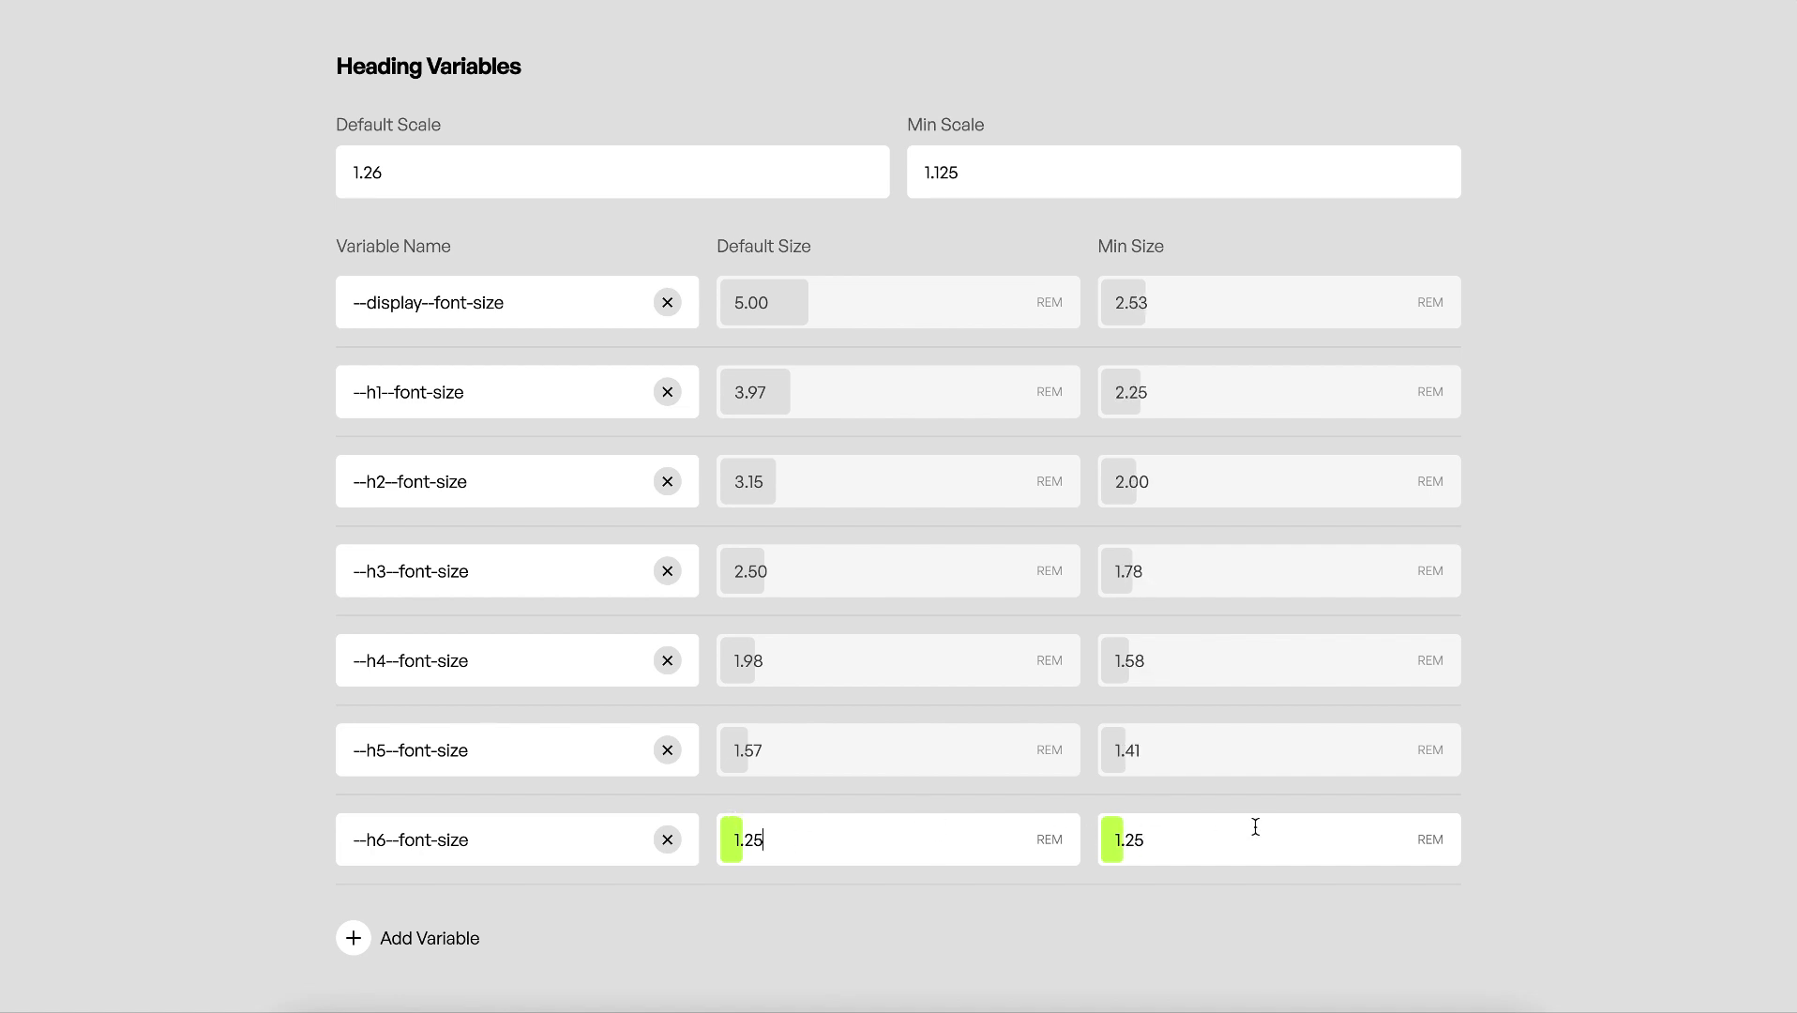
click(1138, 823)
Step: Try several heading Default Scale ratios before settling on 1.3
click(415, 163)
key(BackSpace)
key(BackSpace)
text(16)
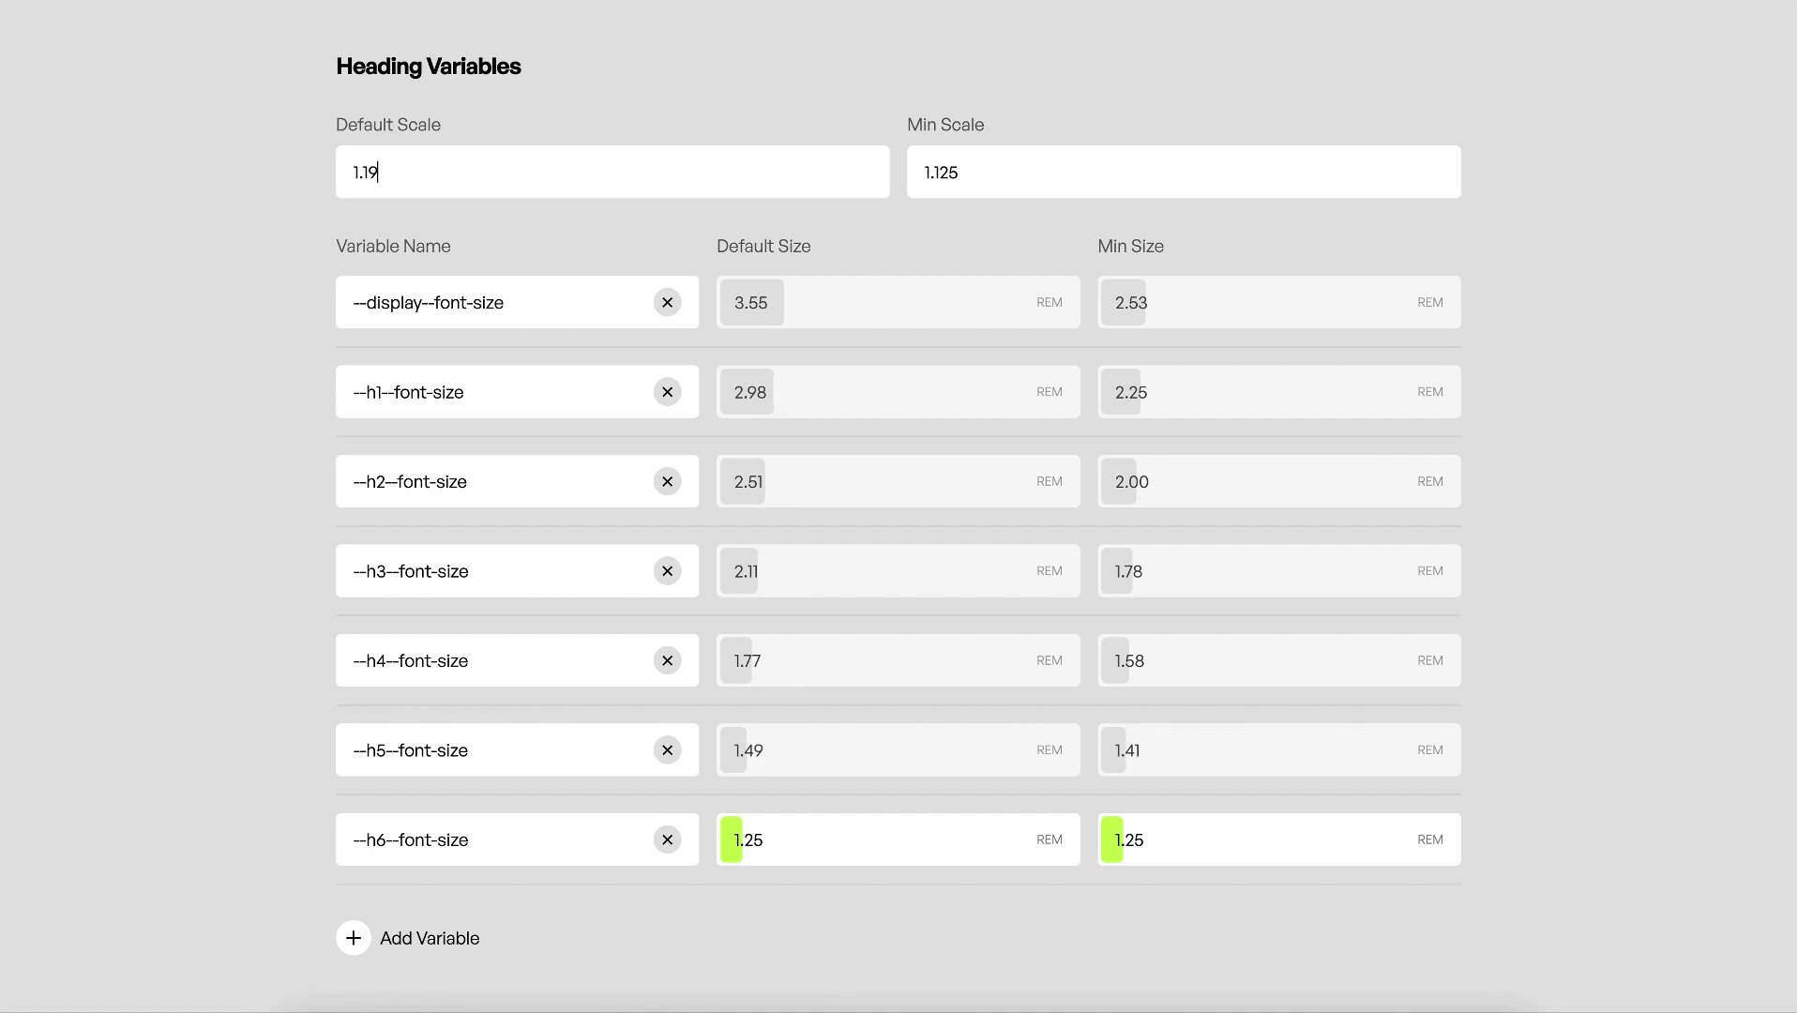
key(BackSpace)
text(5)
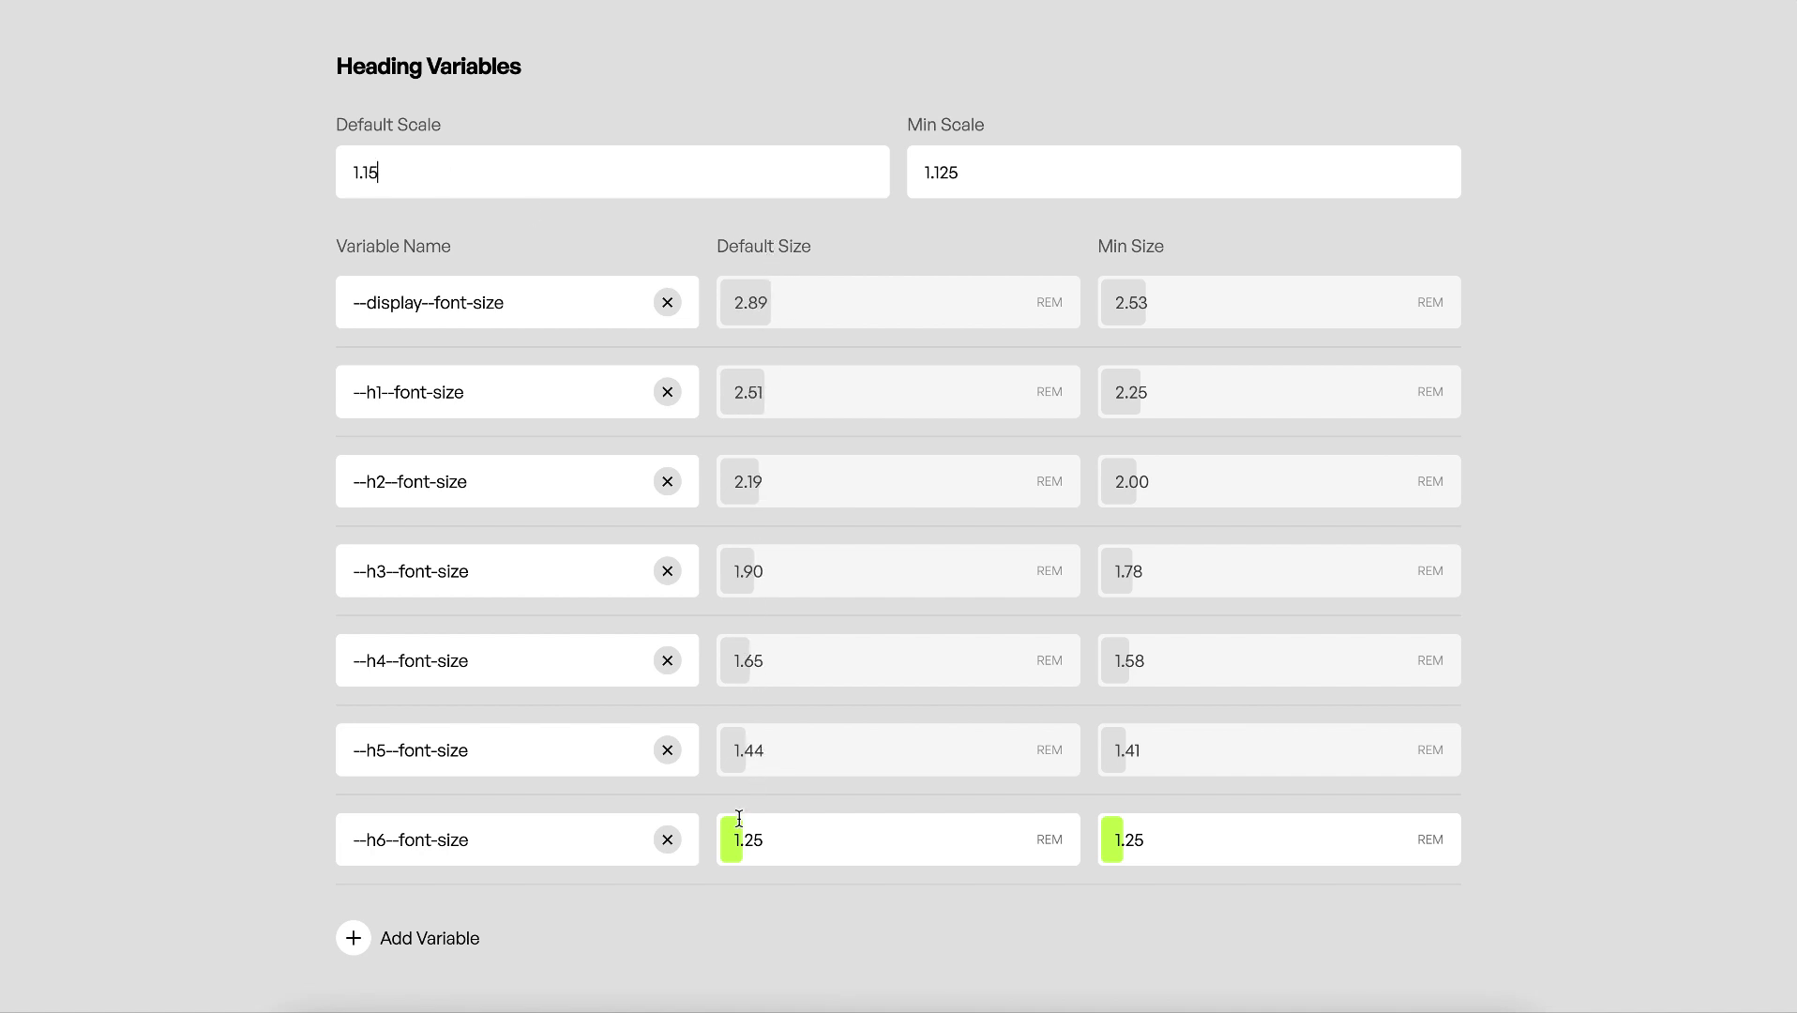
key(BackSpace)
key(BackSpace)
text(23)
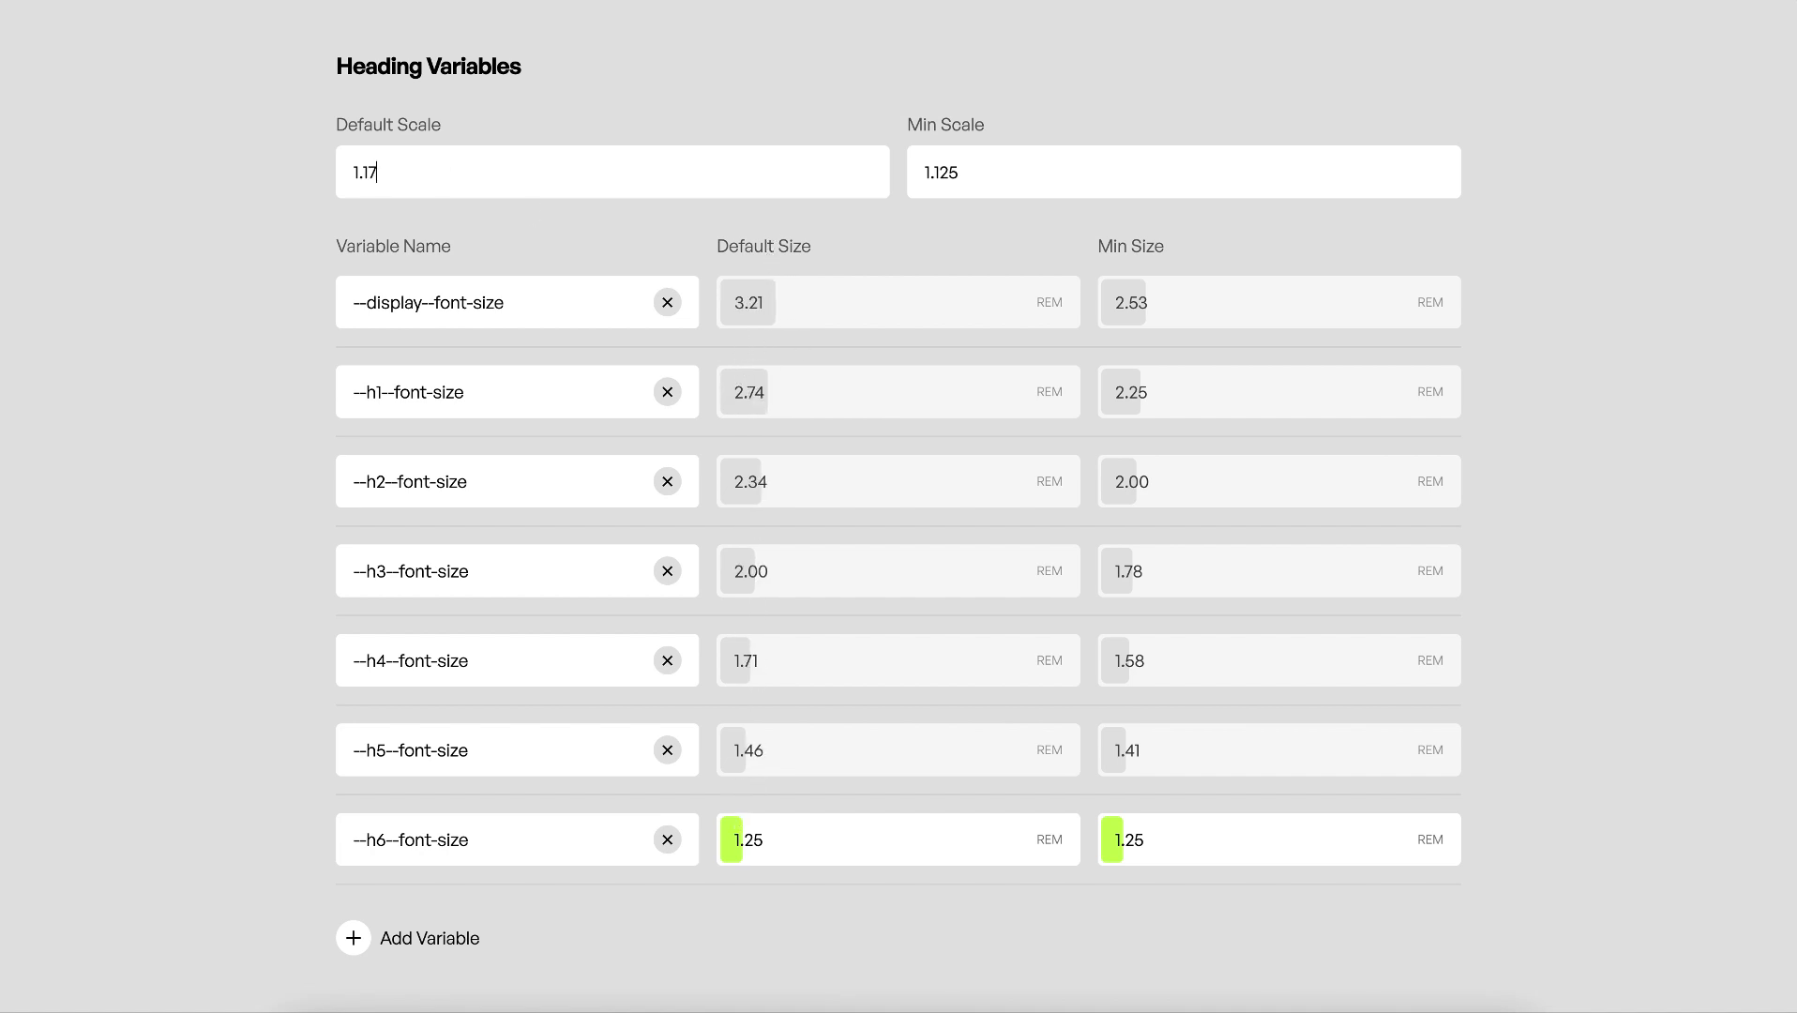
key(BackSpace)
text(6)
key(BackSpace)
key(BackSpace)
text(34)
key(BackSpace)
text(5)
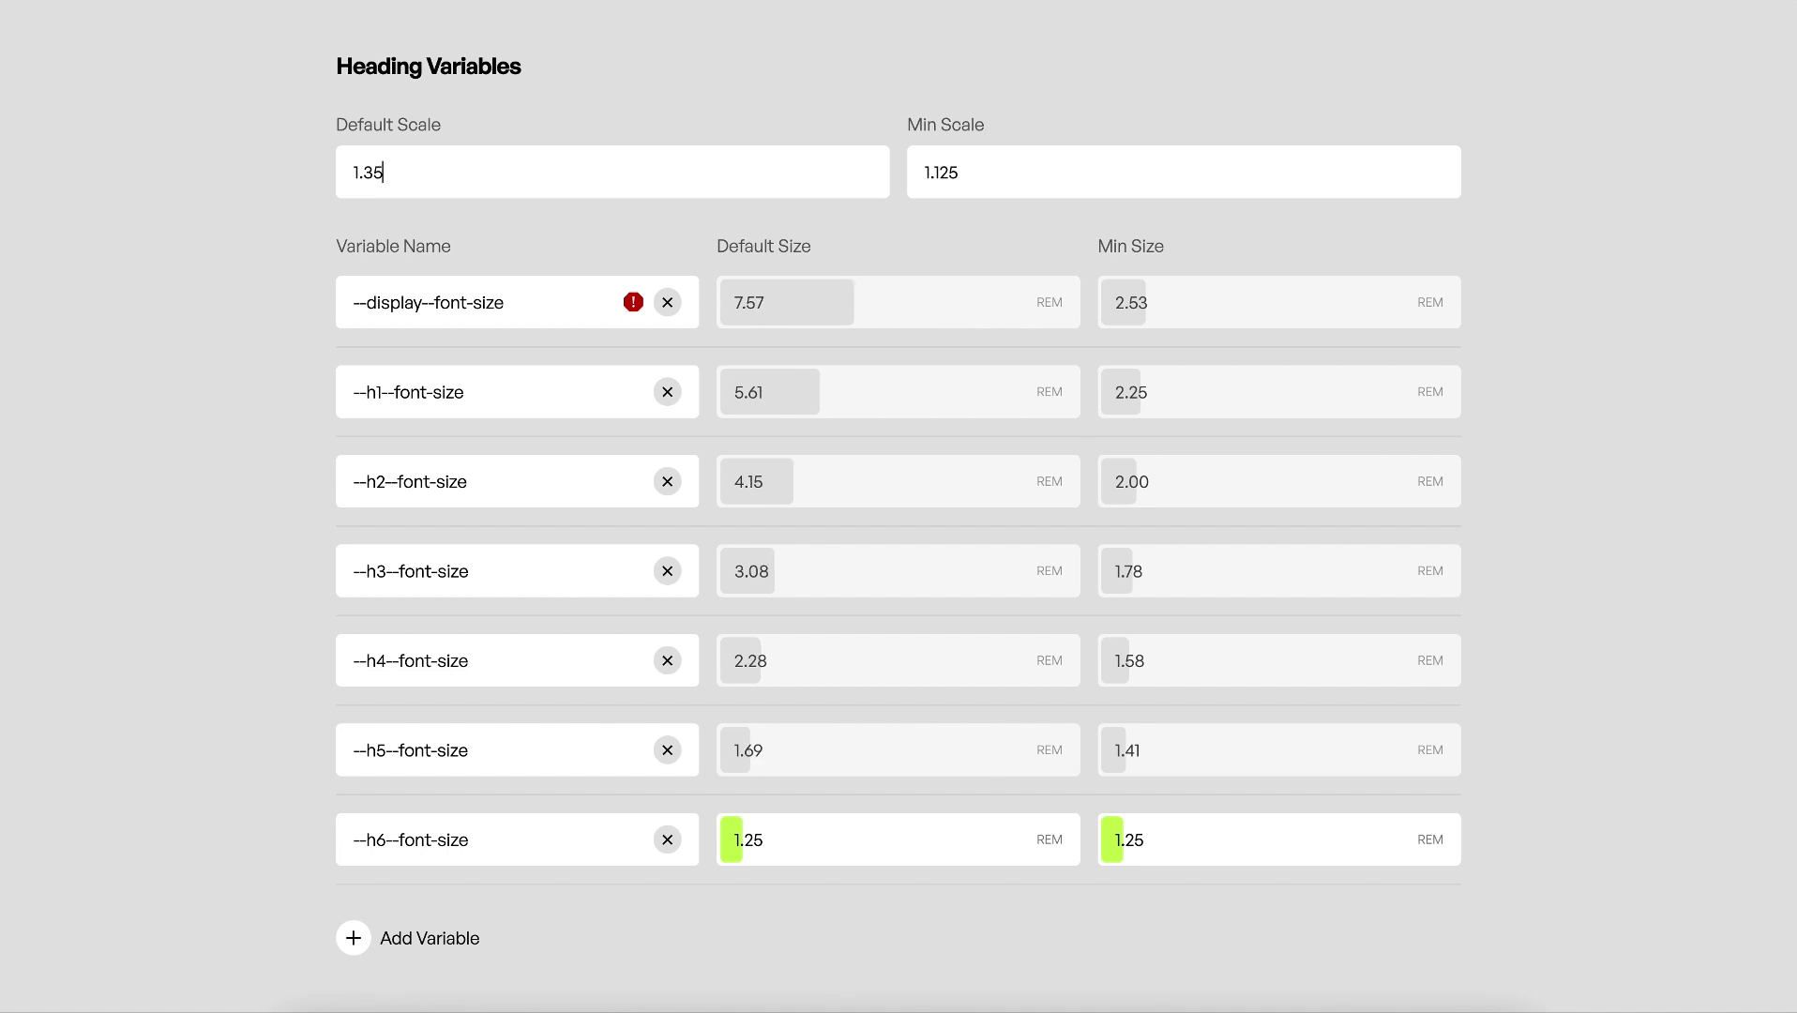
key(BackSpace)
text(4)
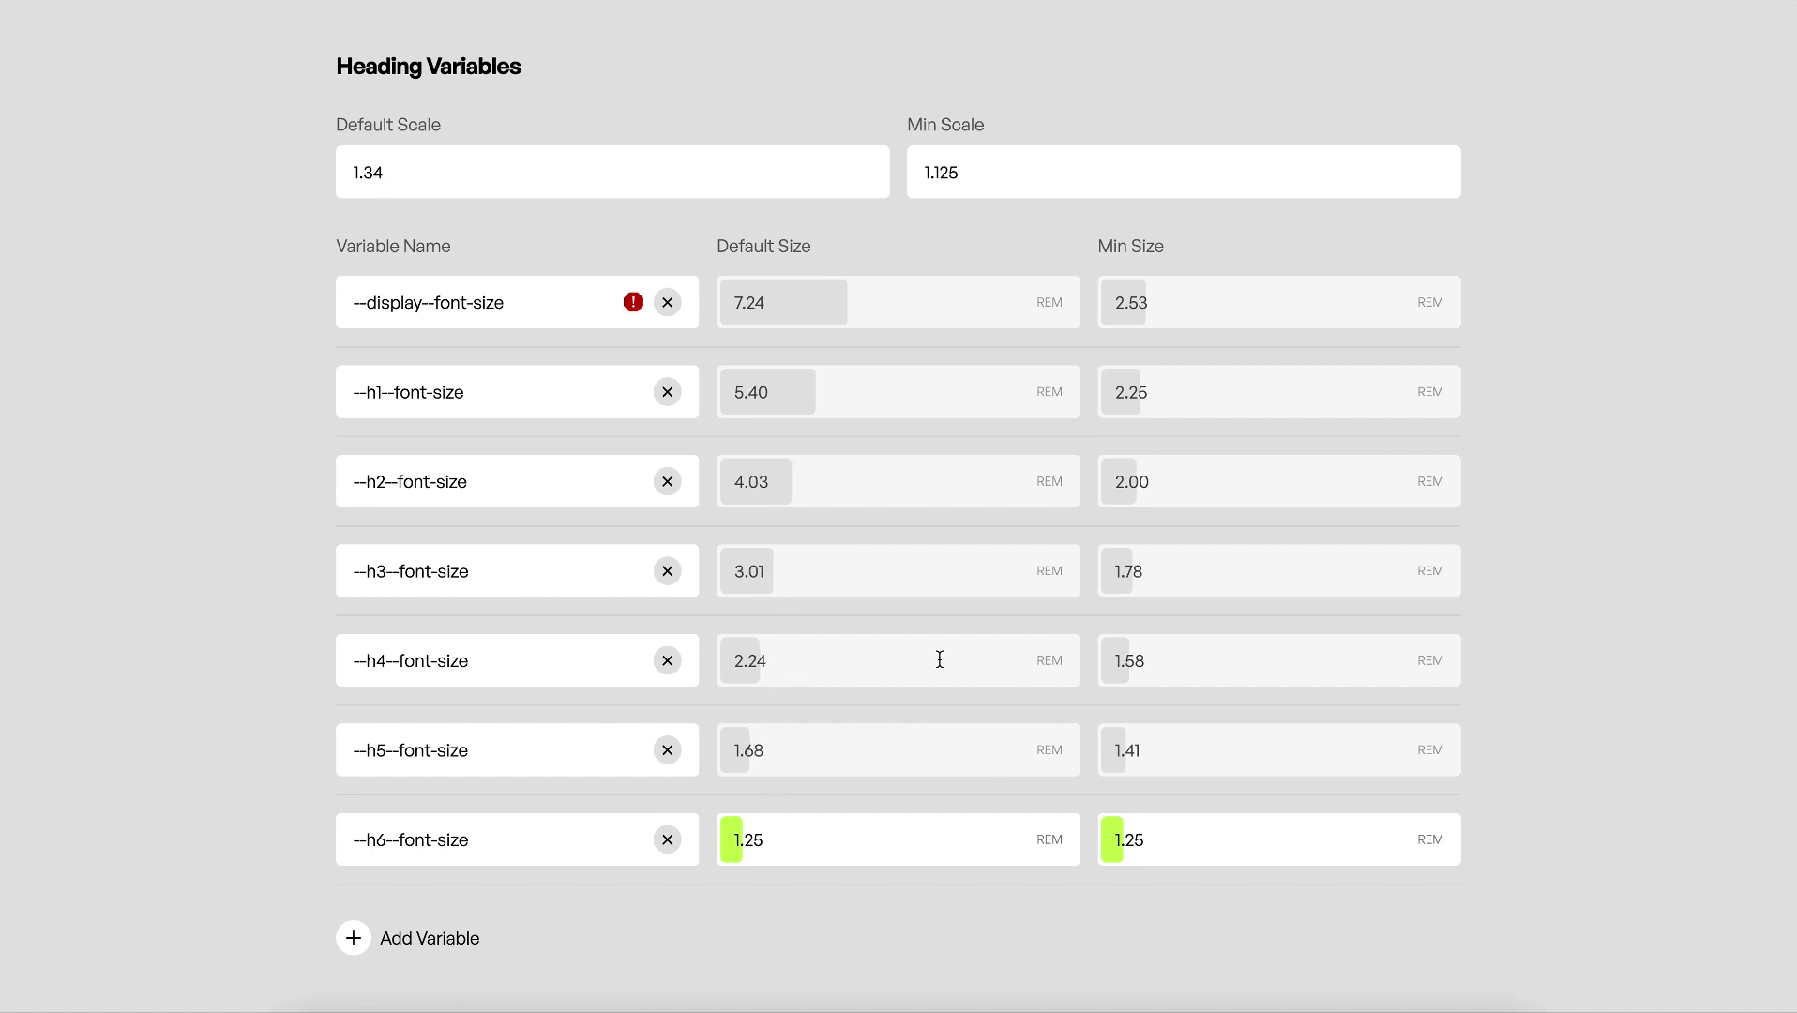
key(BackSpace)
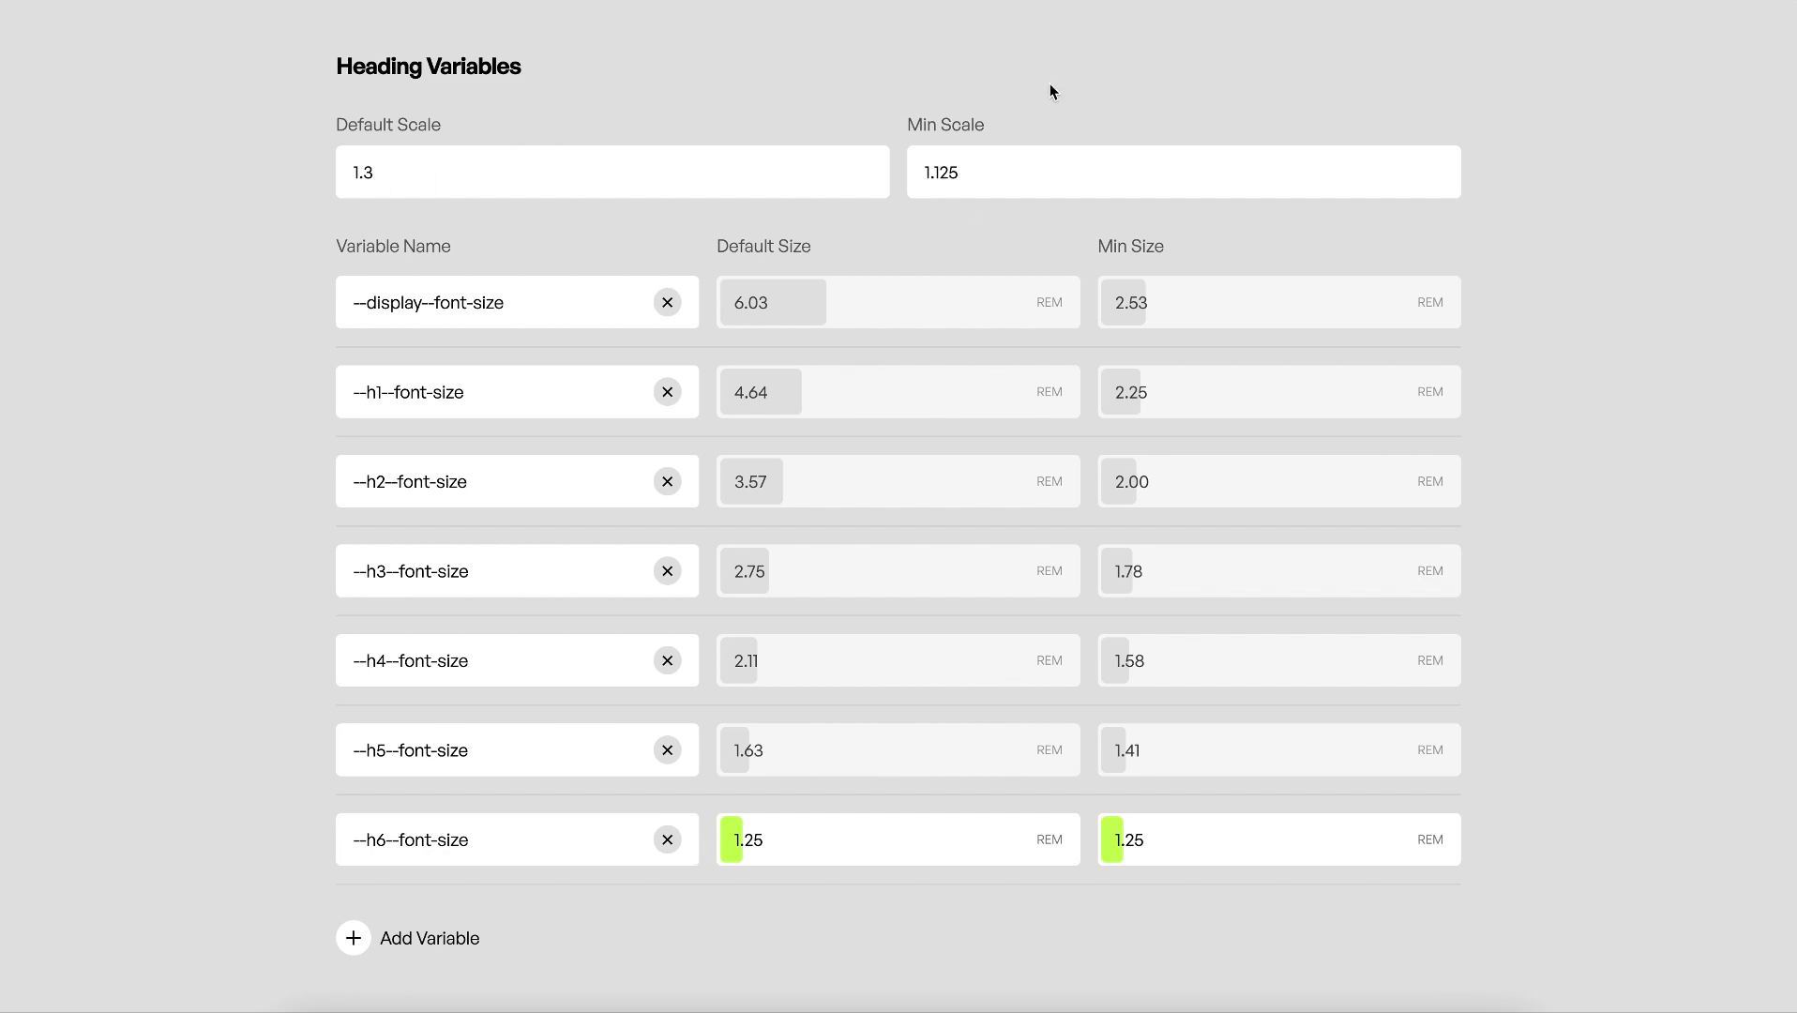
Step: Change the heading Min Scale from 1.125 to 1.12
click(992, 166)
key(BackSpace)
key(BackSpace)
text(1)
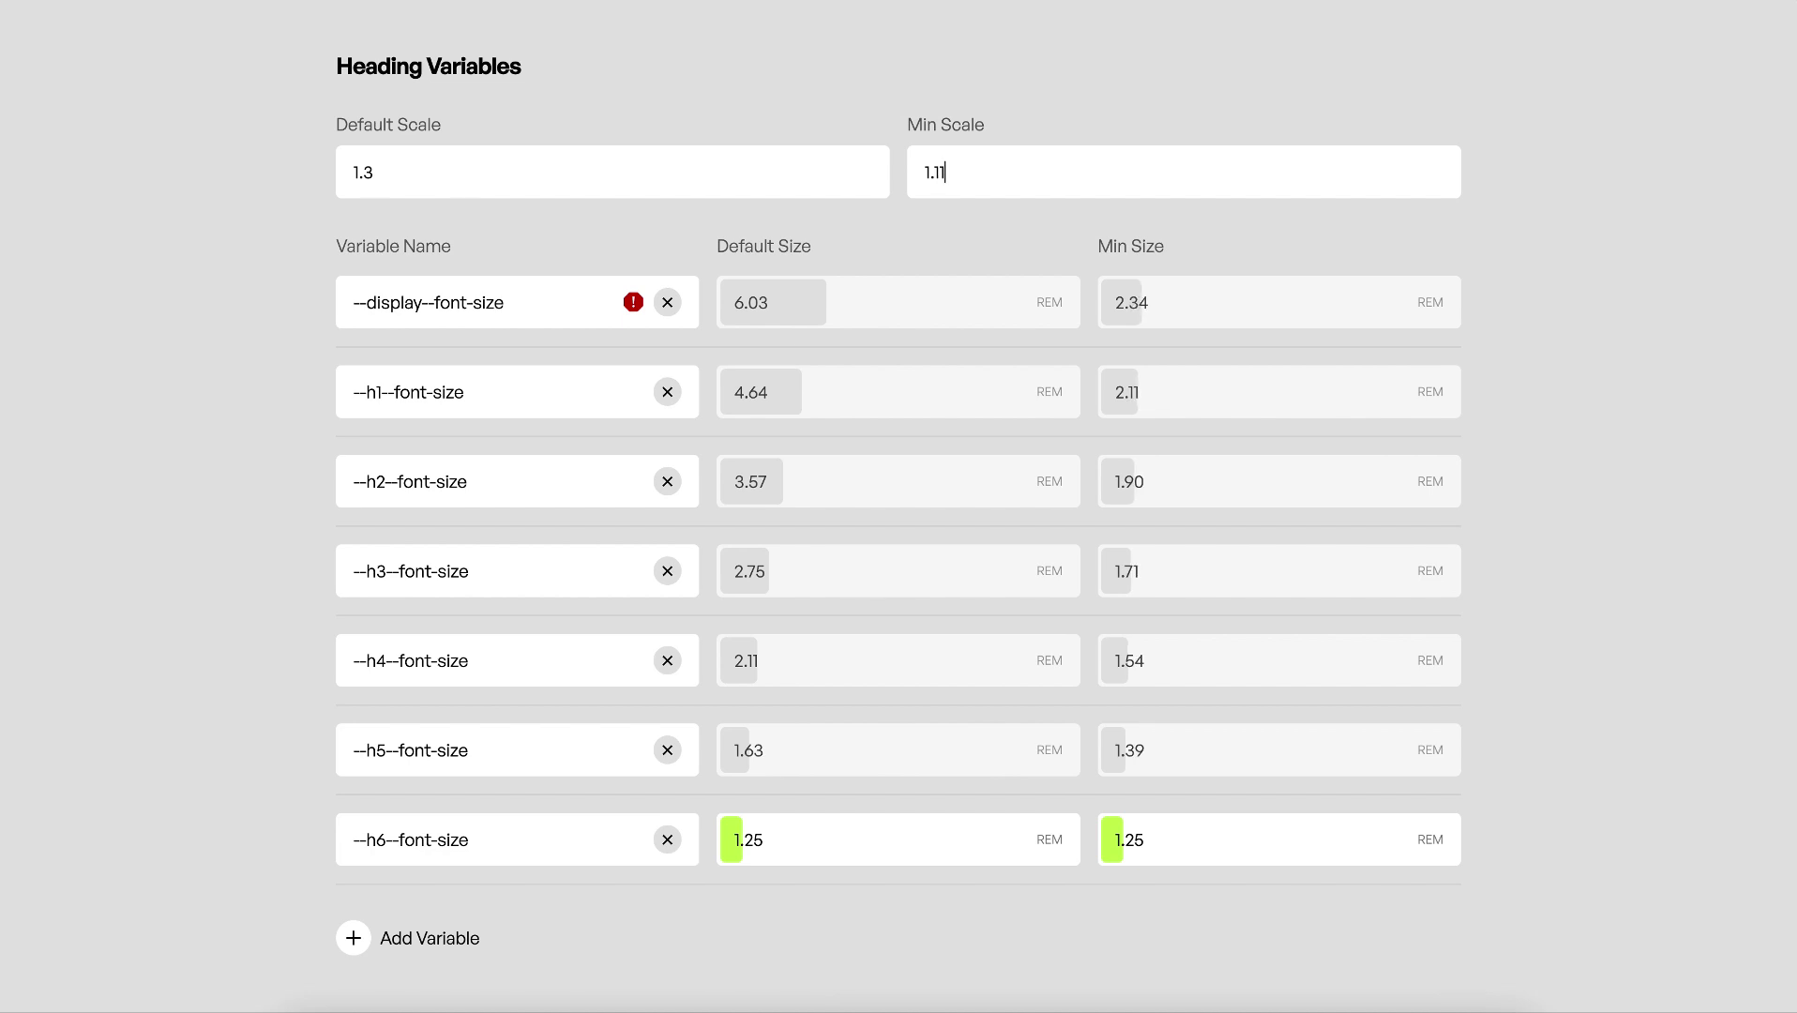
key(BackSpace)
text(2)
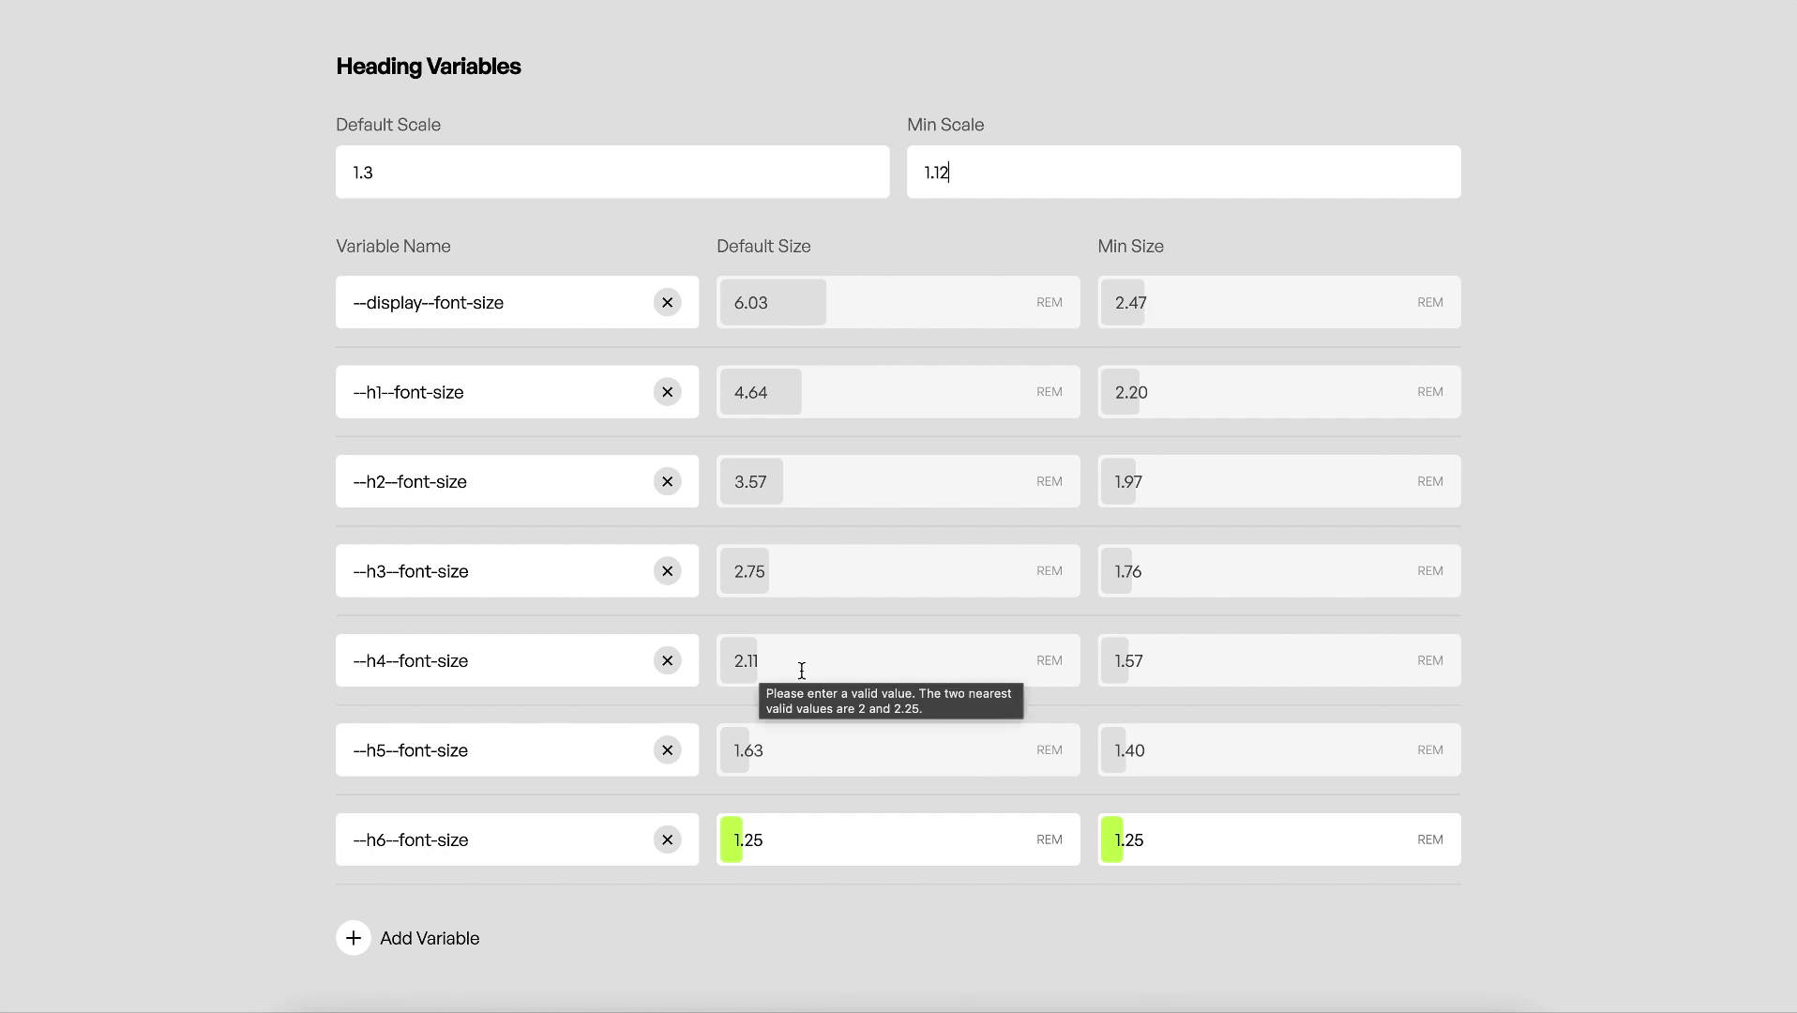
scroll(802, 670, down, 1)
click(431, 857)
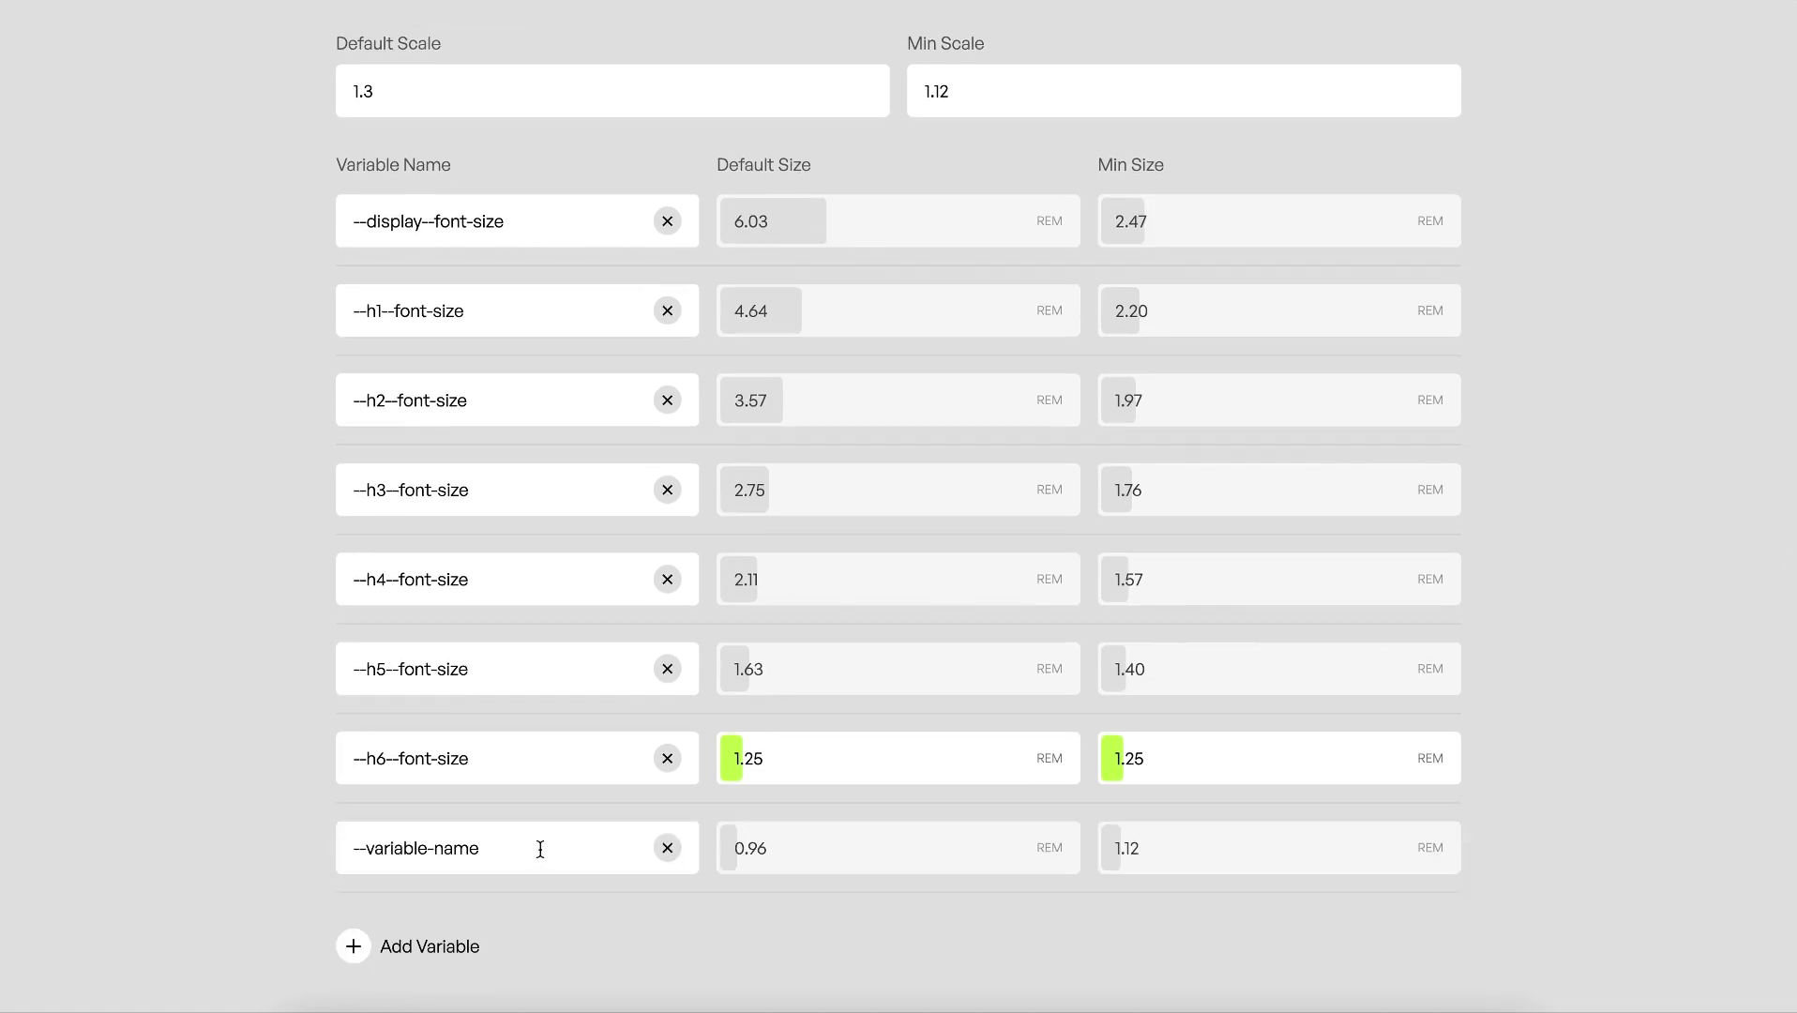
drag(541, 849, 374, 855)
text(display-large--font-si)
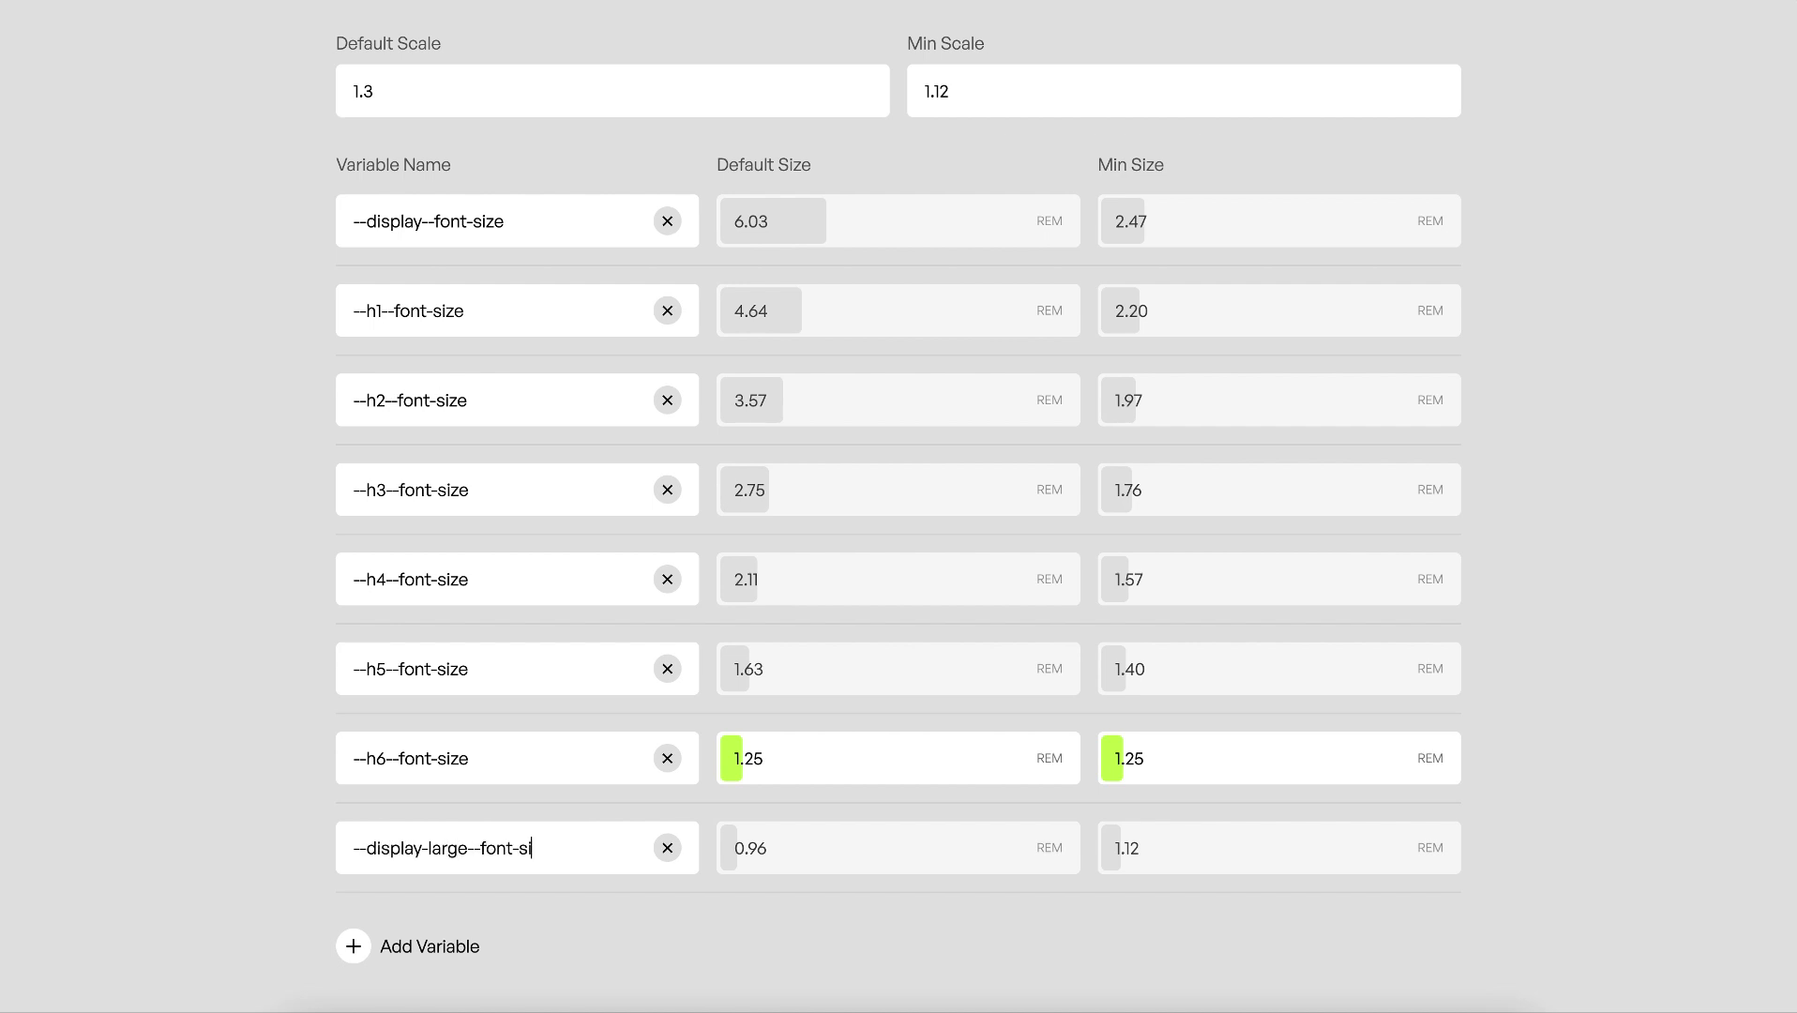
text(ze)
drag(734, 809, 831, 188)
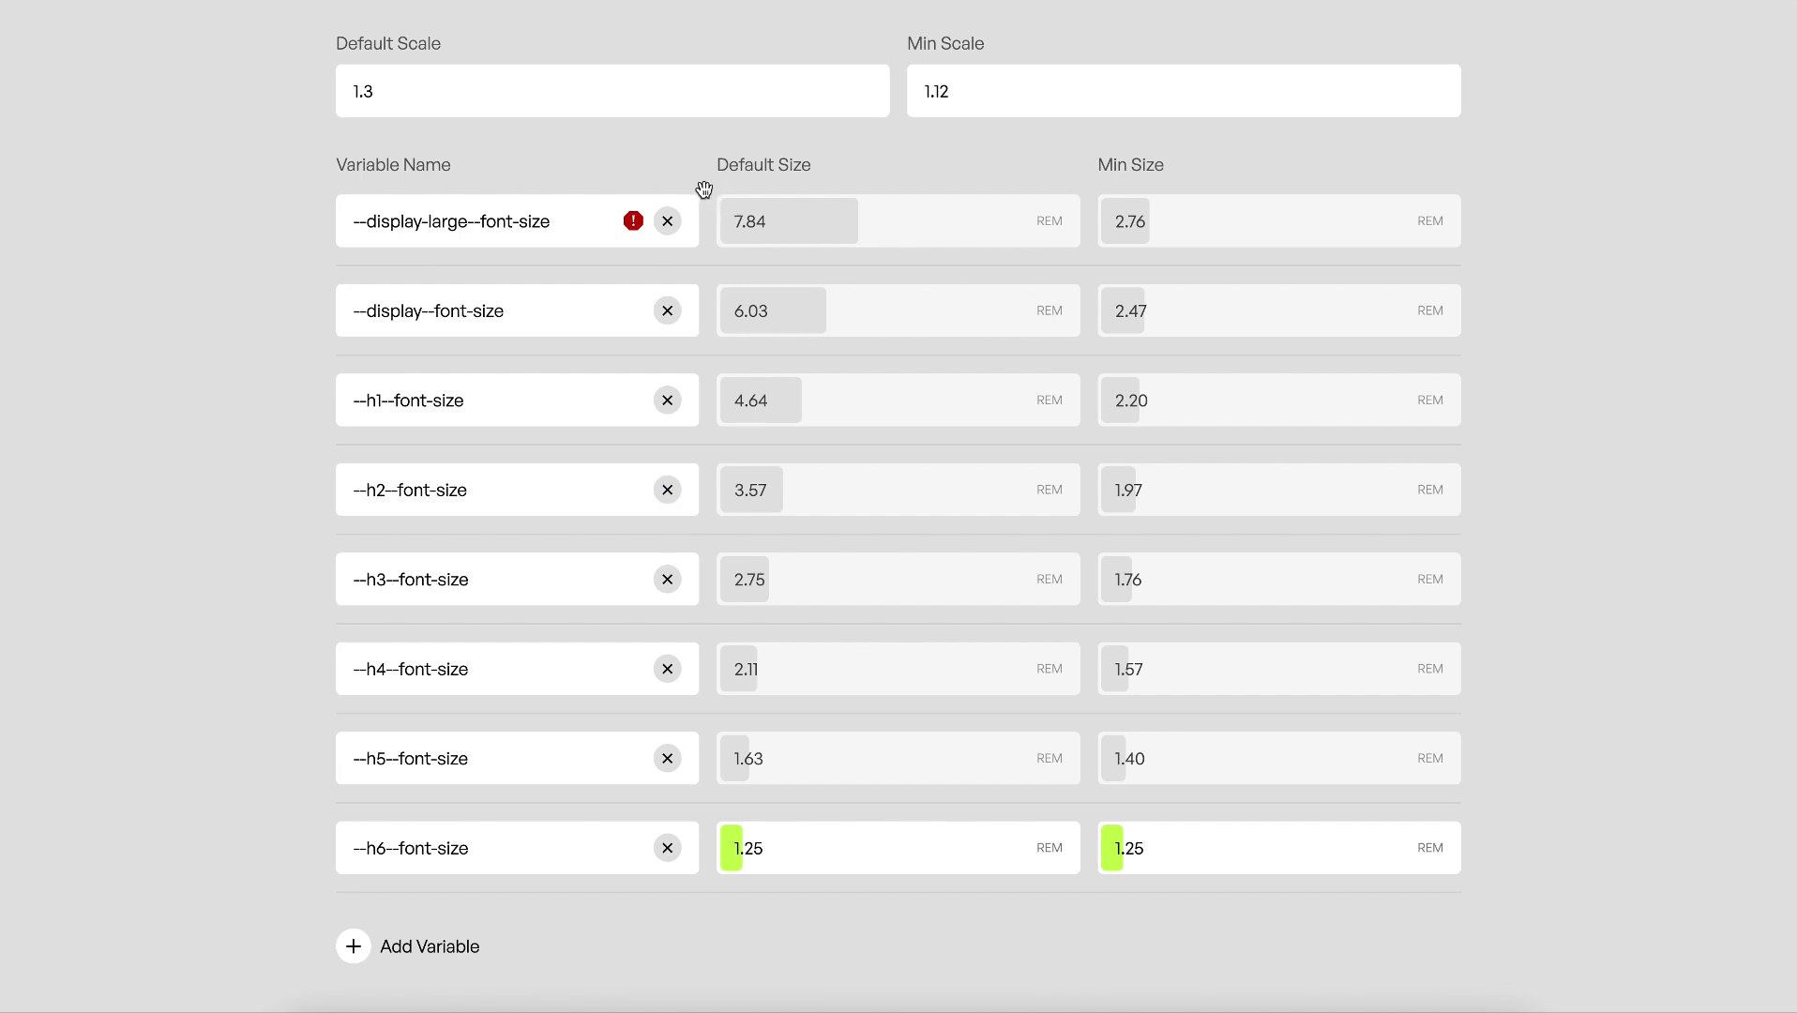
click(668, 223)
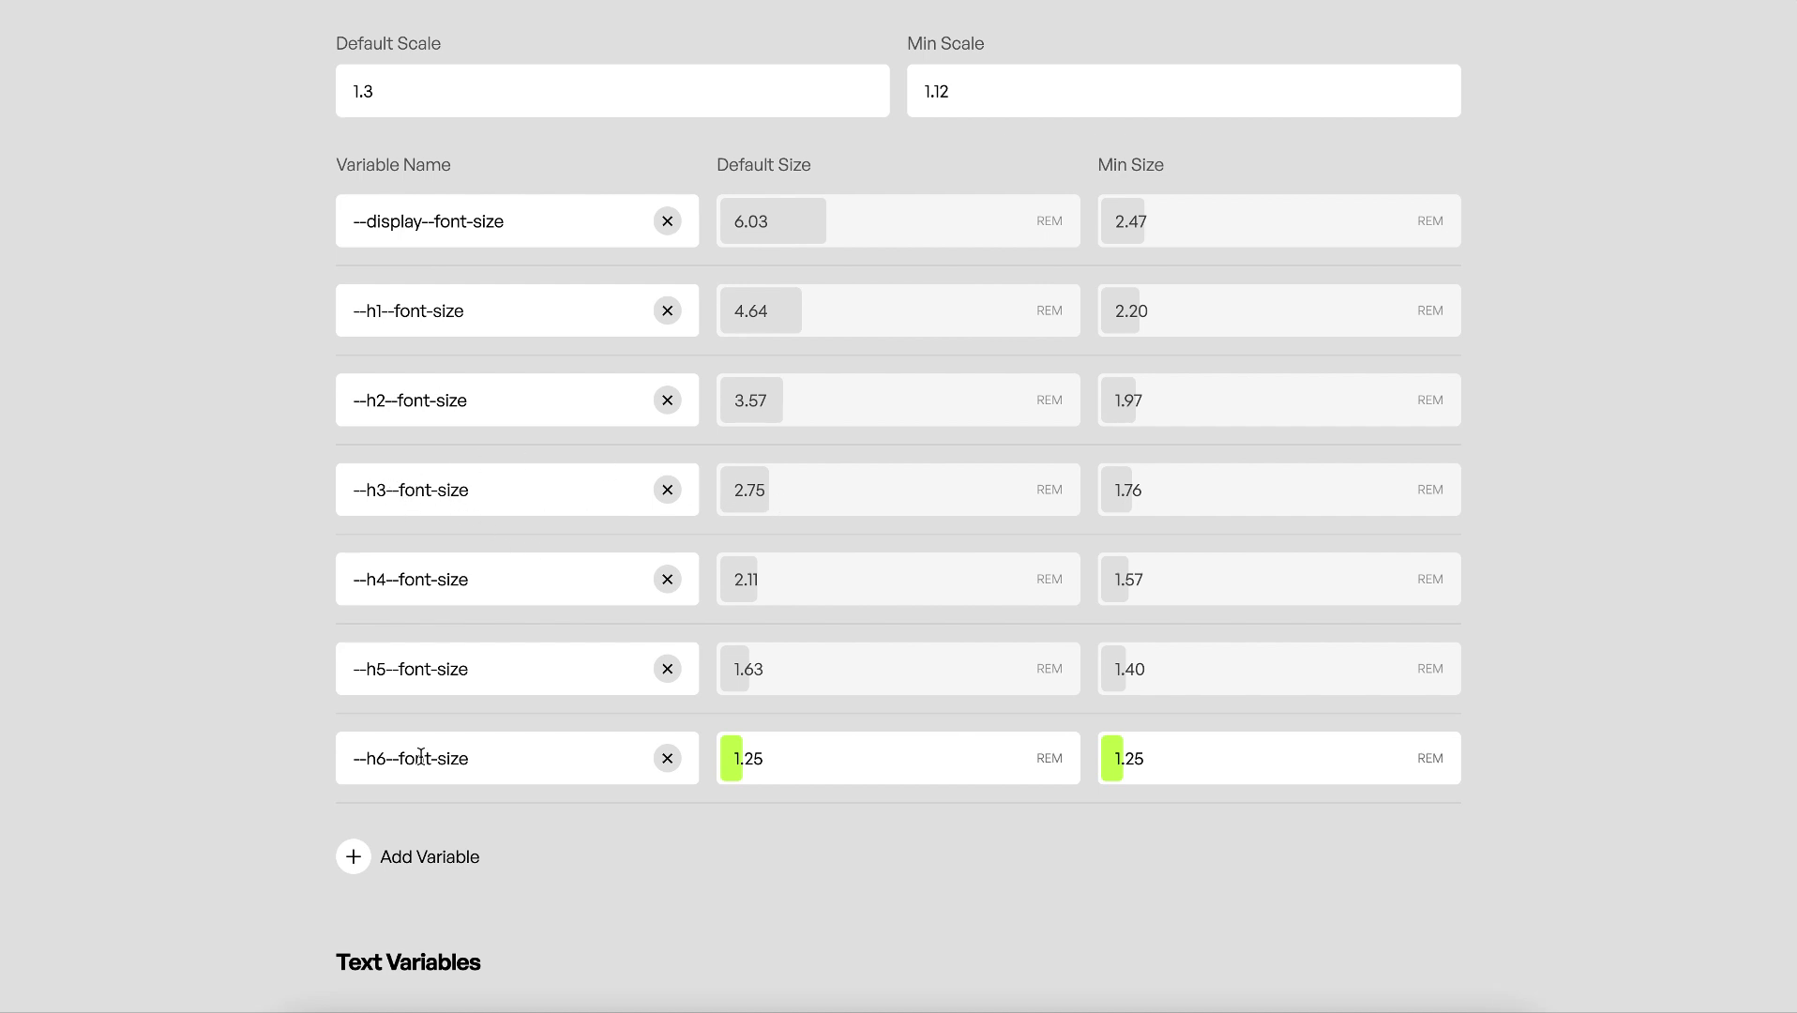
double_click(774, 482)
text(3)
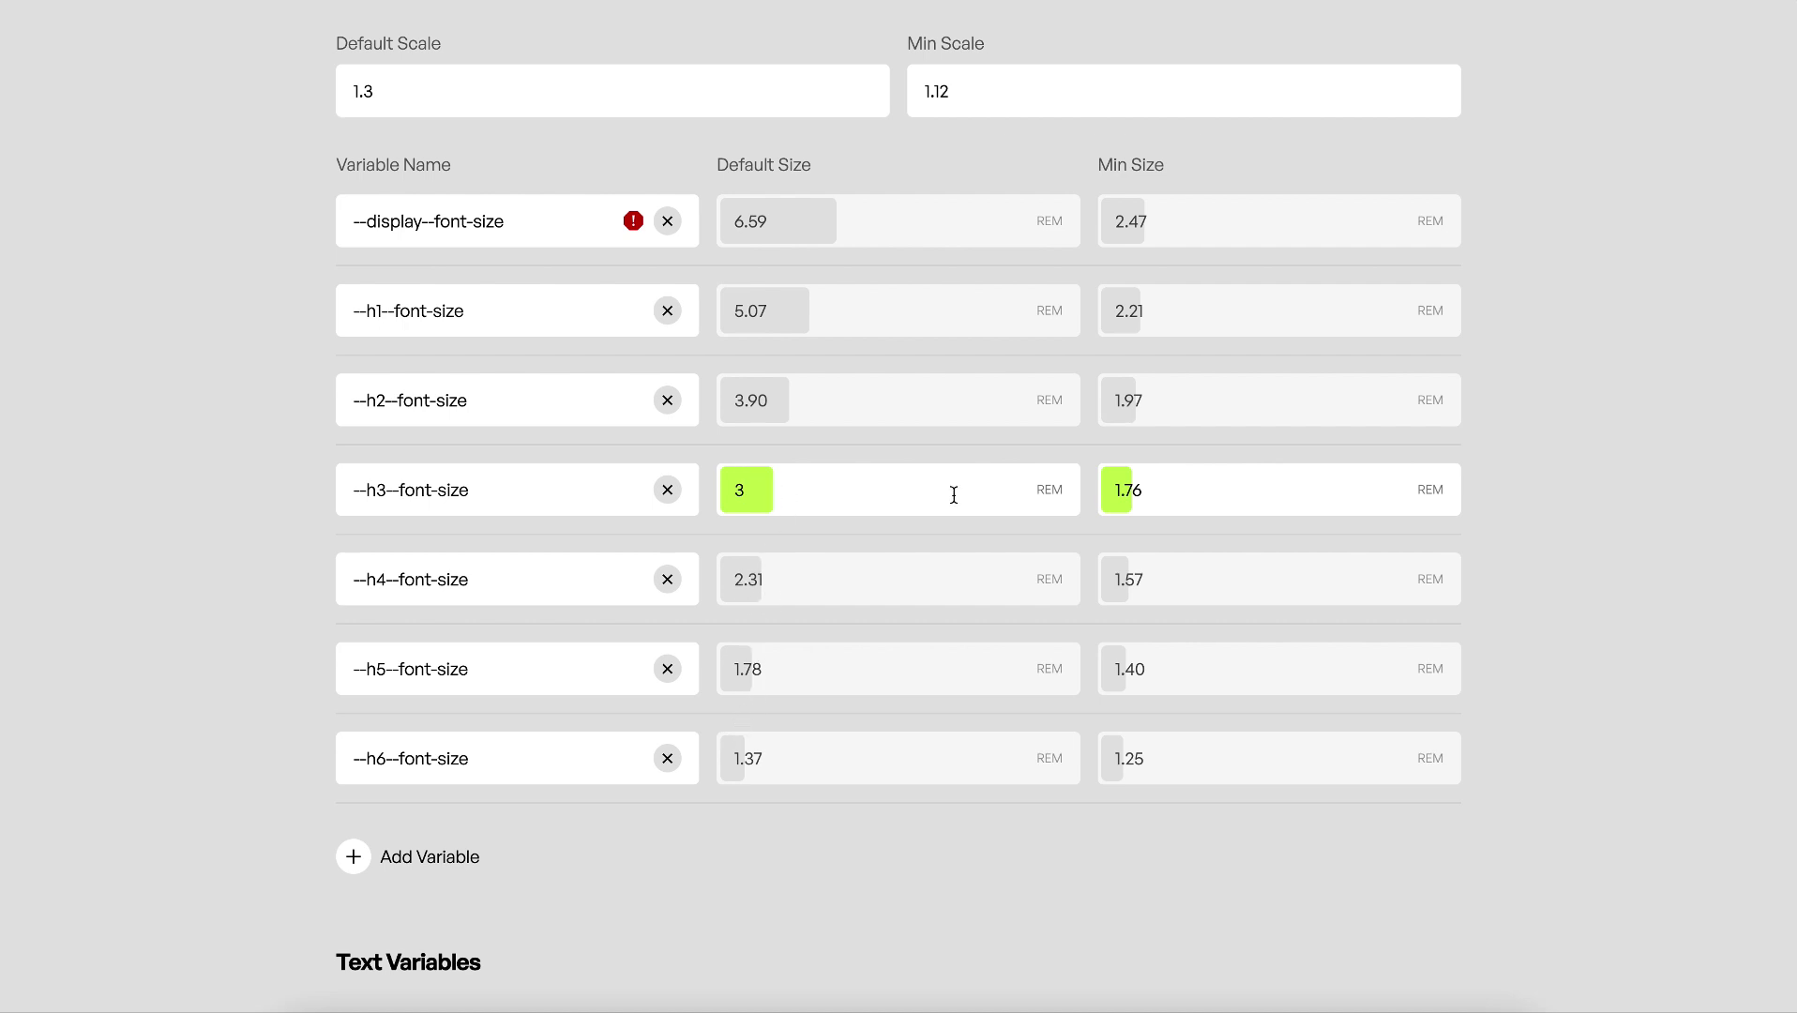
key(ctrl+a)
text(3)
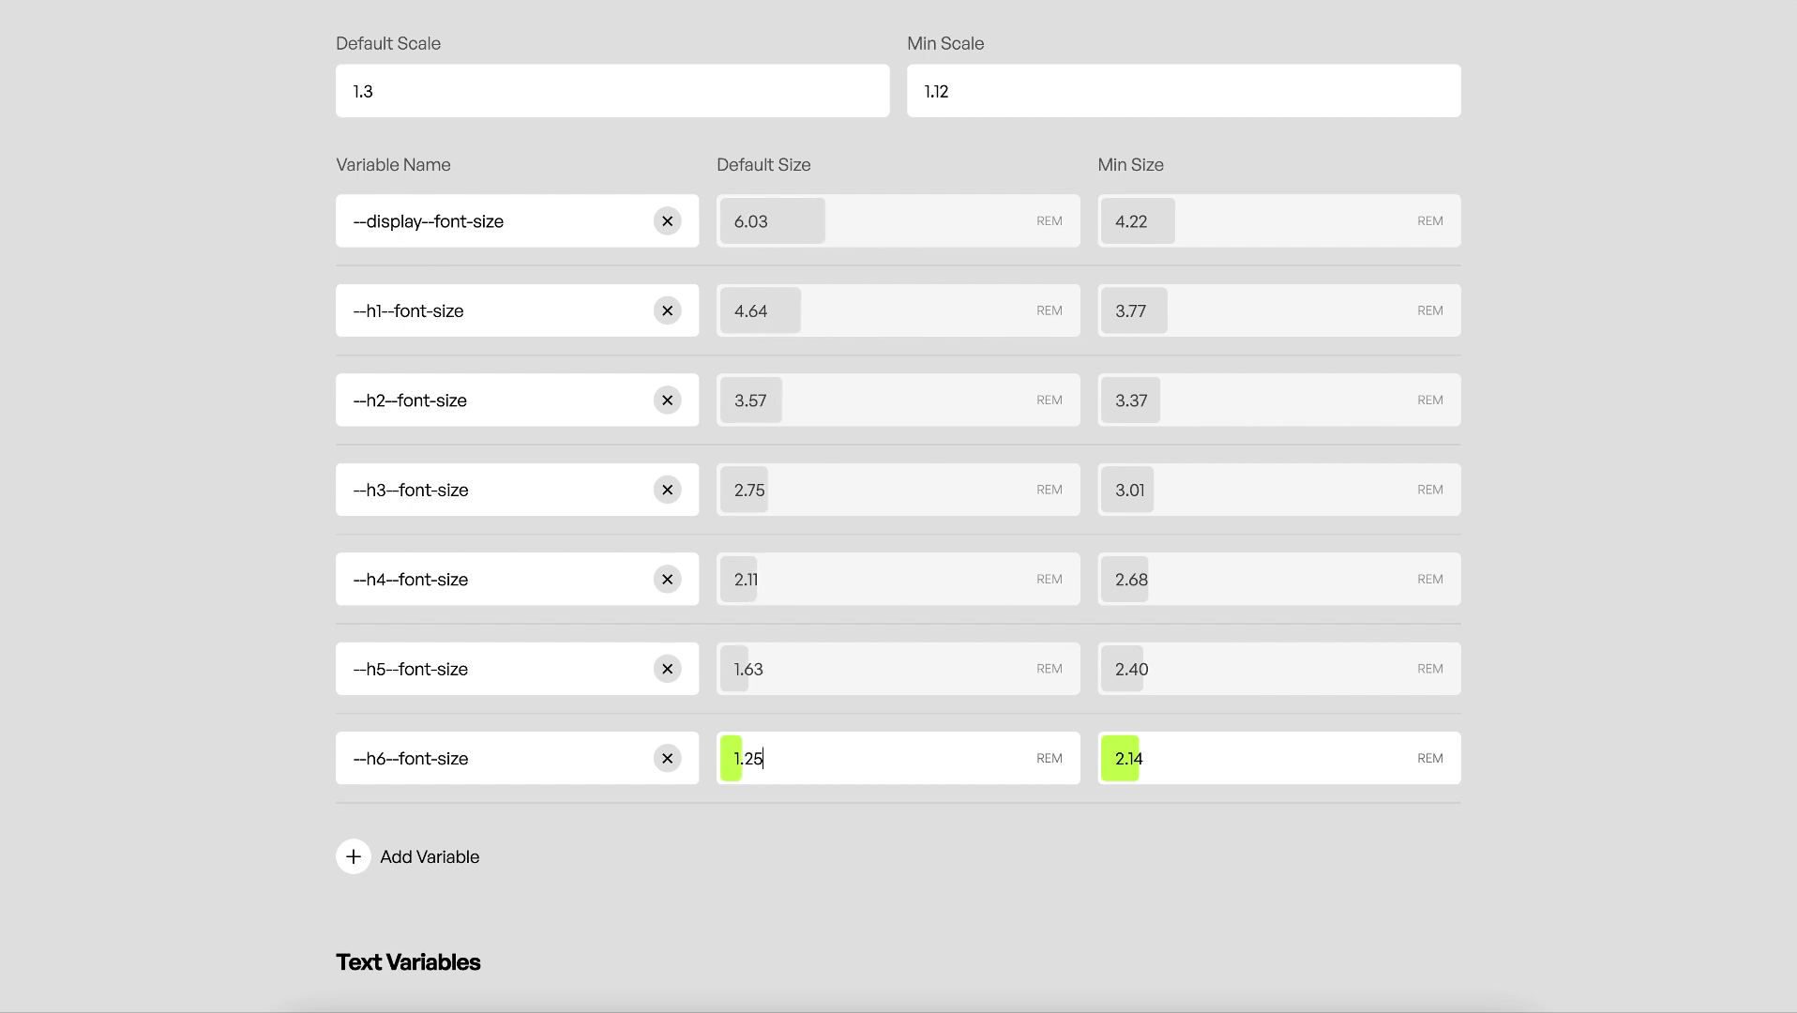
click(1156, 761)
key(BackSpace)
key(BackSpace)
key(BackSpace)
key(BackSpace)
text(1.25)
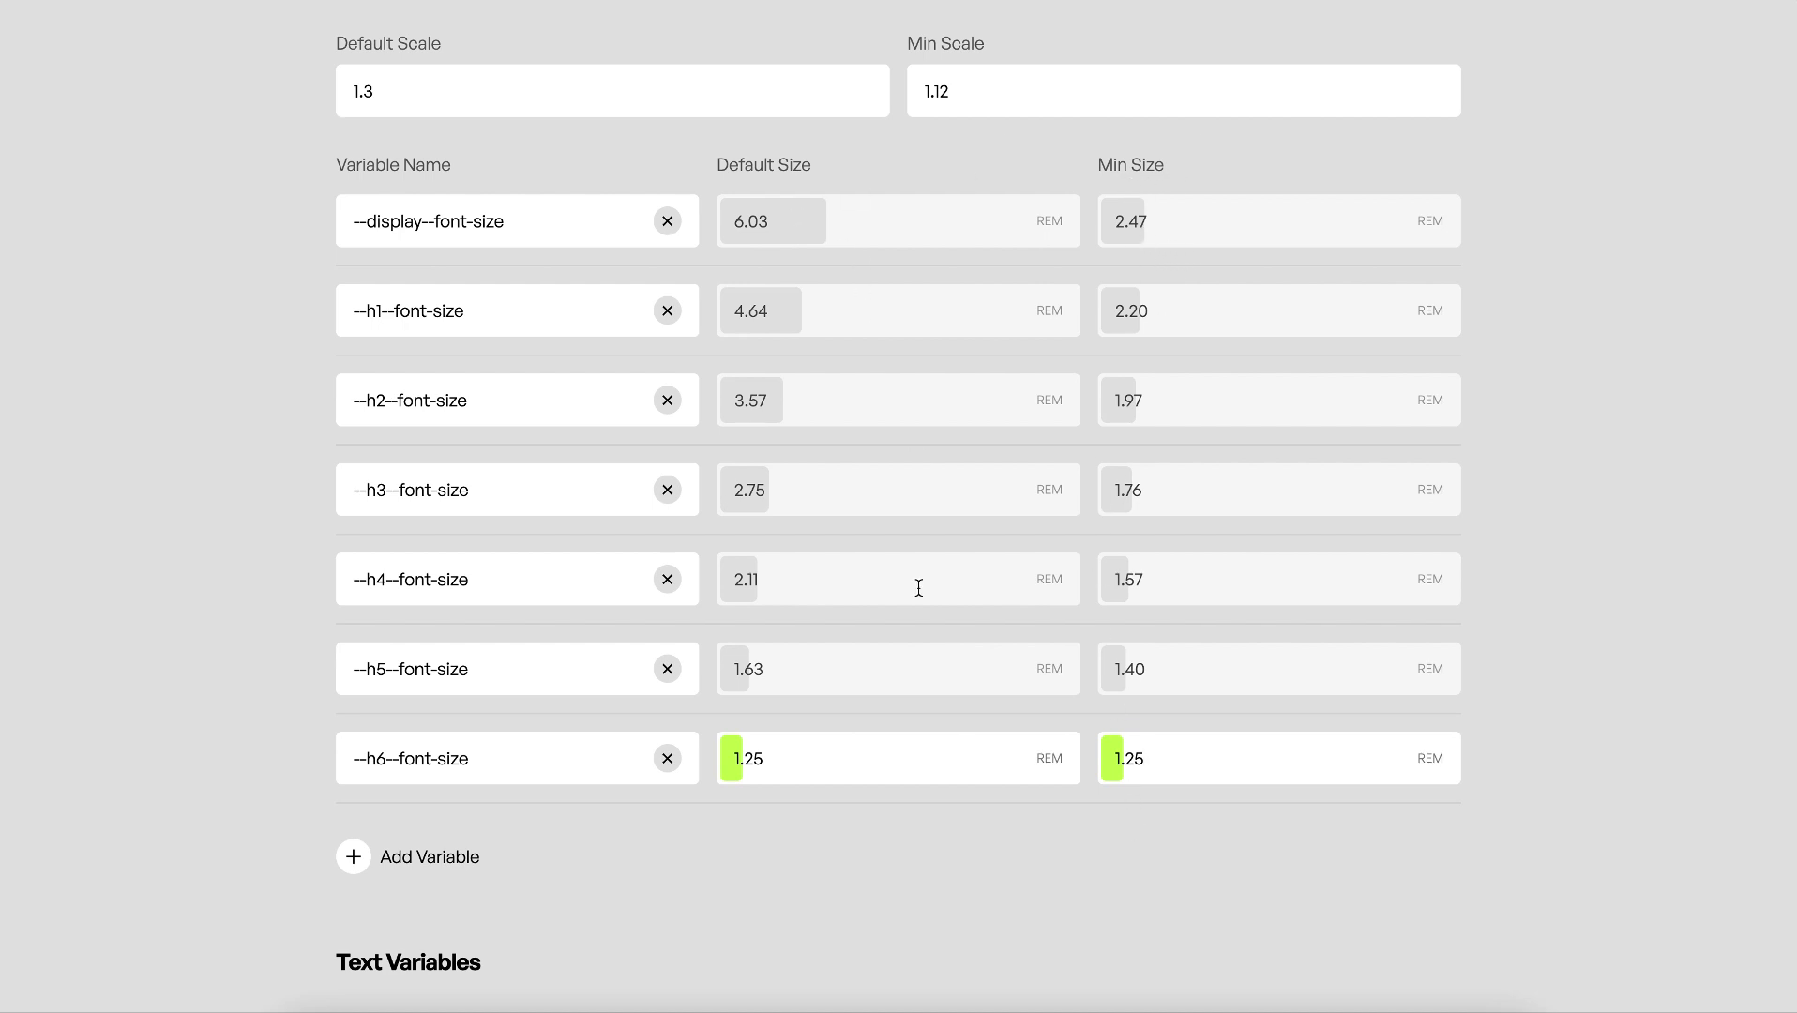
scroll(694, 563, down, 7)
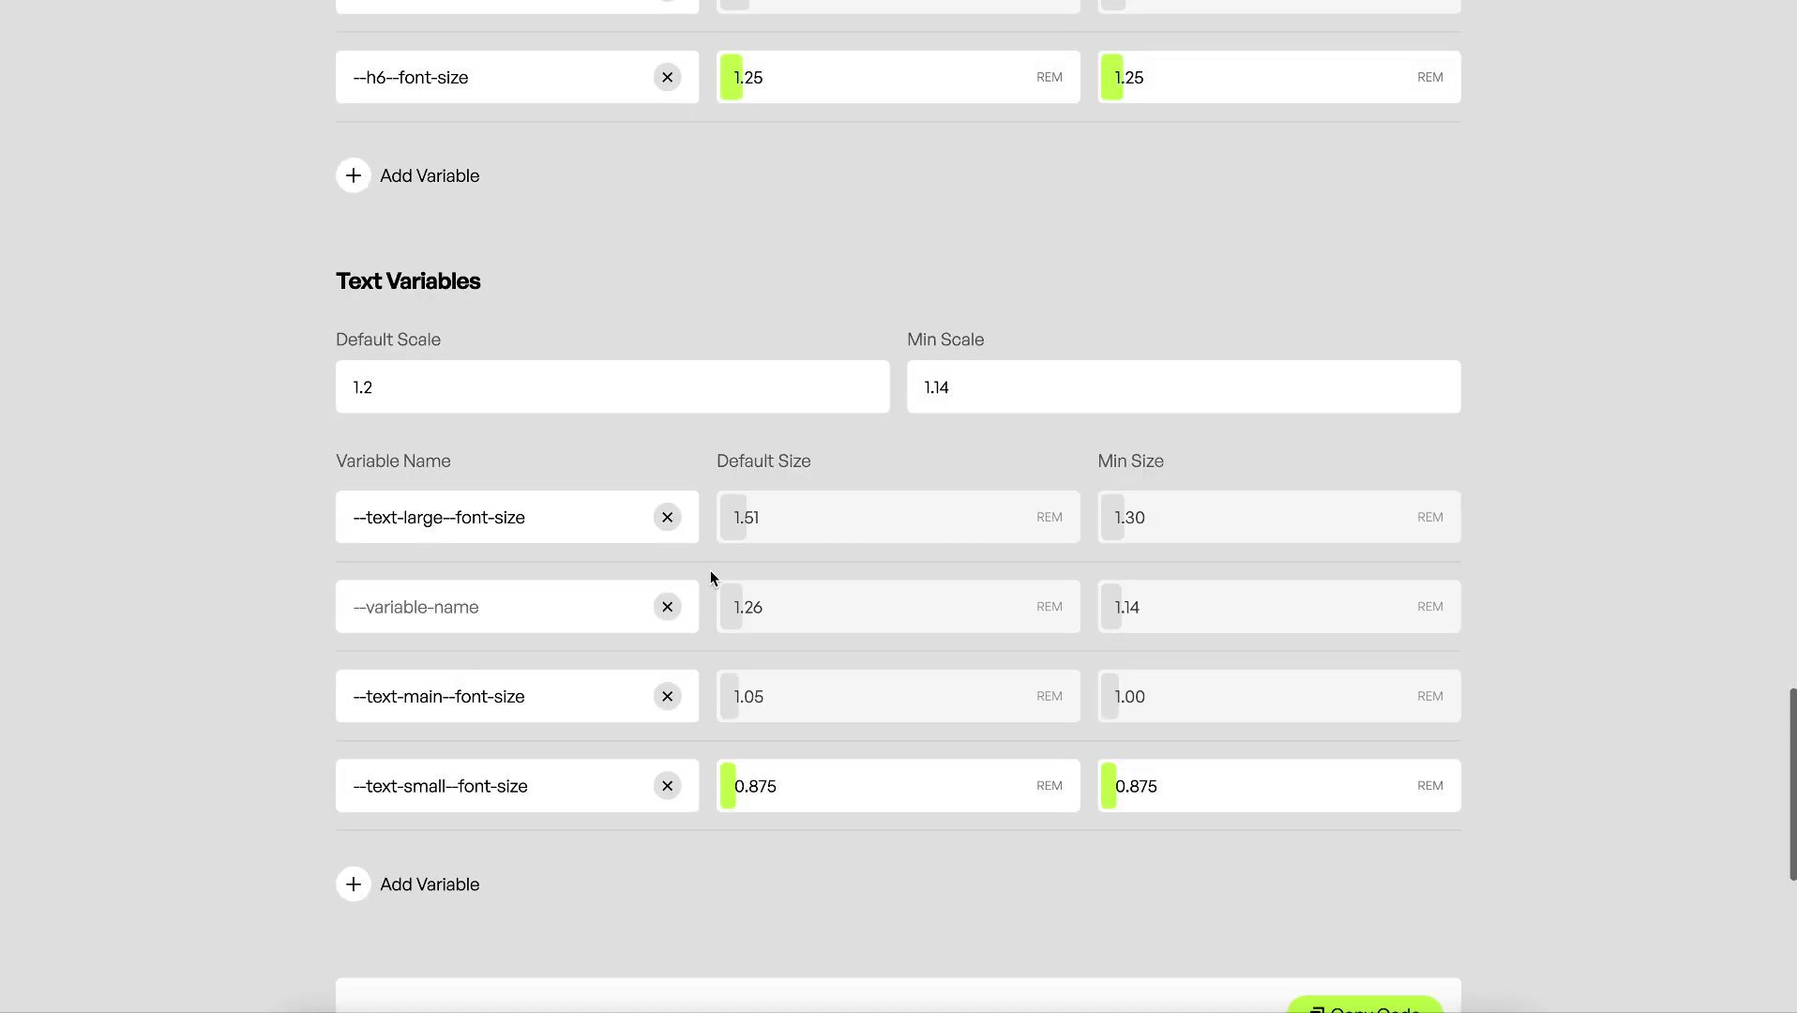
Step: Highlight the --text-main, --text-small and --text-large font-size variable names
scroll(582, 490, down, 1)
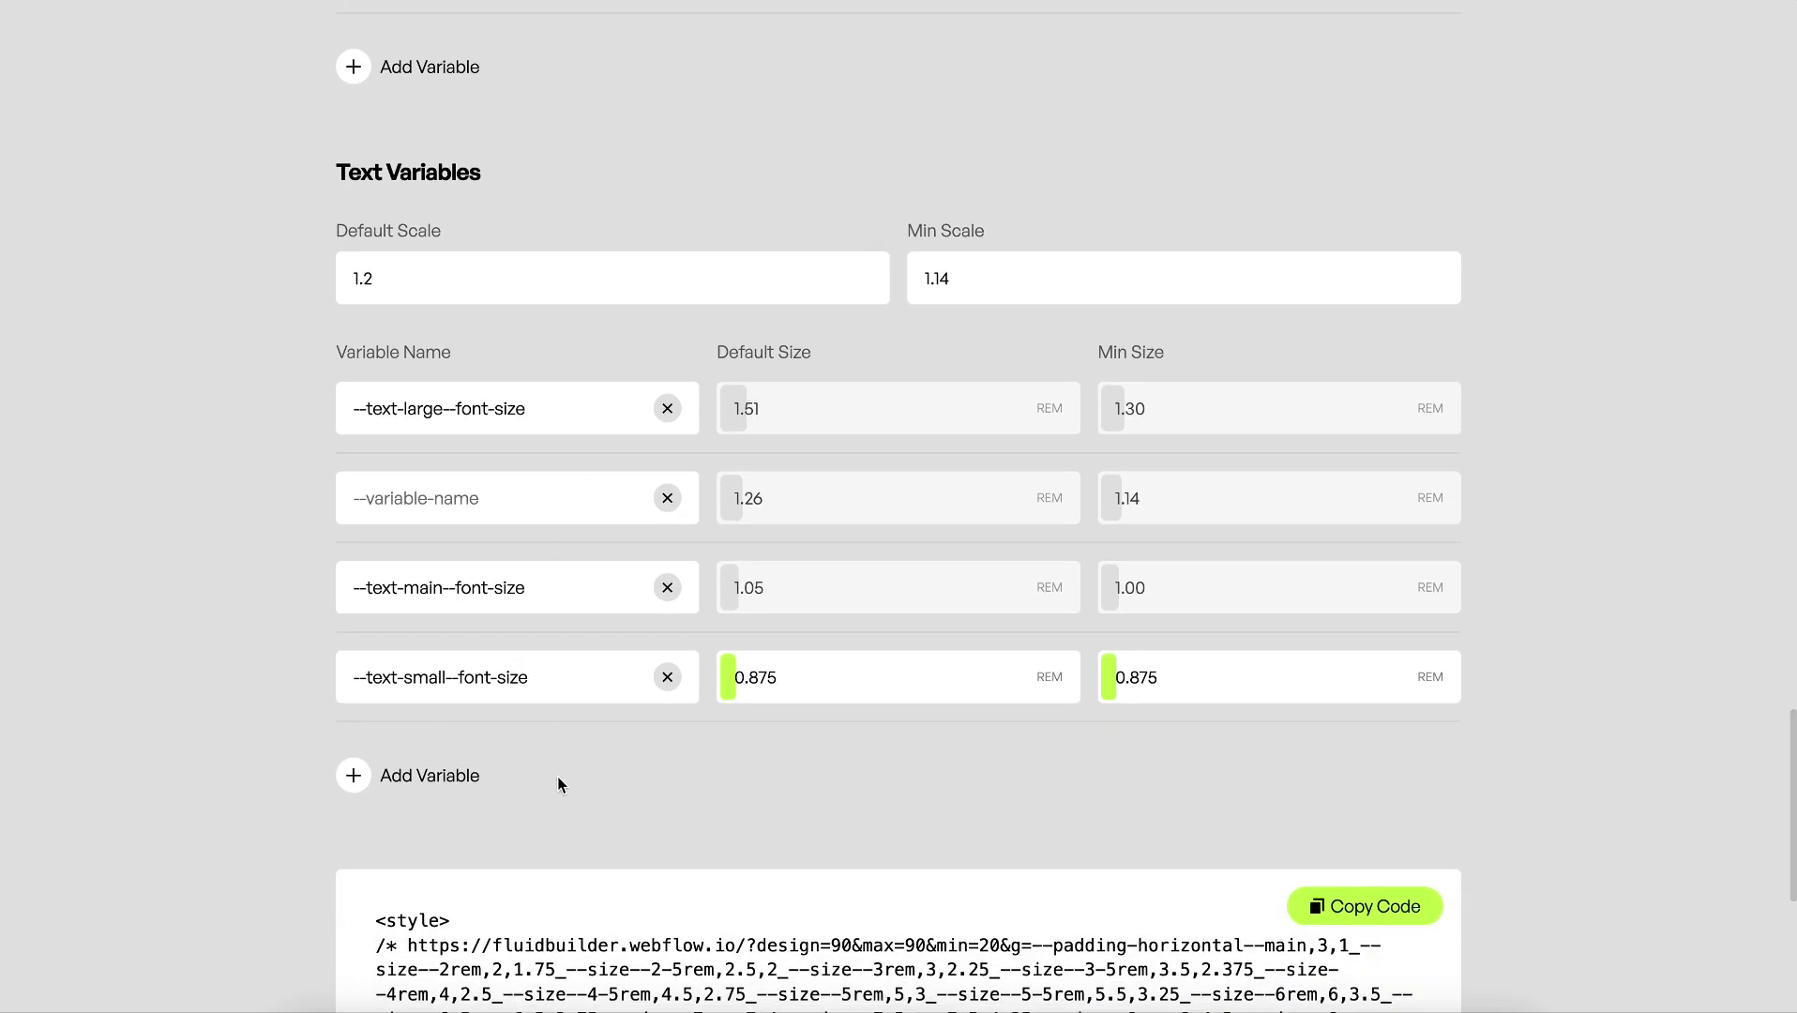
drag(562, 587, 347, 588)
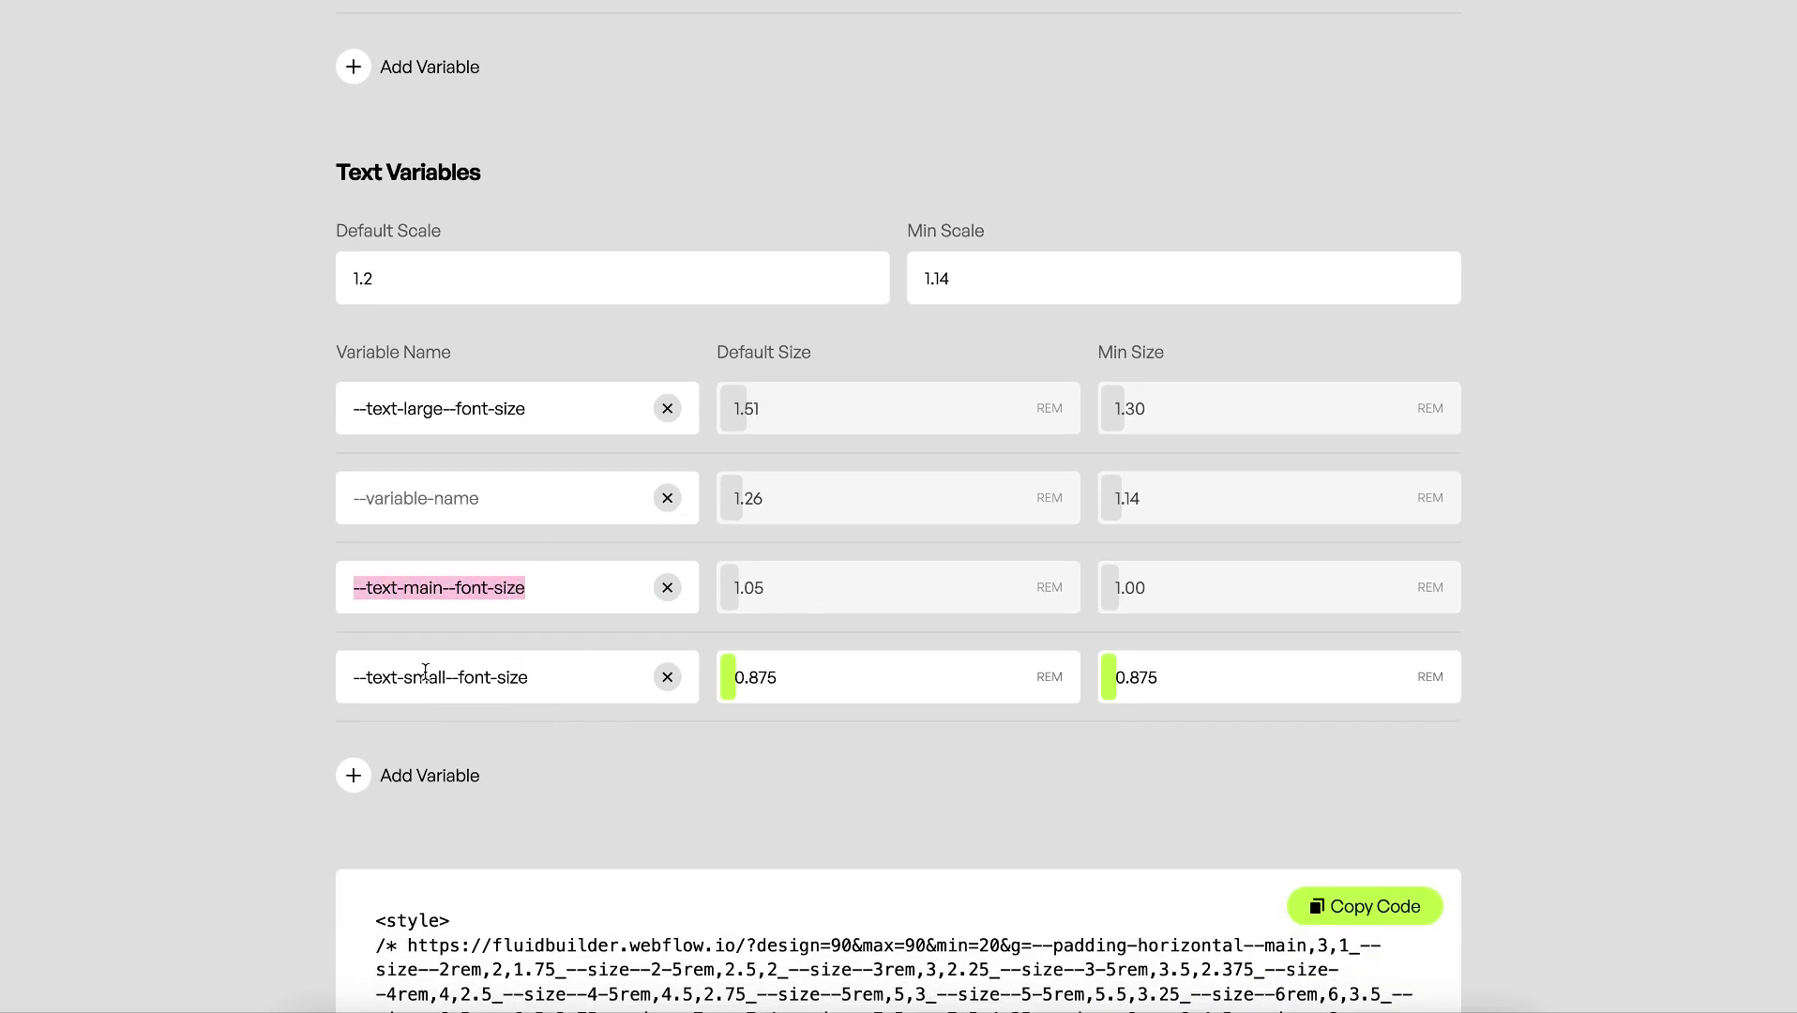
drag(560, 677, 359, 683)
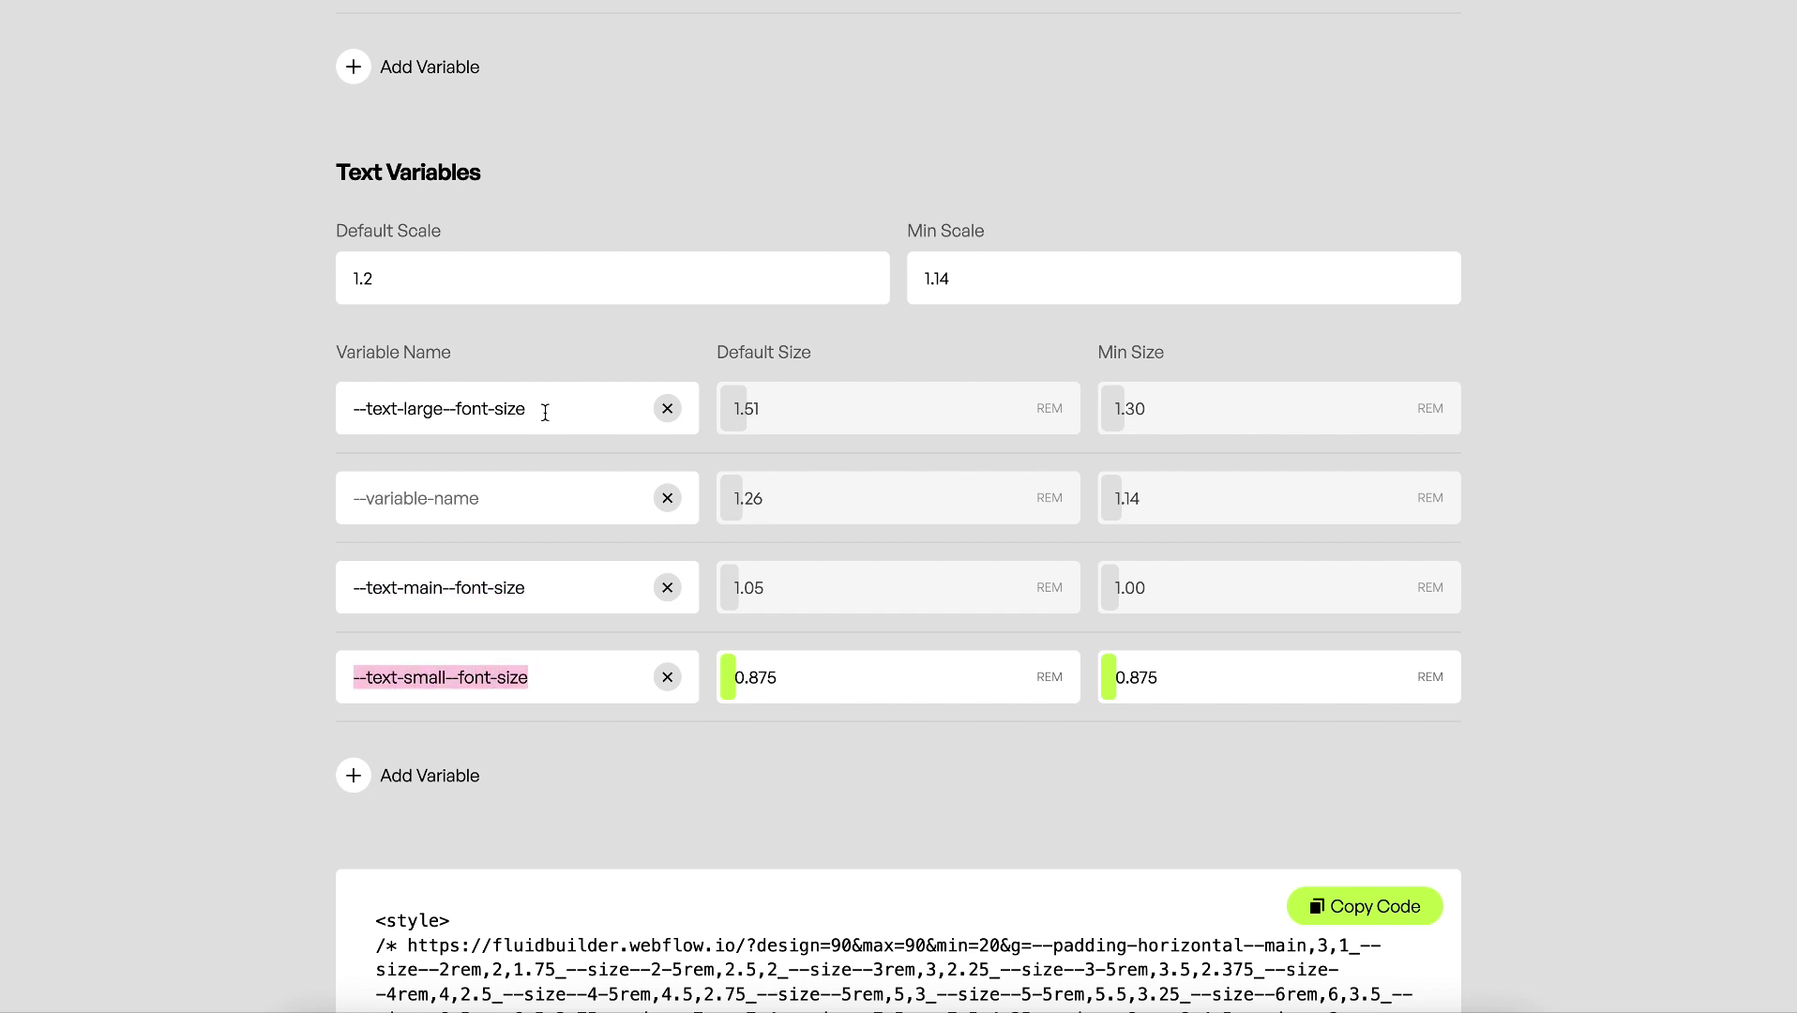
drag(549, 409, 355, 409)
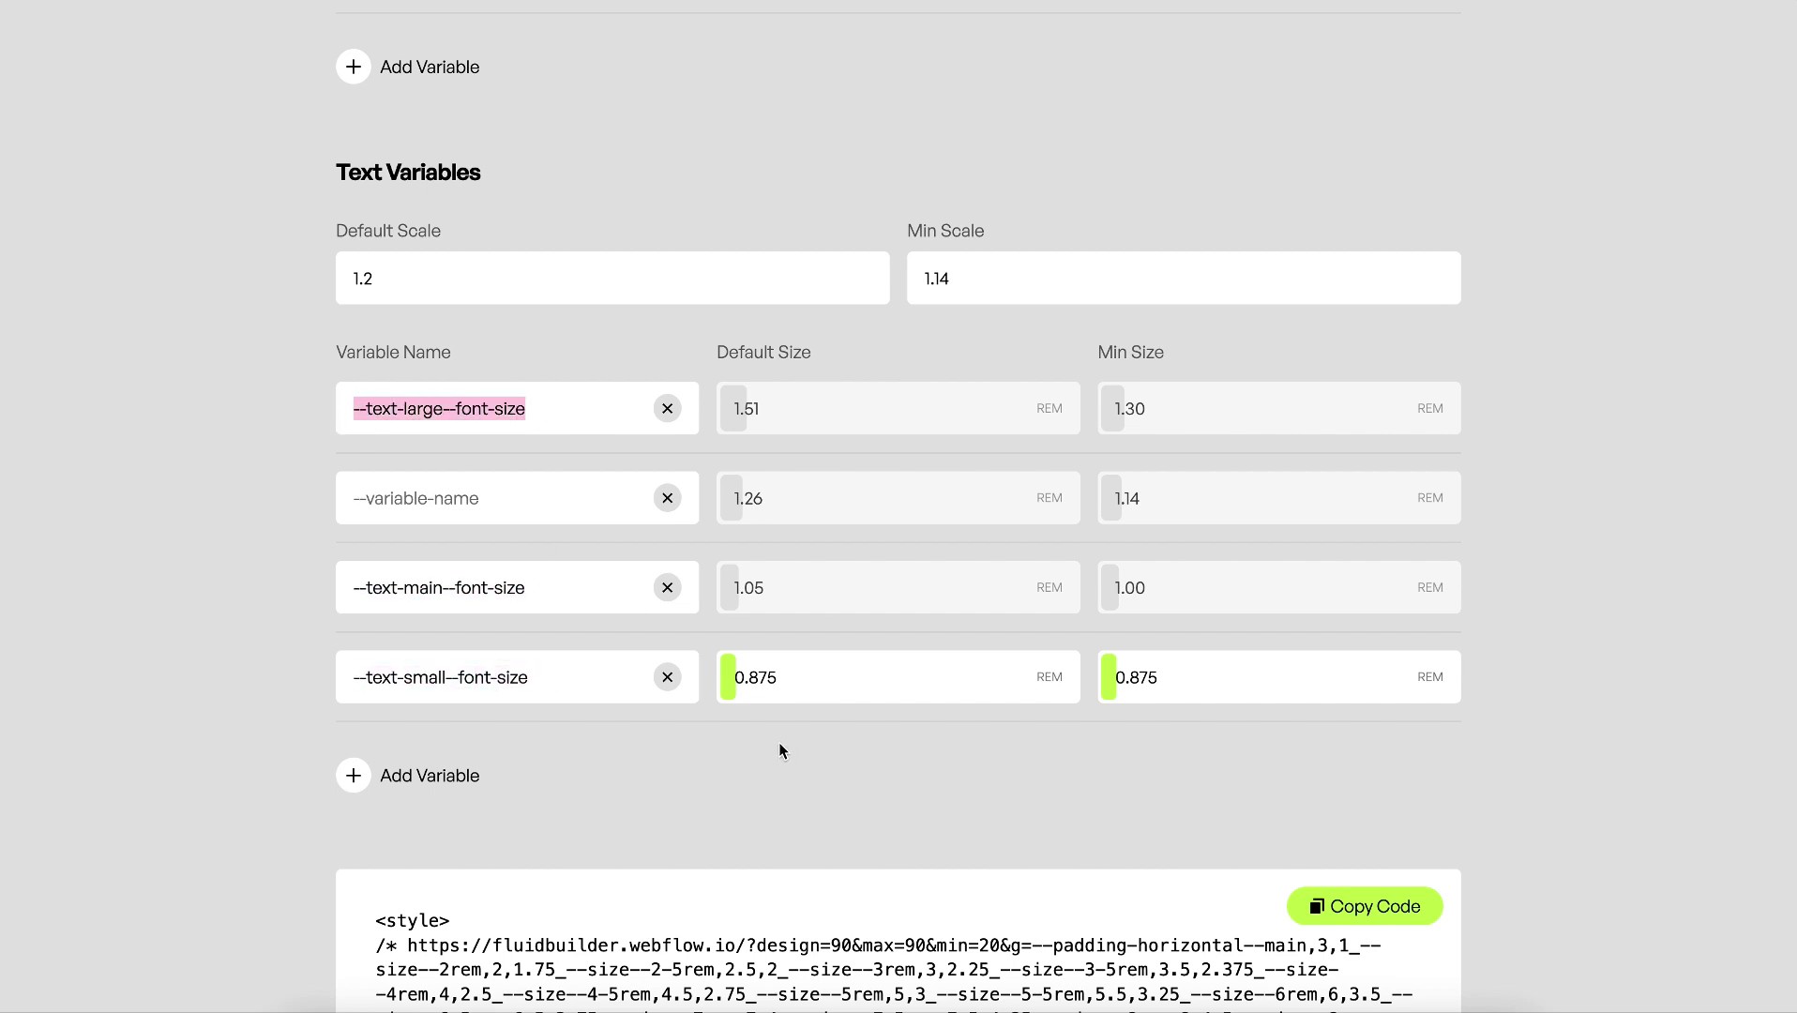
Step: Lower the text Min Scale from 1.14 to 1.13
click(978, 281)
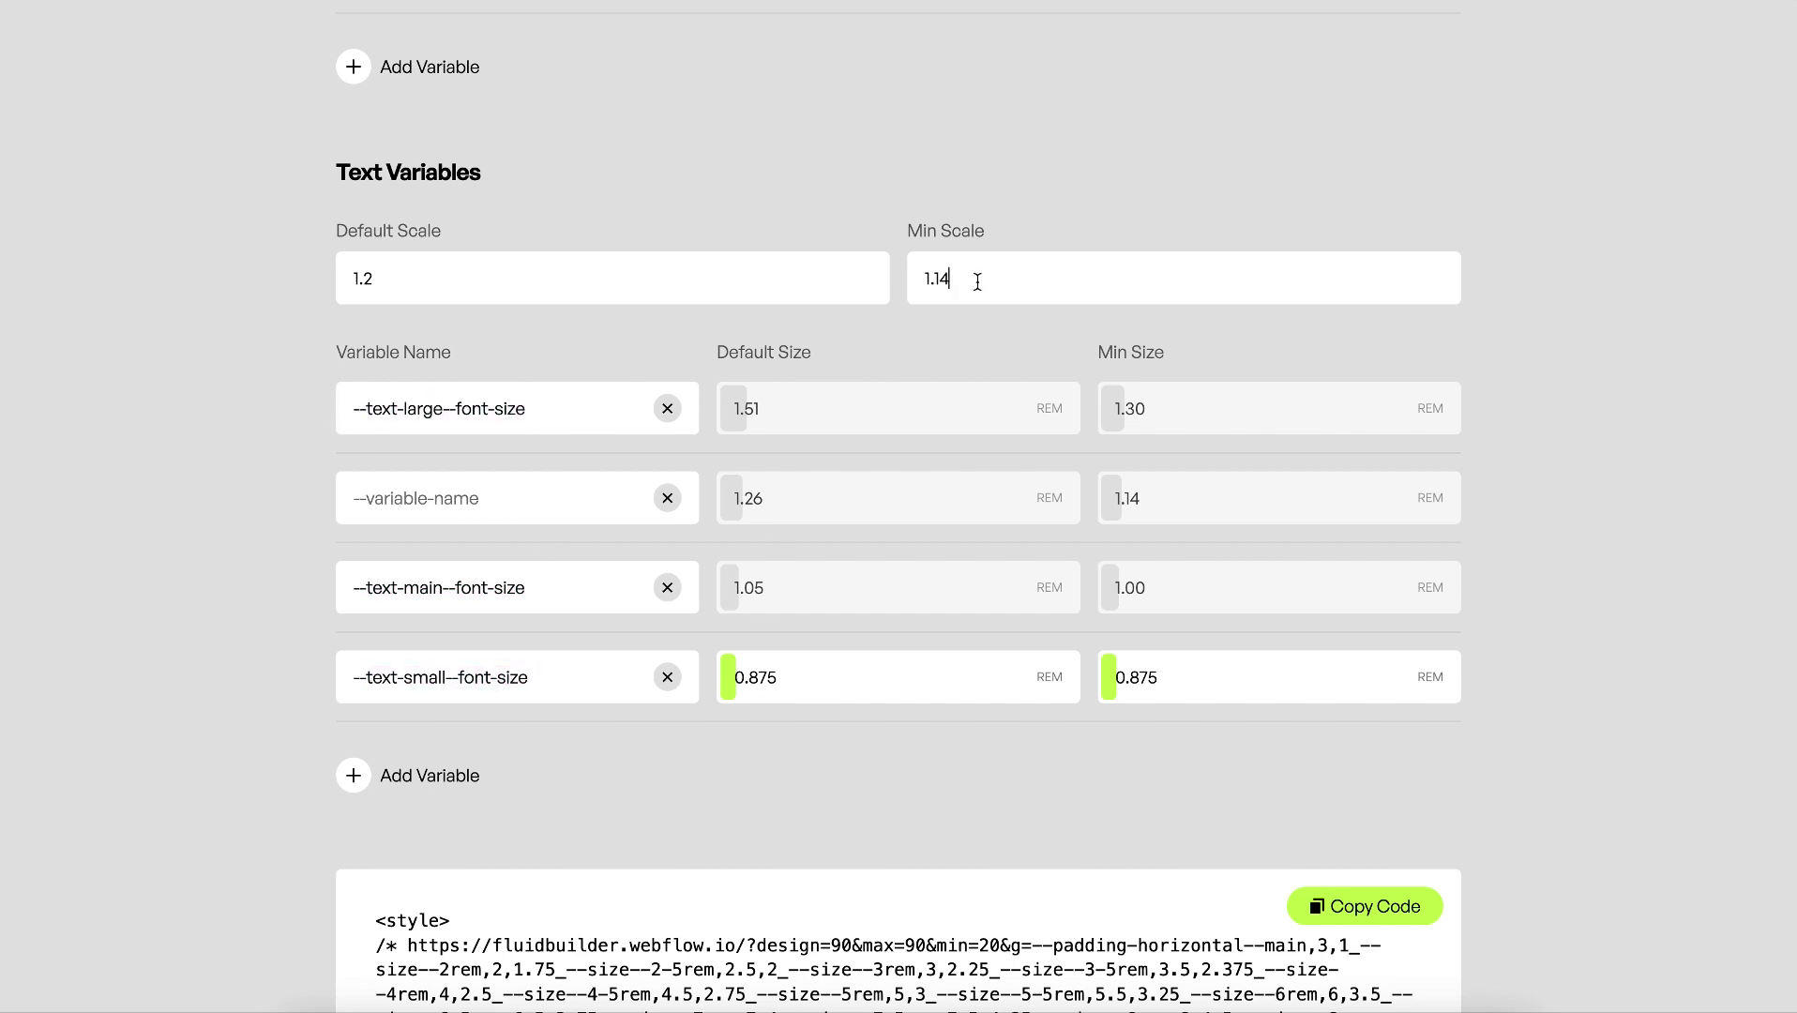
key(BackSpace)
text(4)
scroll(1184, 405, up, 5)
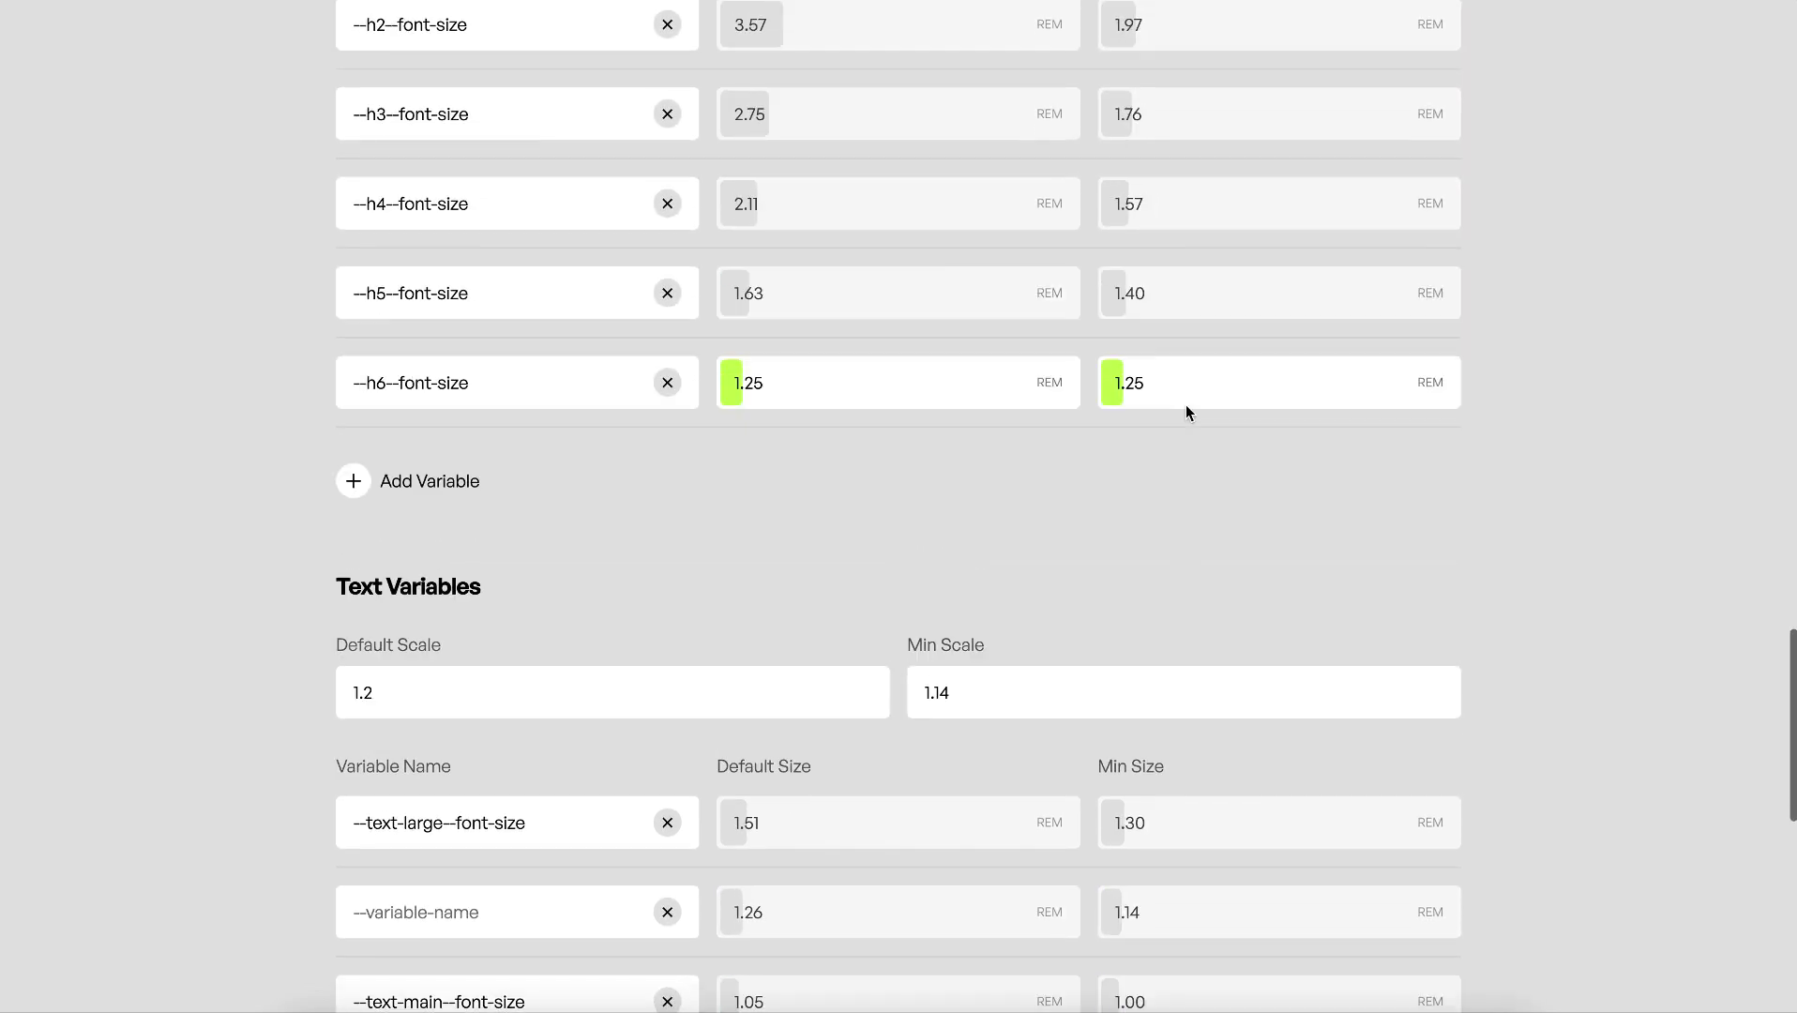
scroll(1172, 469, down, 3)
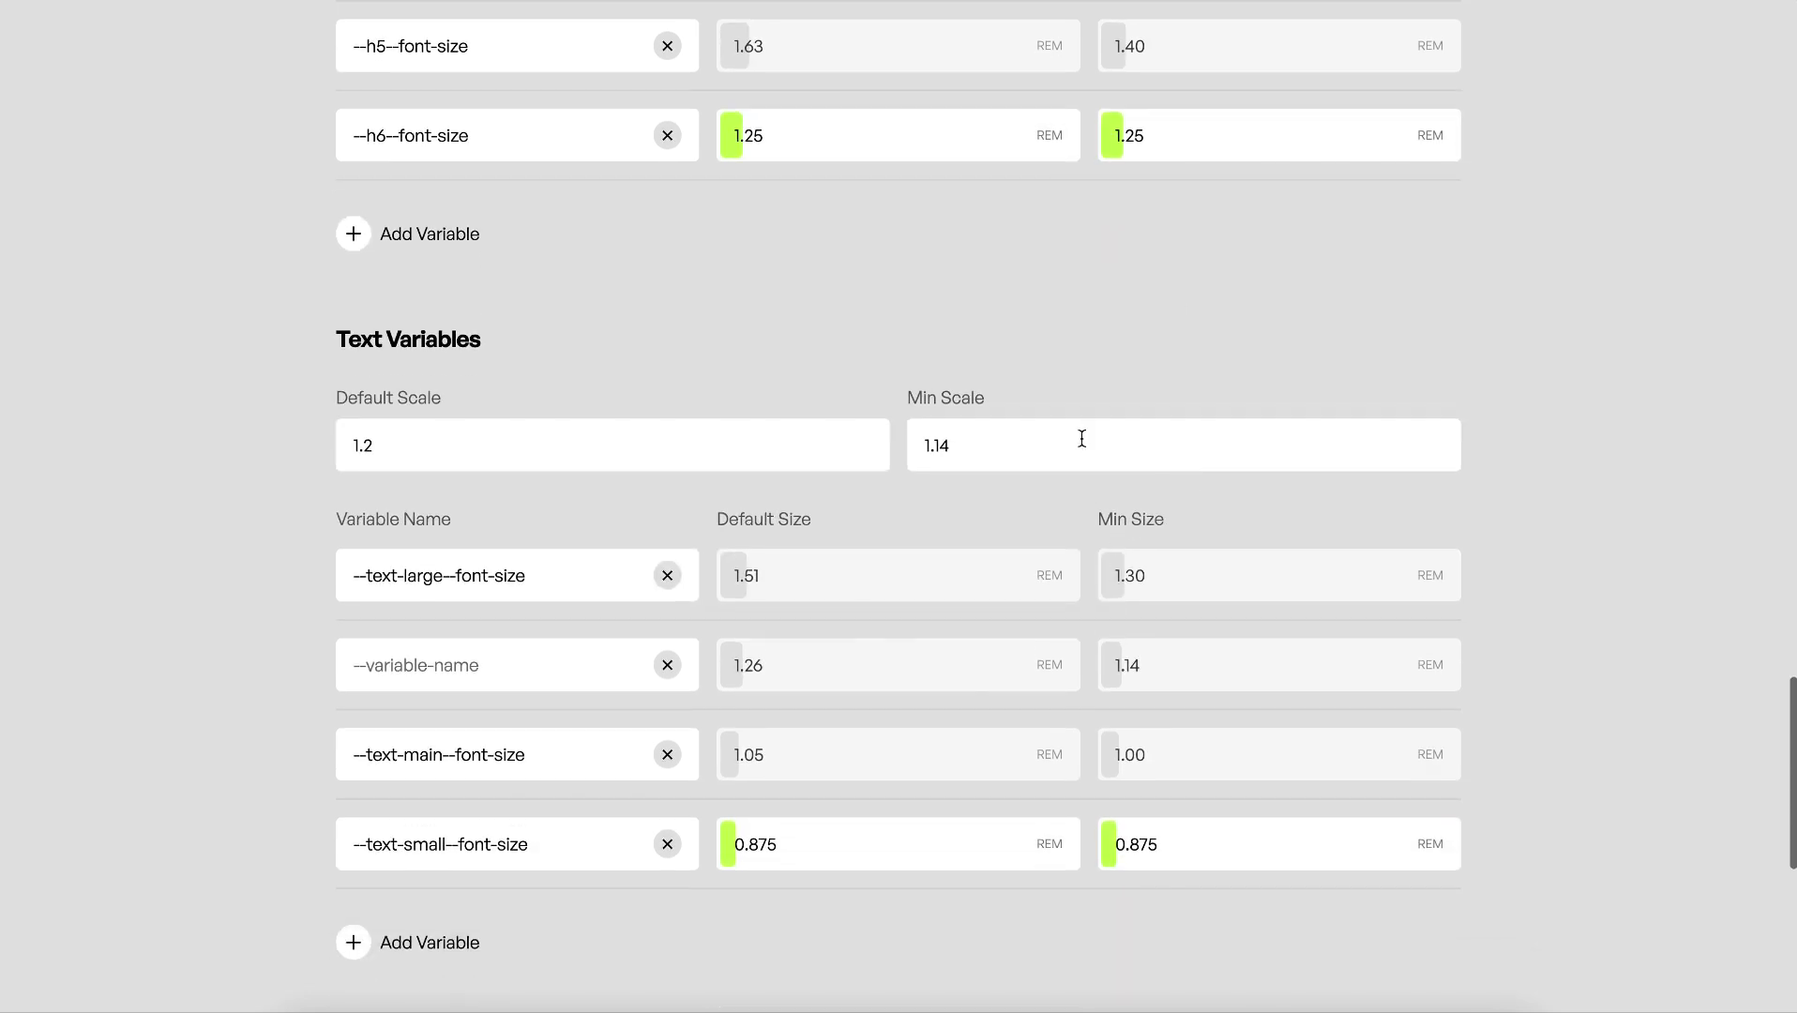
key(Down)
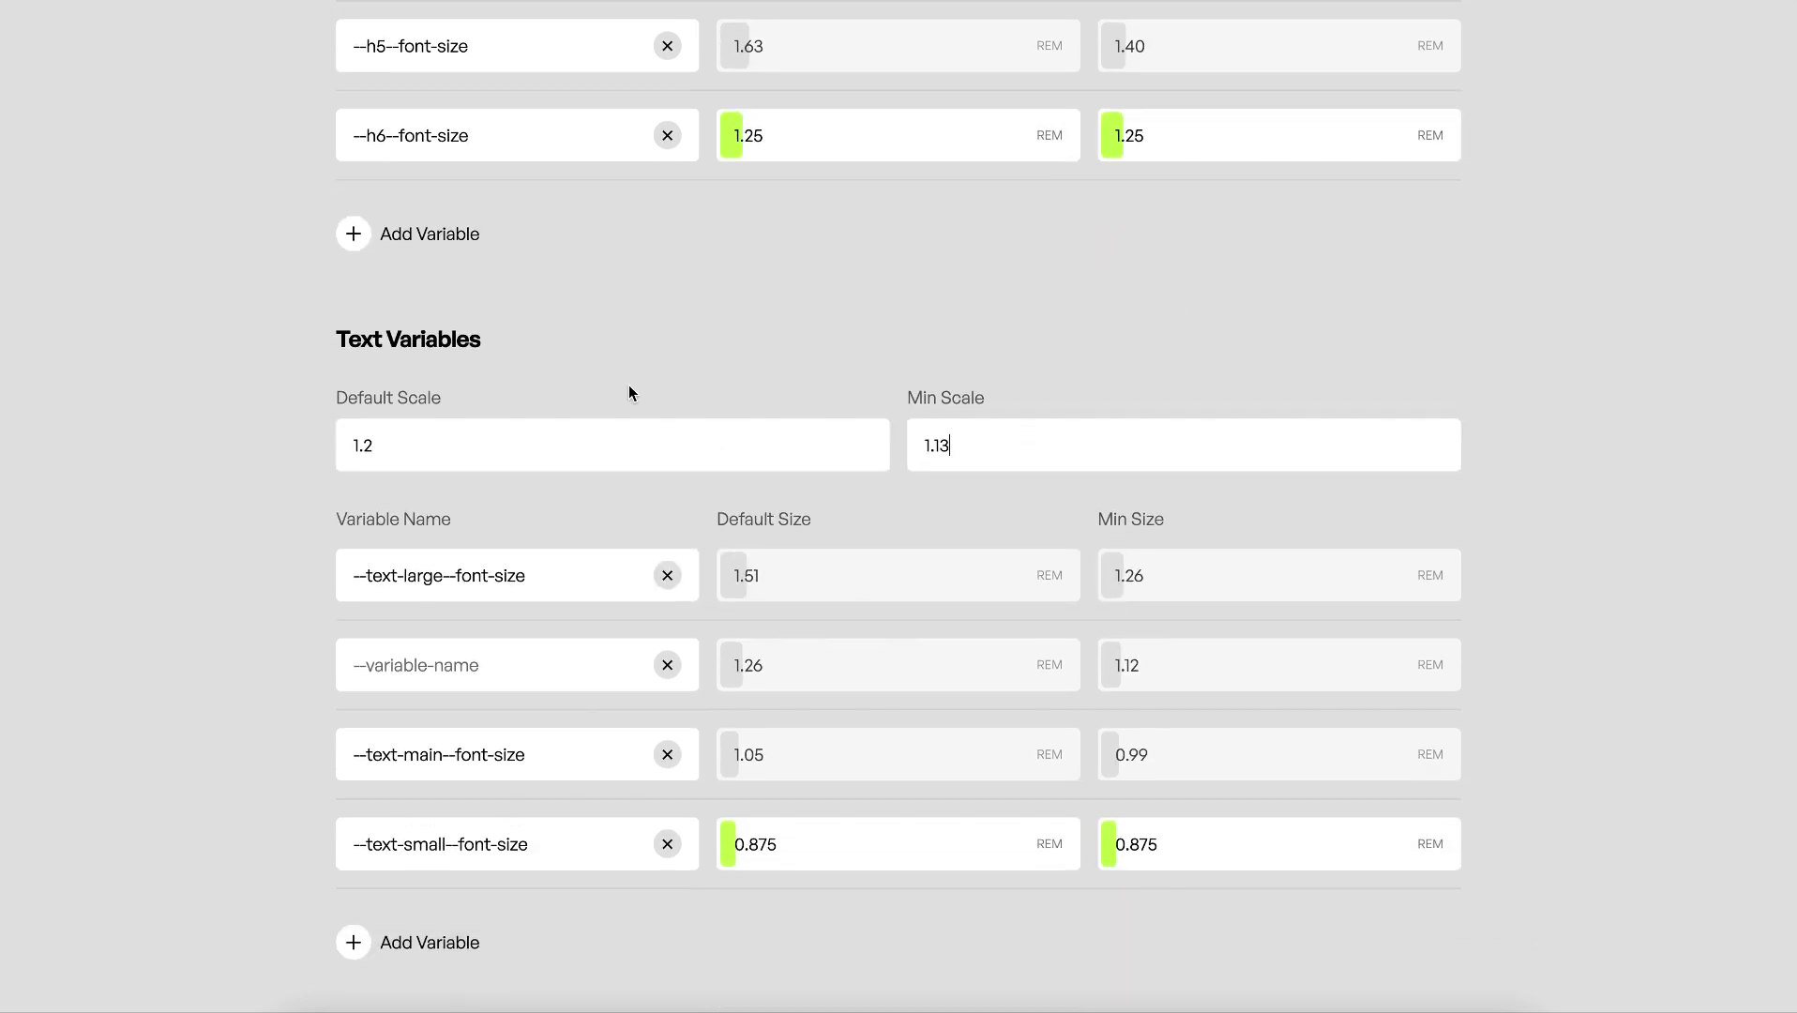
scroll(806, 895, down, 1)
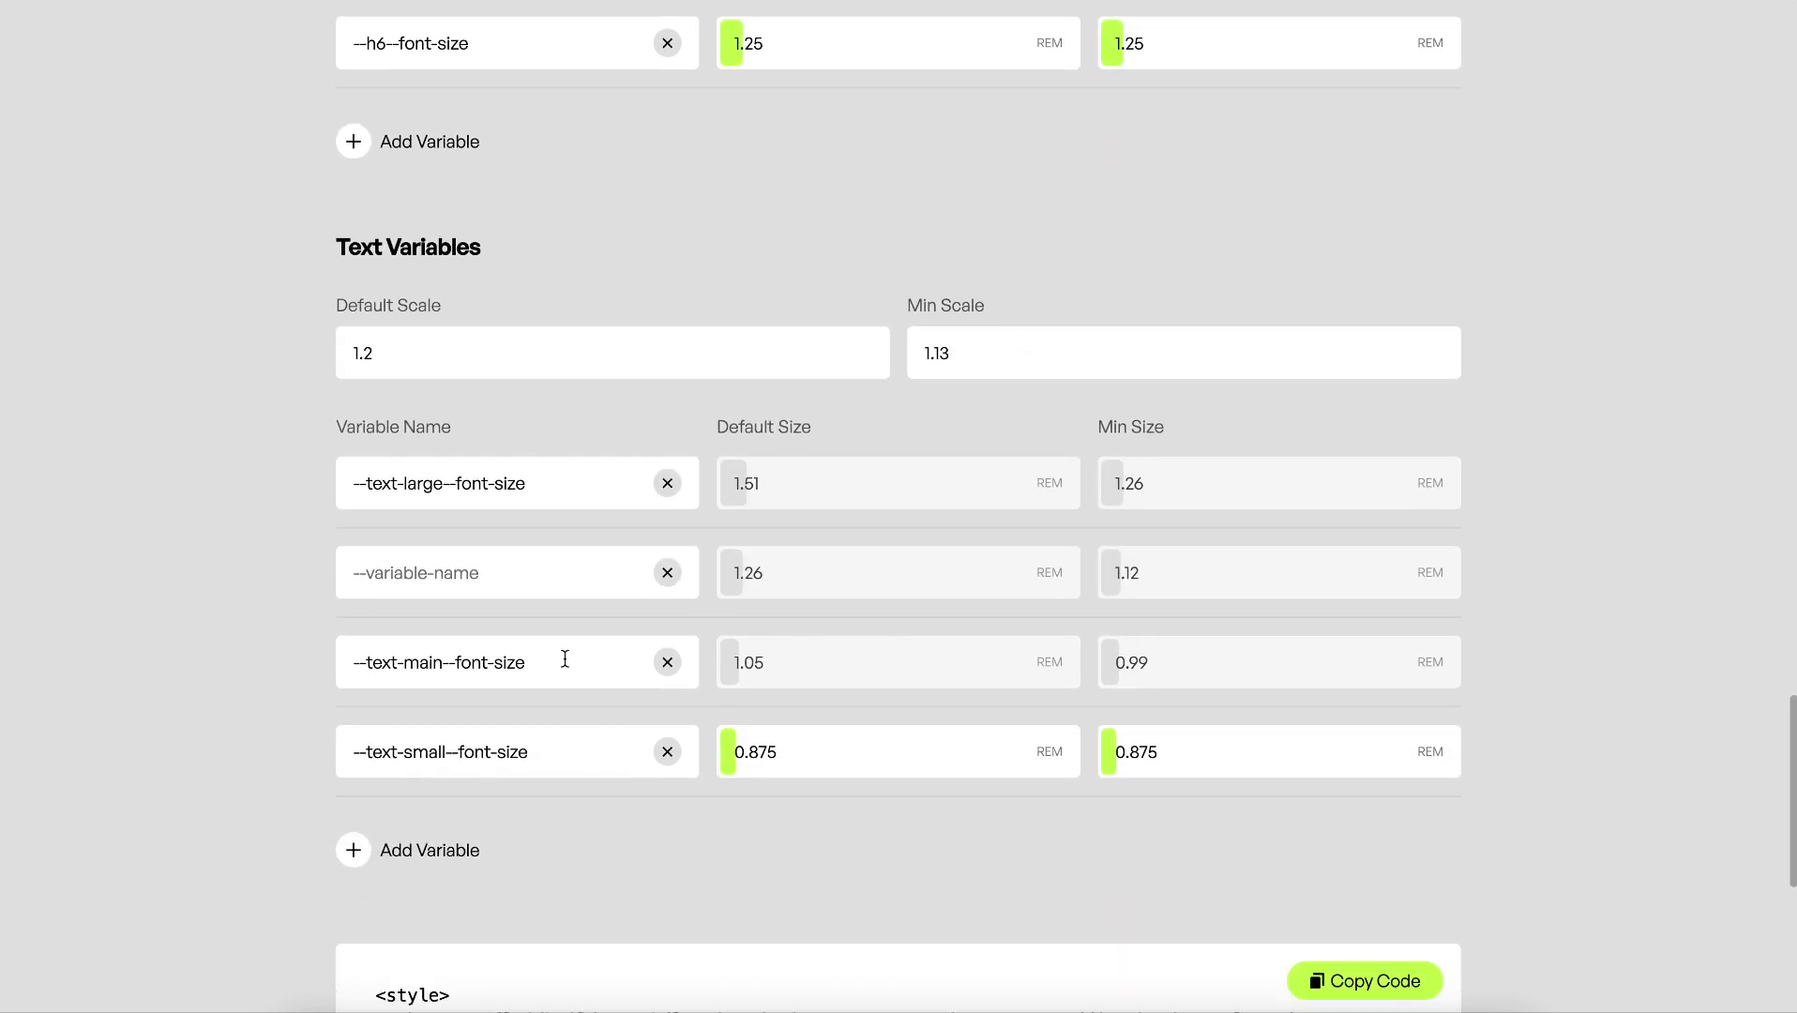
Step: Move the unnamed text variable row and put it back, then copy the generated fluid CSS
drag(413, 596, 428, 472)
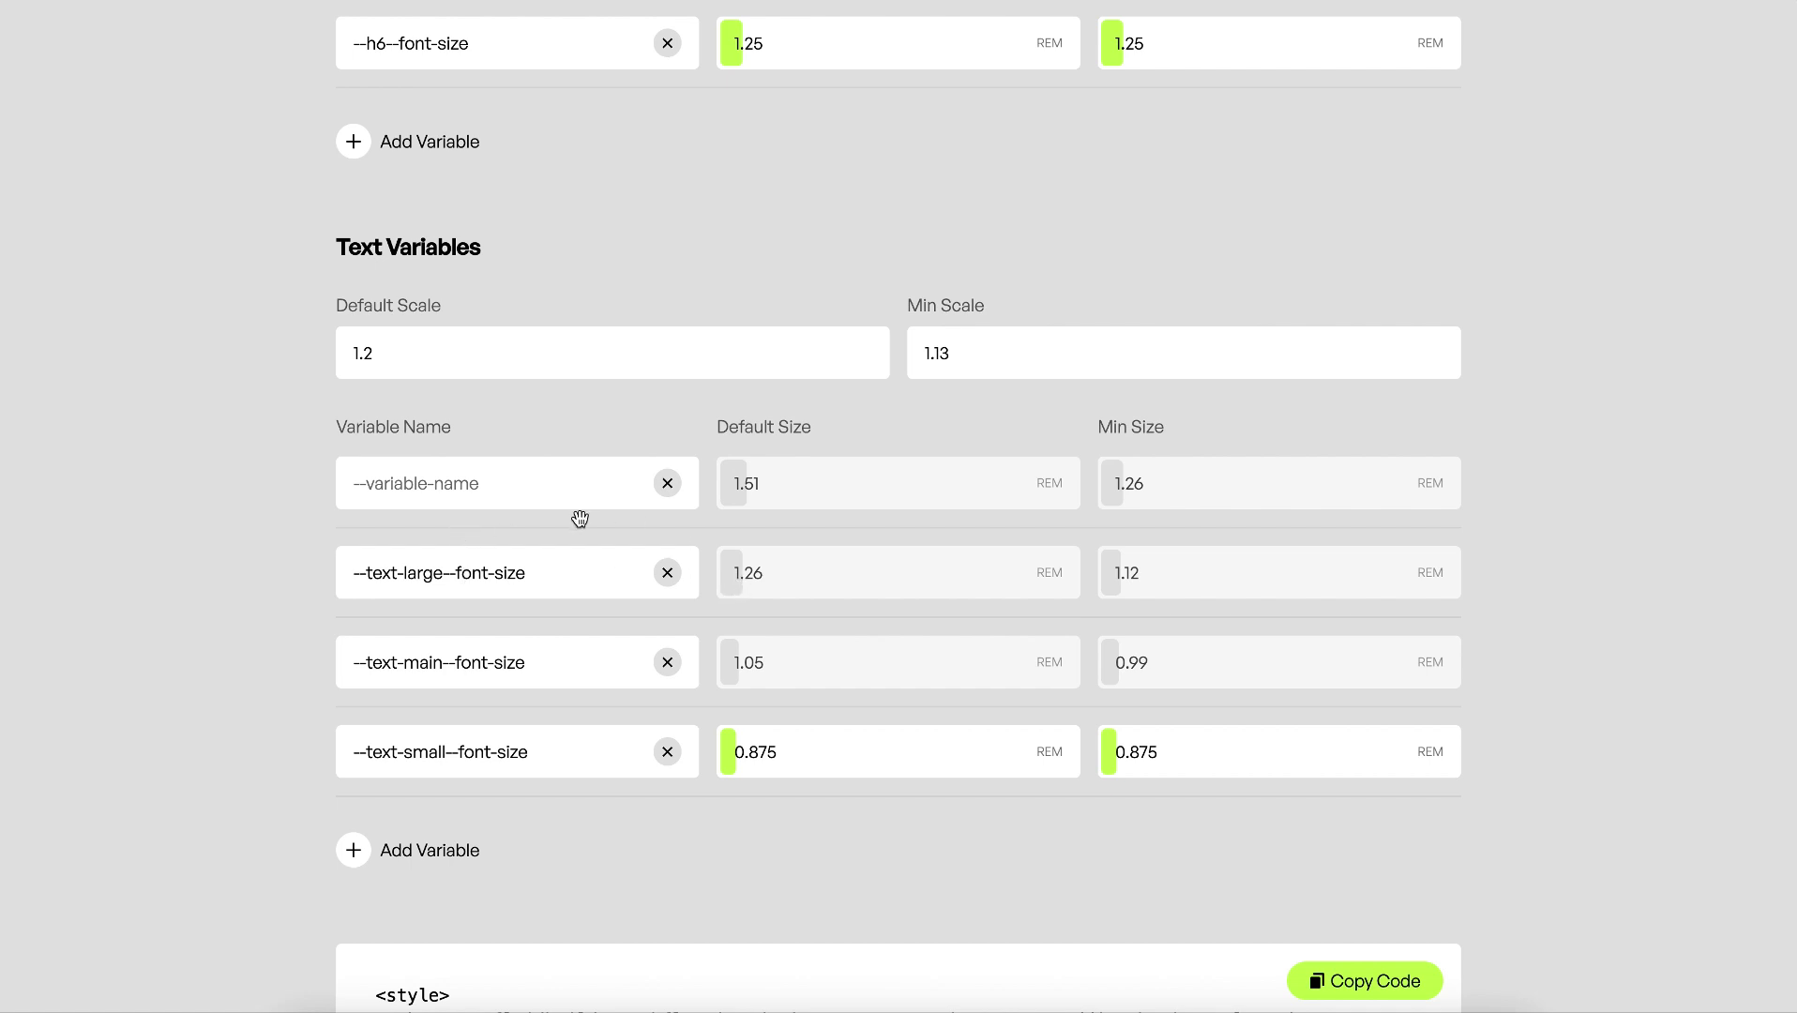
drag(579, 519, 581, 613)
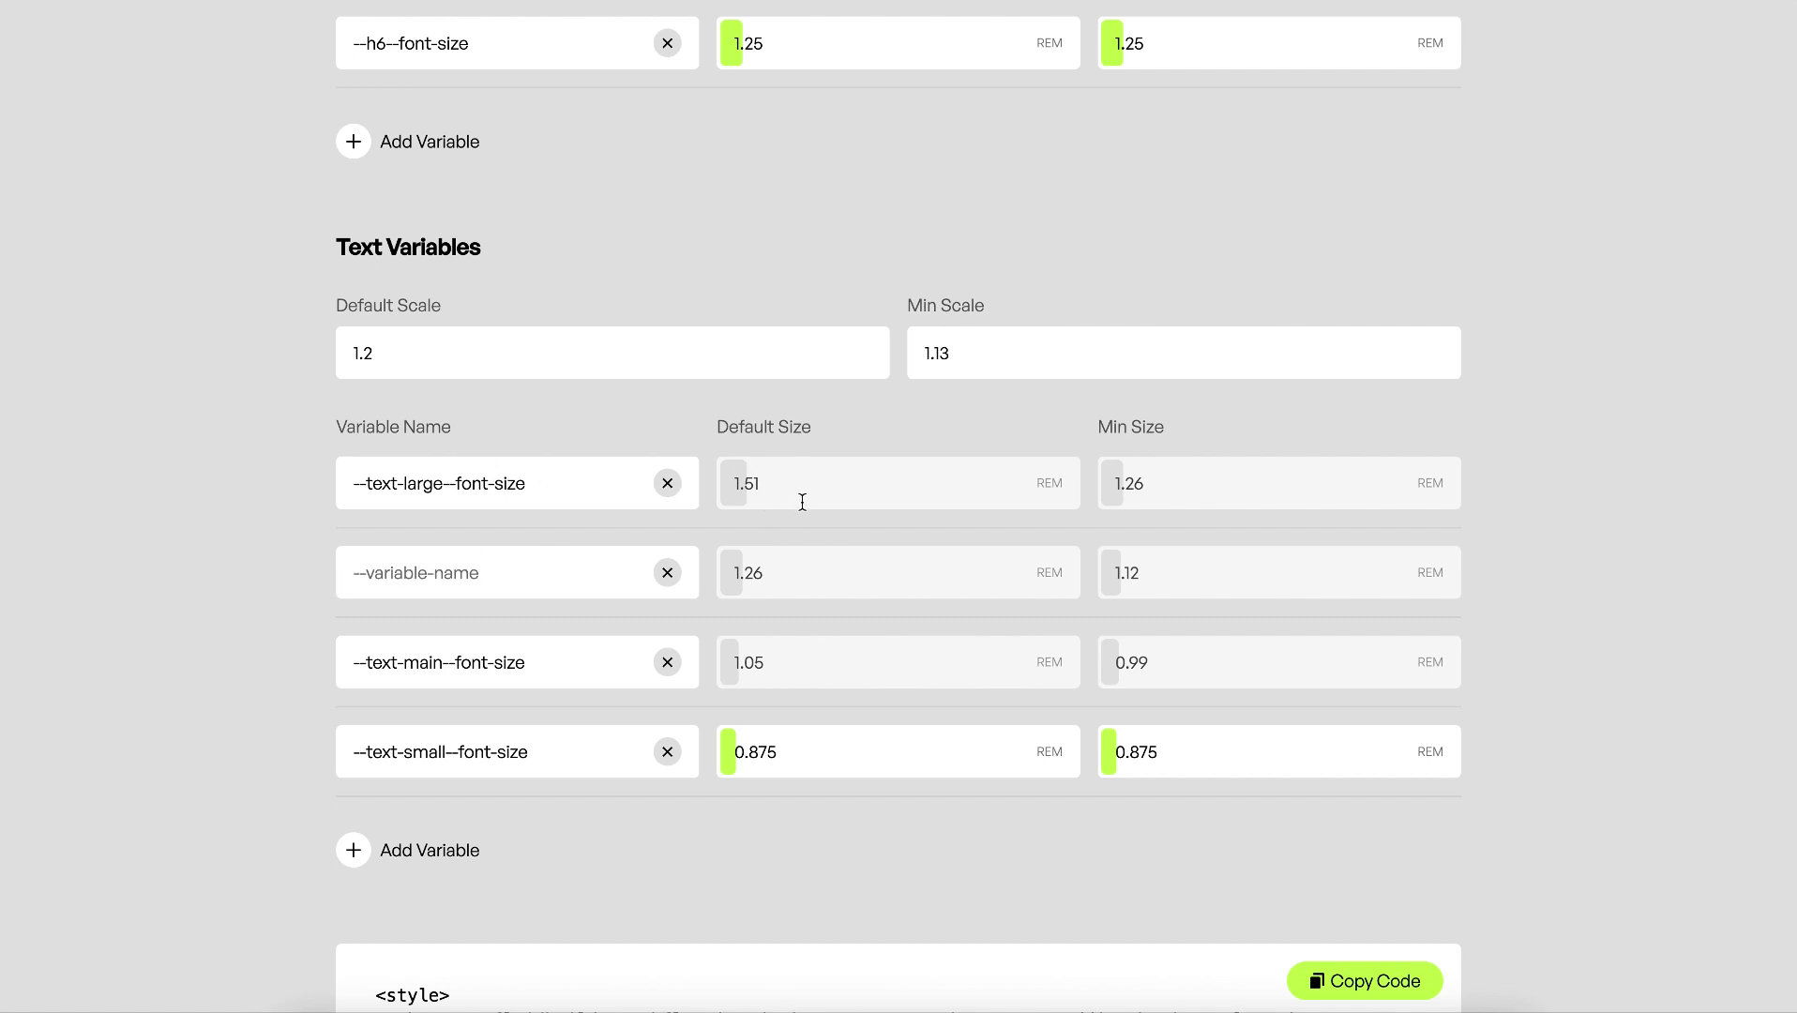
scroll(842, 686, down, 10)
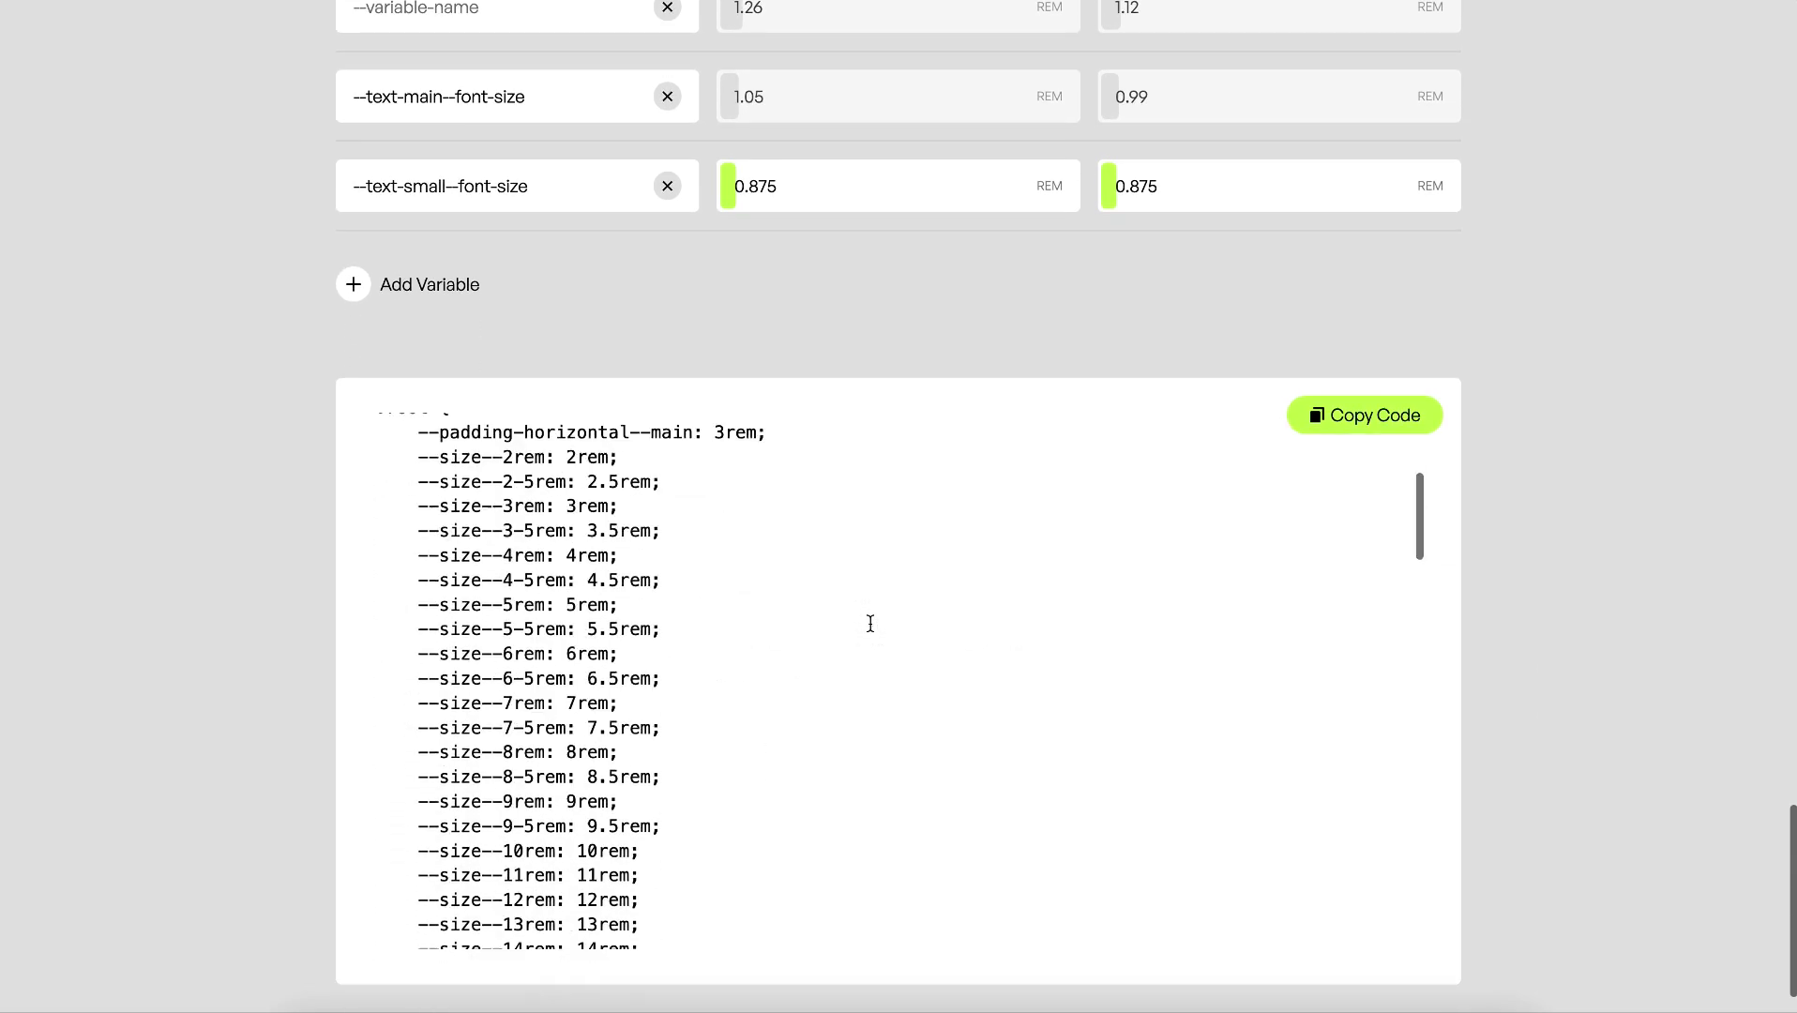
scroll(870, 622, up, 7)
click(1356, 425)
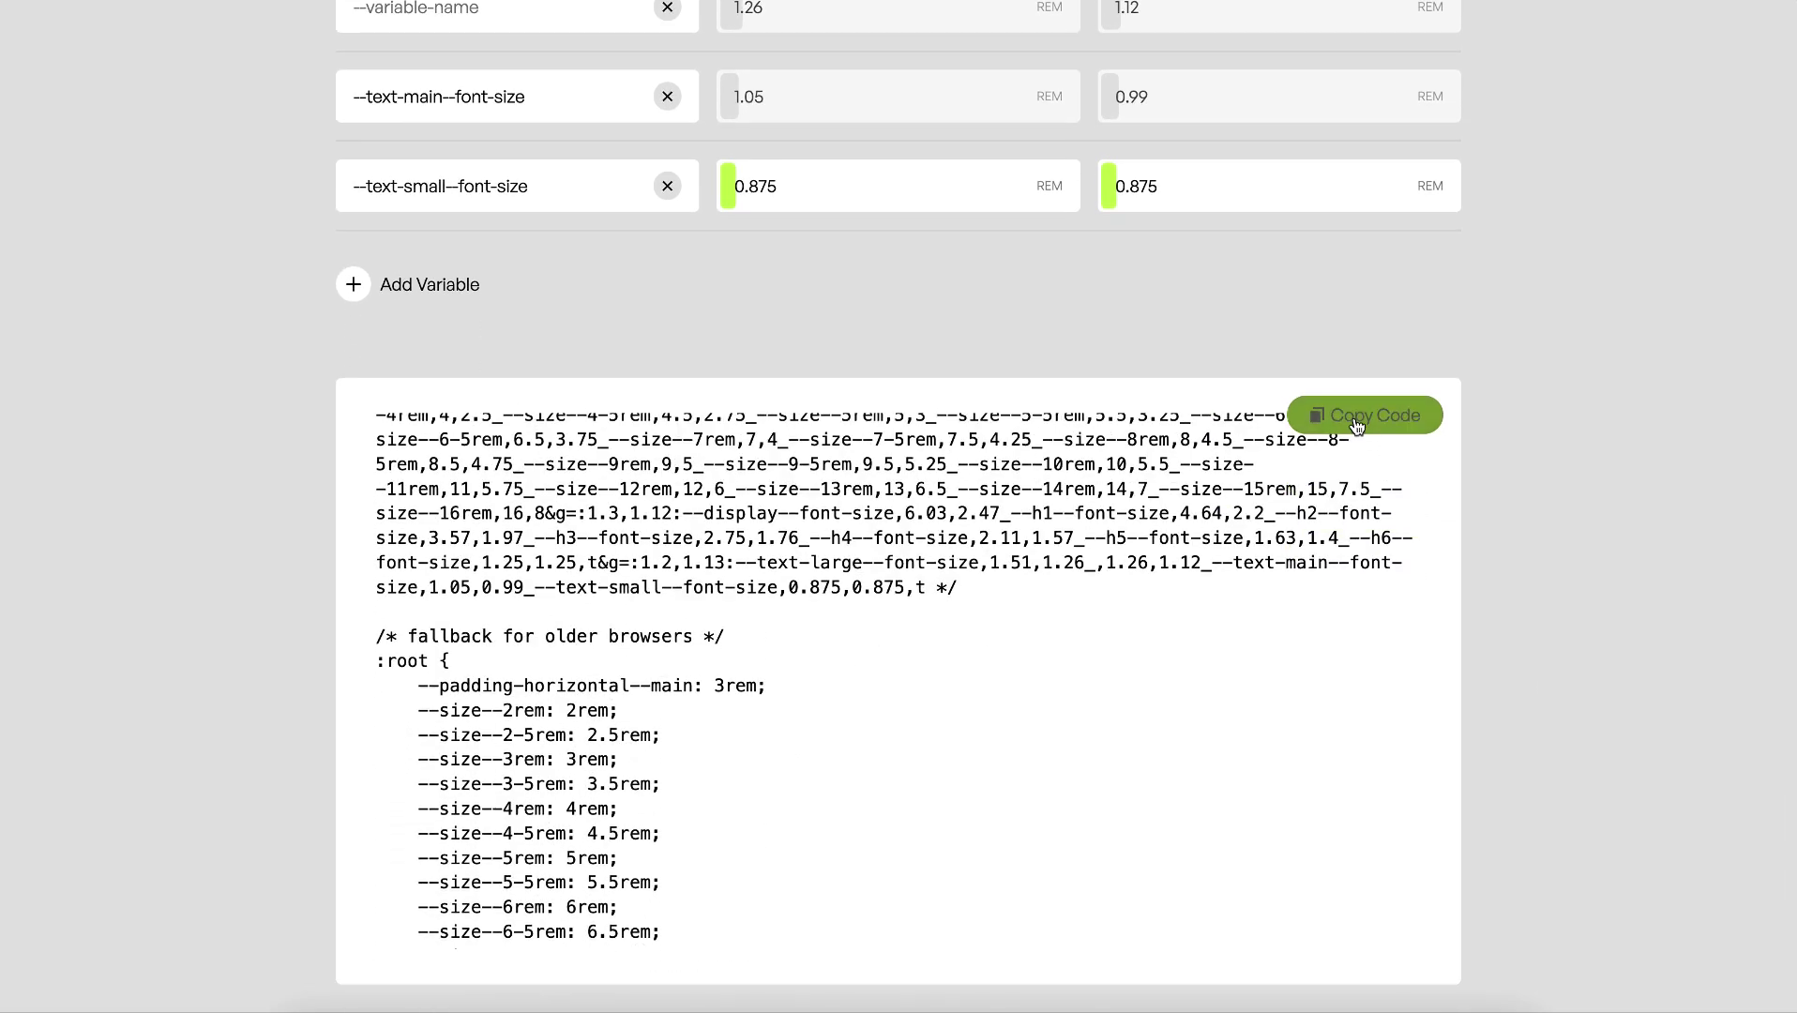
Step: Open the code of the page_code_responsive embed inside the Custom Code component
mouse_move(3, 422)
click(85, 173)
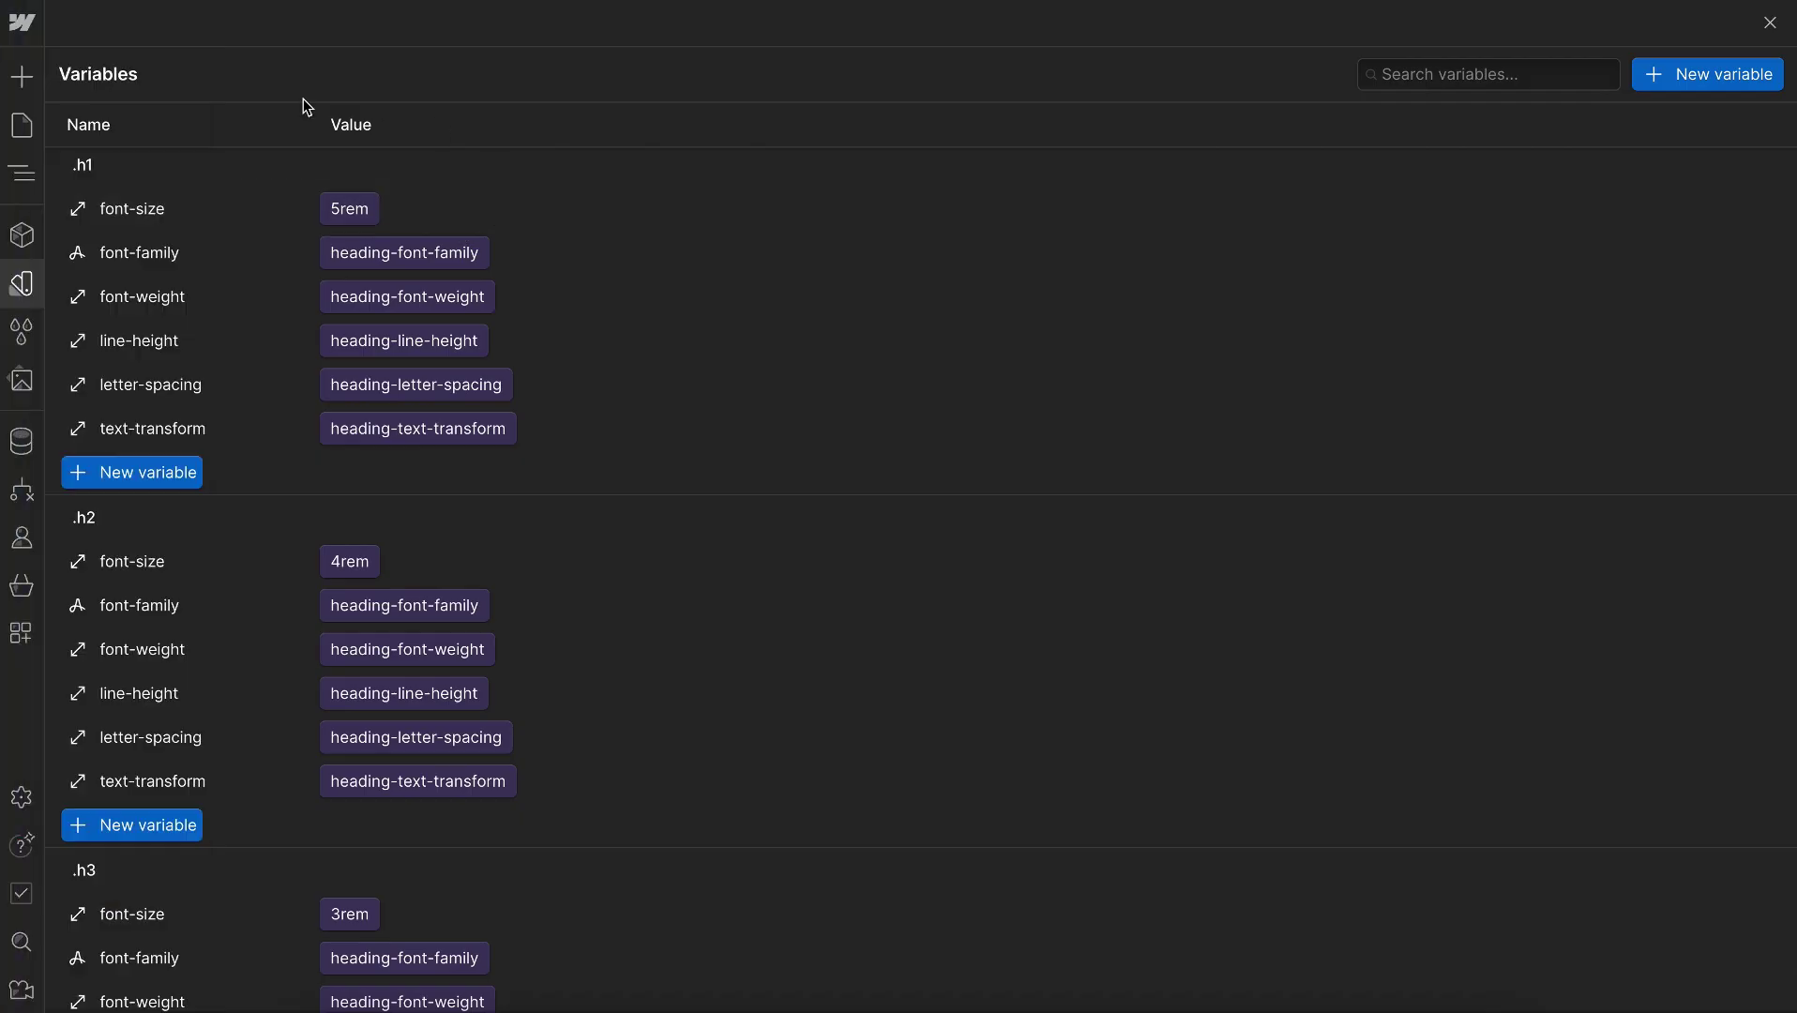
right_click(37, 159)
click(24, 172)
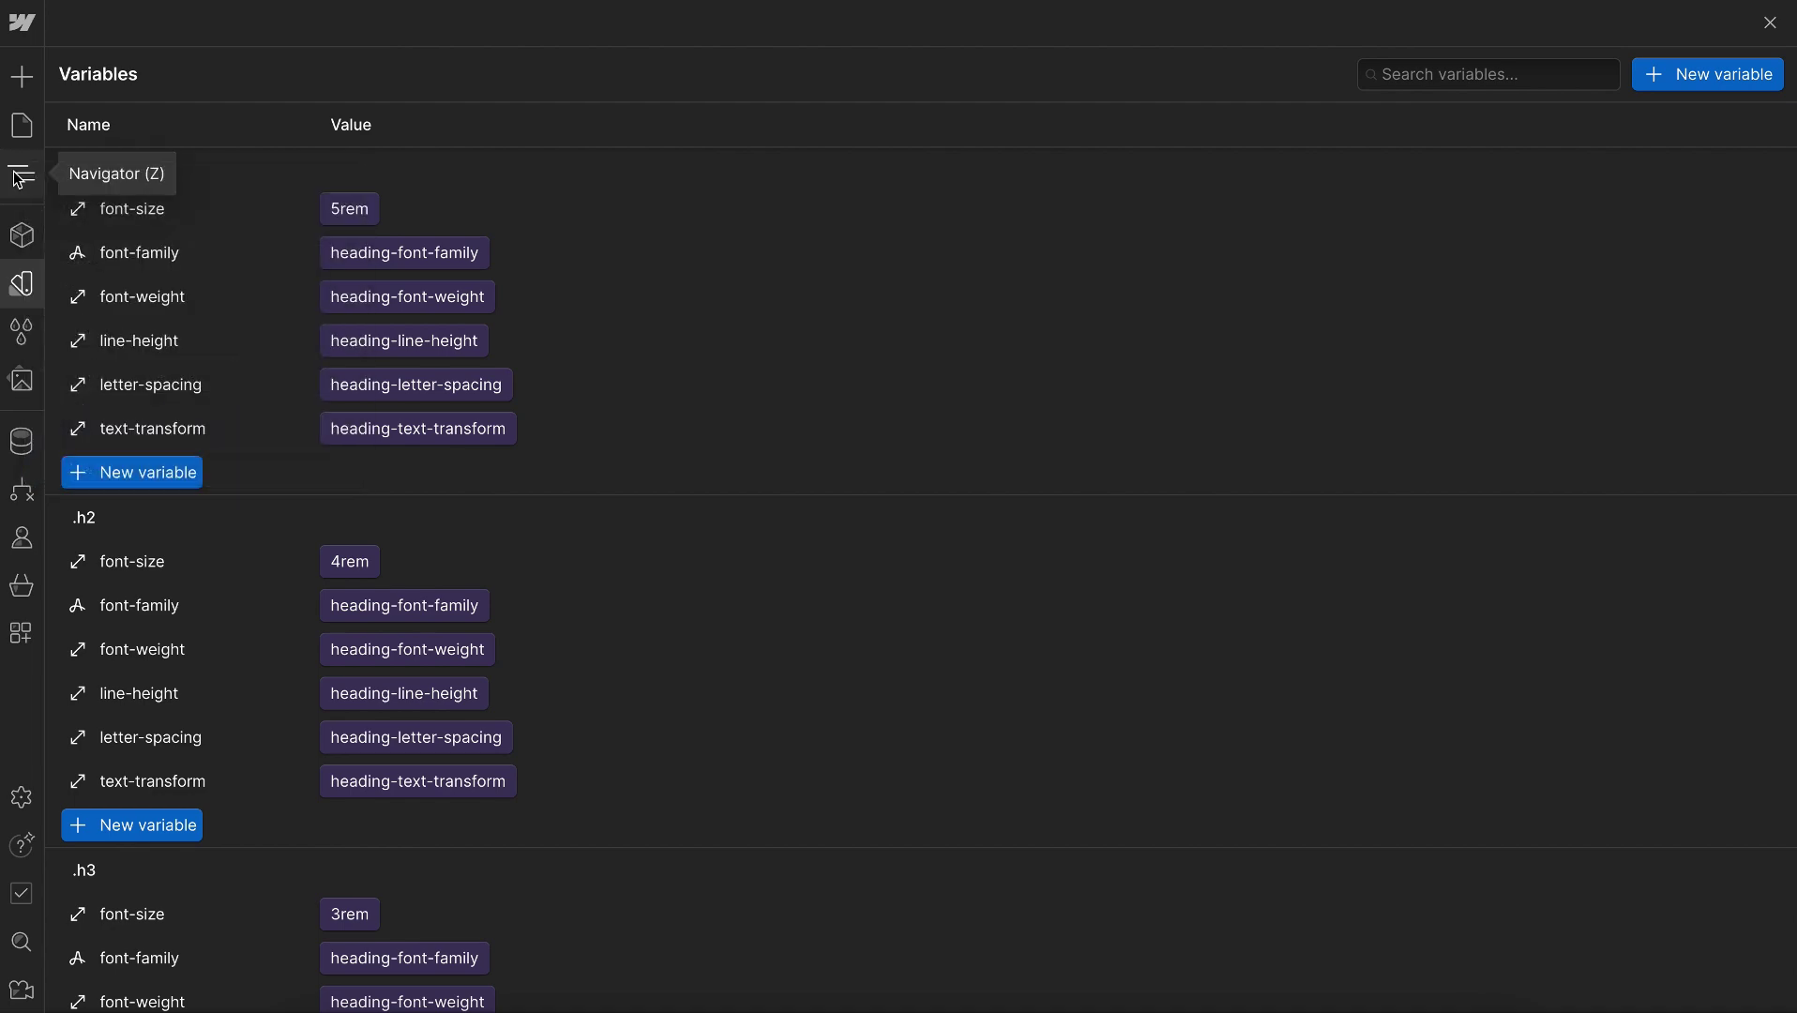
click(30, 171)
double_click(201, 185)
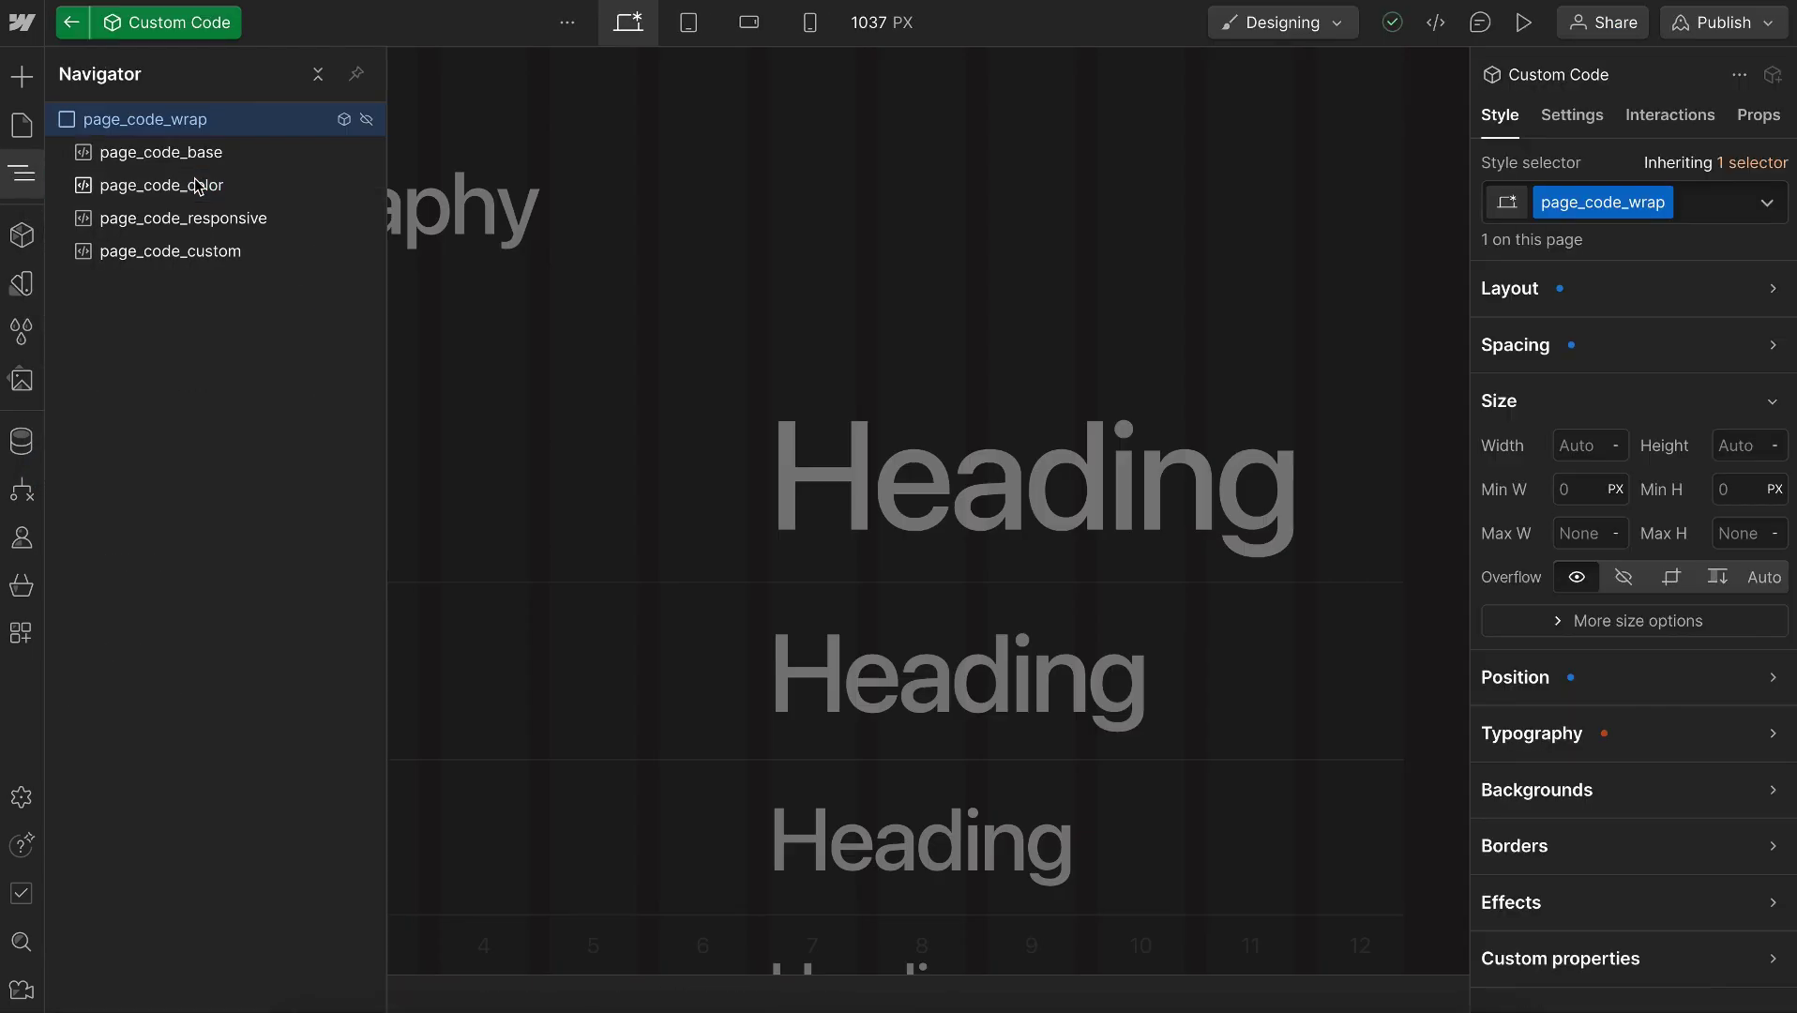
click(266, 208)
click(22, 173)
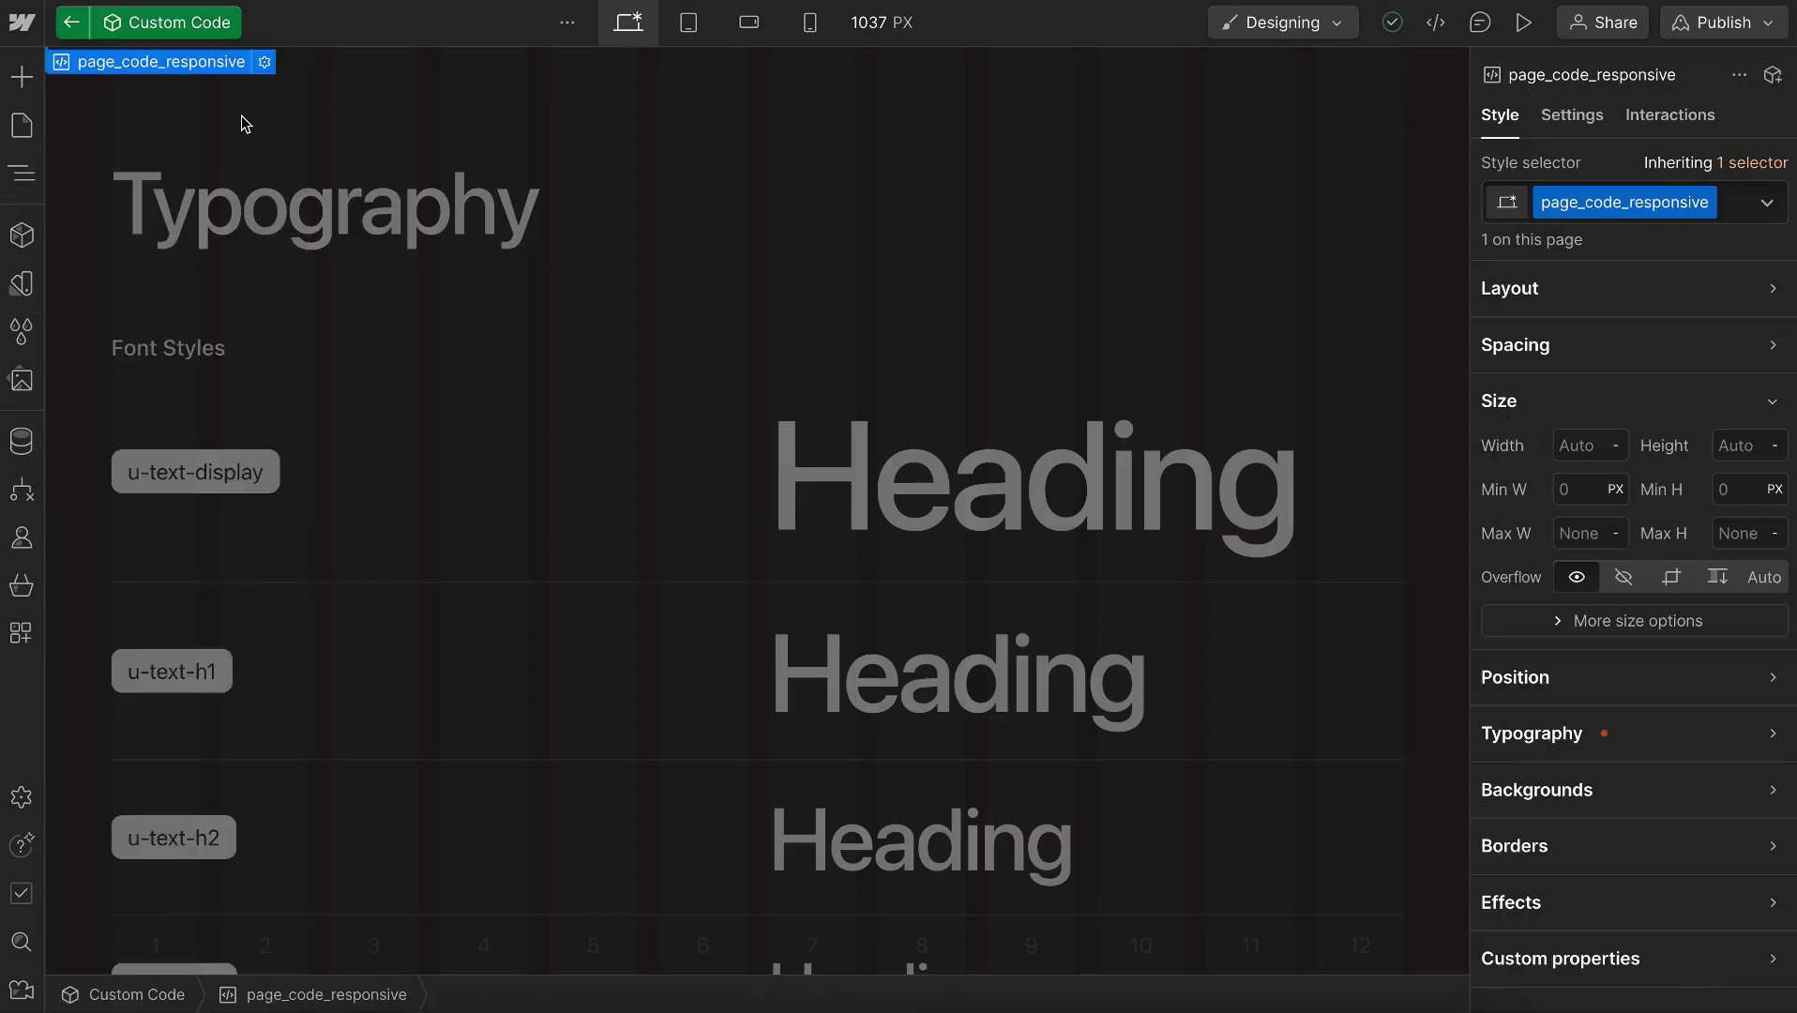
click(265, 62)
Step: Replace the embed's old CSS with the copied fluid clamp code and save it
scroll(548, 406, up, 8)
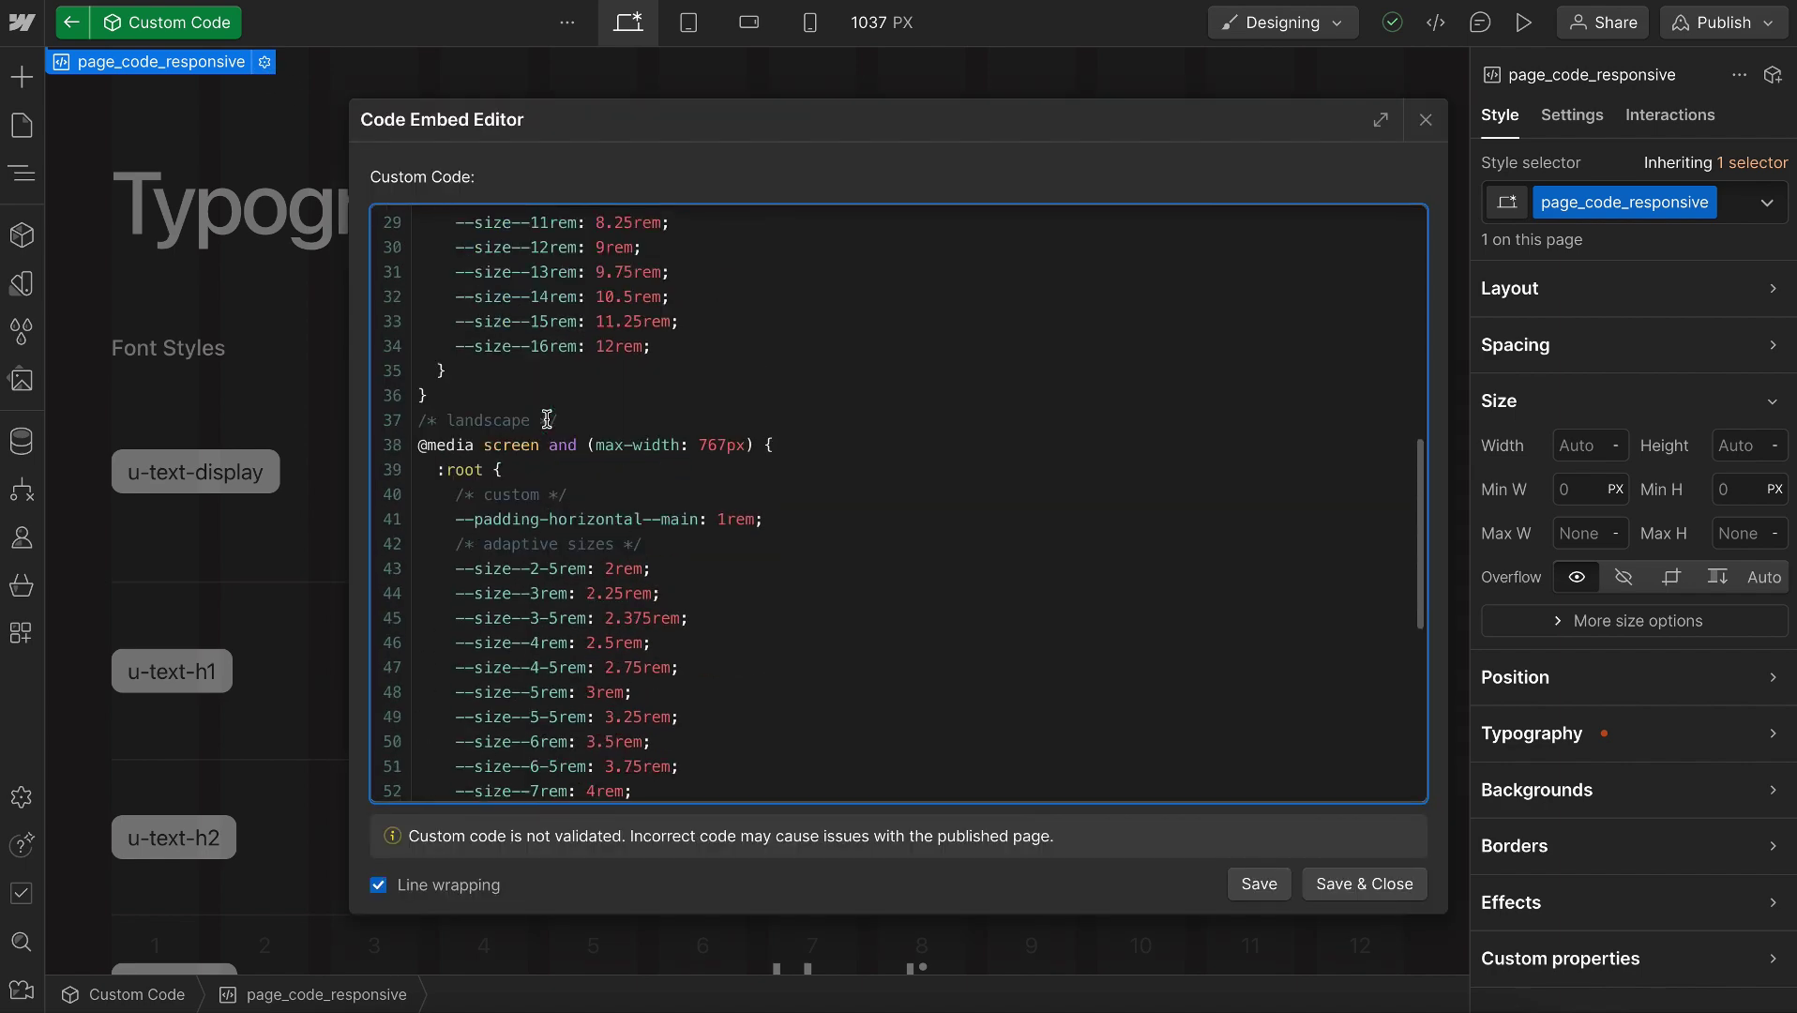
scroll(545, 390, up, 5)
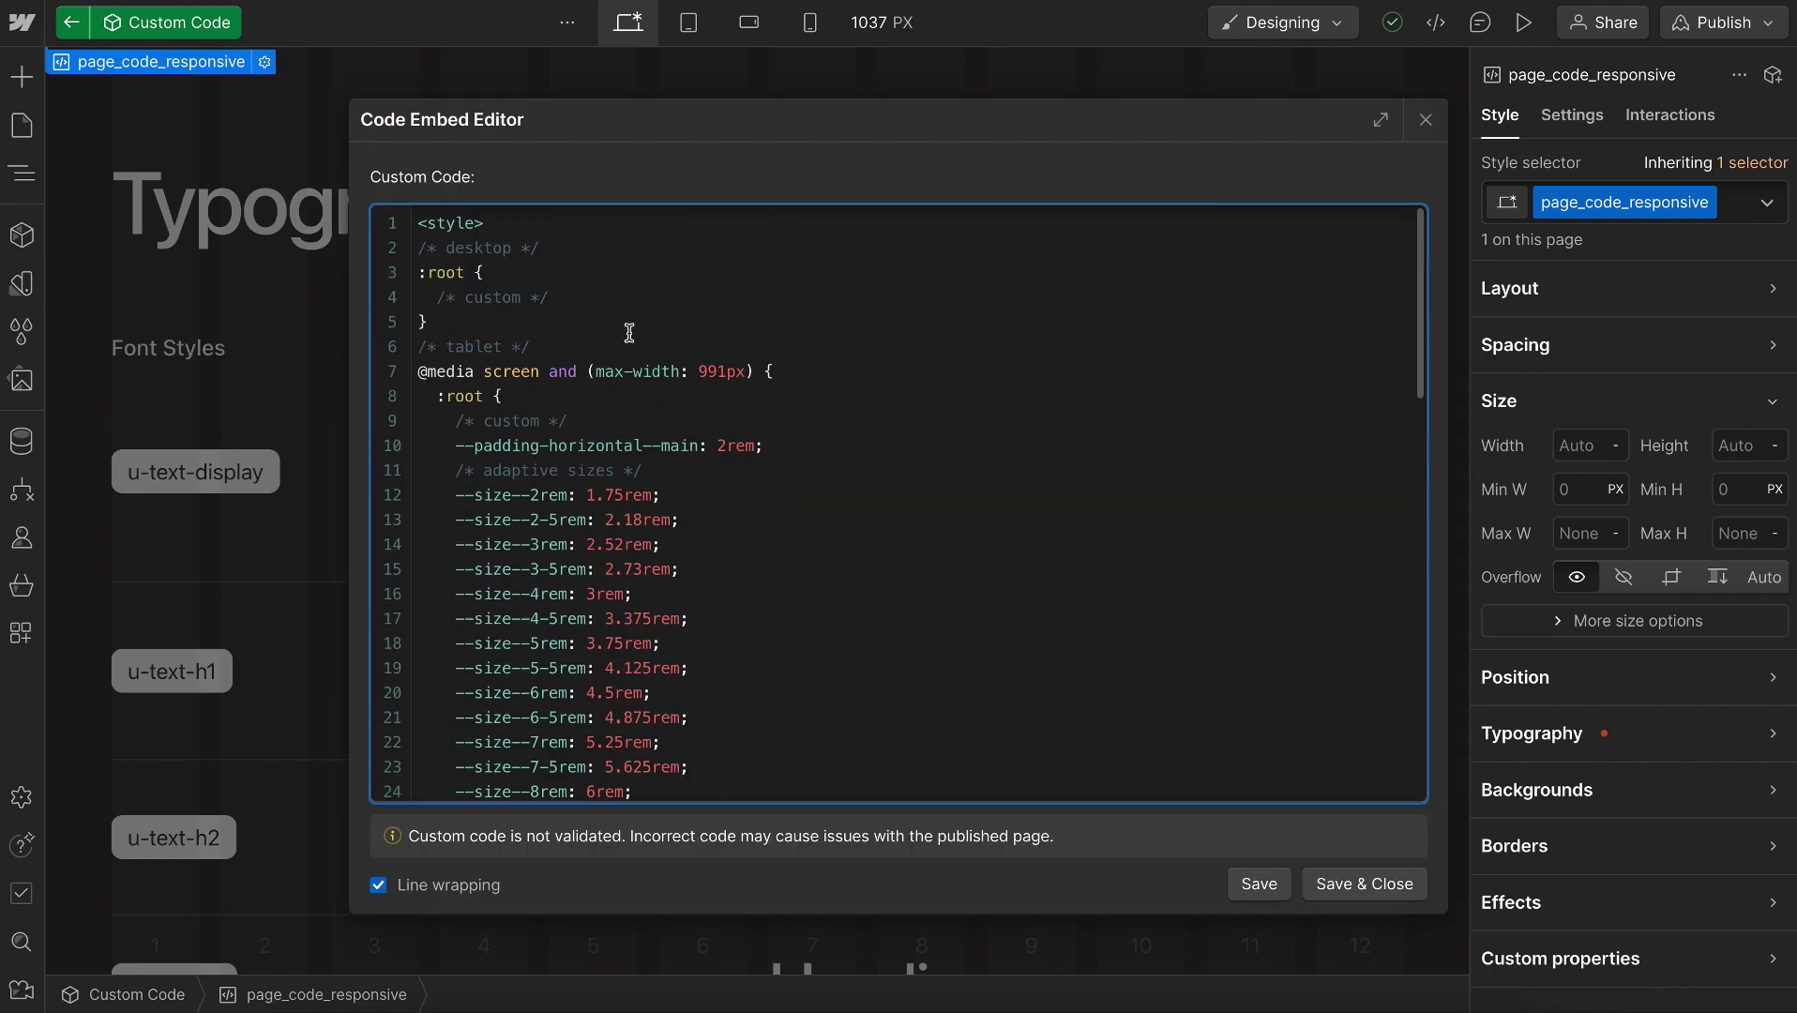
key(ctrl+a)
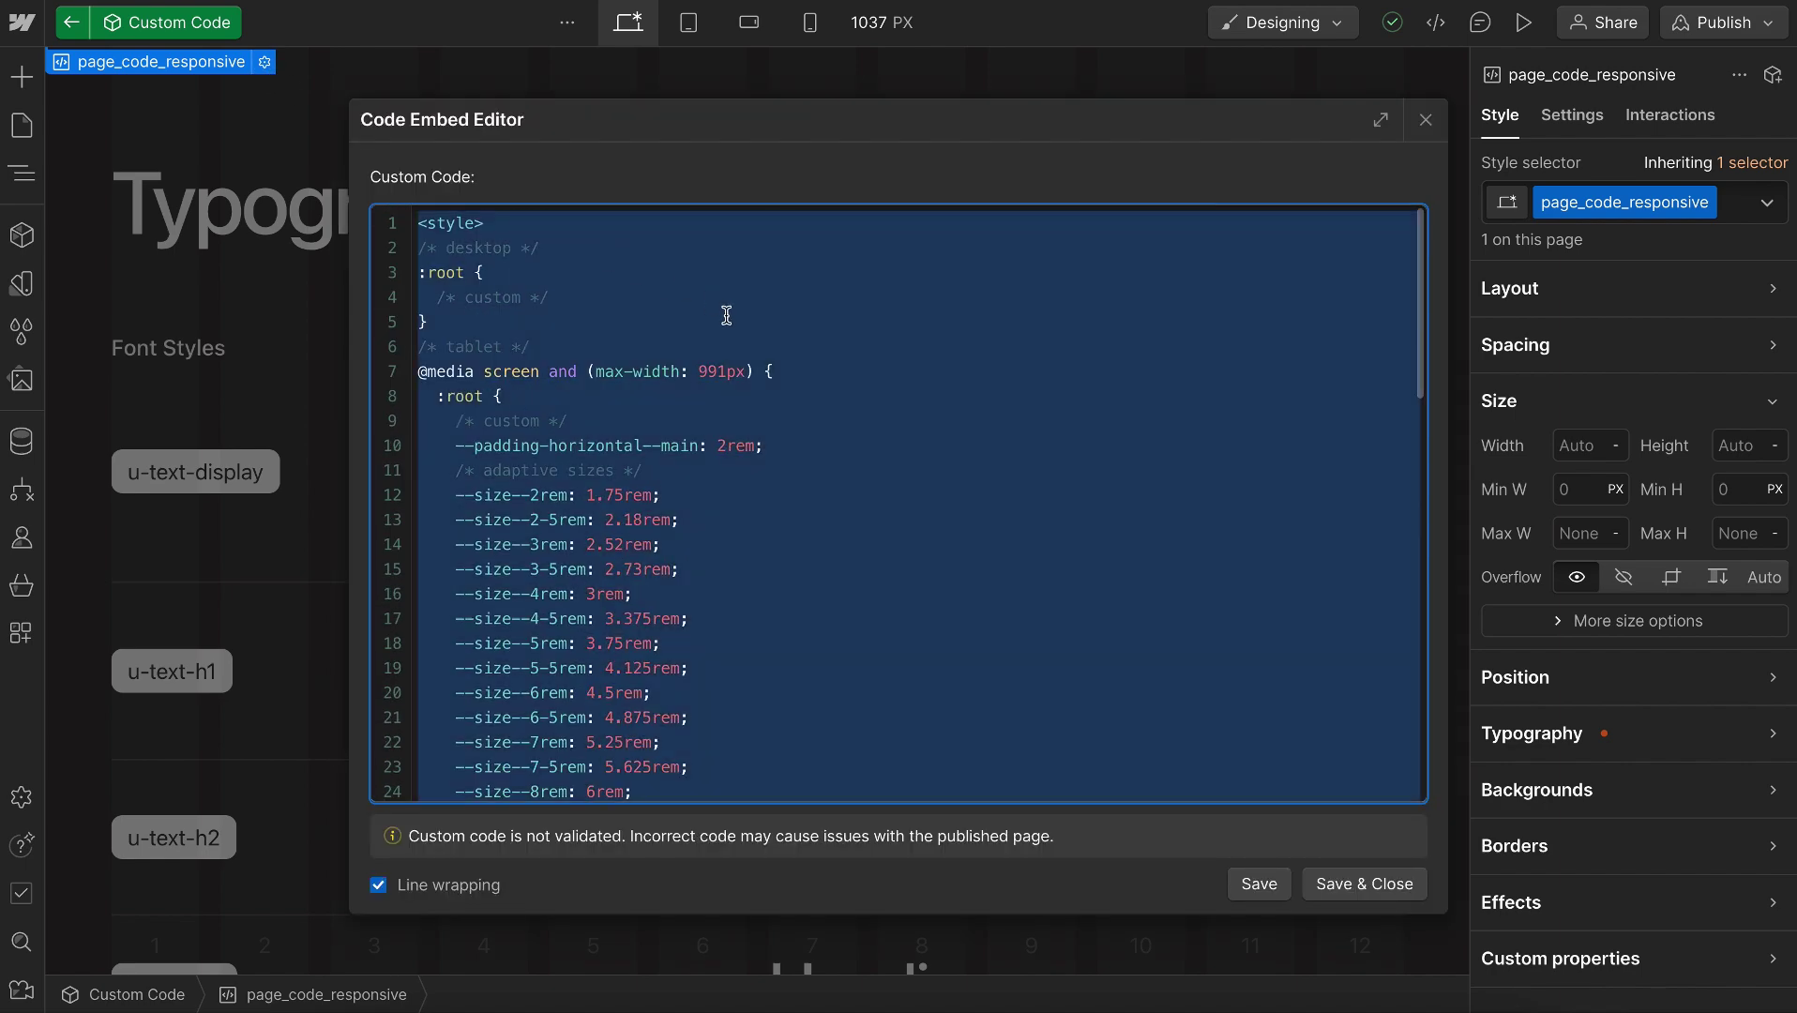
key(BackSpace)
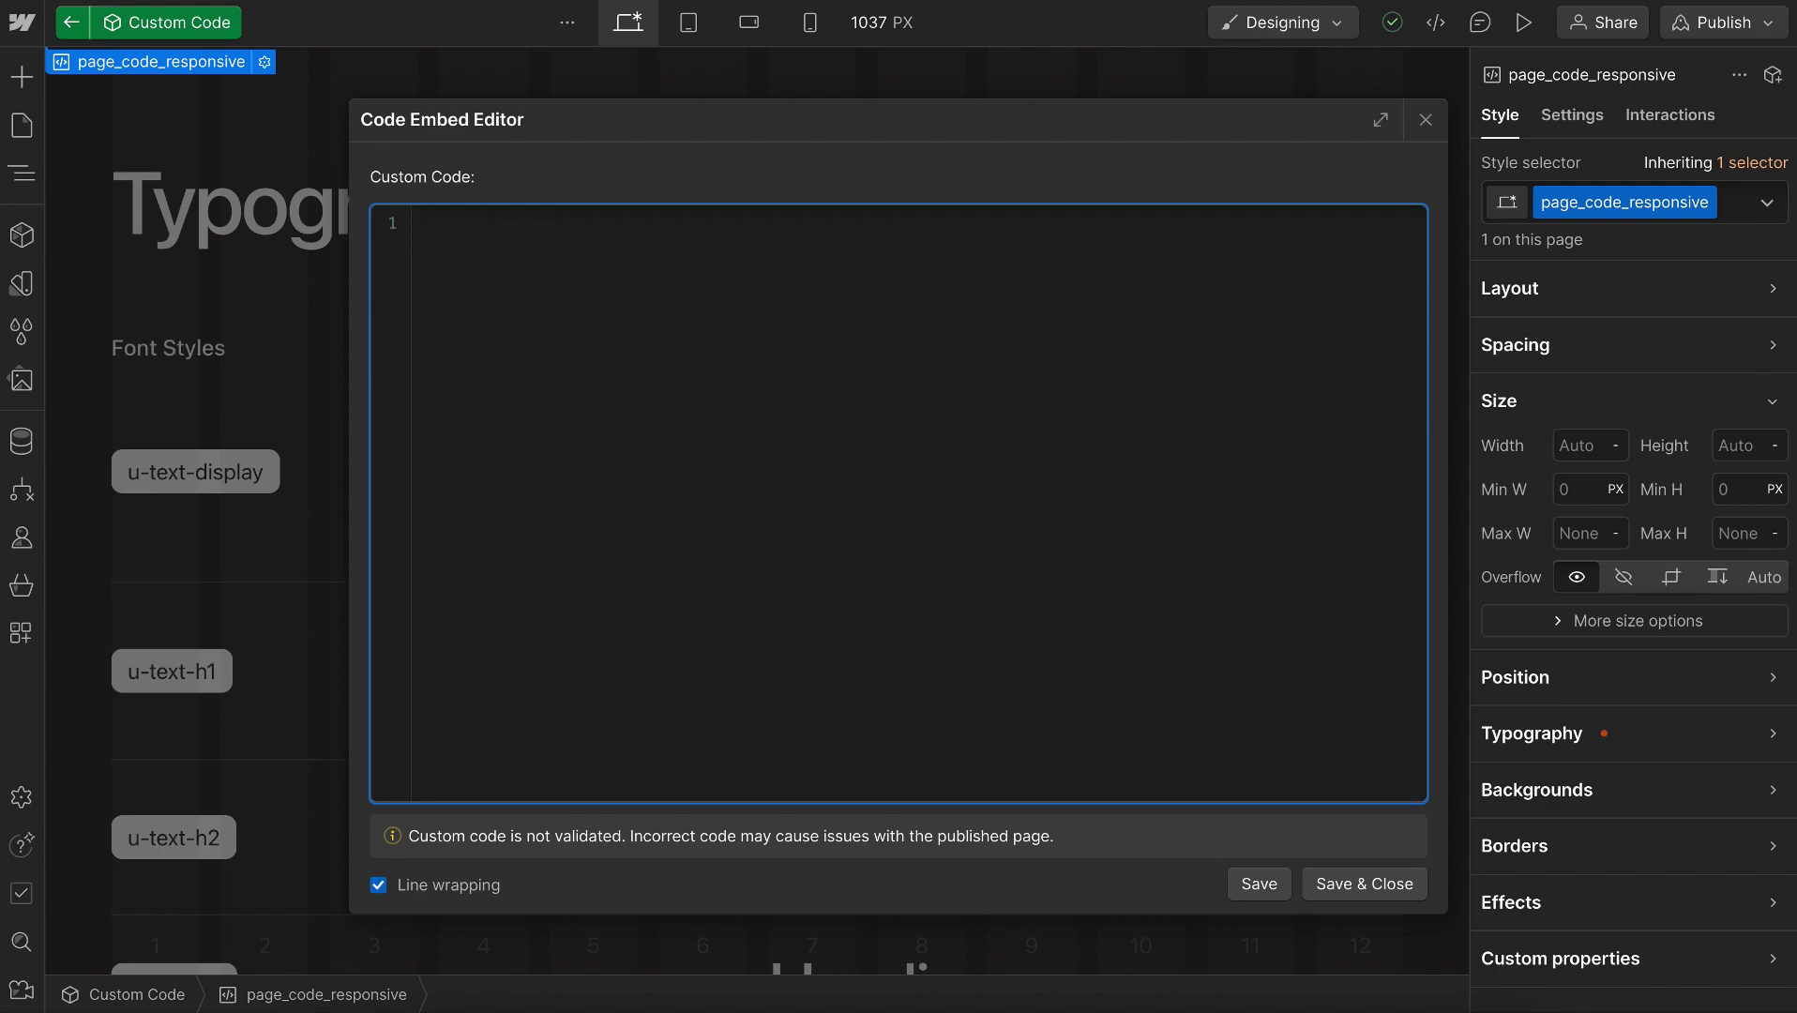
key(ctrl+v)
scroll(587, 270, up, 3)
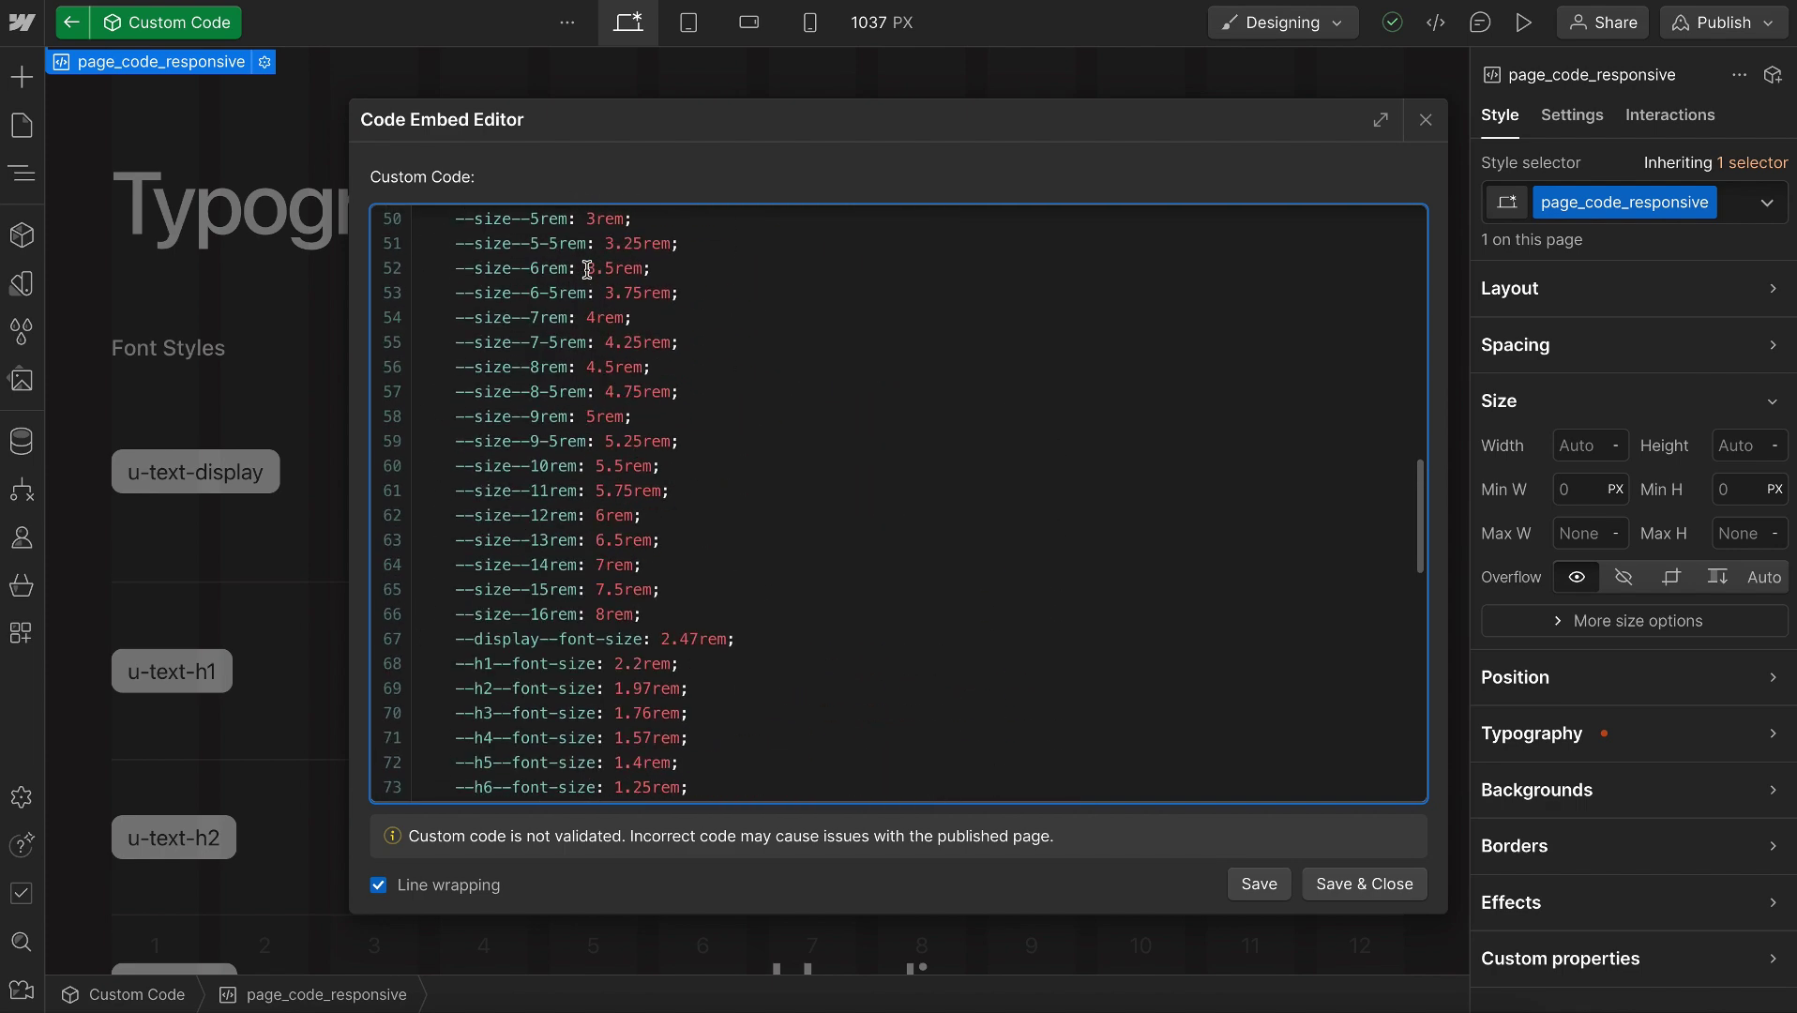
scroll(587, 270, up, 10)
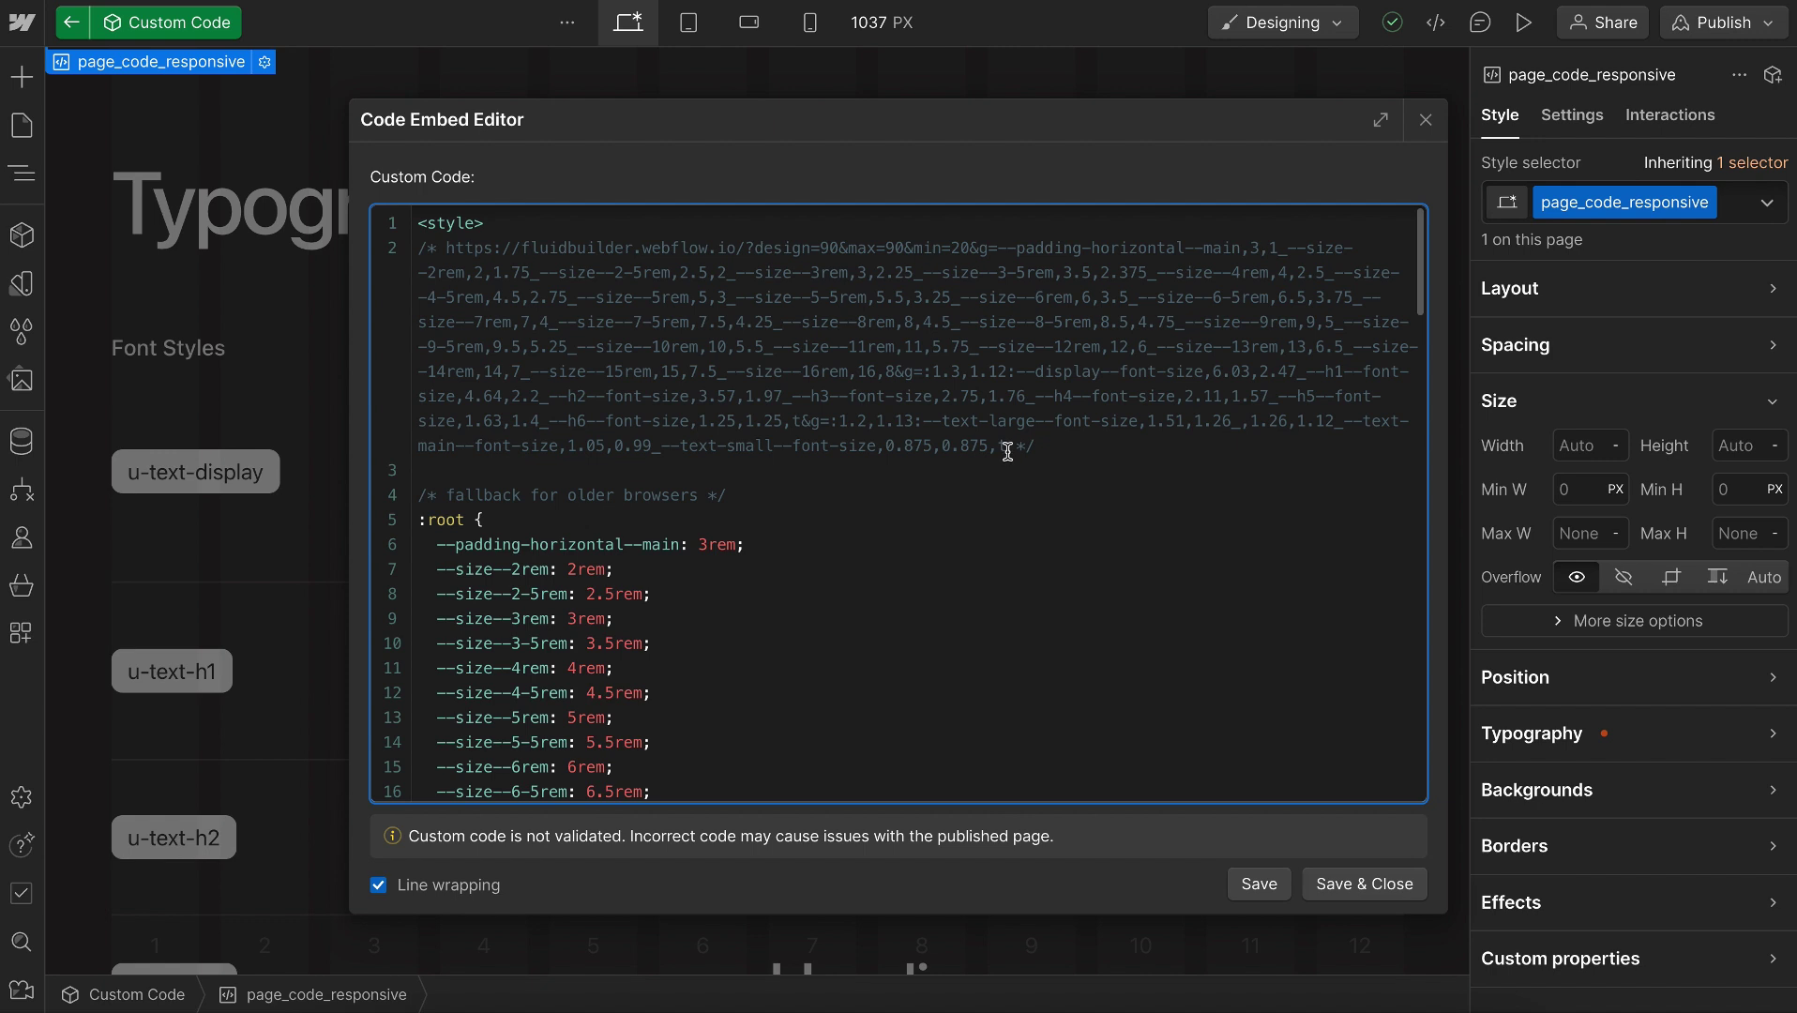
drag(1007, 452, 449, 252)
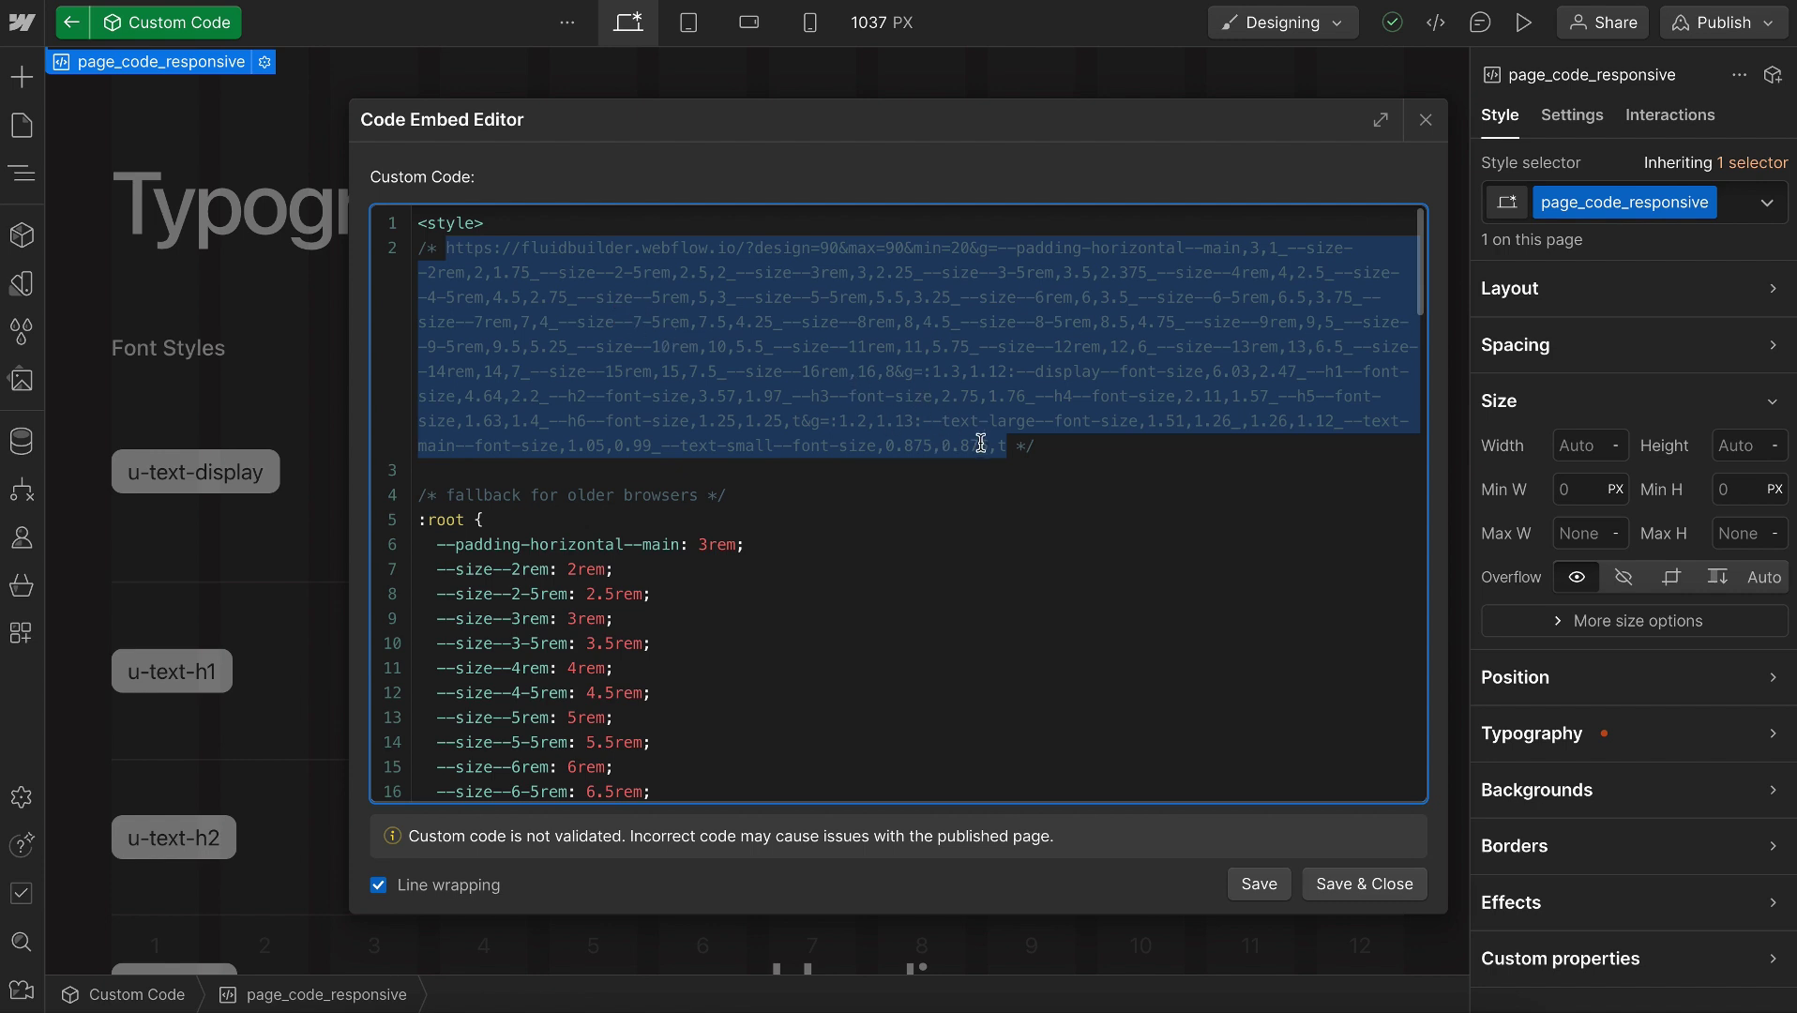
click(1400, 888)
Step: Preview the Styleguide page at tablet width, widen it to desktop, then narrow it to 298 px
click(1067, 465)
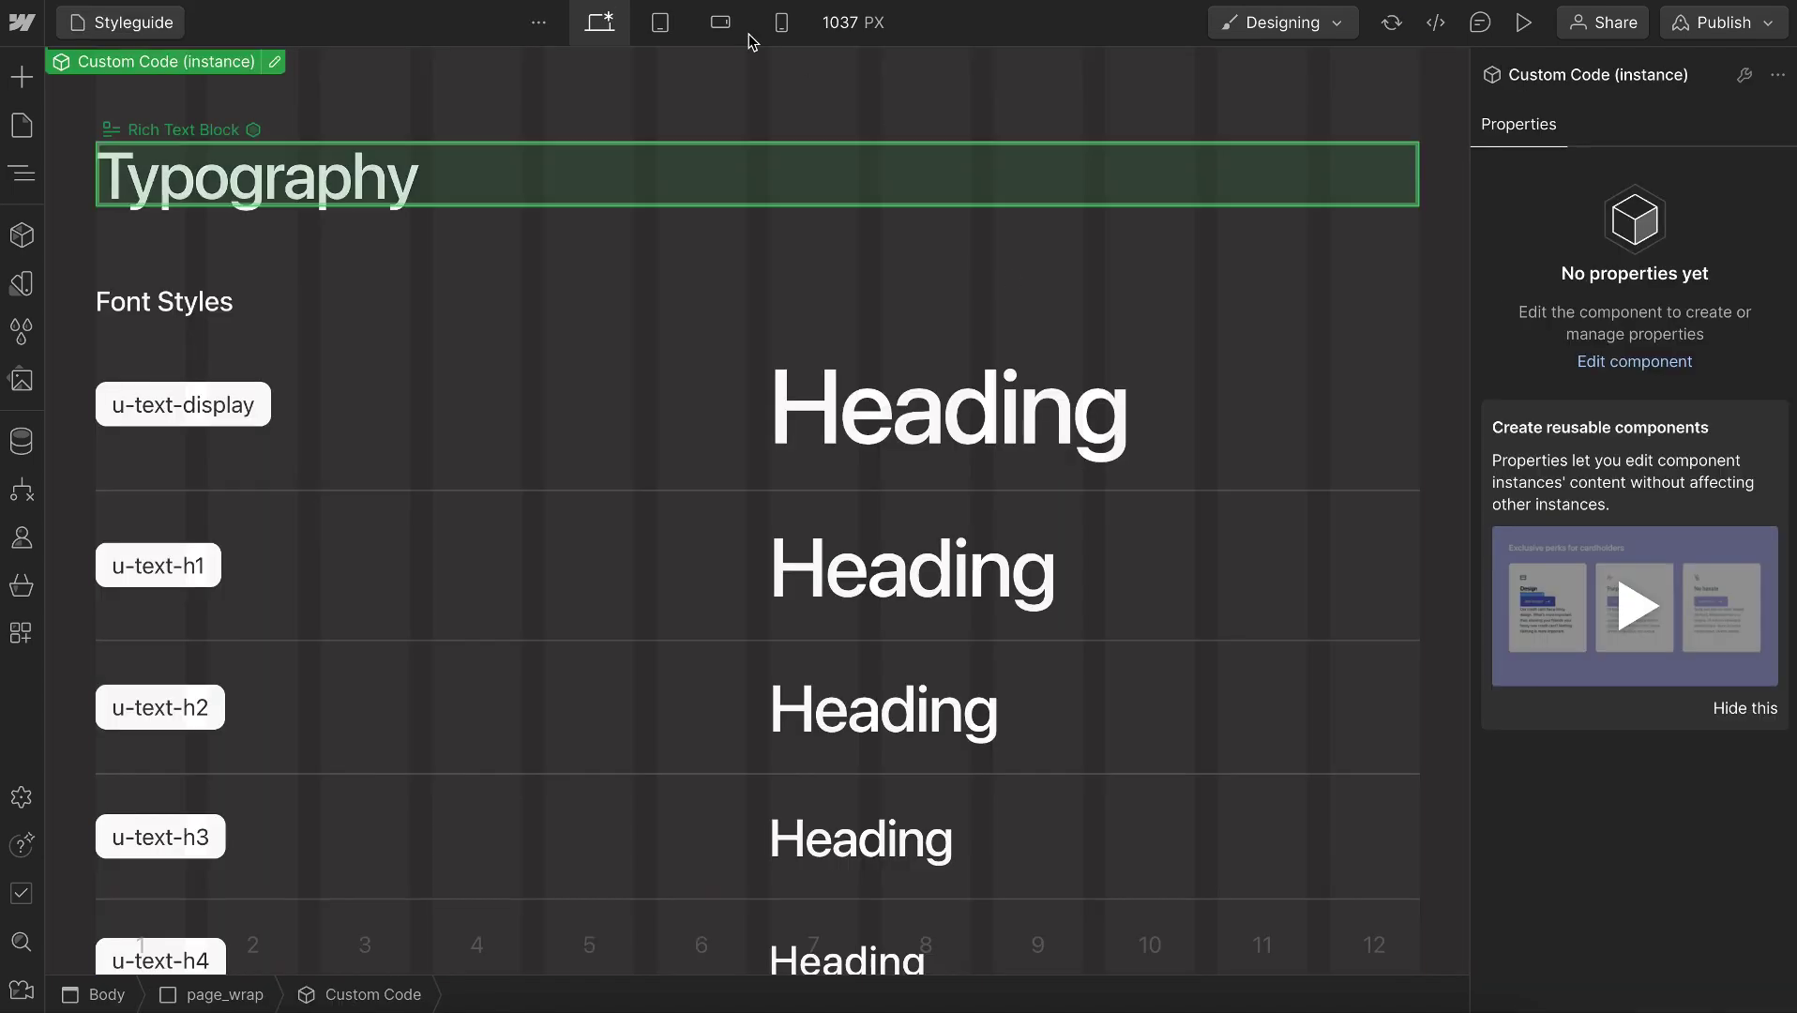
click(1533, 34)
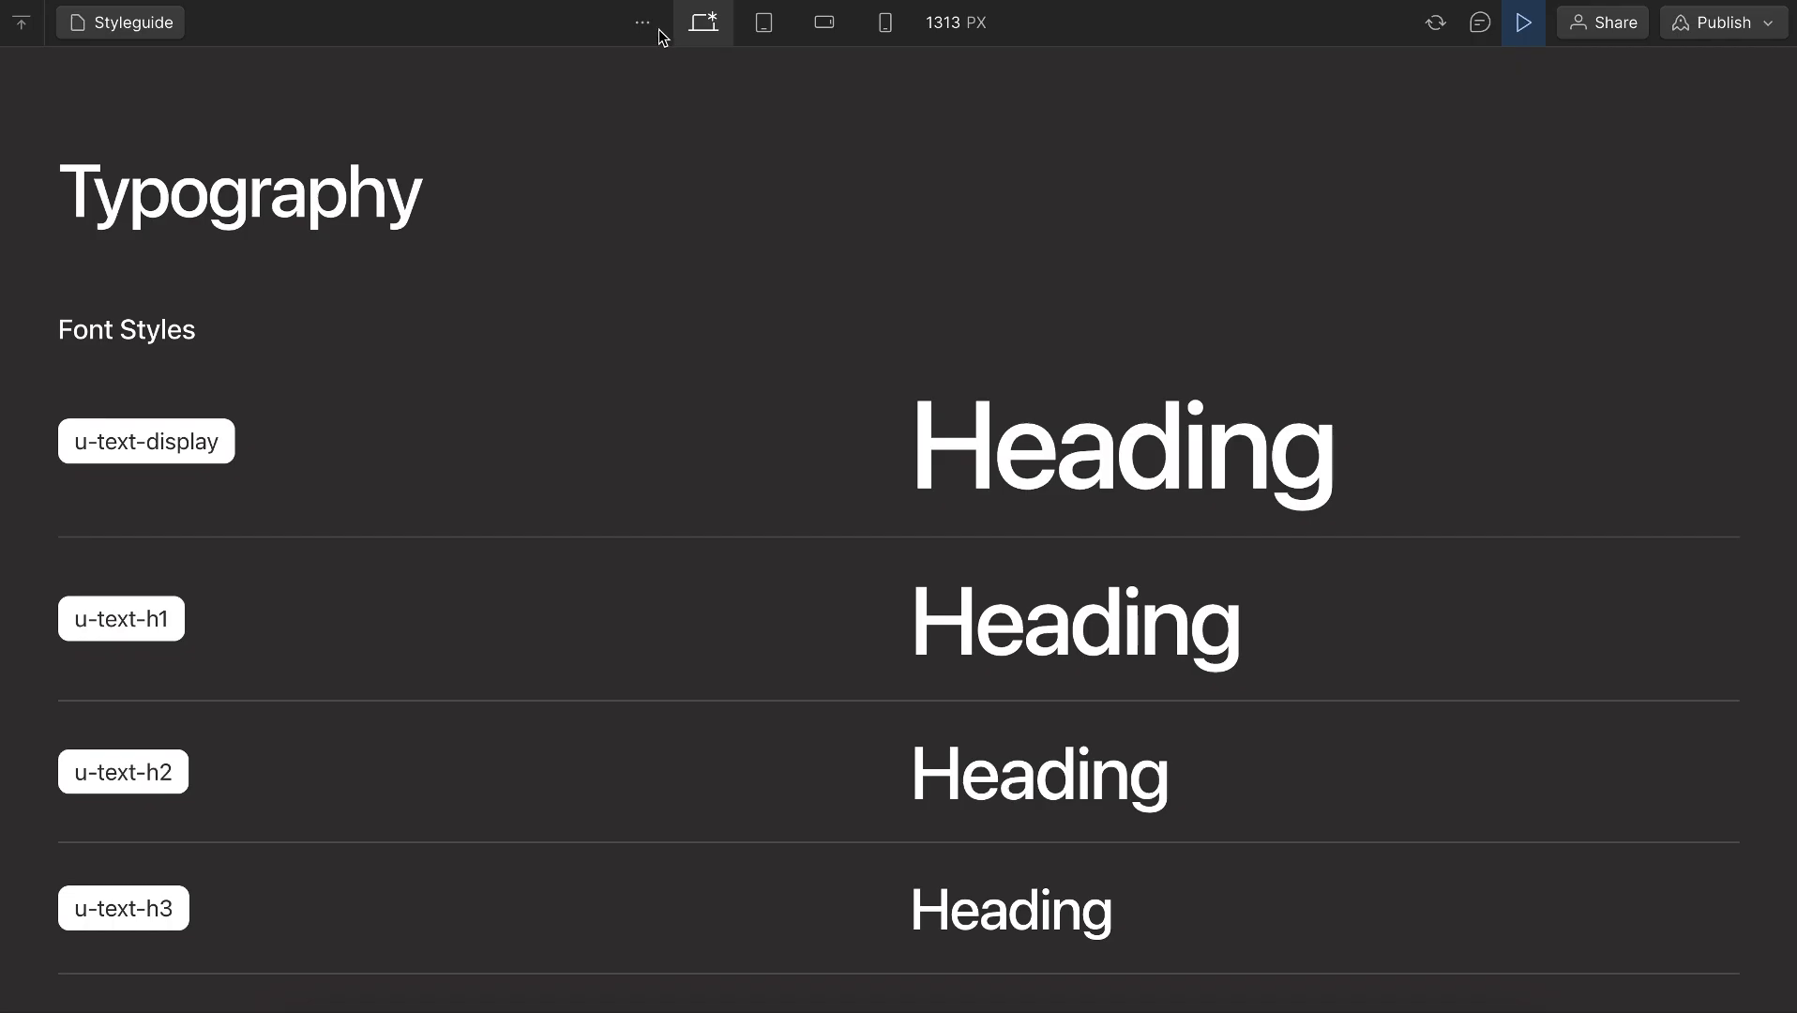
click(753, 34)
drag(1441, 573, 1696, 529)
drag(1538, 535, 1106, 578)
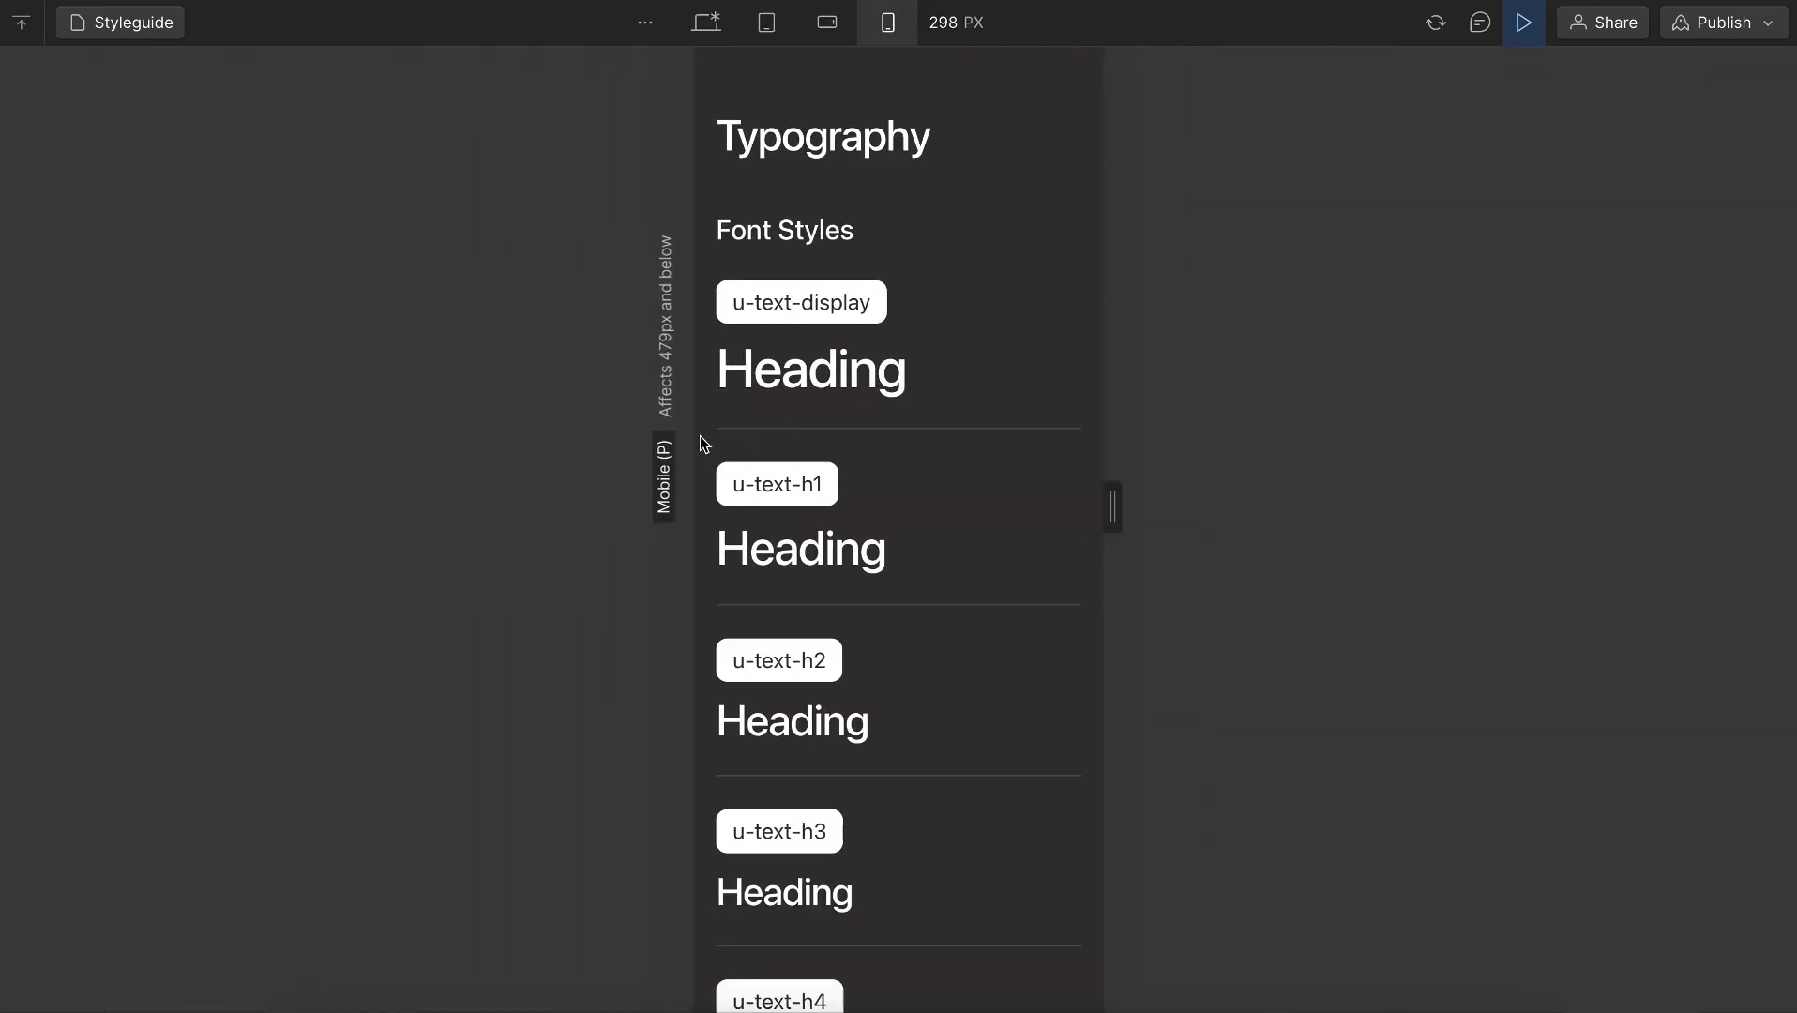
Step: Delete the display and h1–h6 font-size rows under Heading Variables
mouse_move(4, 712)
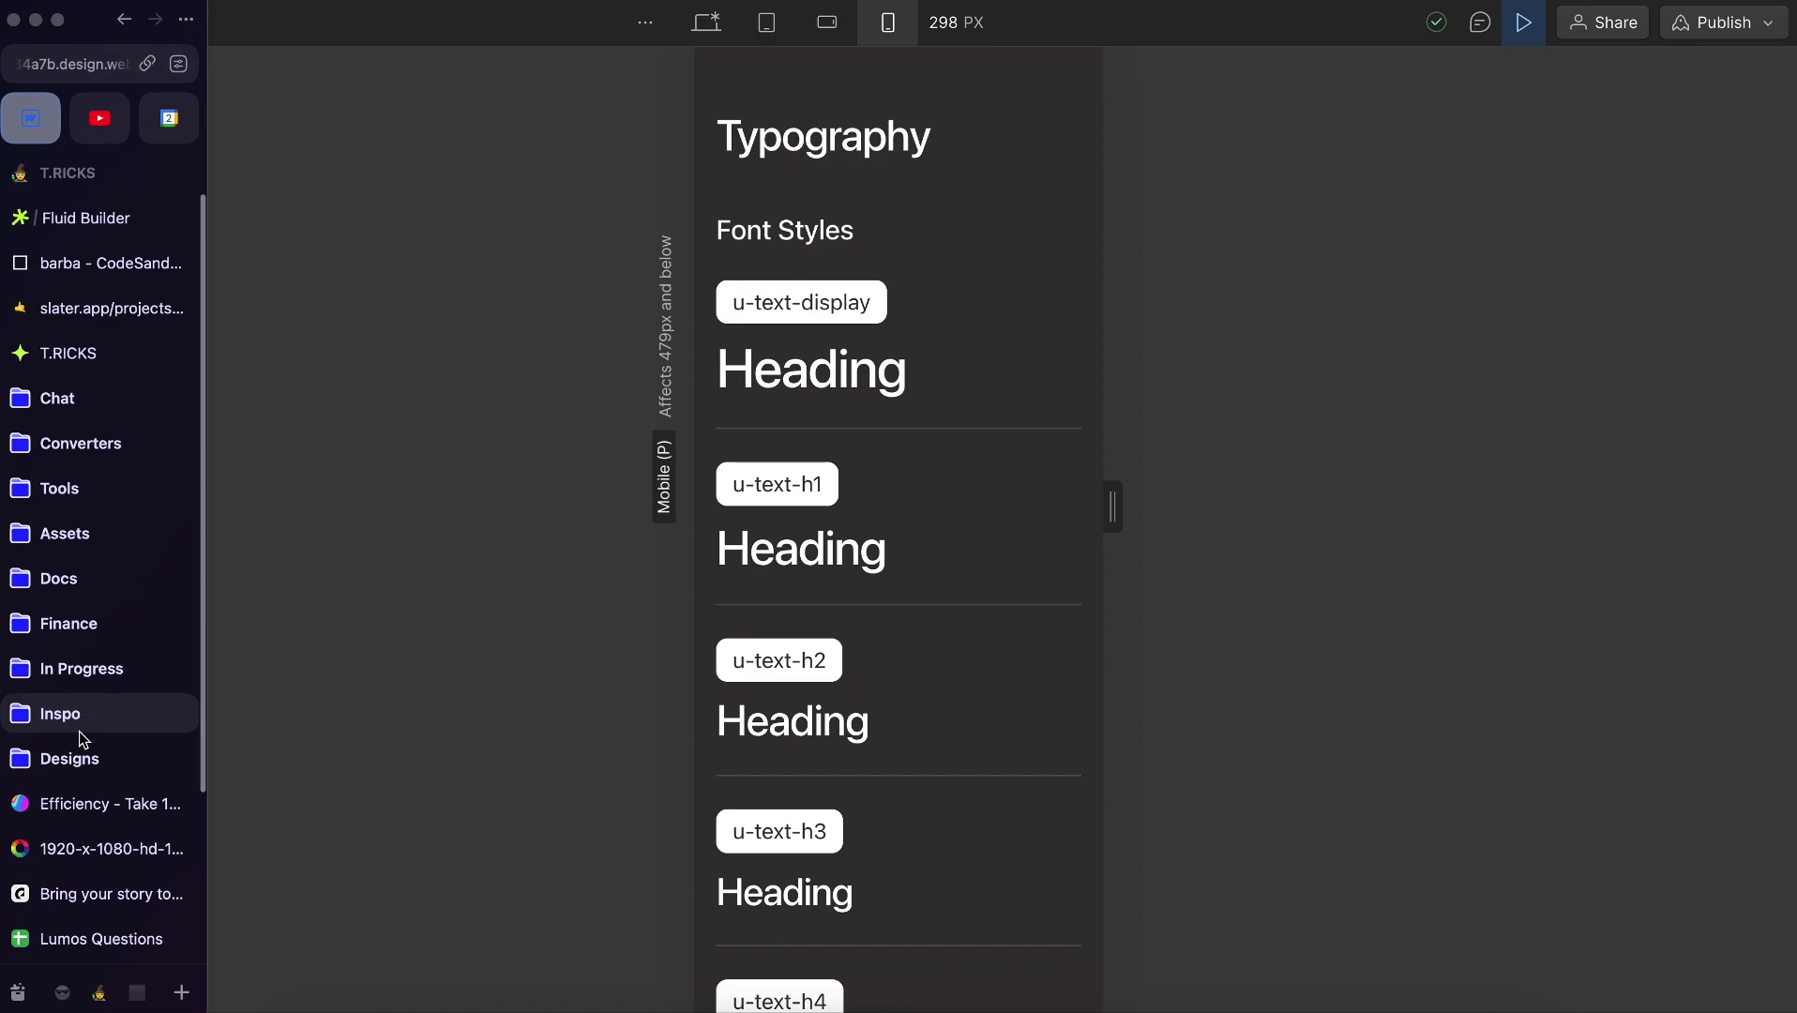
click(150, 220)
scroll(696, 333, up, 3)
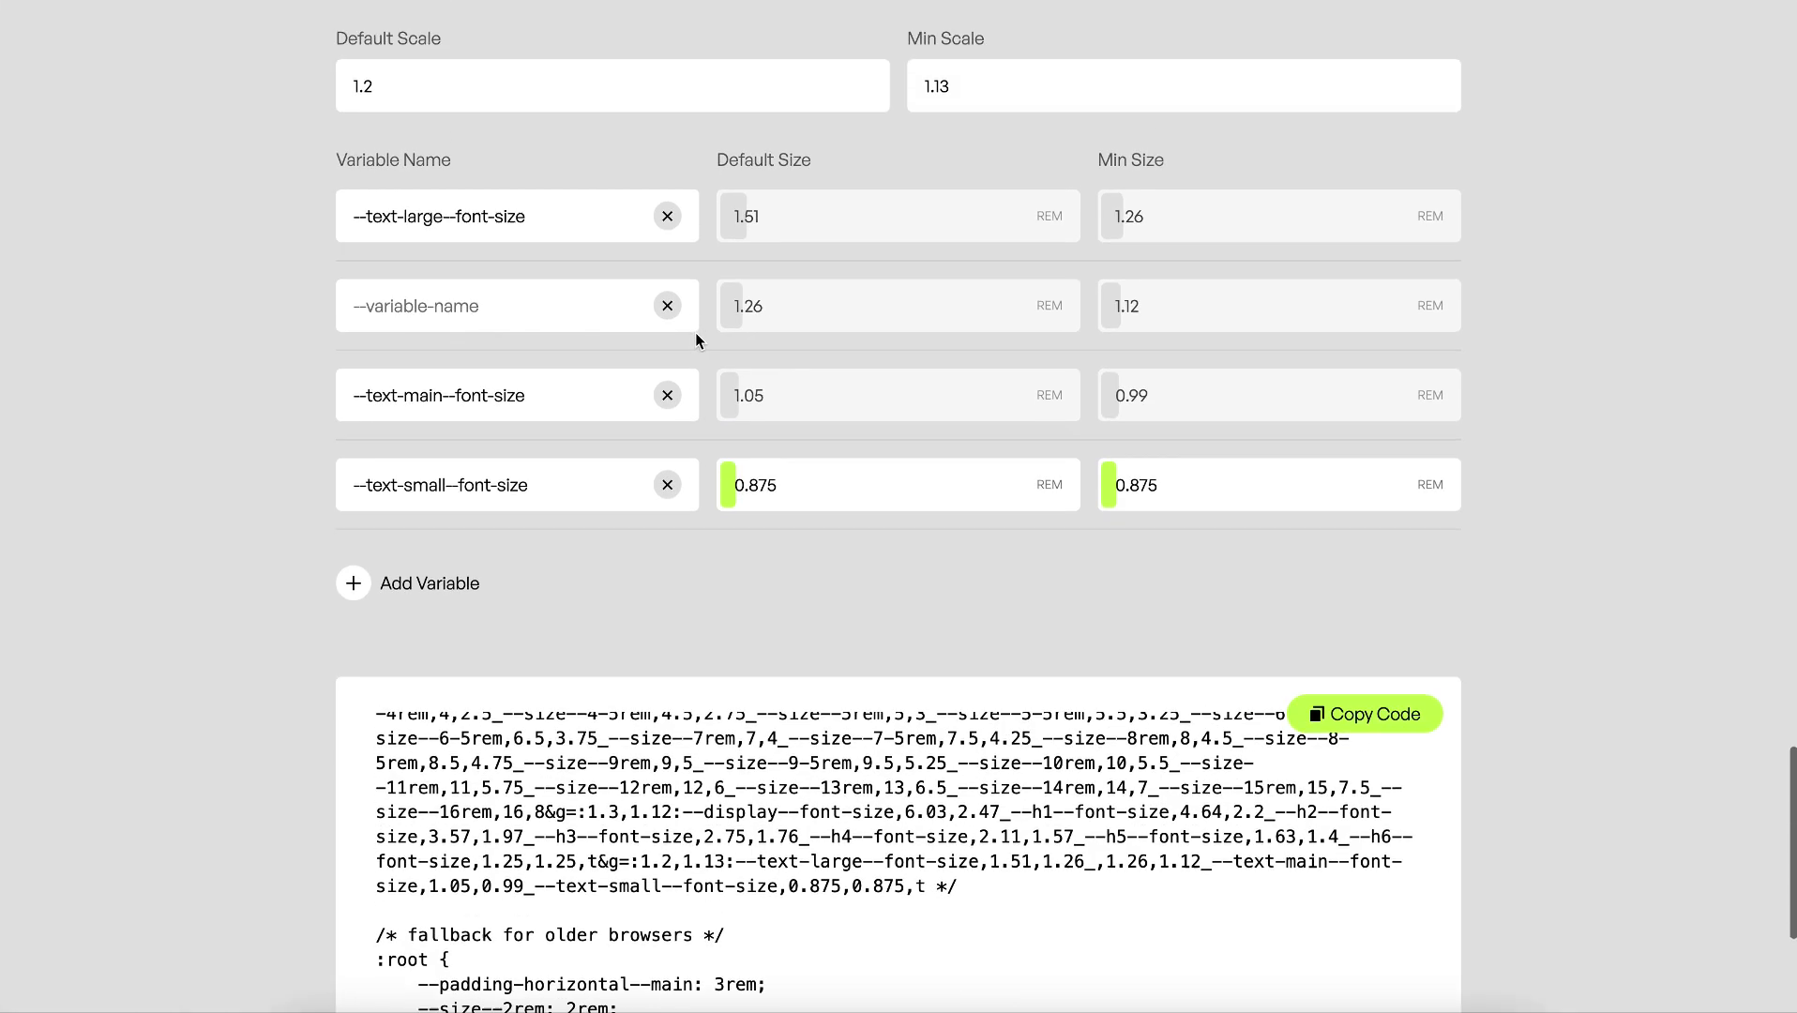
scroll(695, 331, up, 10)
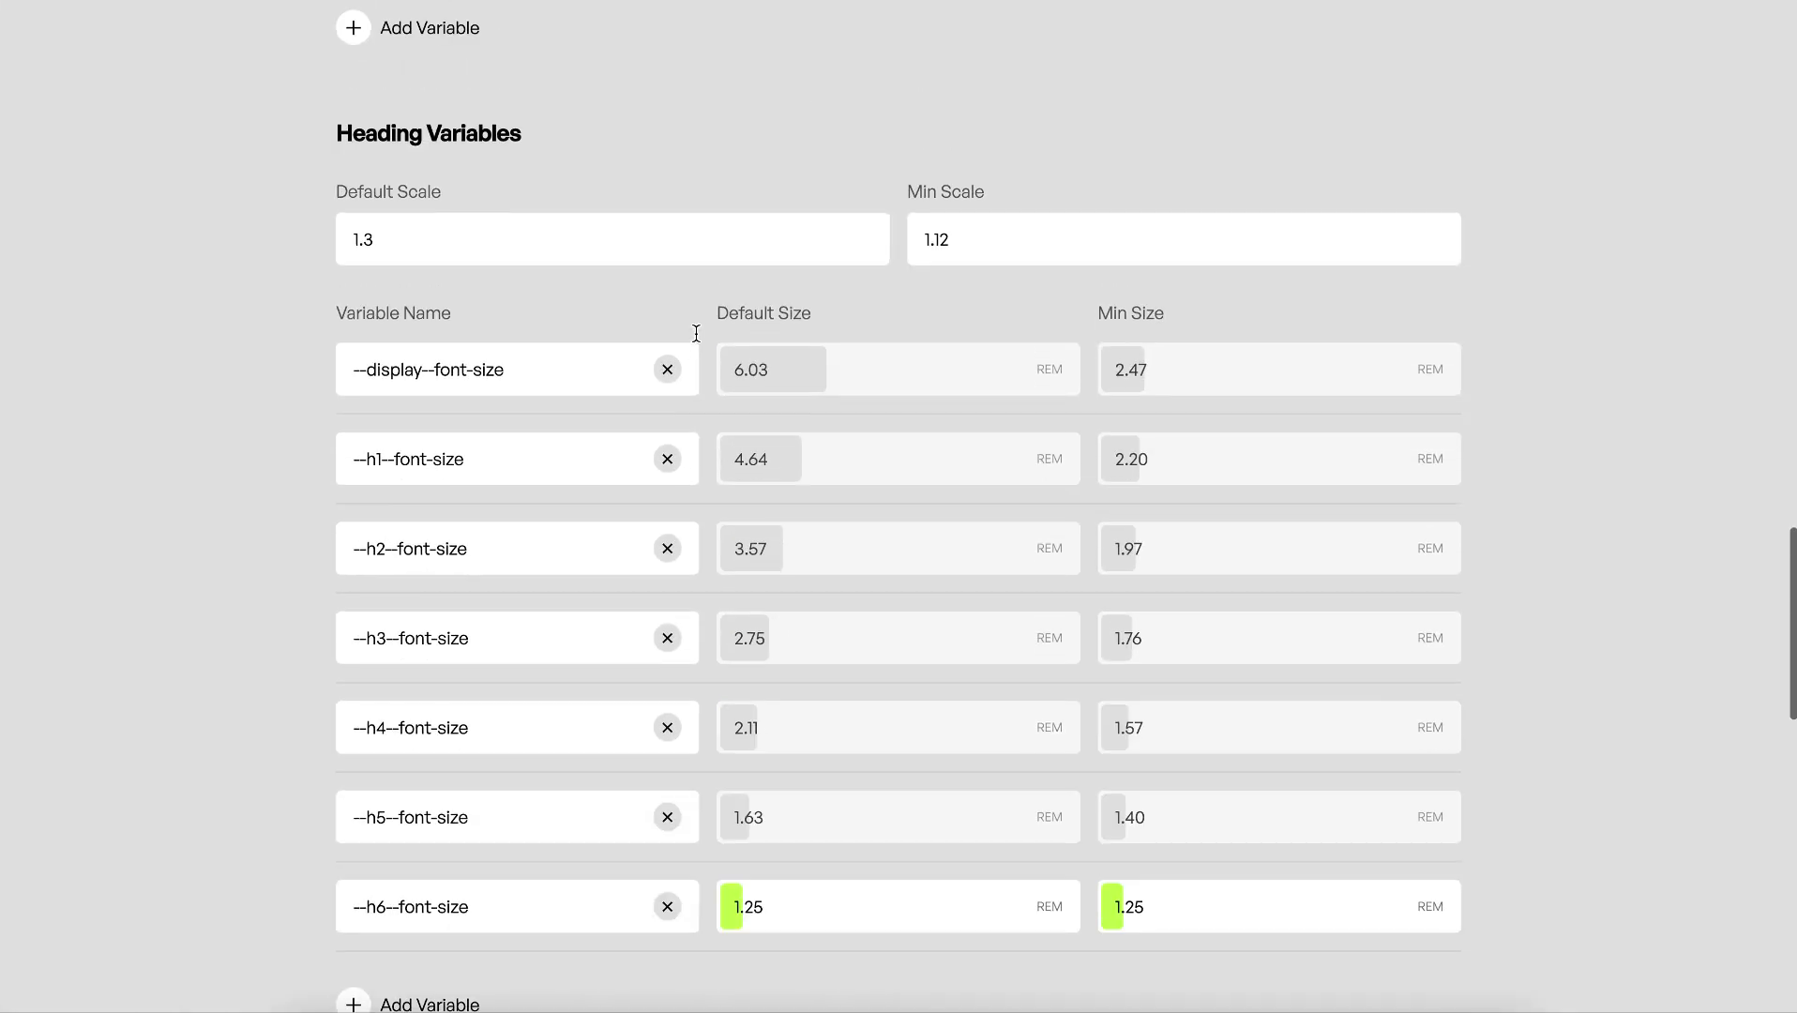
click(667, 370)
click(667, 370)
click(667, 369)
click(666, 370)
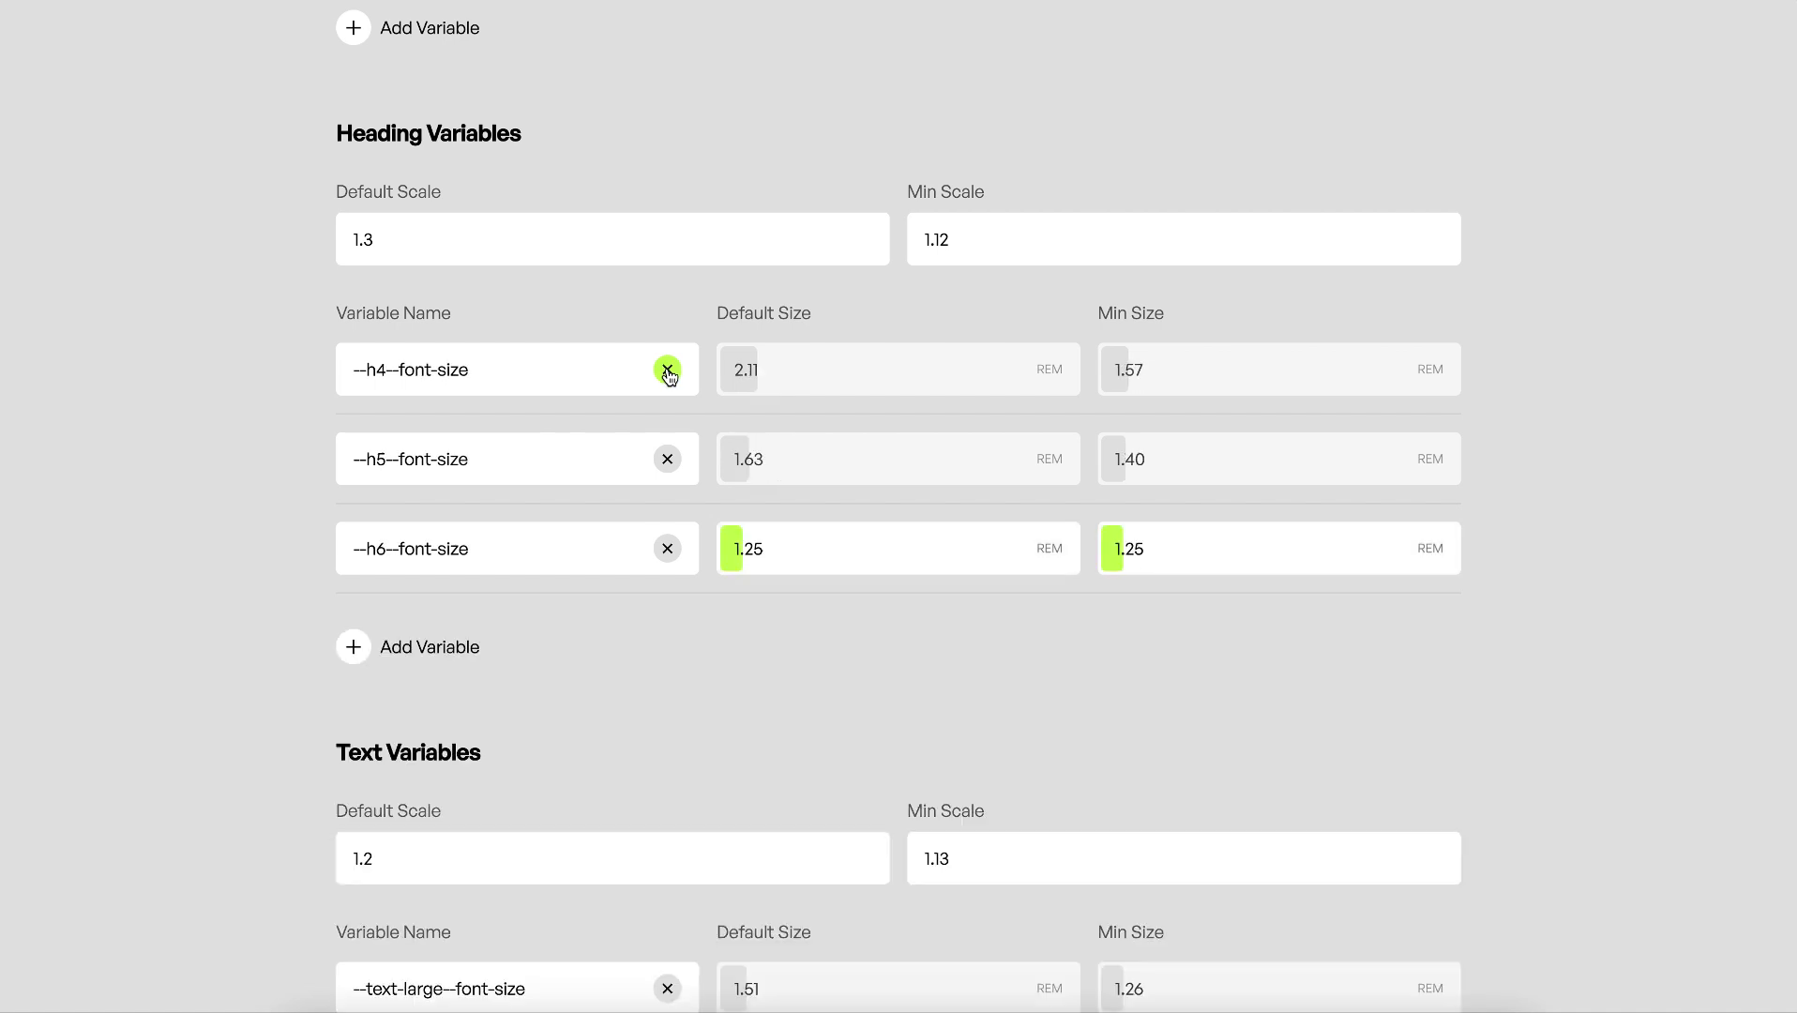
click(667, 369)
click(666, 370)
click(667, 370)
Step: Delete the text-large, text-main and text-small font-size rows under Text Variables
scroll(669, 422, down, 4)
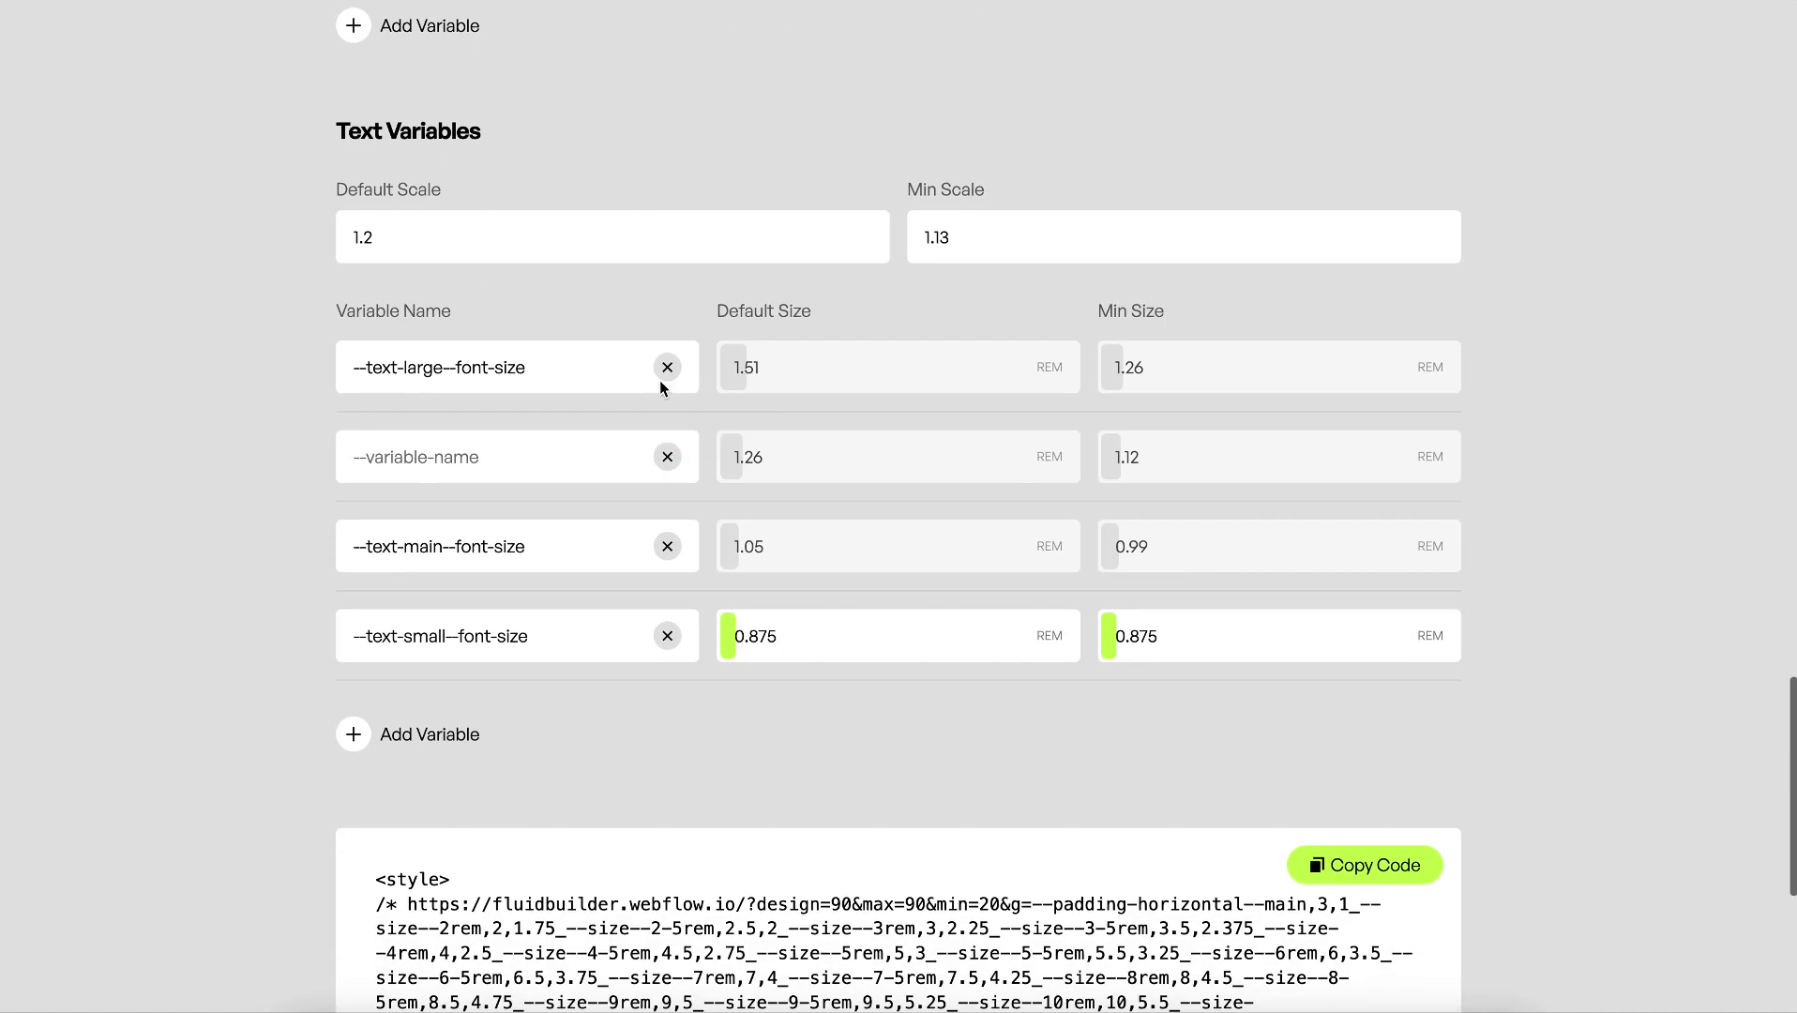
click(666, 369)
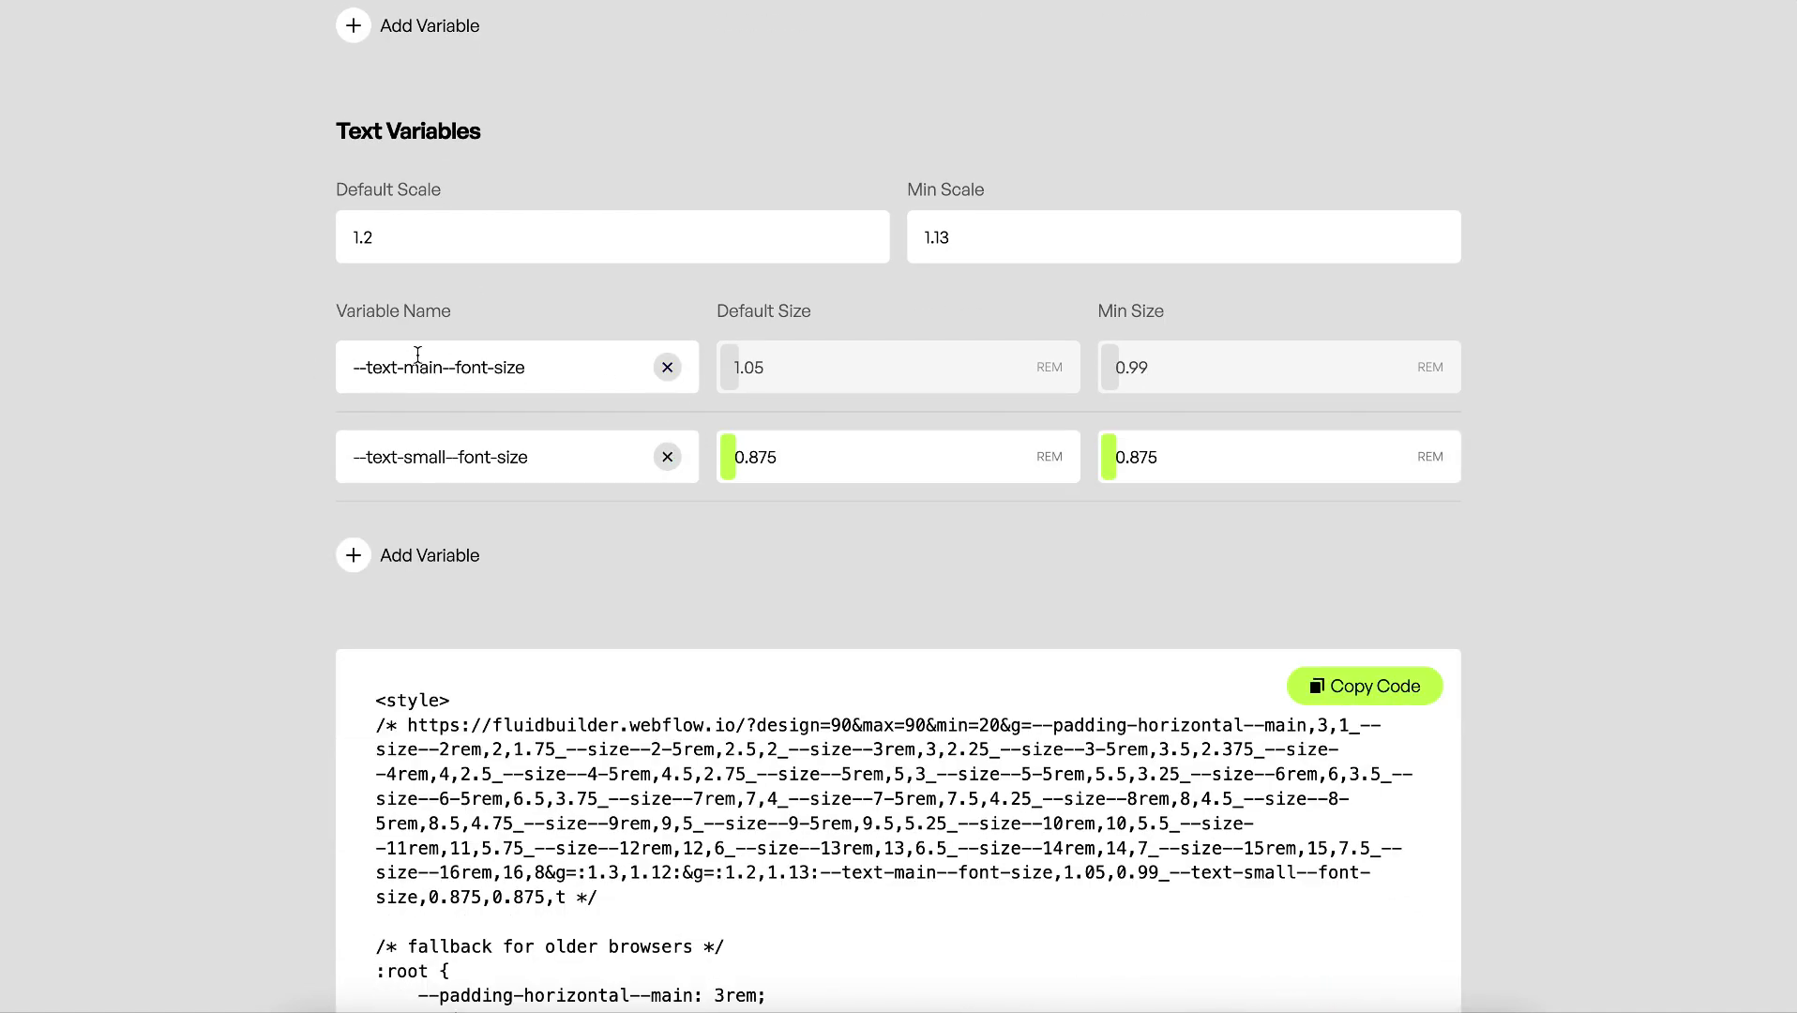
click(667, 367)
click(667, 367)
scroll(737, 483, down, 2)
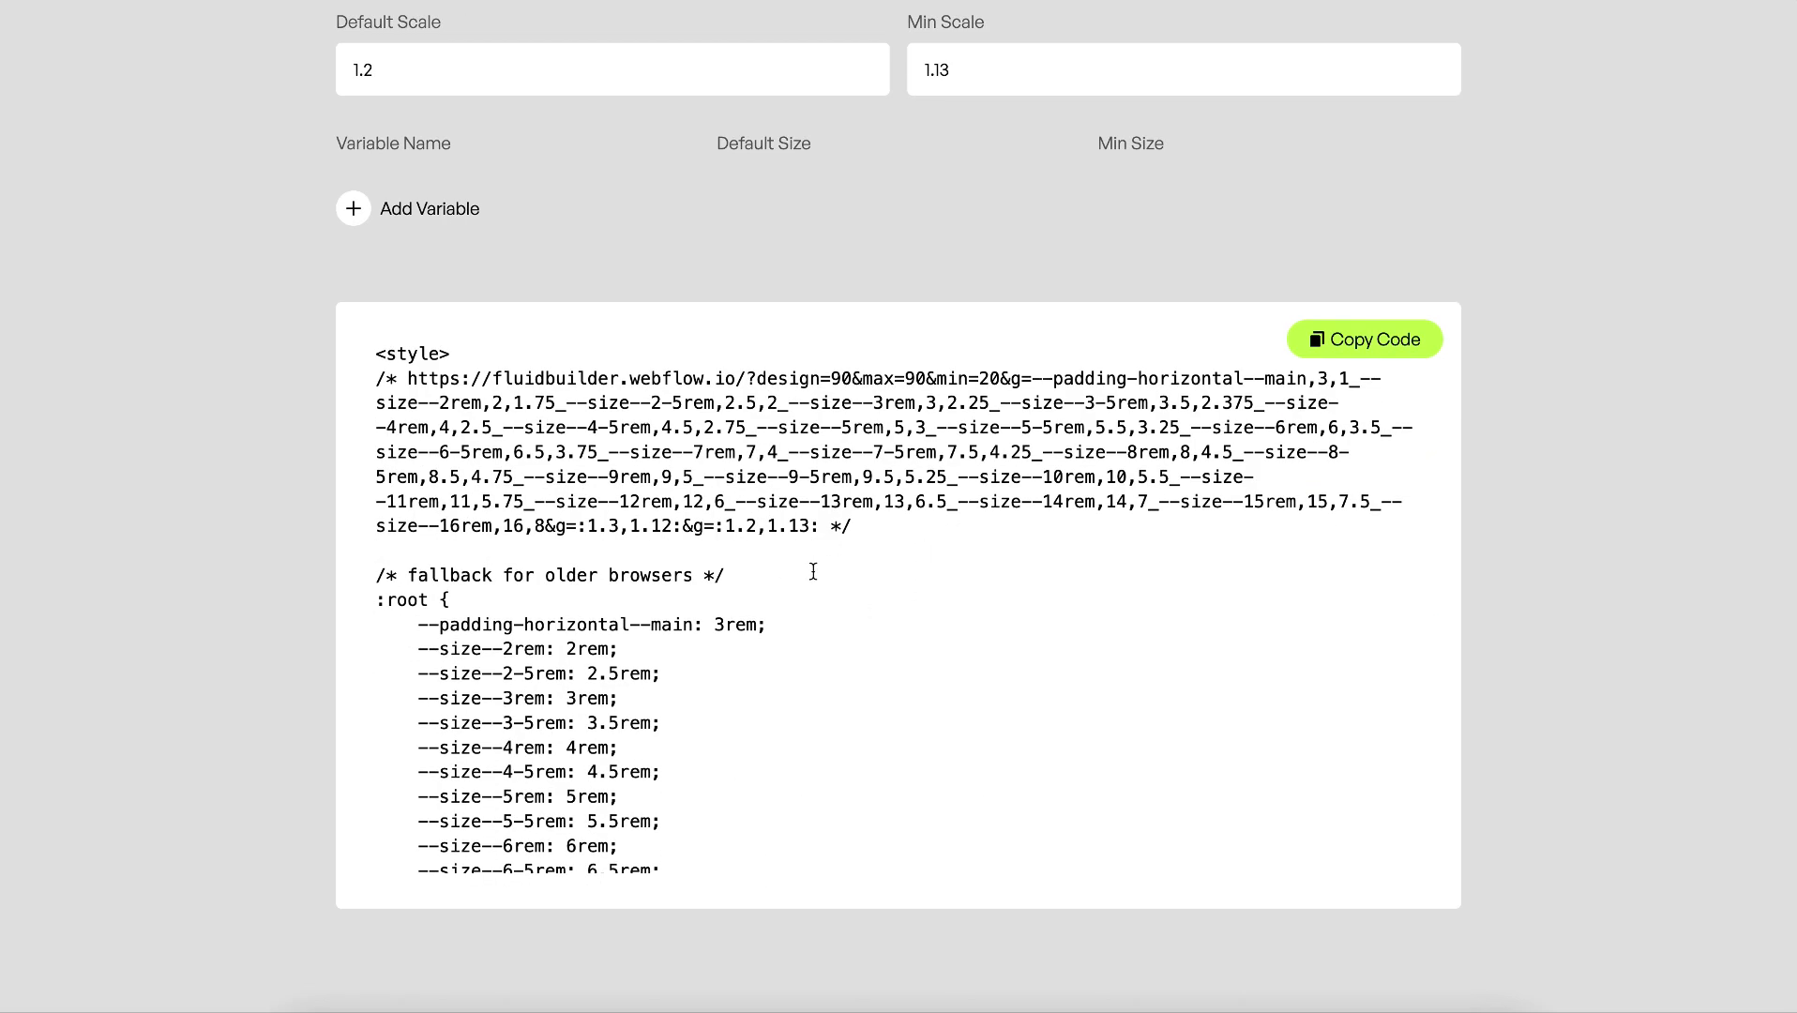
Step: Exit preview, confirm the .display font-size variable is 7rem, and close the Variables panel
click(29, 128)
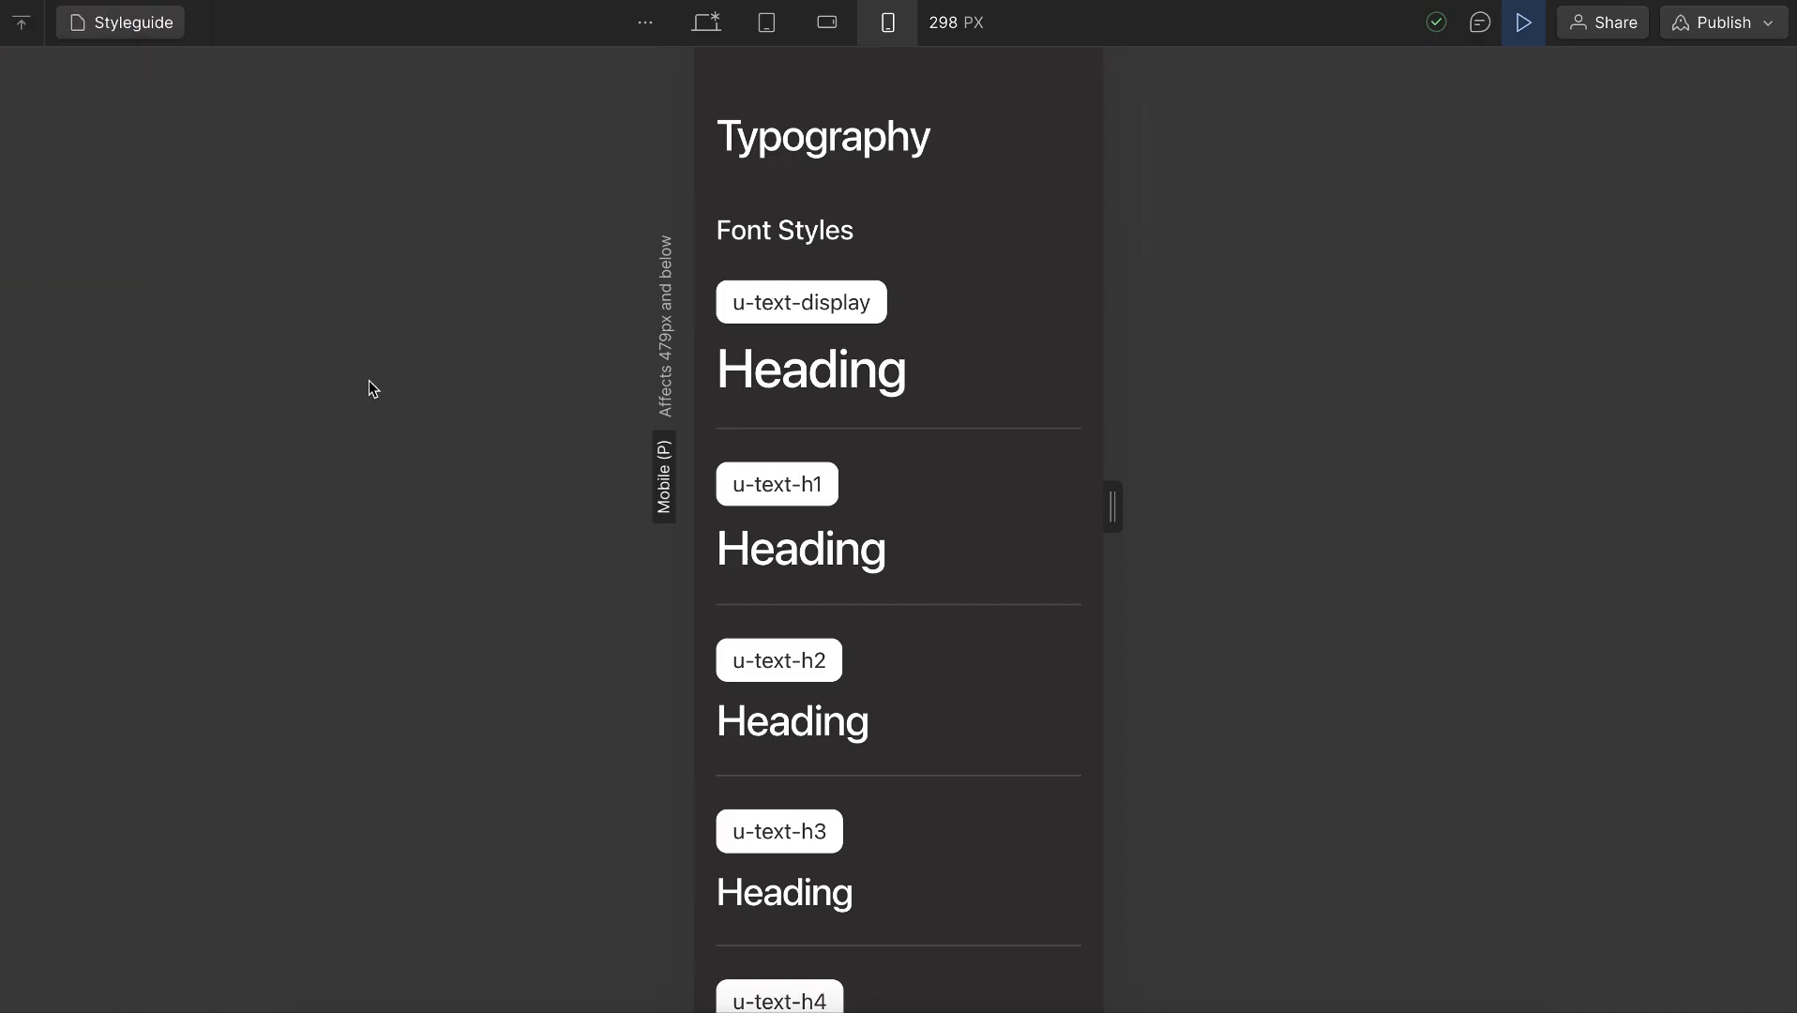
click(1526, 24)
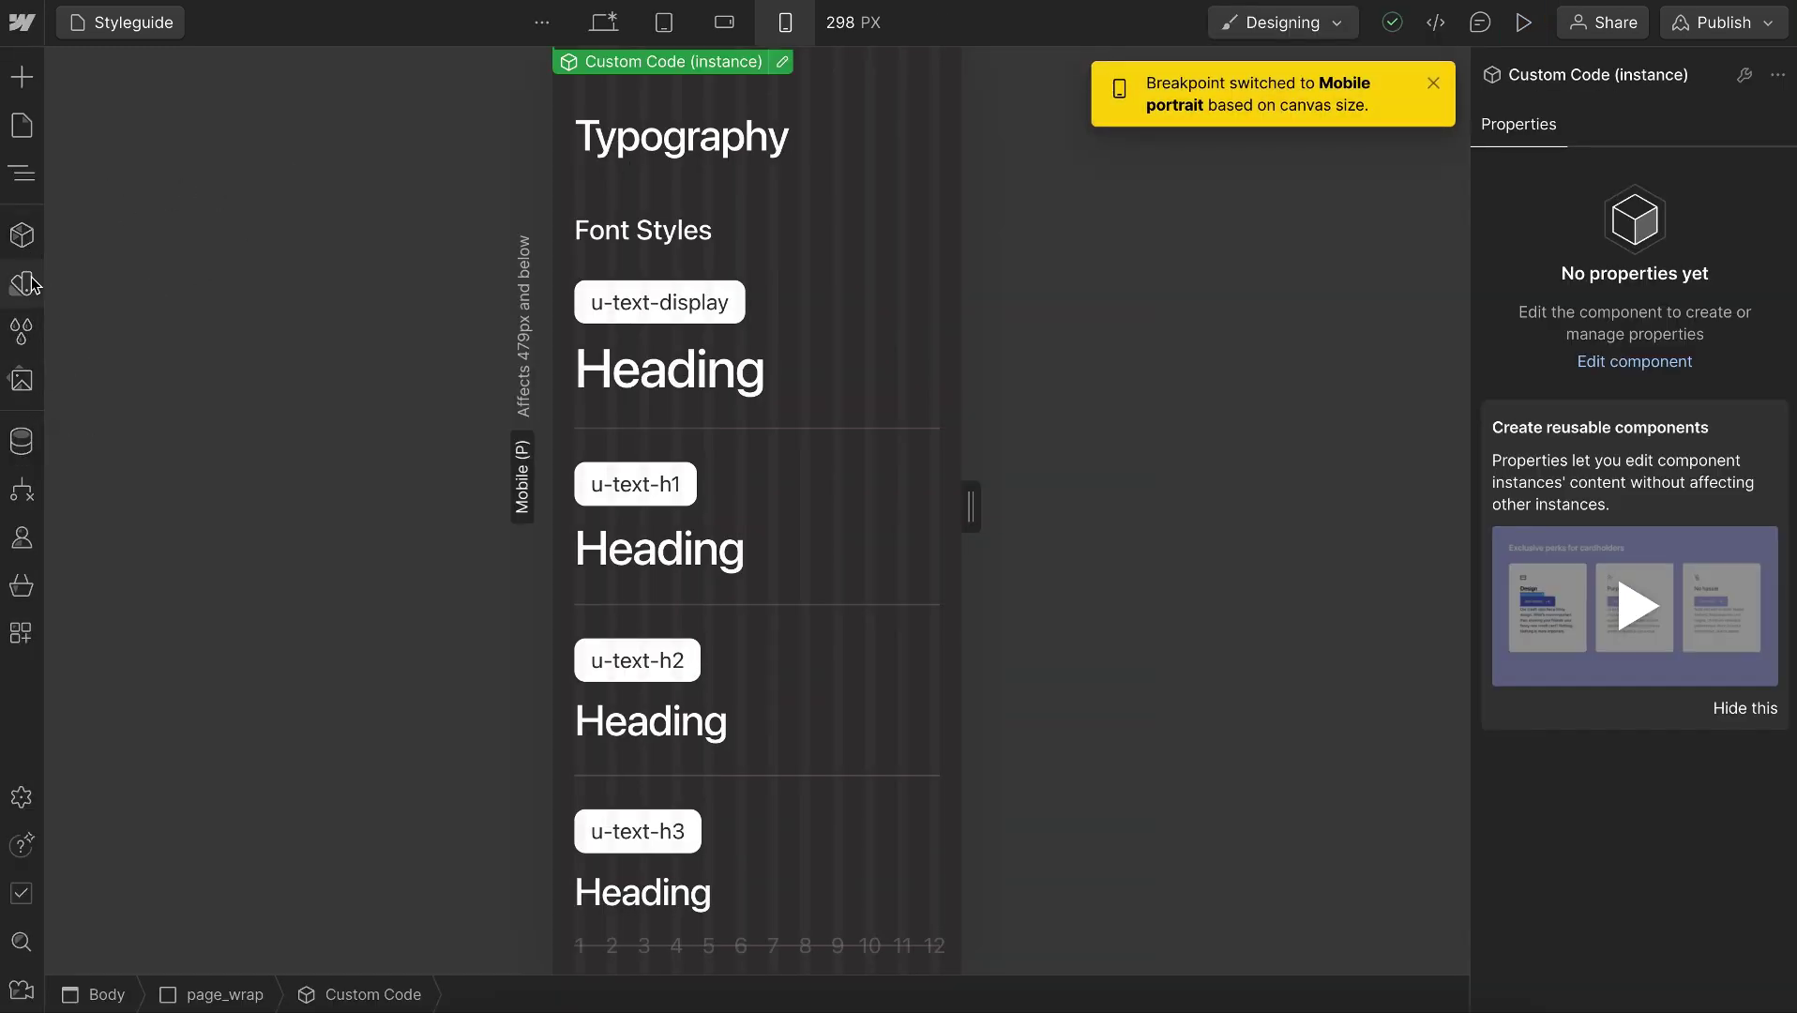
key(v)
scroll(453, 497, down, 15)
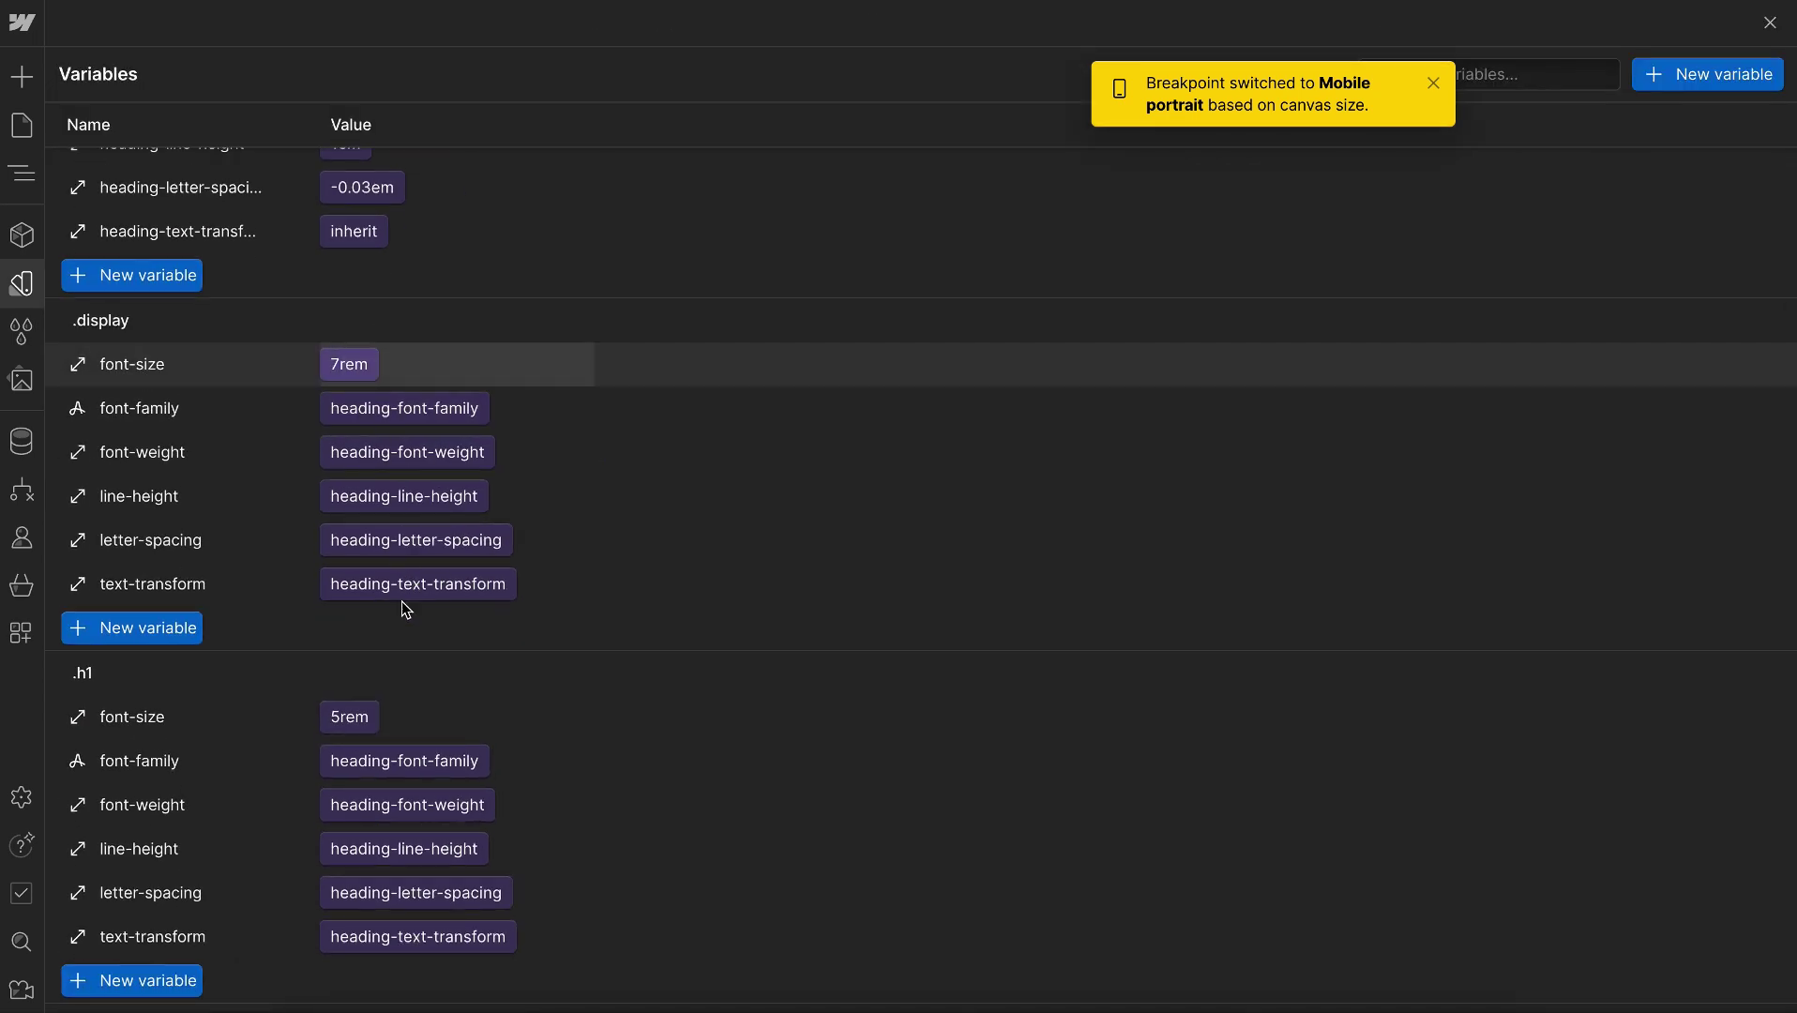
scroll(409, 635, down, 3)
scroll(392, 682, up, 1)
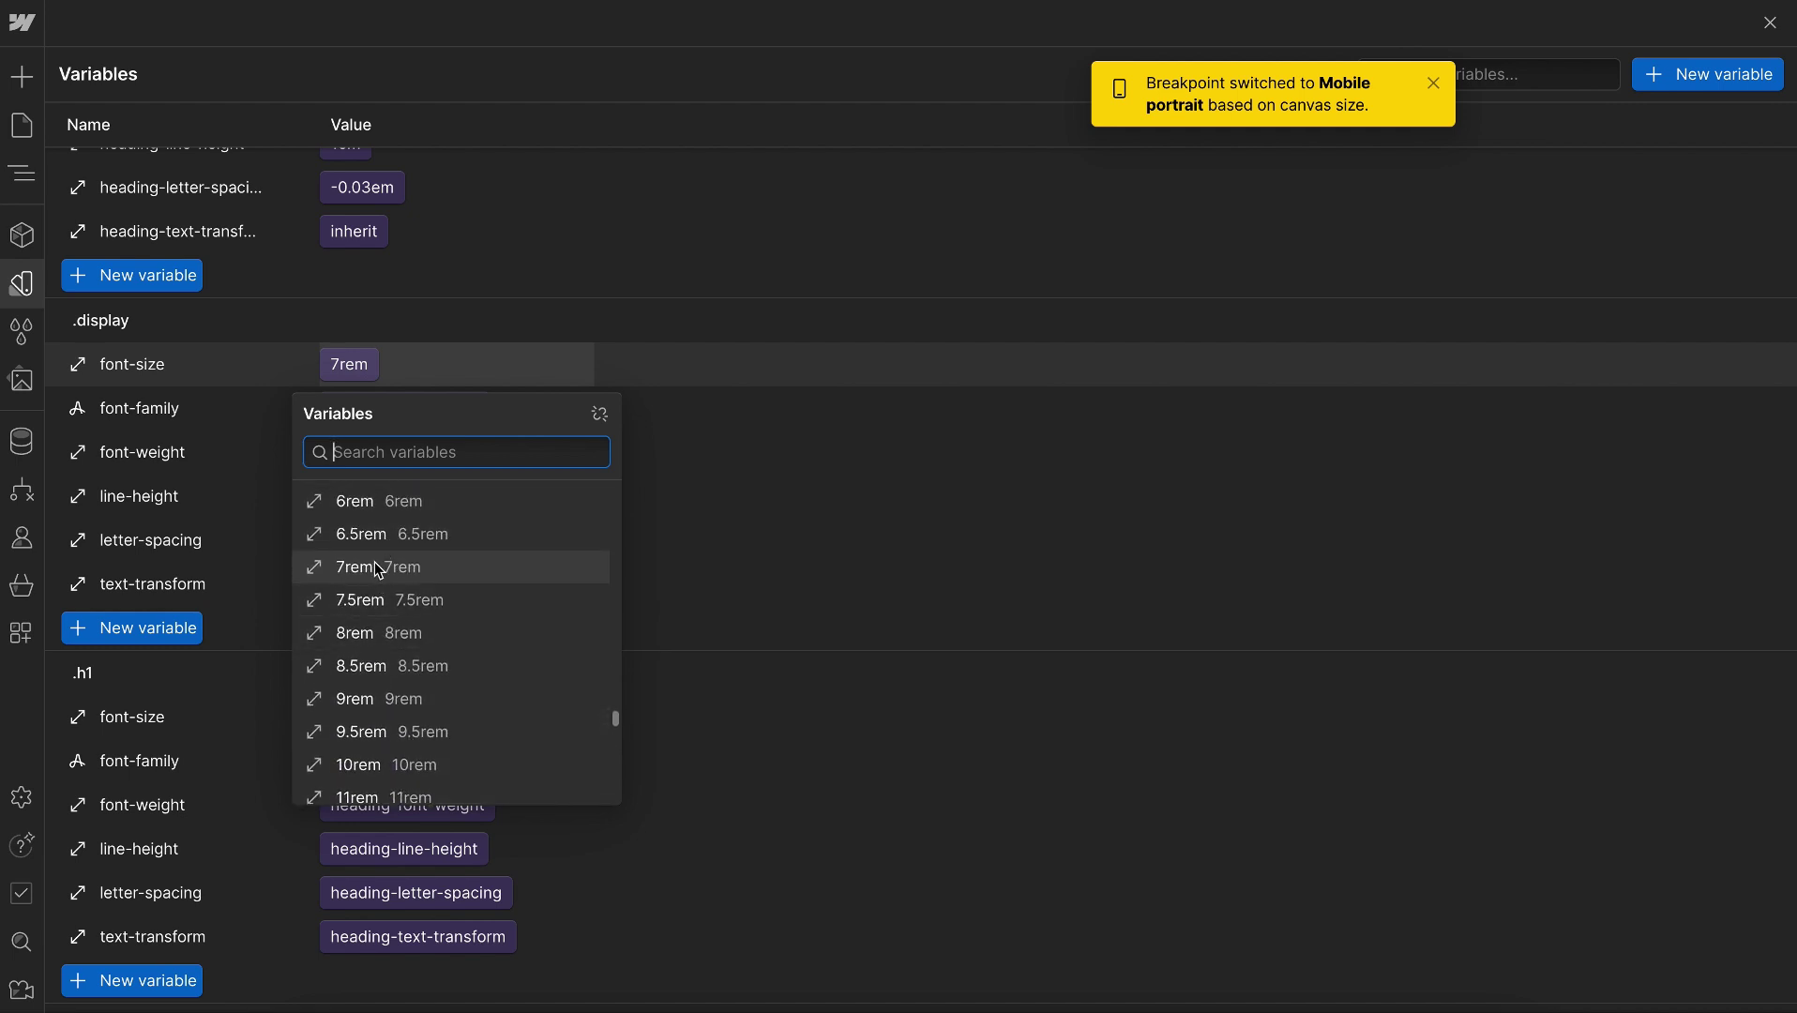
scroll(378, 569, up, 1)
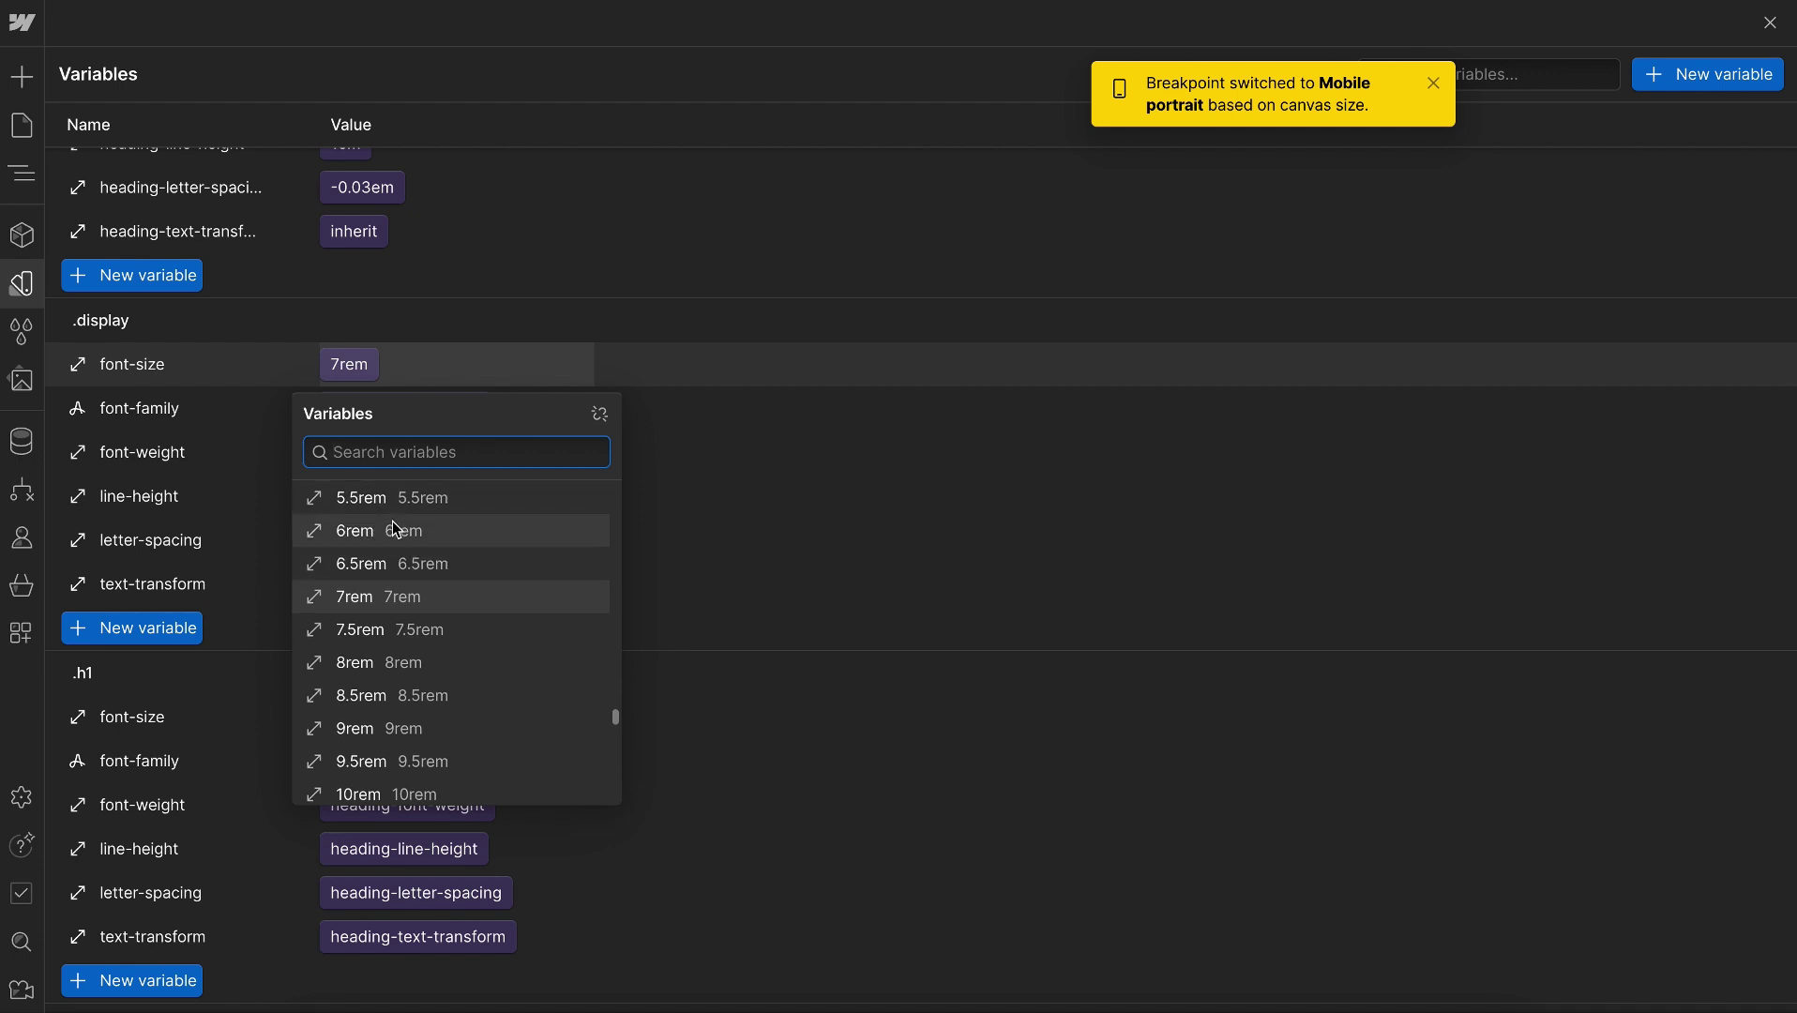
click(785, 288)
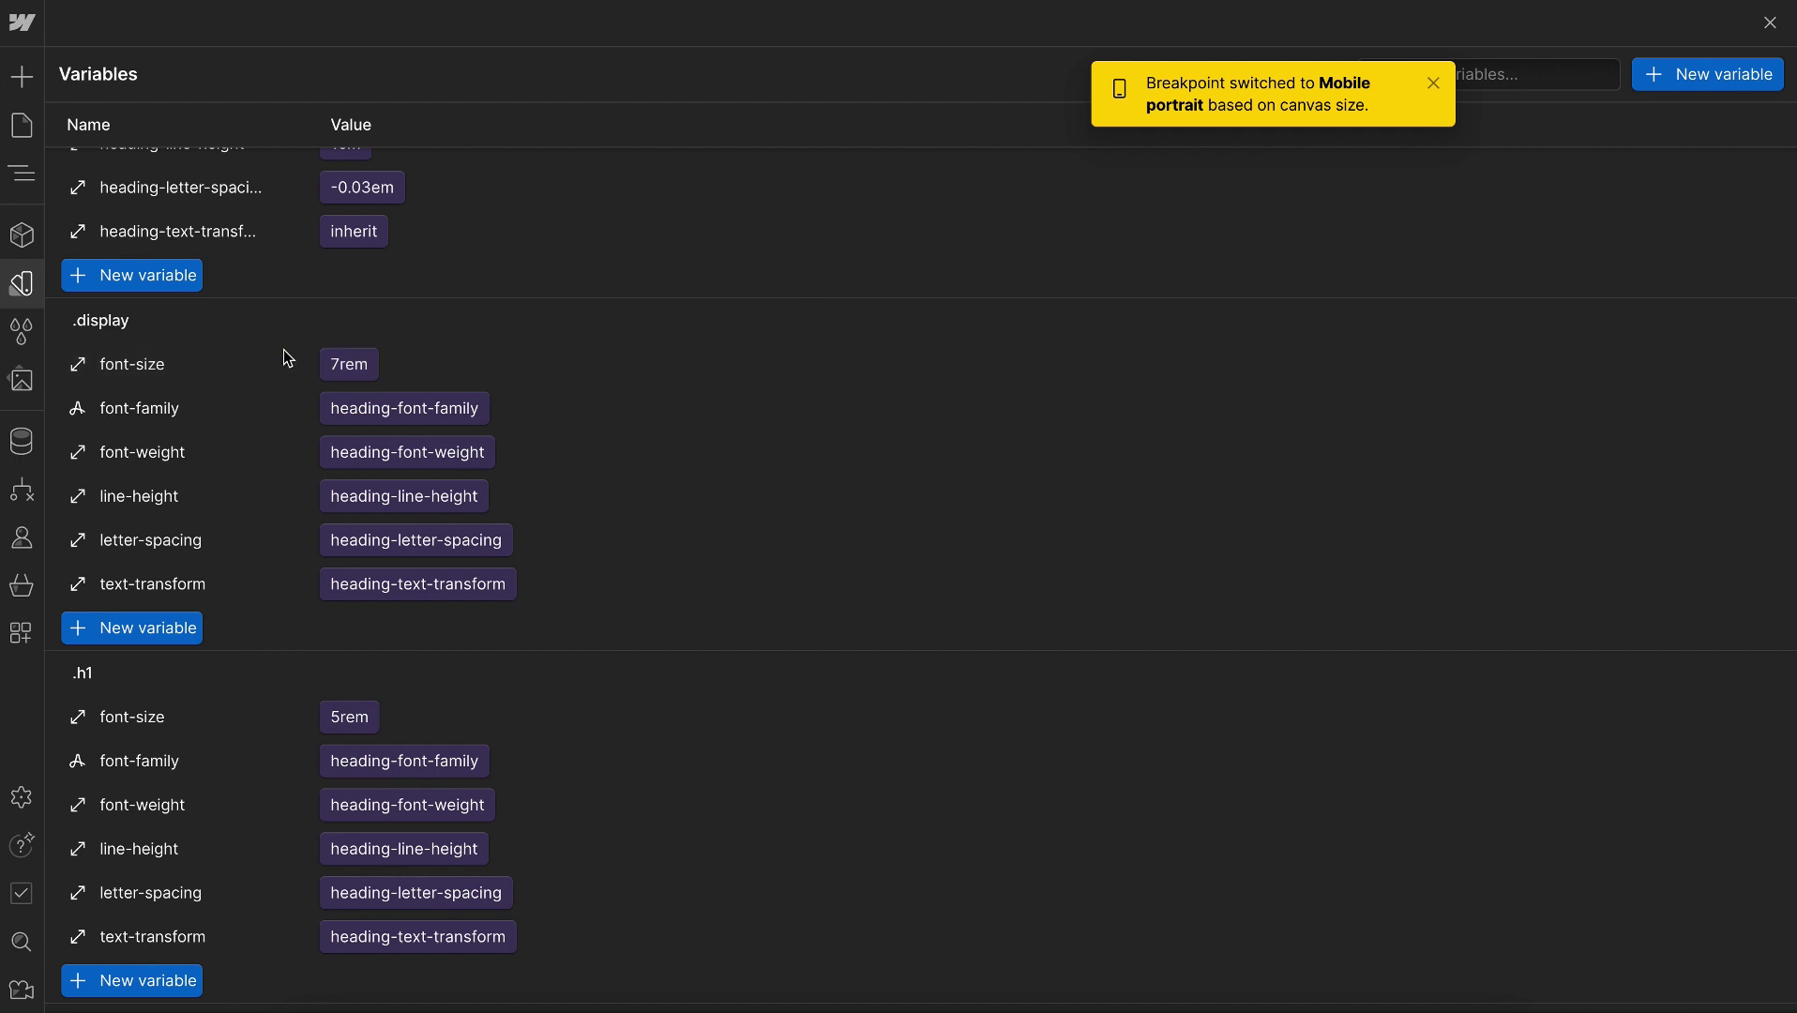
click(1770, 23)
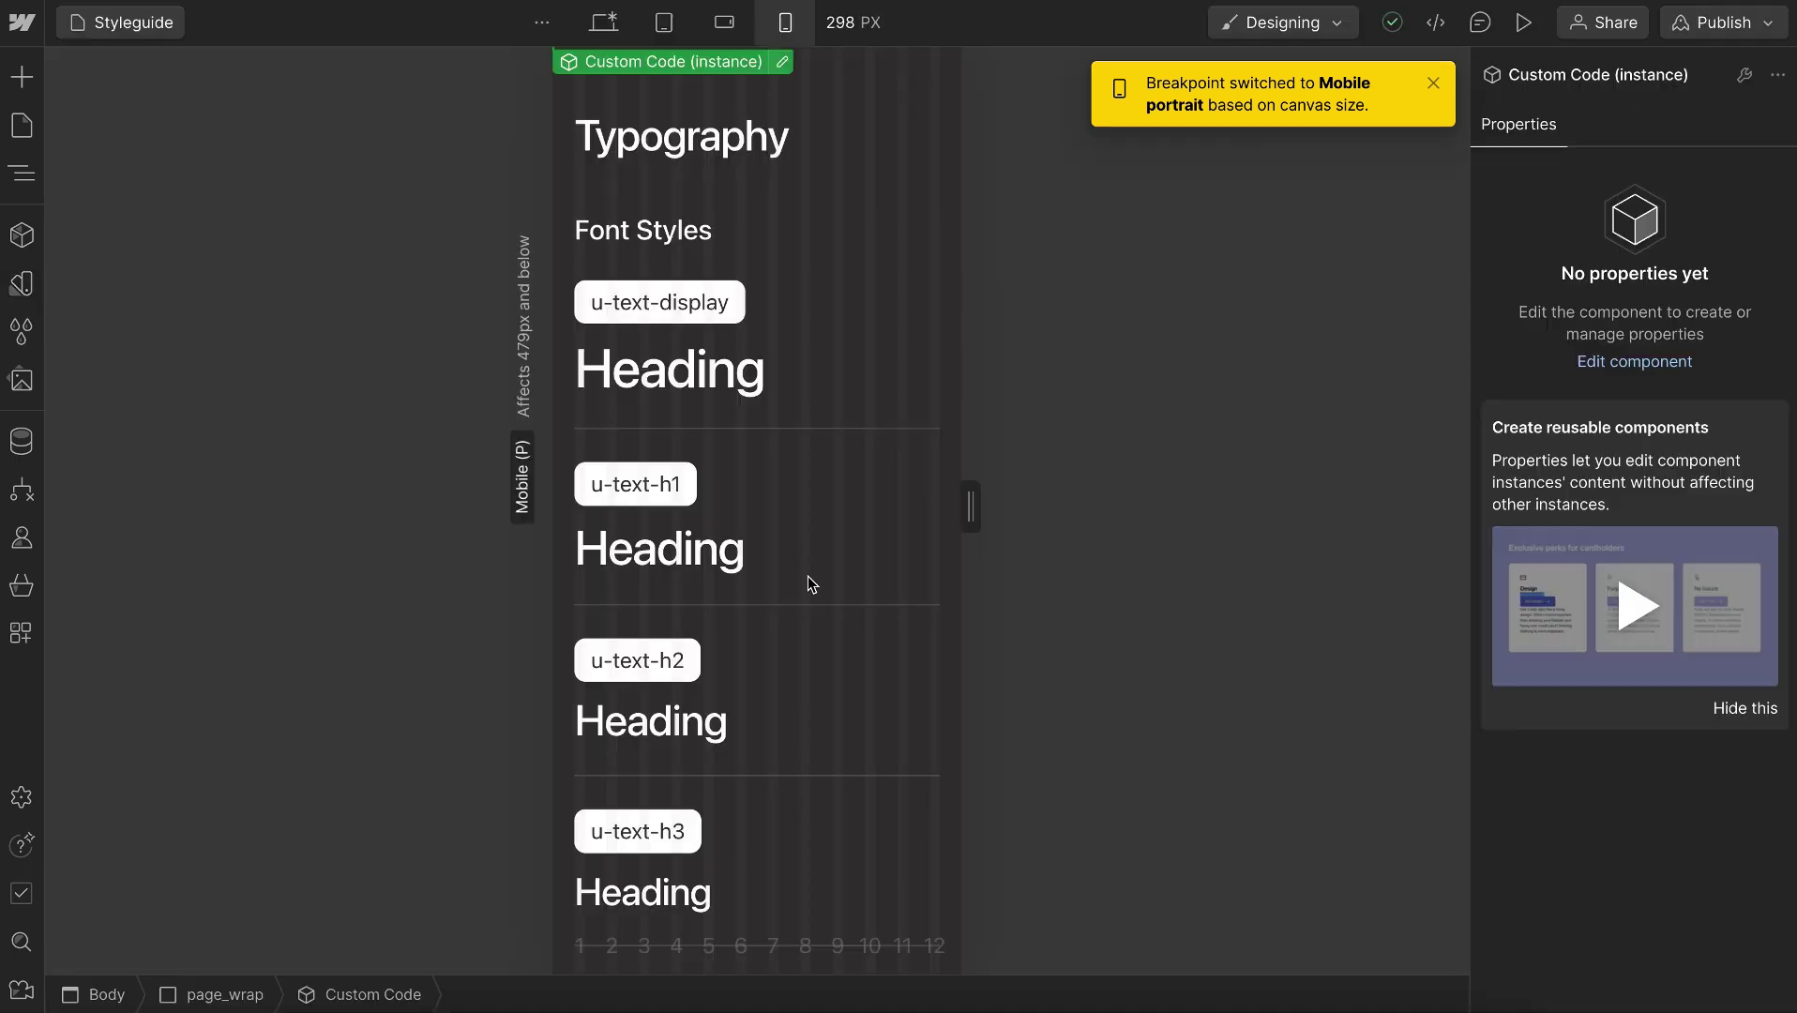